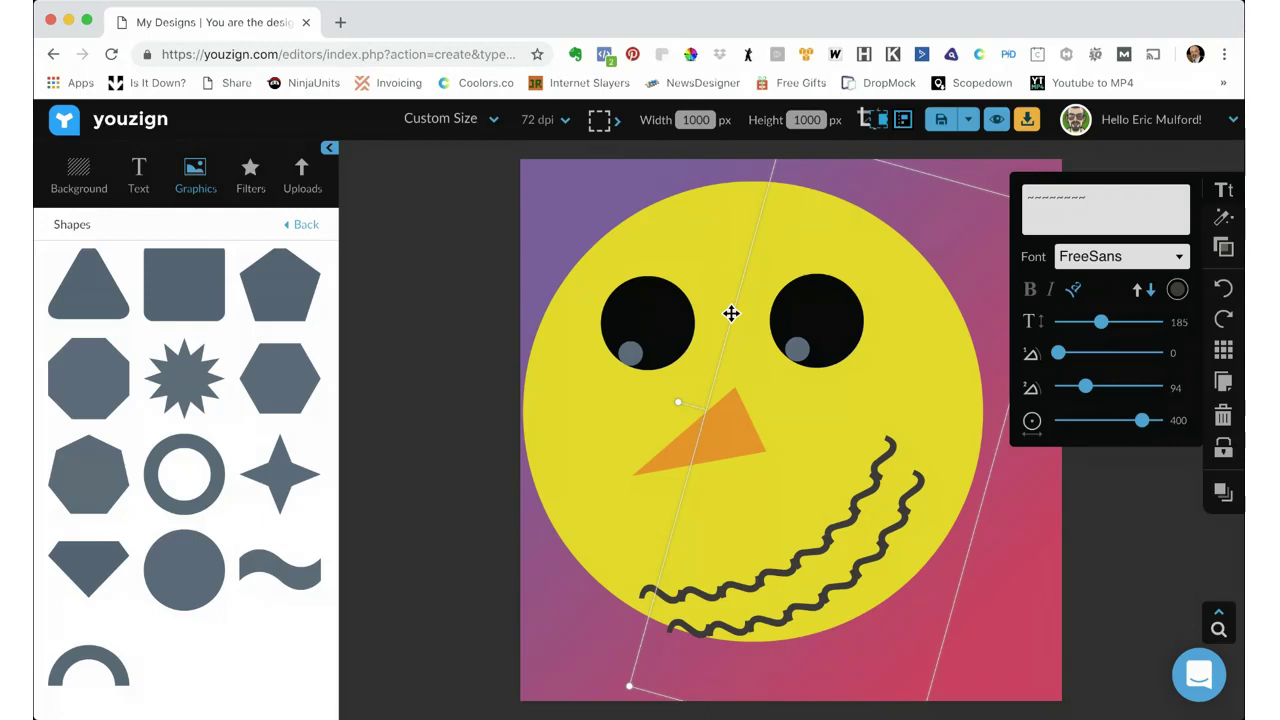
- Enlarge the orange triangle nose slightly and shift it a little lower on the face
click(631, 352)
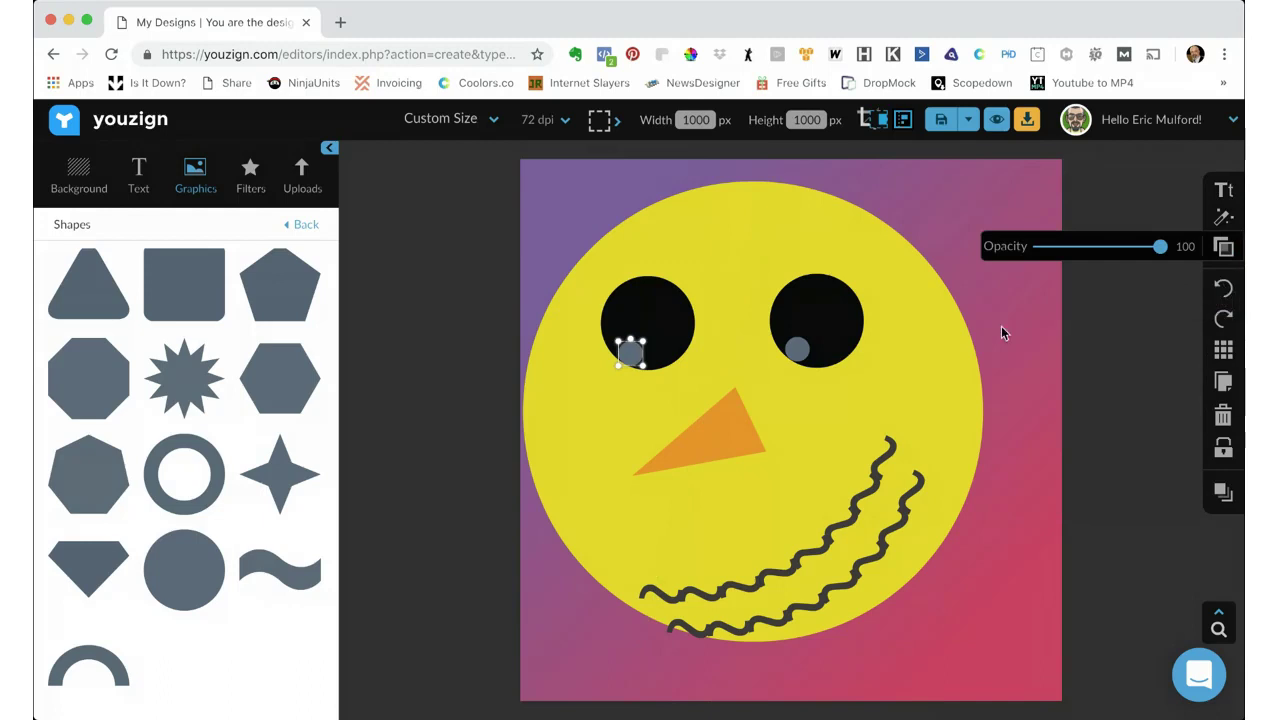
click(838, 342)
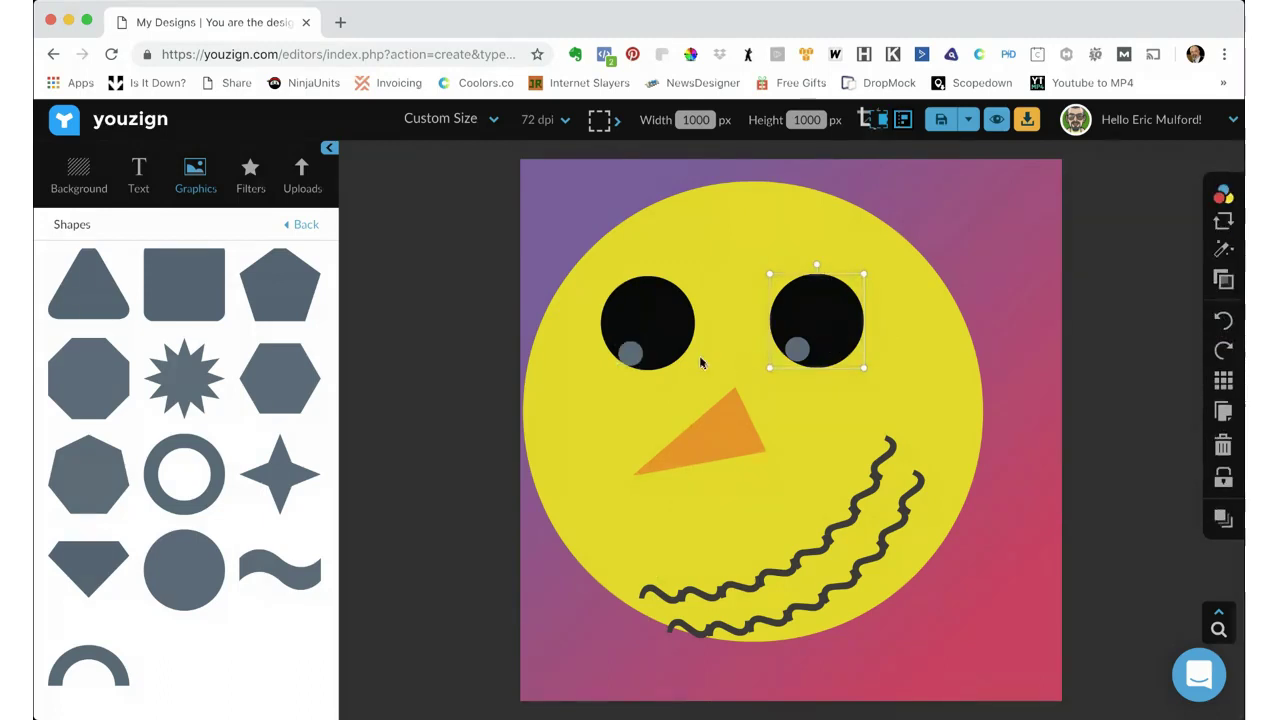
click(727, 428)
drag(765, 449, 777, 455)
drag(717, 420, 720, 434)
- Add a plain triangle shape, then shrink, rotate and position it to cover the orange nose
scroll(229, 366, up, 3)
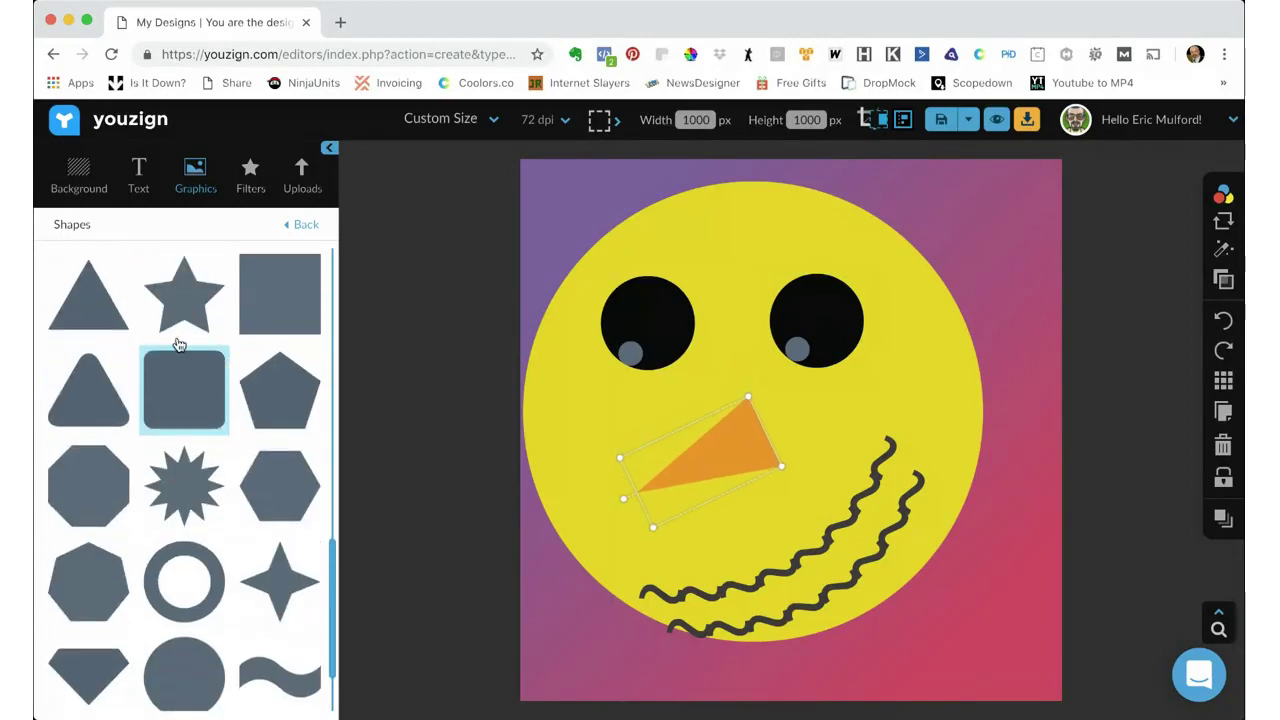
click(100, 308)
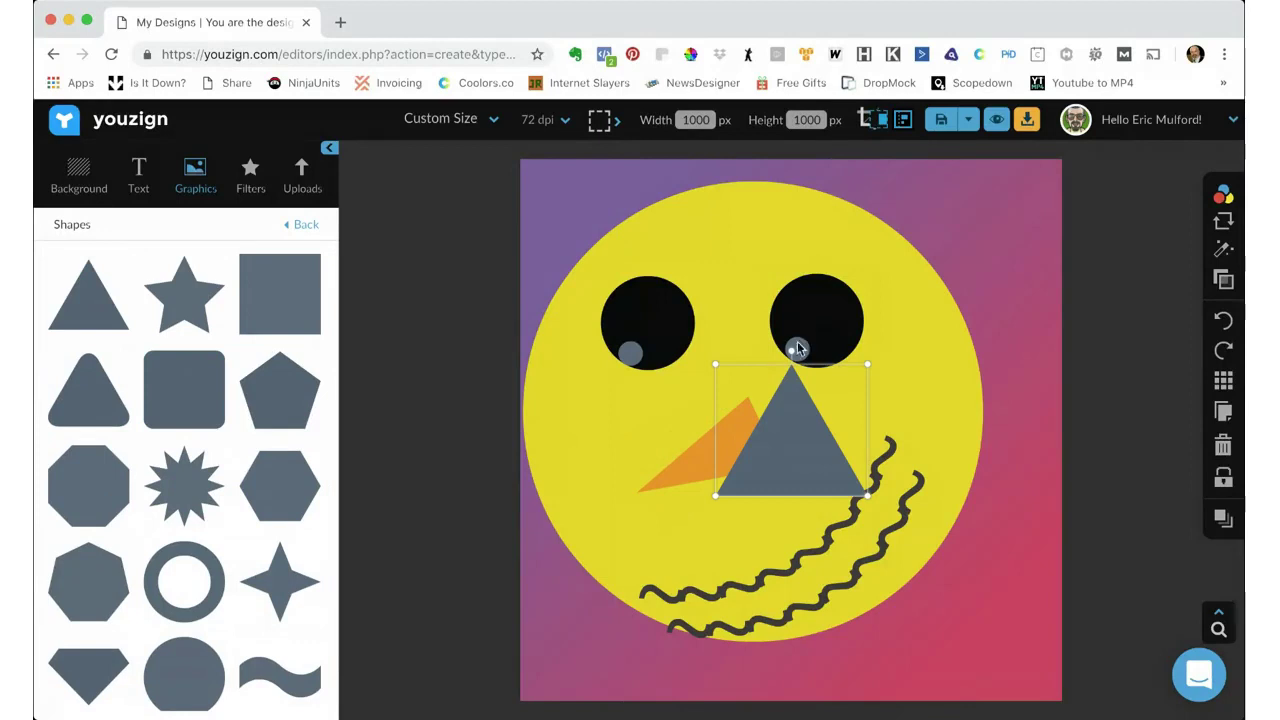
drag(792, 347, 669, 460)
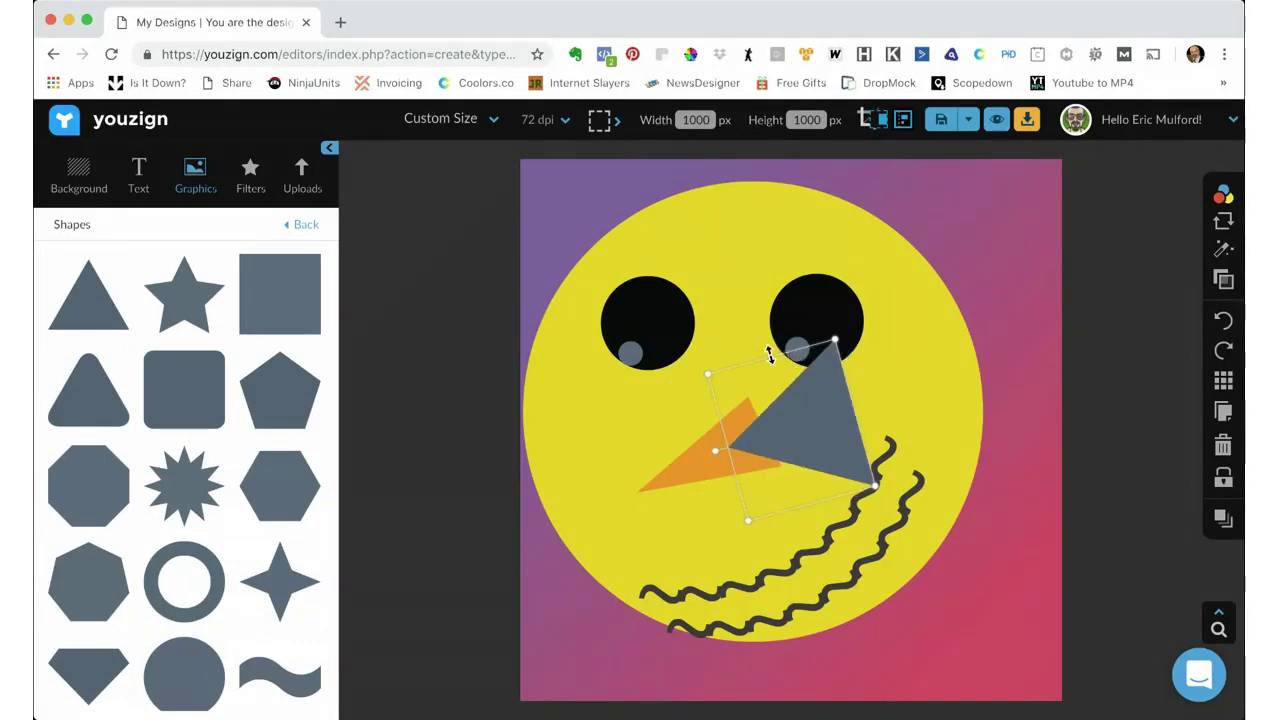
drag(770, 354, 720, 443)
drag(604, 463, 611, 478)
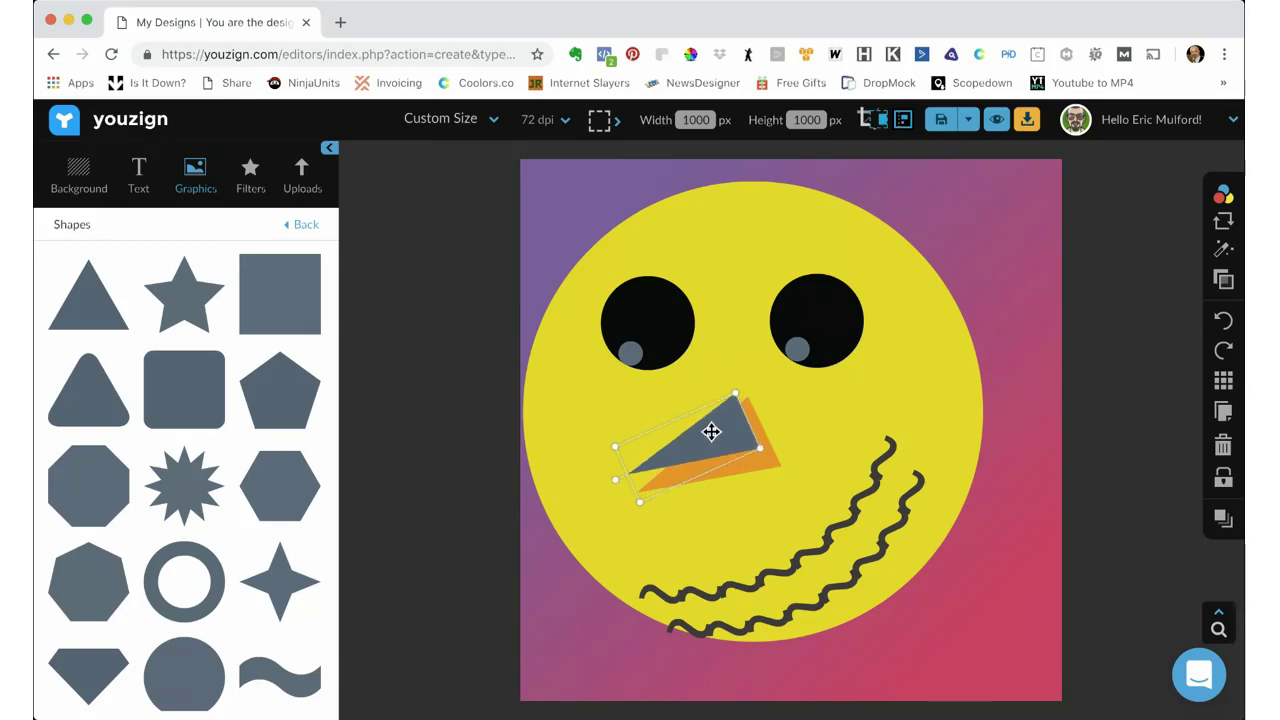
mouse_move(711, 431)
mouse_down()
mouse_move(734, 437)
mouse_move(723, 451)
mouse_up()
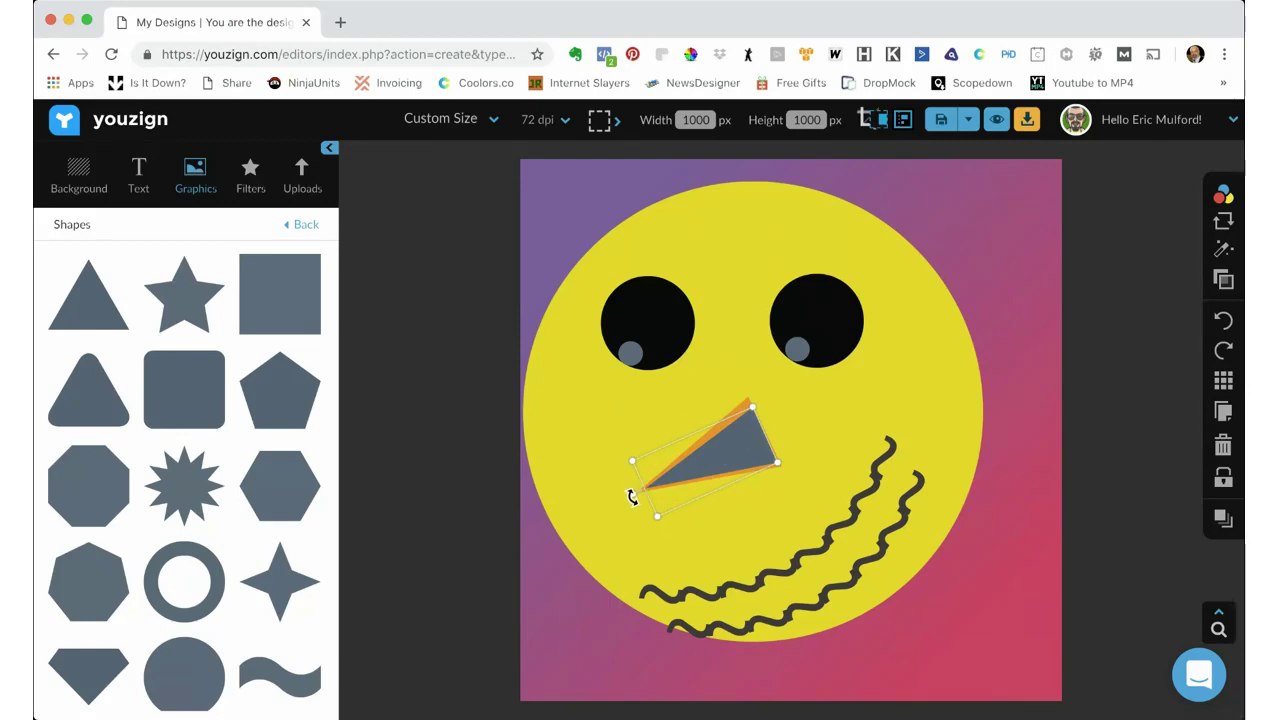
drag(632, 495, 633, 498)
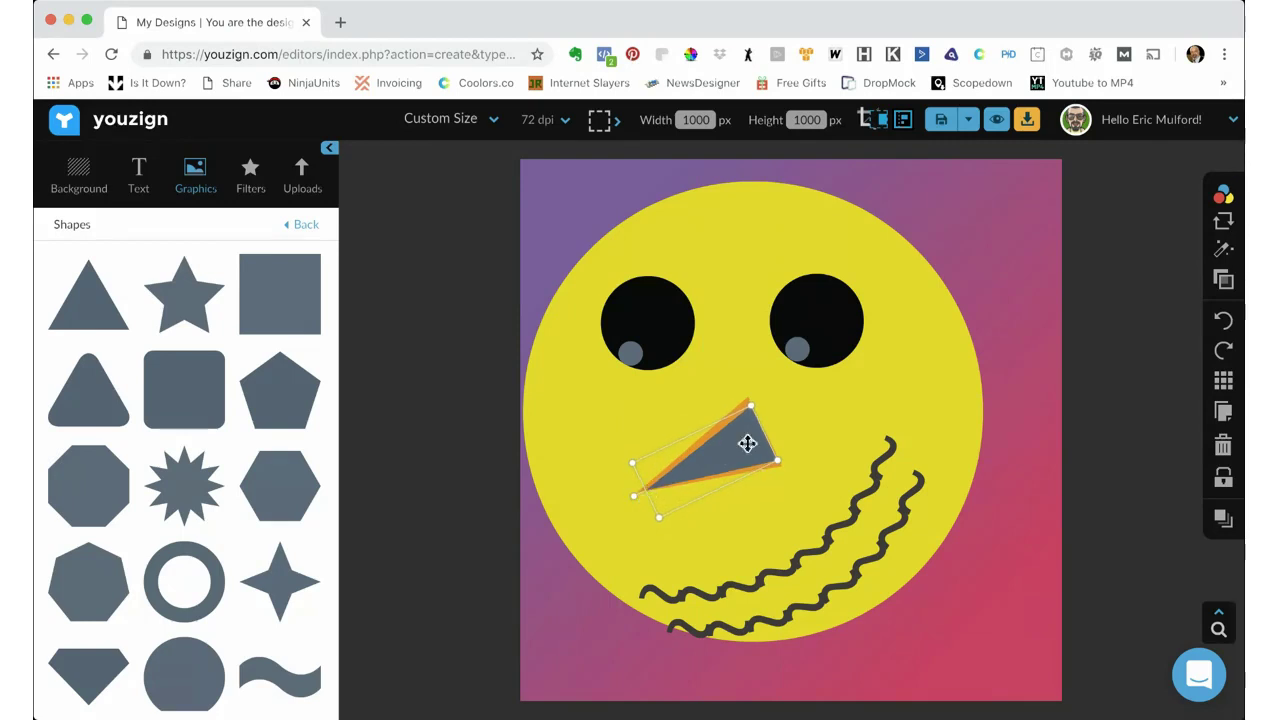
drag(746, 443, 747, 442)
- Color the new nose triangle with the salmon-orange swatch, lower its opacity to 94 and deselect it
click(1224, 195)
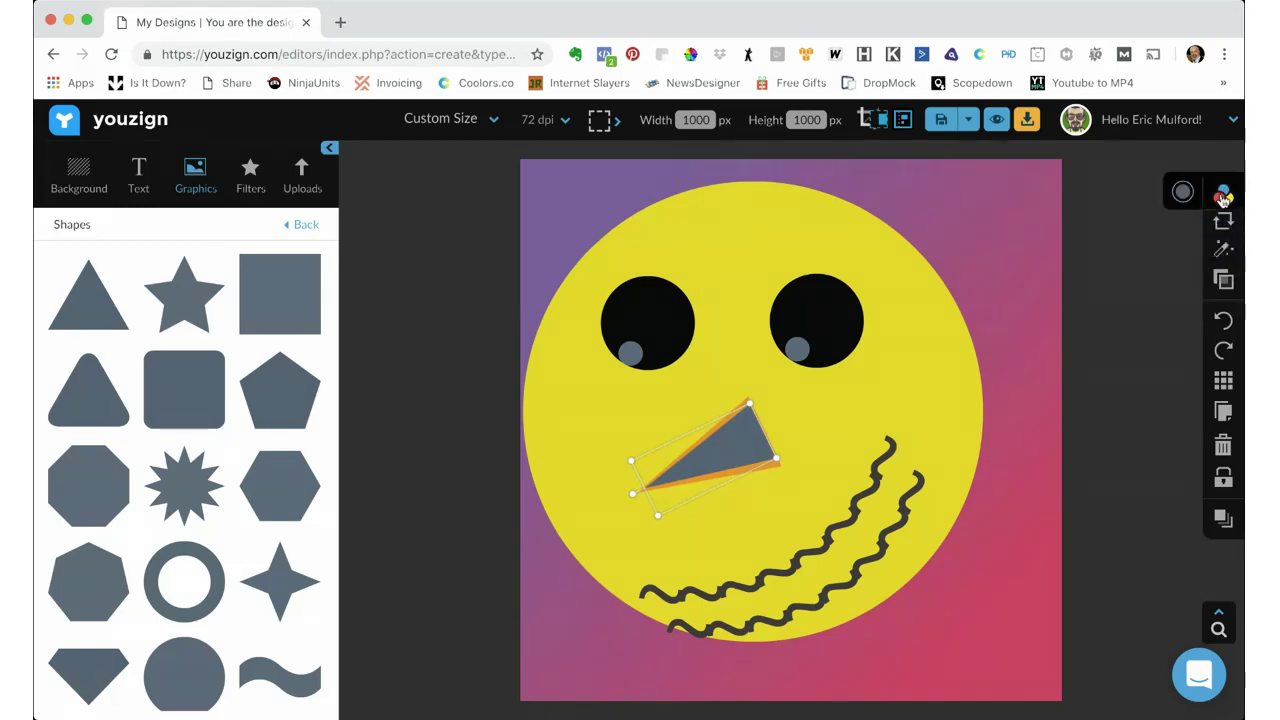
click(1184, 195)
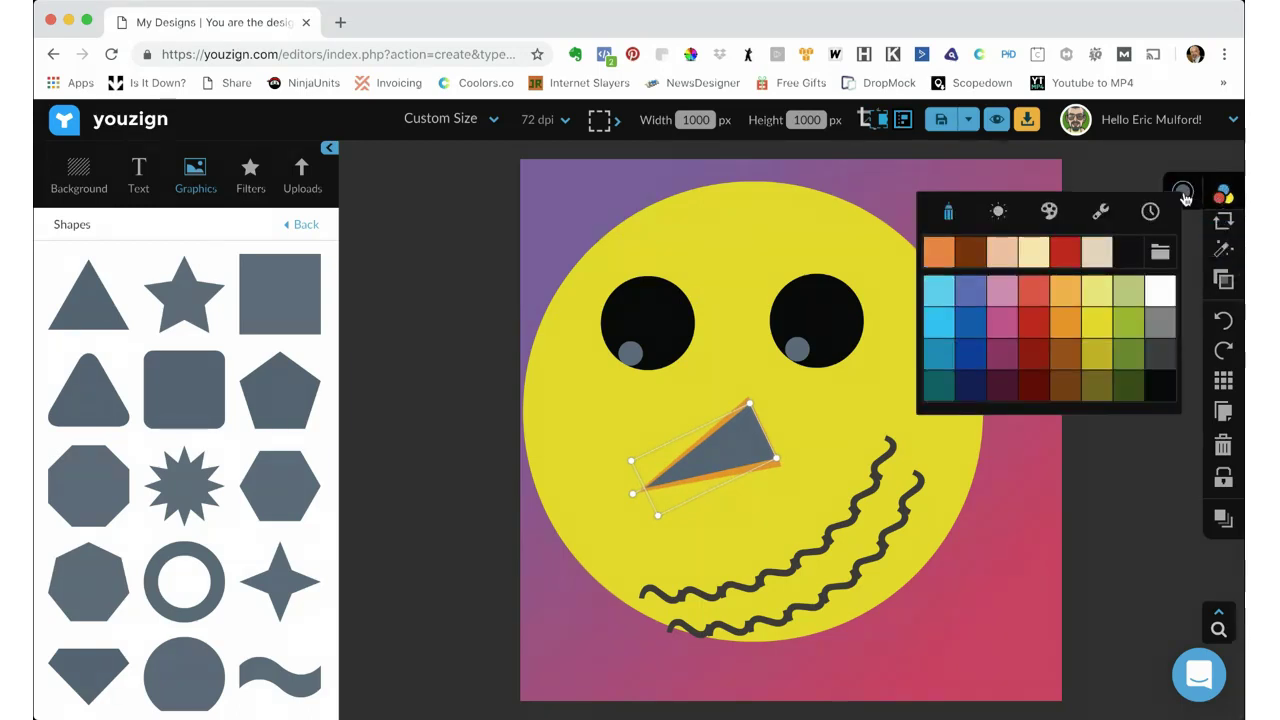
click(937, 252)
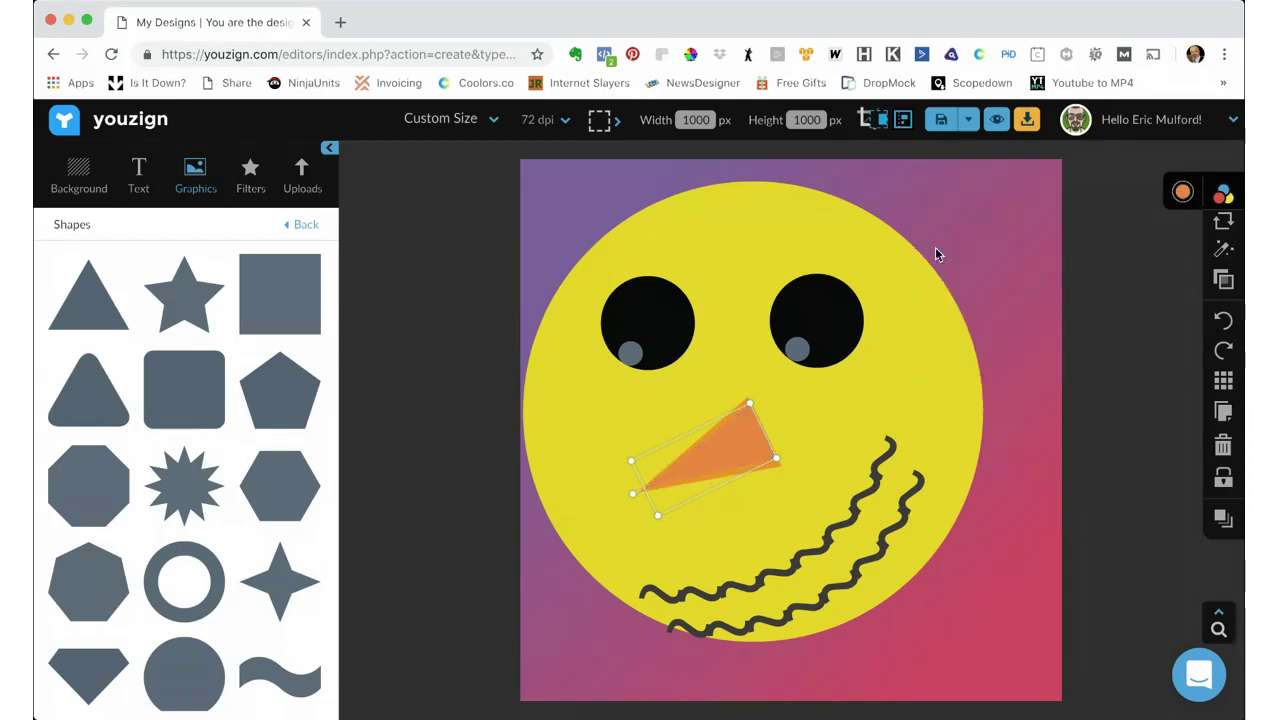
click(1223, 279)
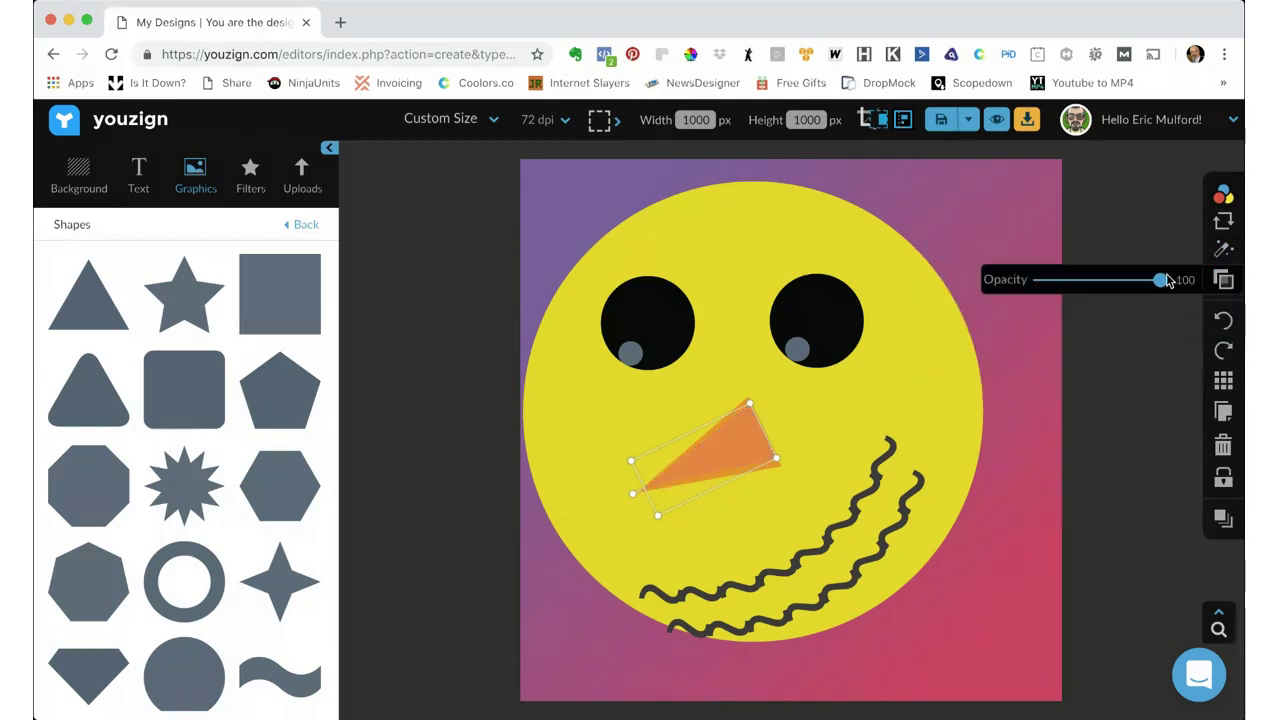
mouse_move(1166, 281)
mouse_down()
mouse_move(1116, 286)
mouse_move(1153, 285)
mouse_up()
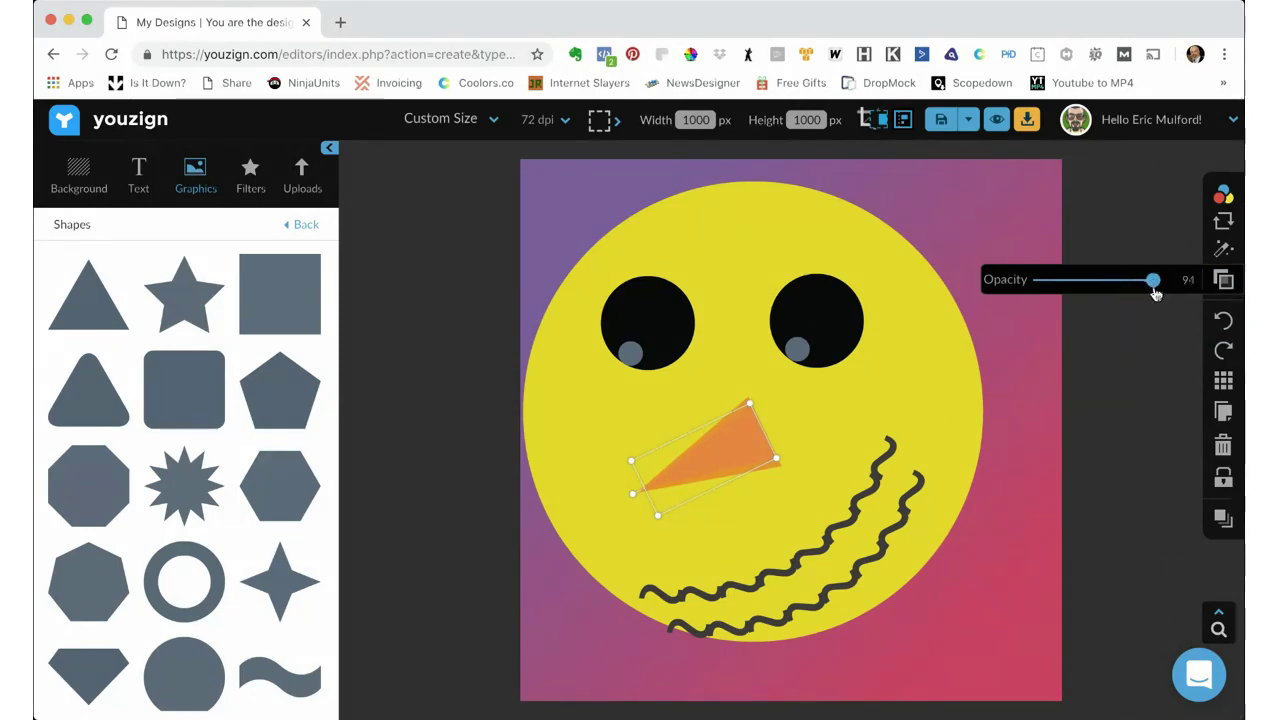
click(858, 447)
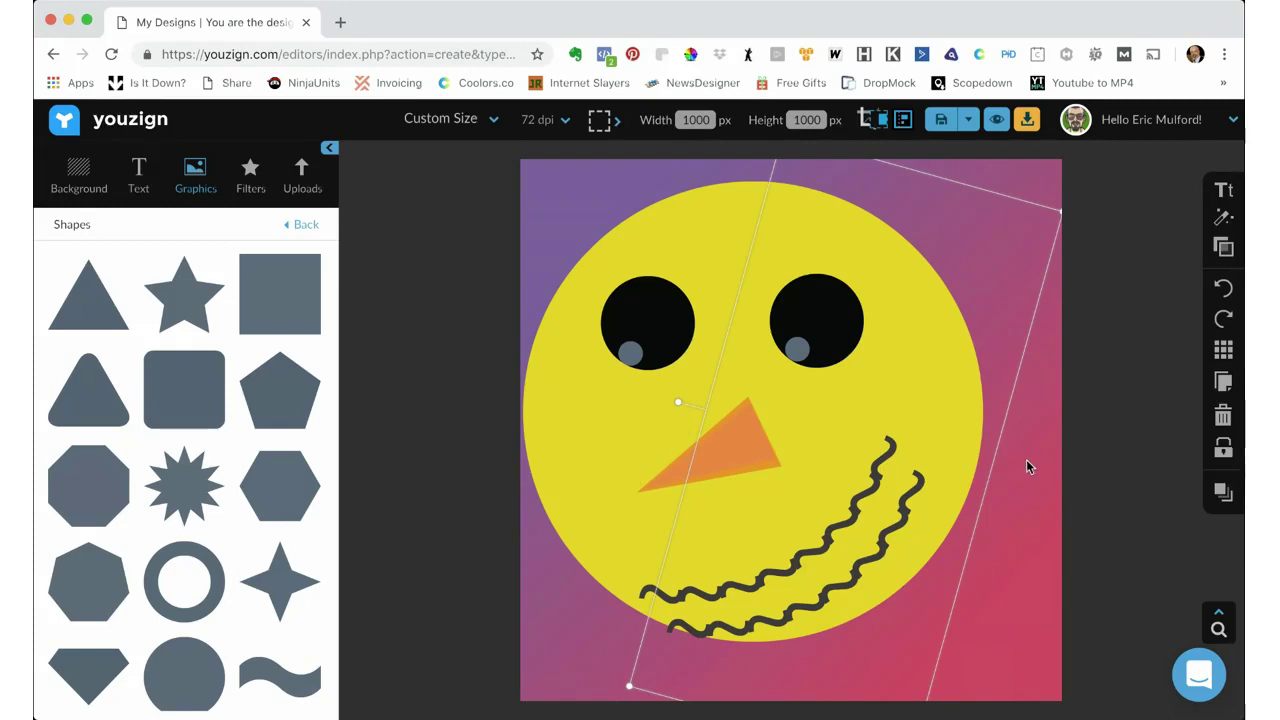
click(583, 178)
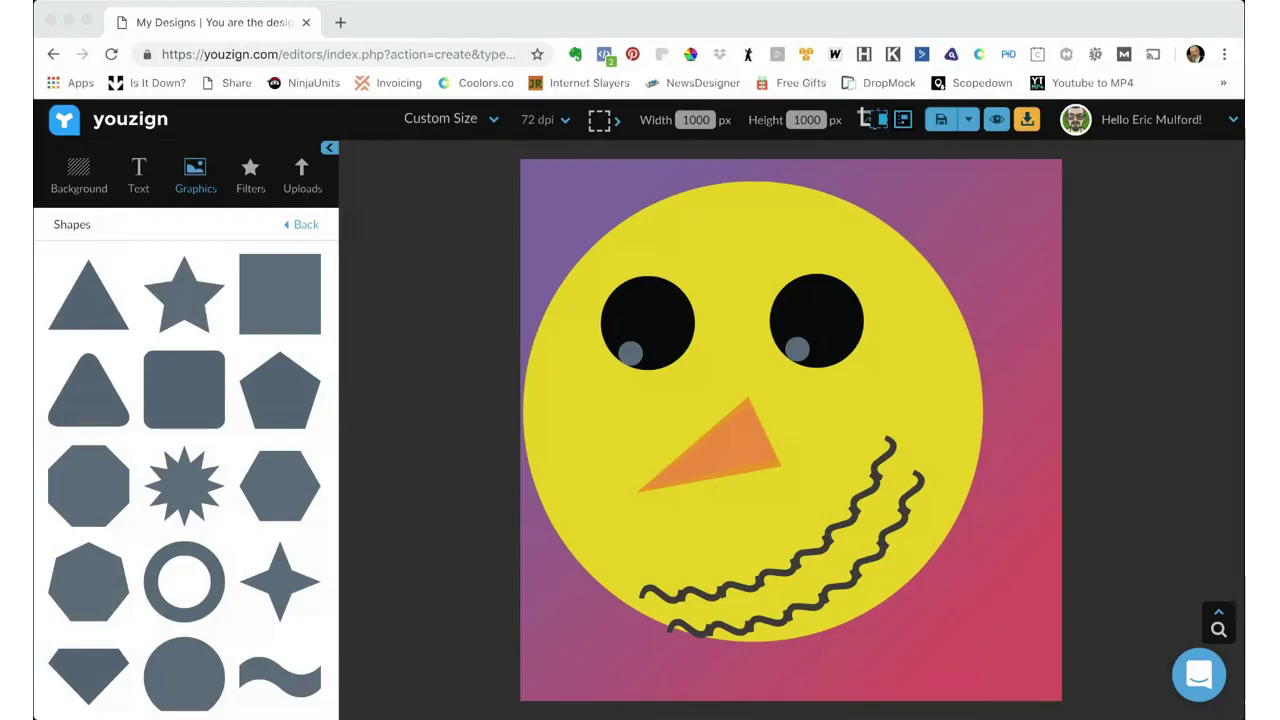
- Delete the lower of the two wavy mouth lines
click(857, 578)
click(872, 541)
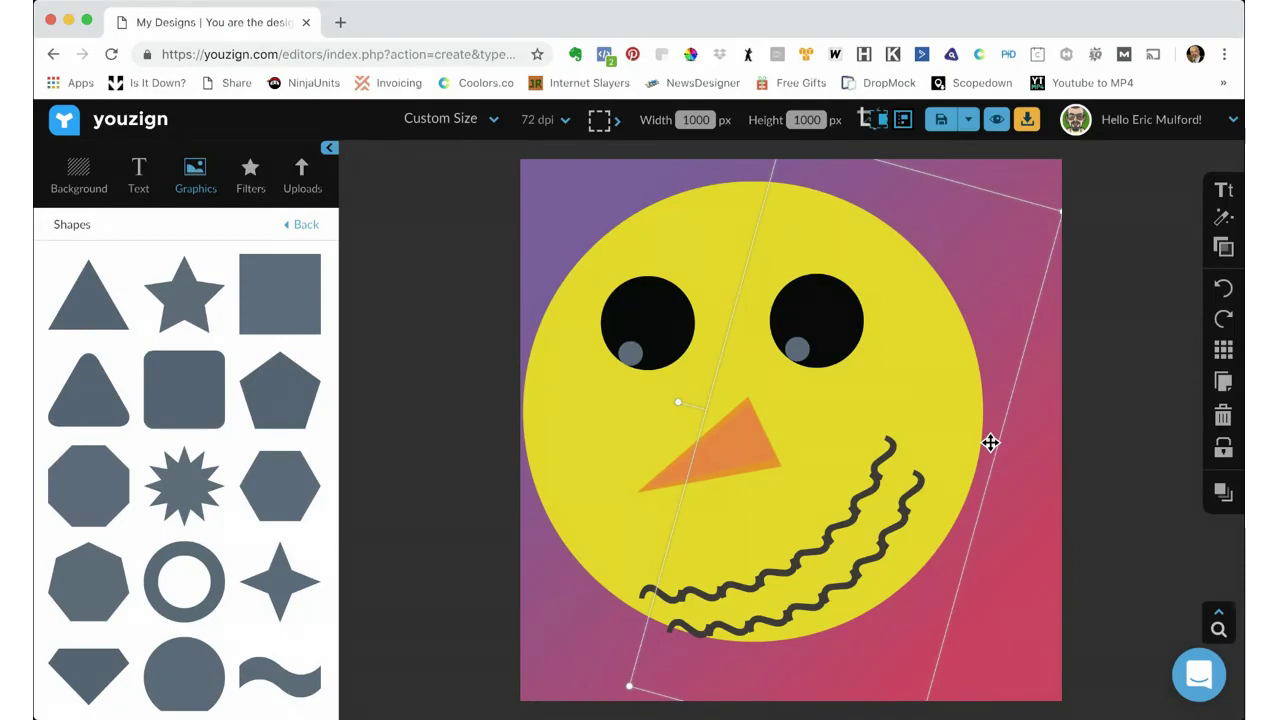
click(1223, 491)
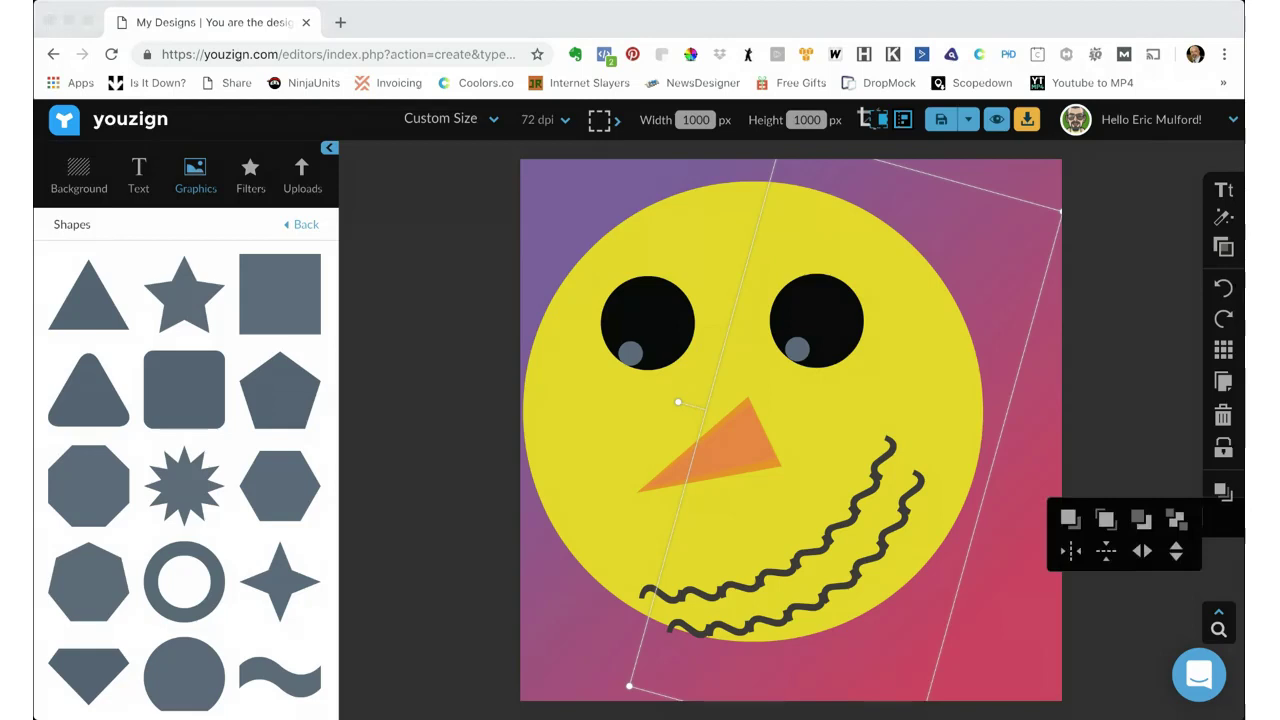
click(898, 528)
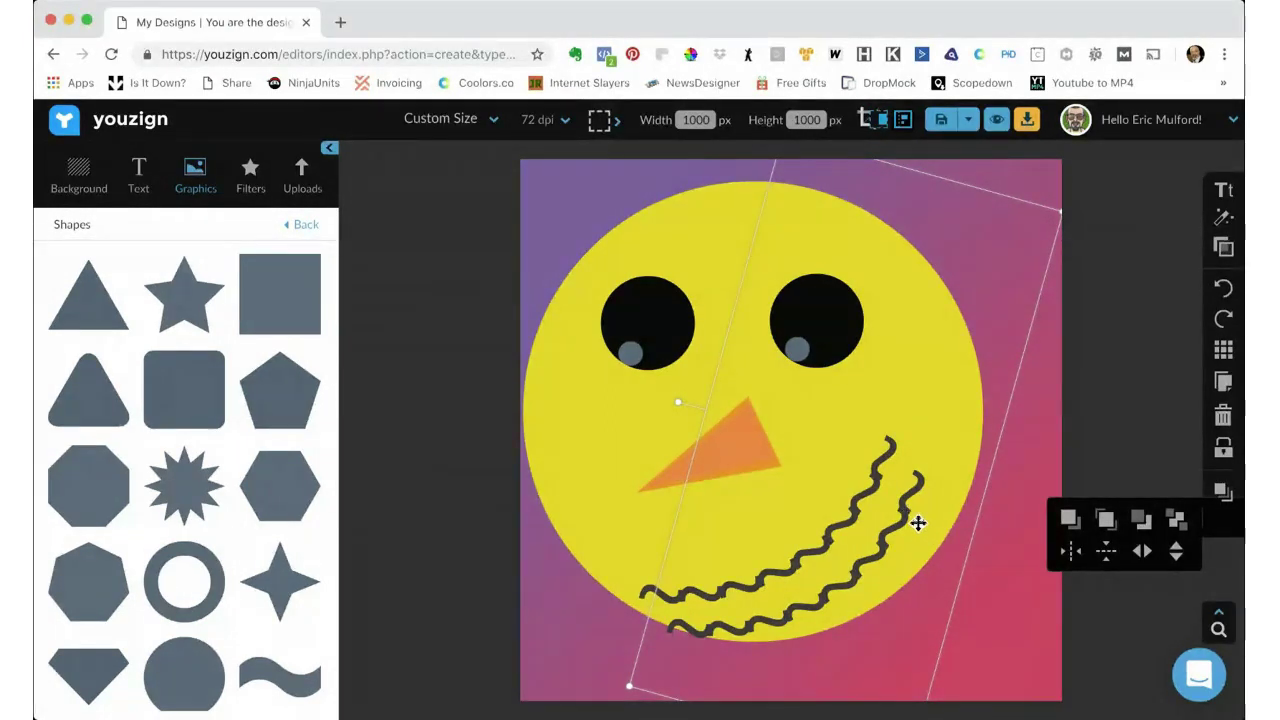
mouse_move(917, 523)
mouse_down()
mouse_move(948, 494)
mouse_move(912, 509)
mouse_up()
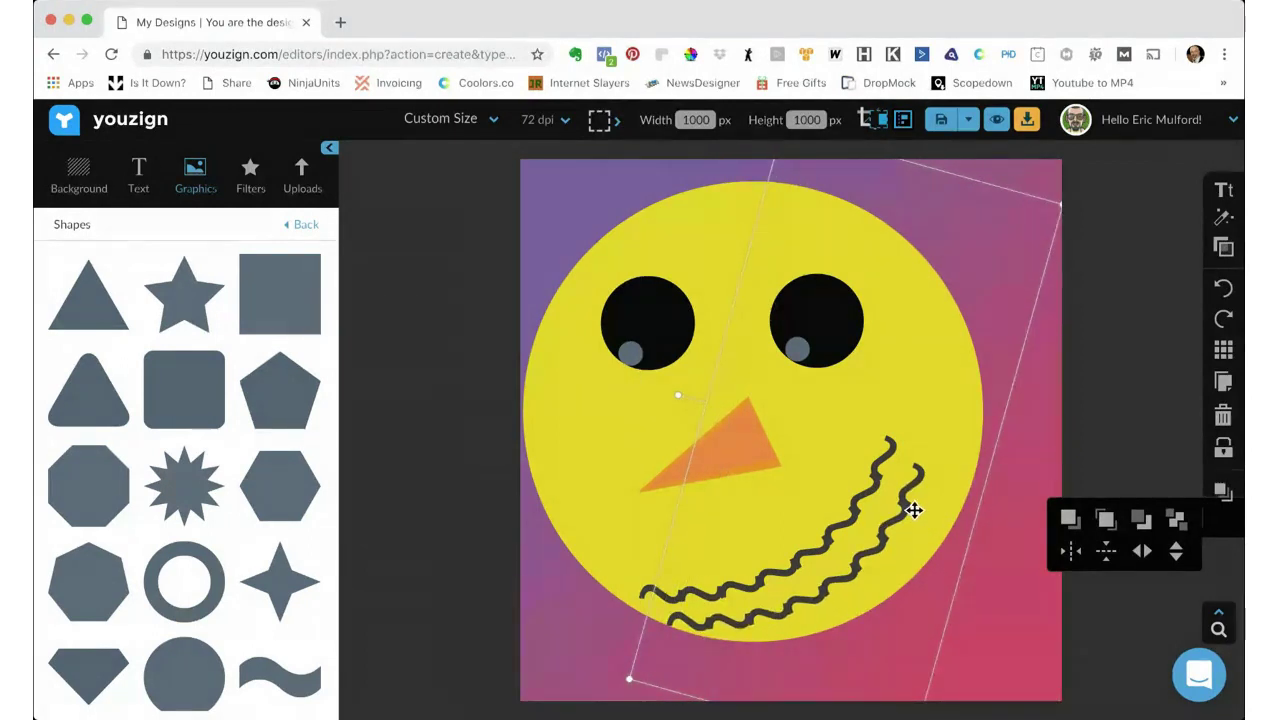
click(1224, 418)
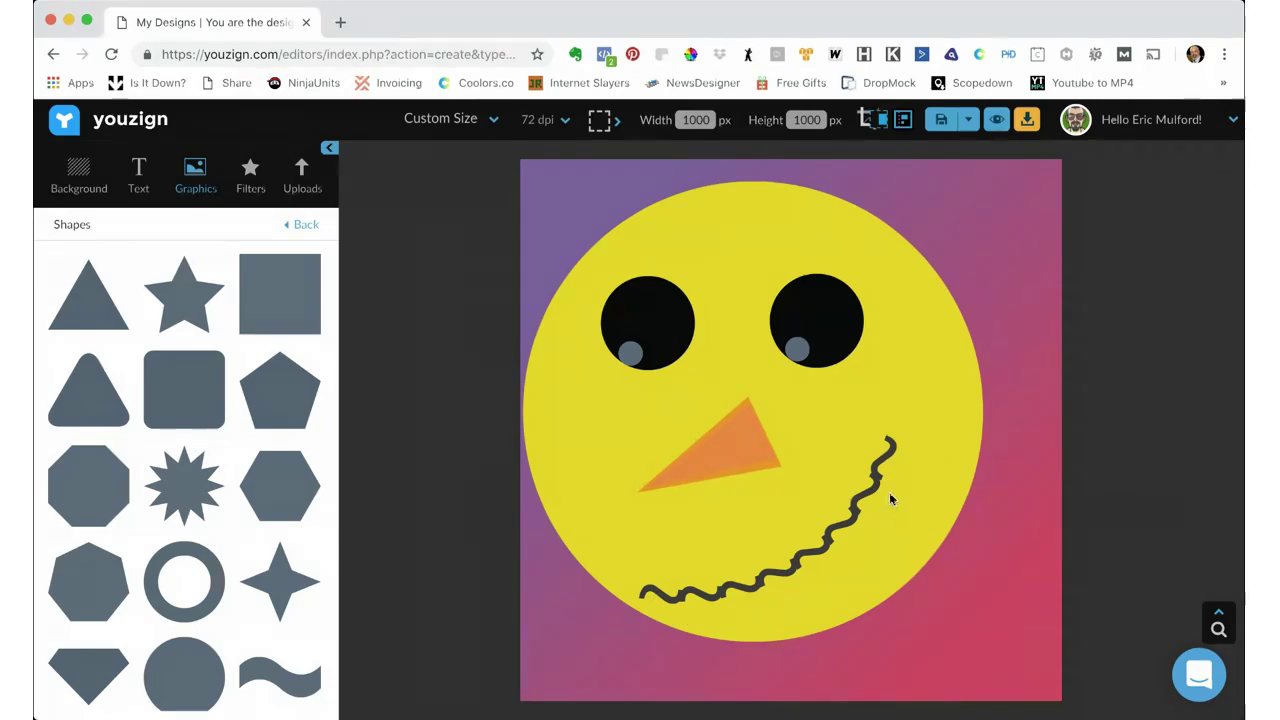
- Move the remaining wavy mouth line slightly up and to the left on the face
click(856, 493)
drag(856, 493, 849, 480)
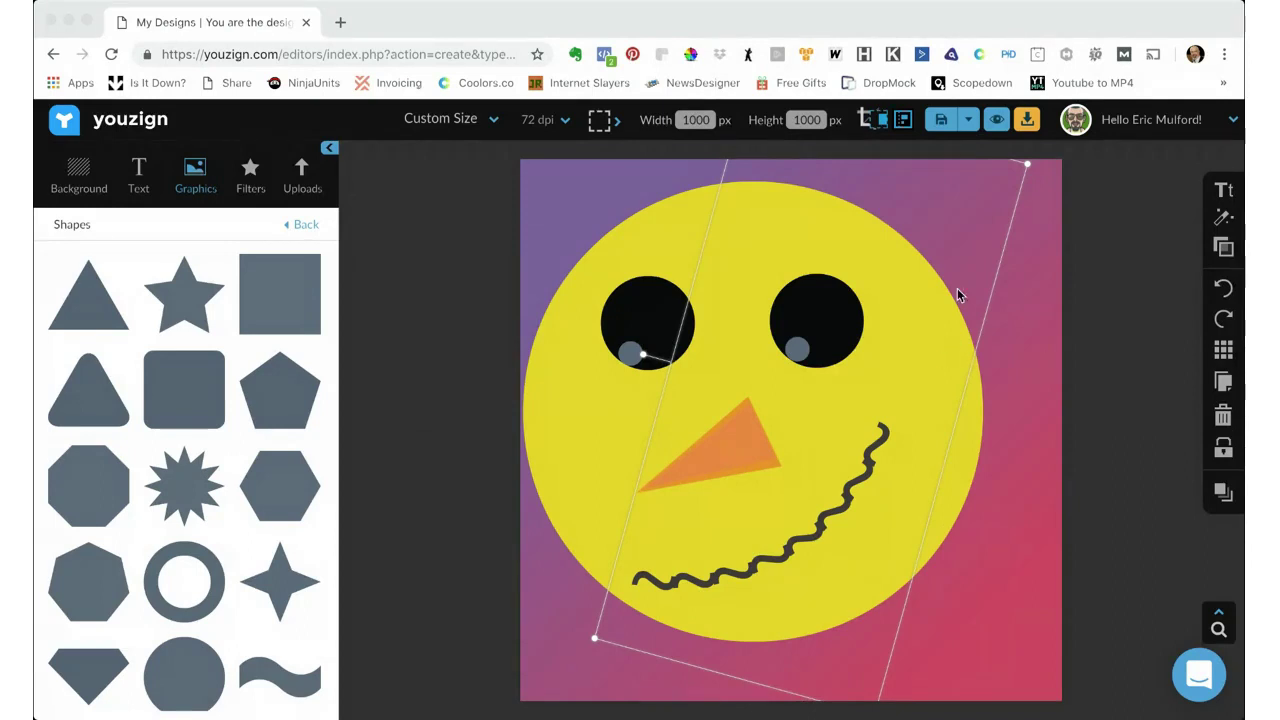
click(947, 252)
- Nudge the overlaid nose triangle slightly off the orange triangle beneath it
click(680, 242)
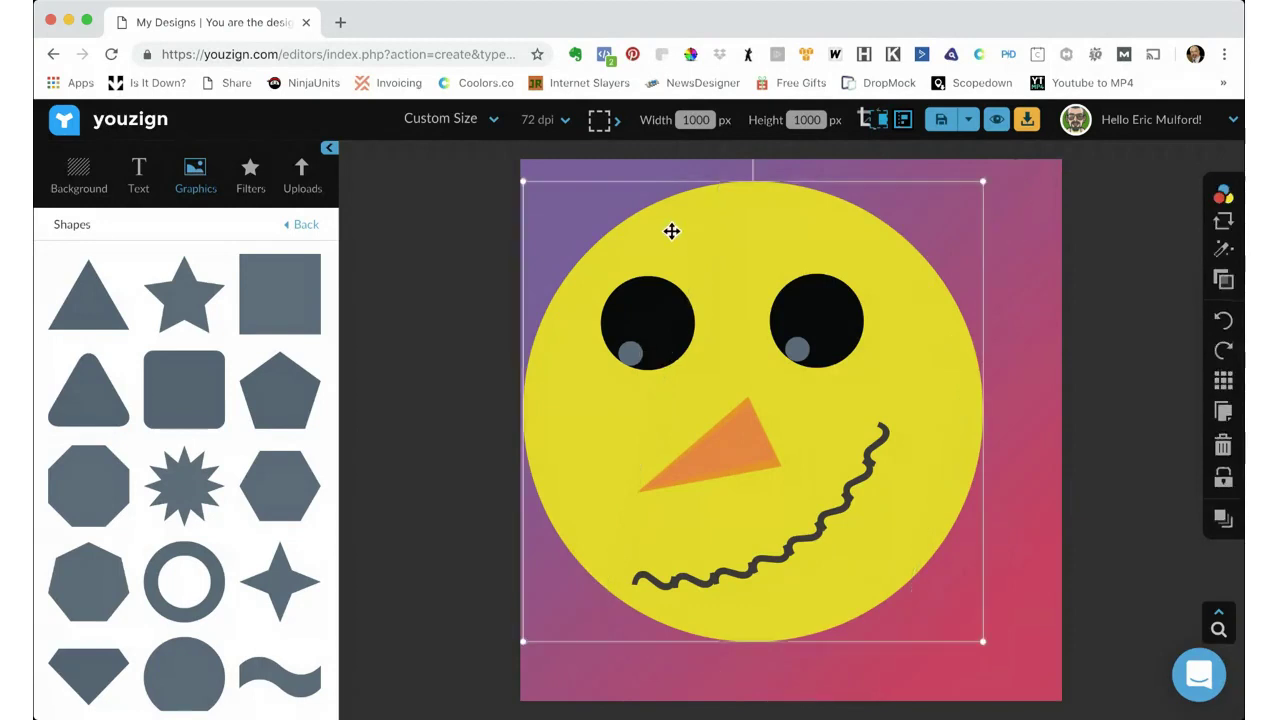
click(674, 291)
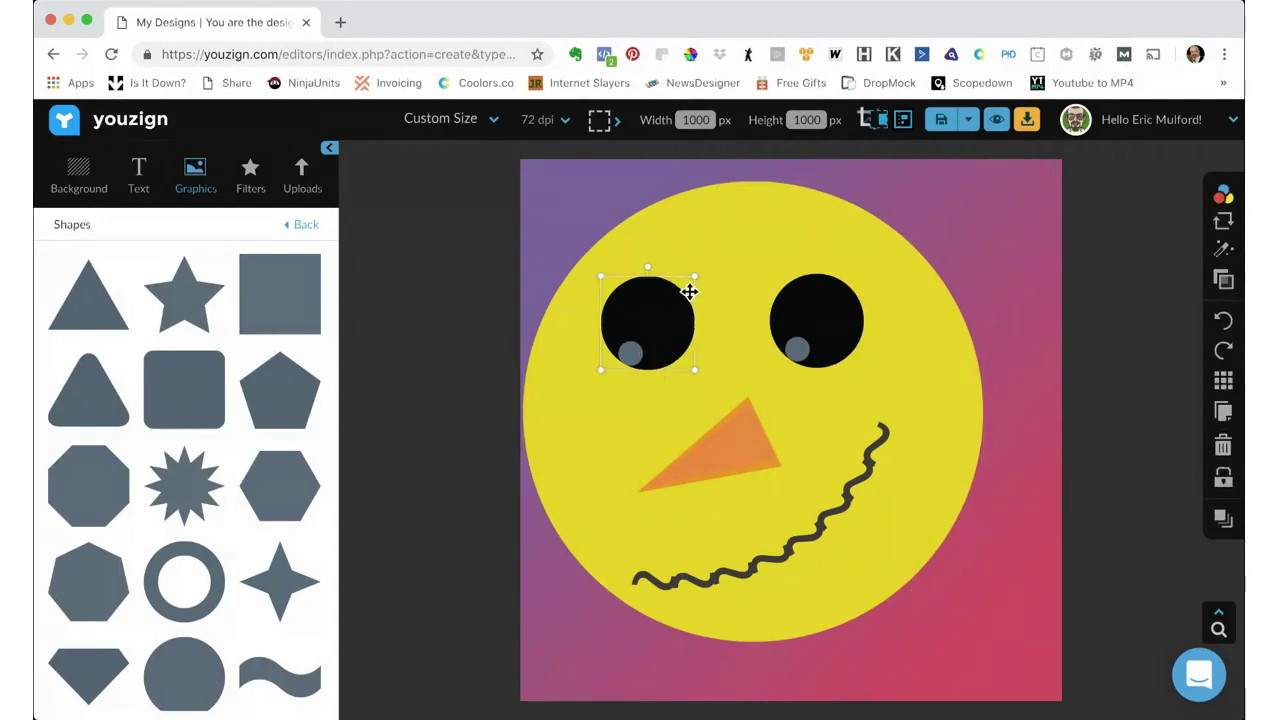
click(826, 516)
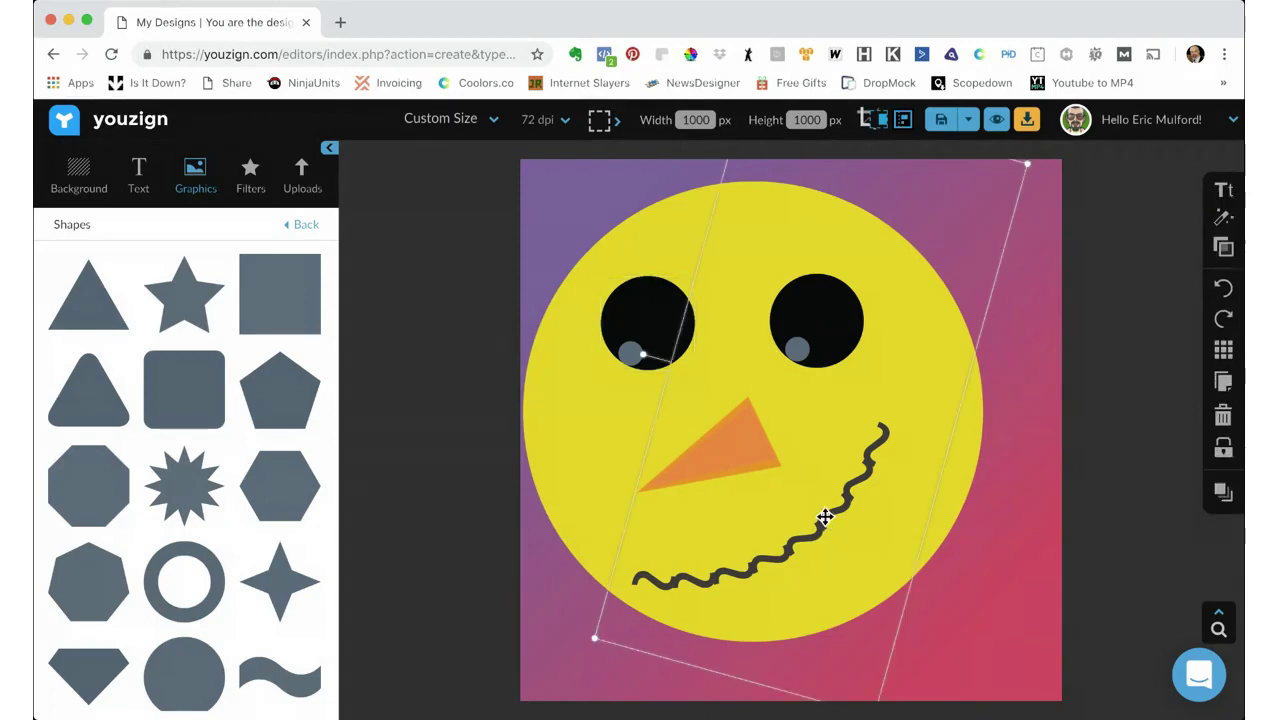
click(755, 463)
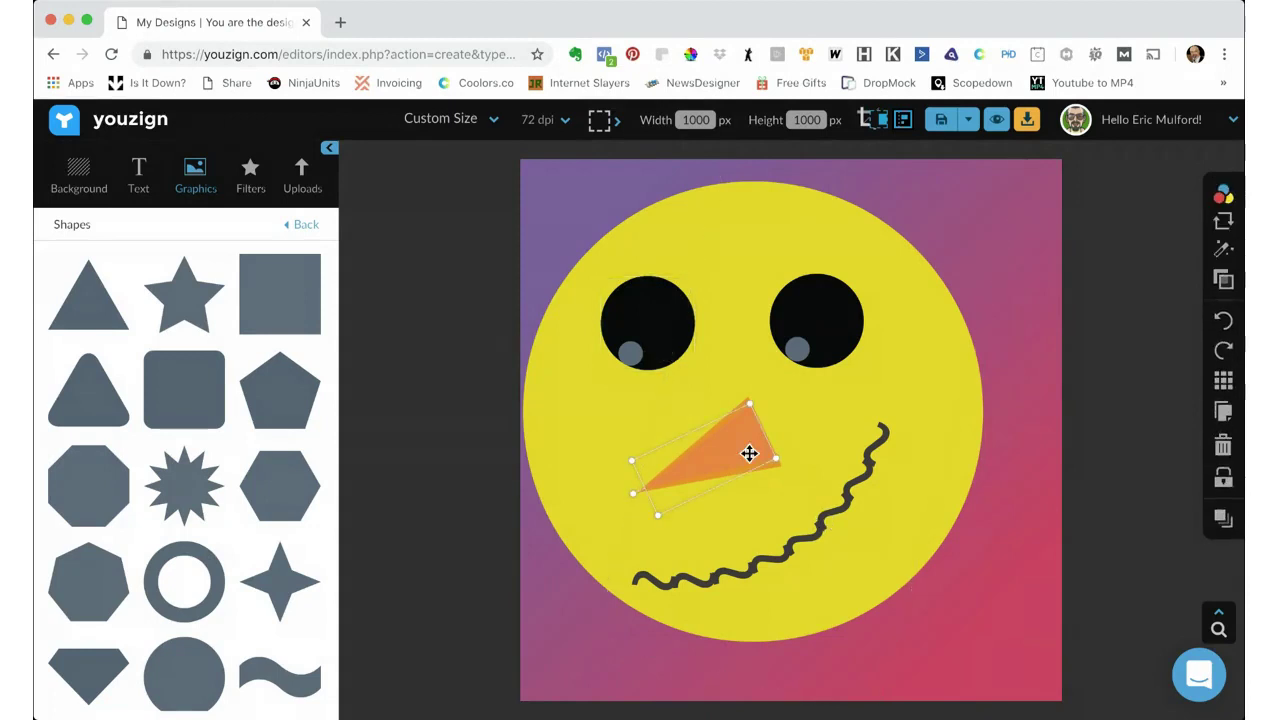
click(742, 393)
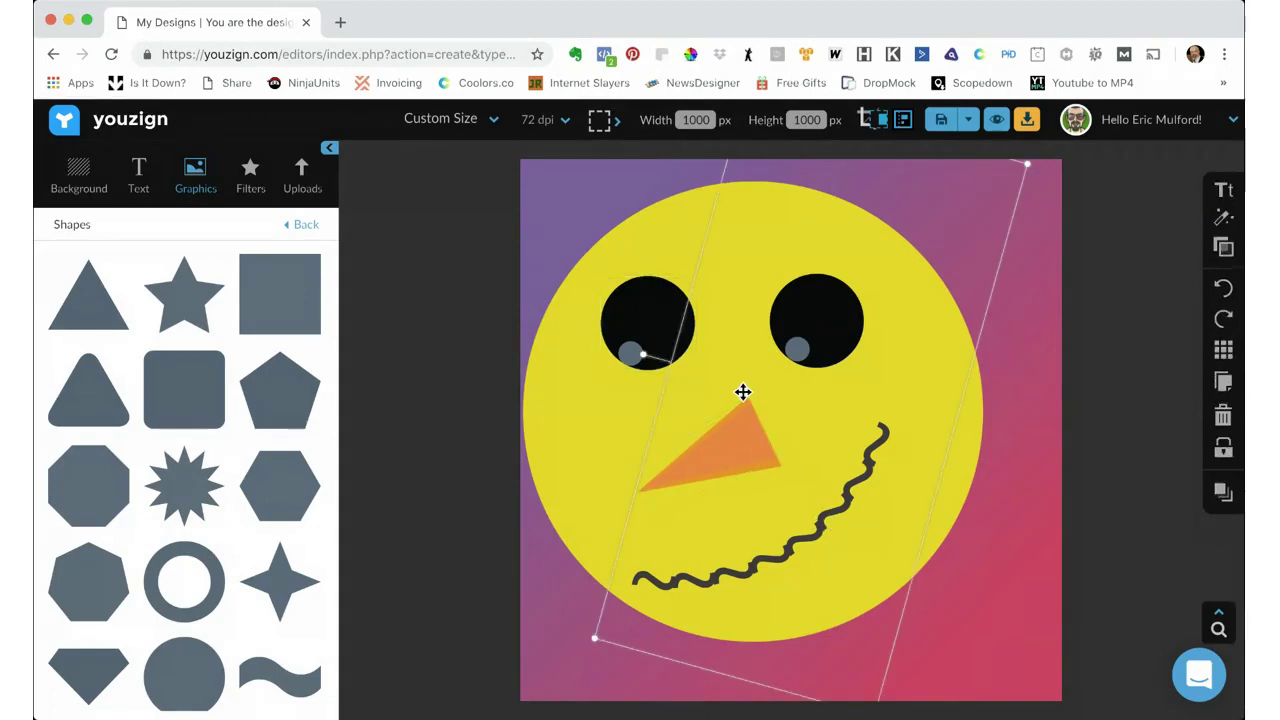
click(750, 424)
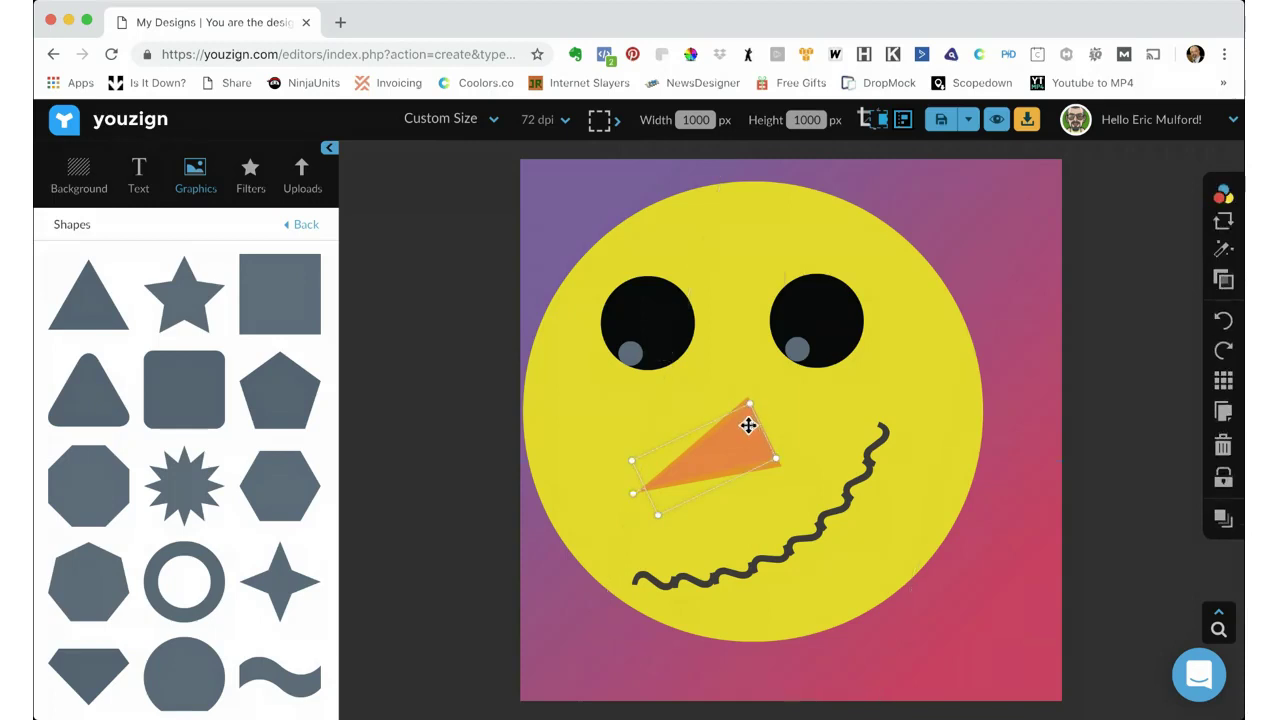
drag(750, 424, 742, 404)
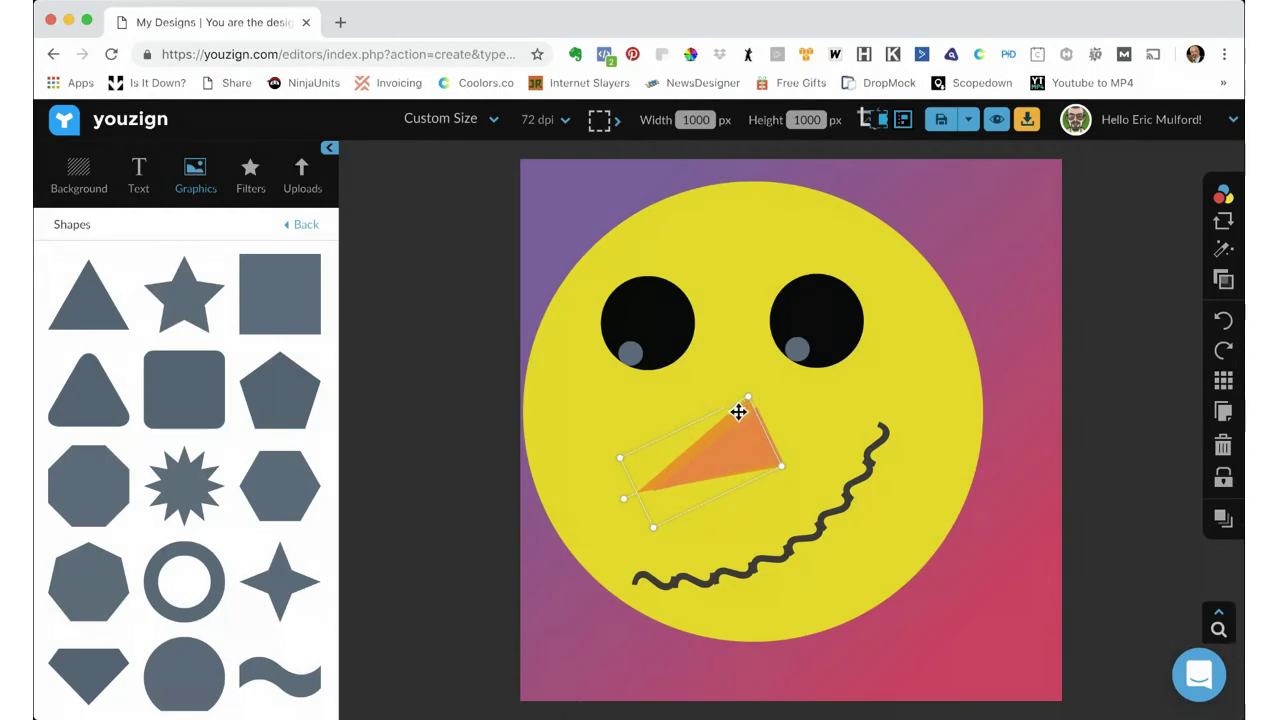
- Group both nose triangles with the wavy mouth line and save the group for reuse
click(740, 447)
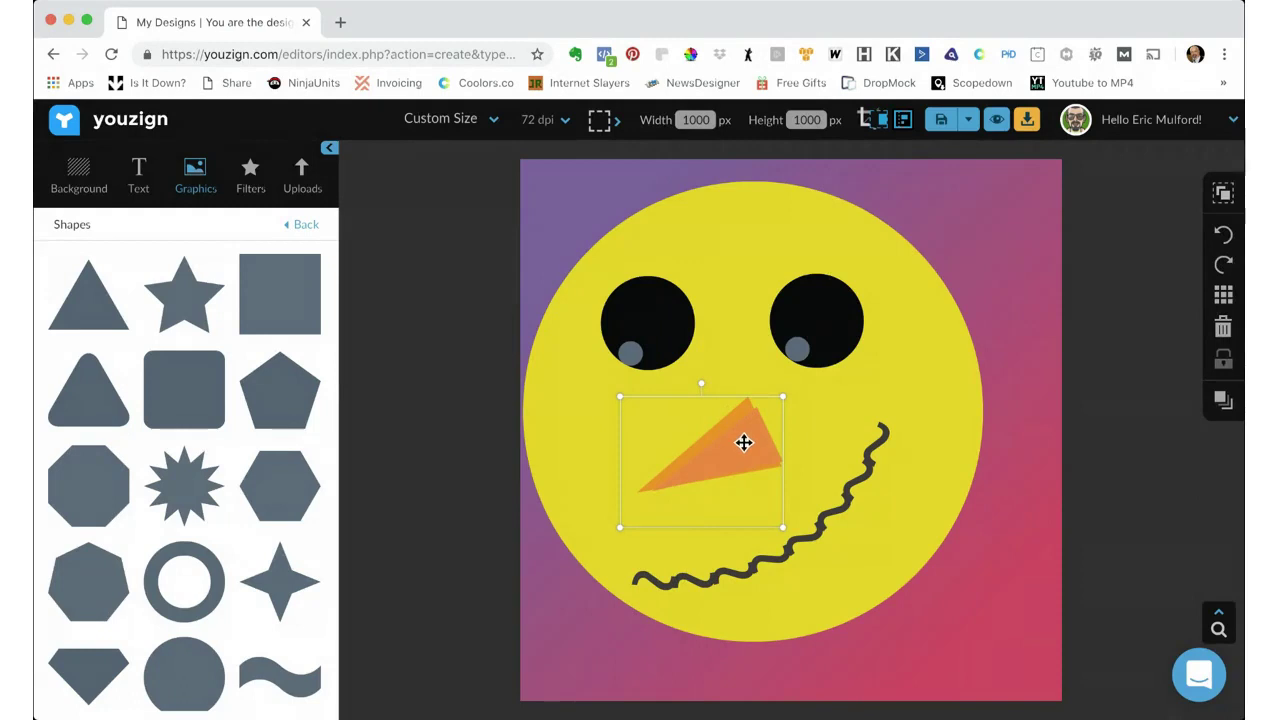
shift+click(848, 510)
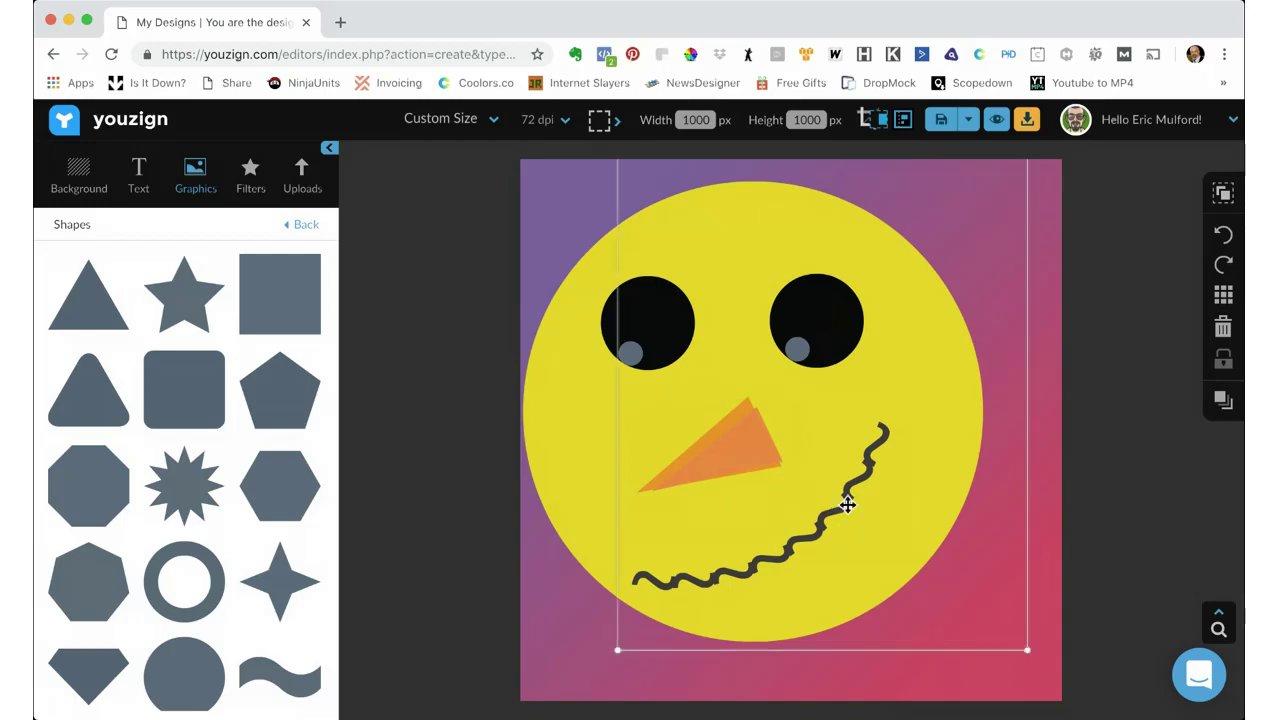
click(1226, 196)
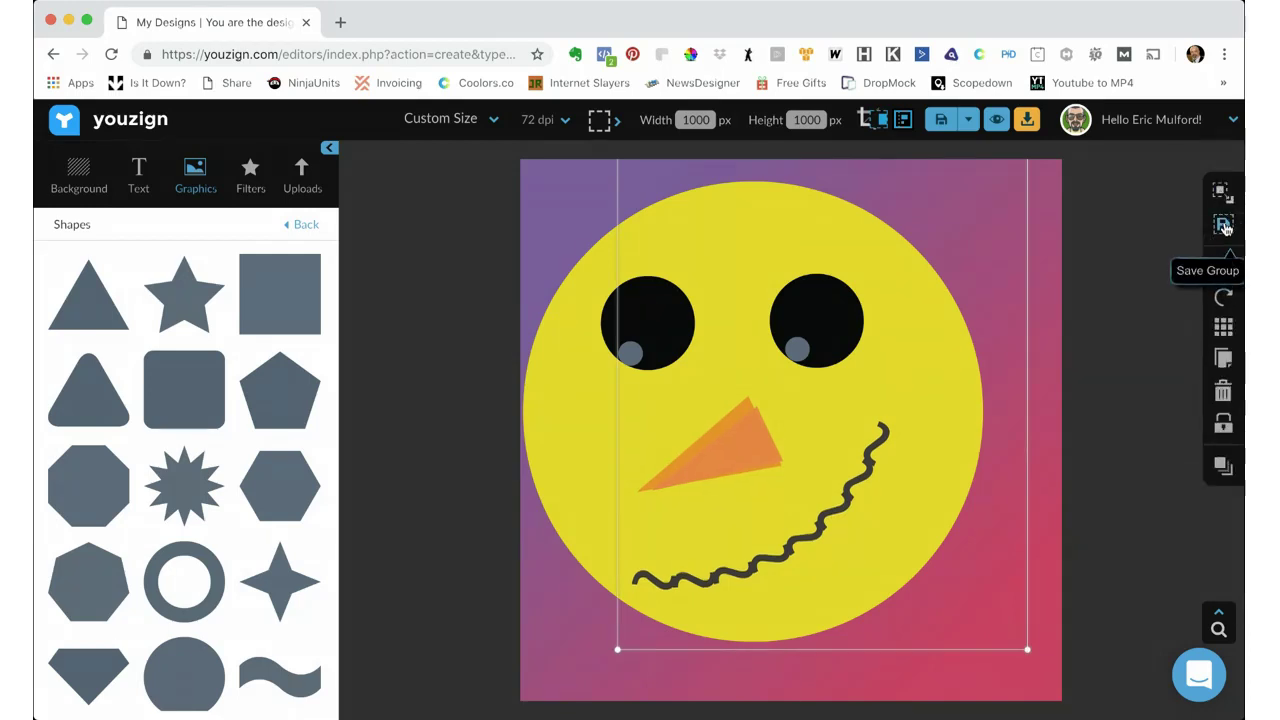
click(1224, 226)
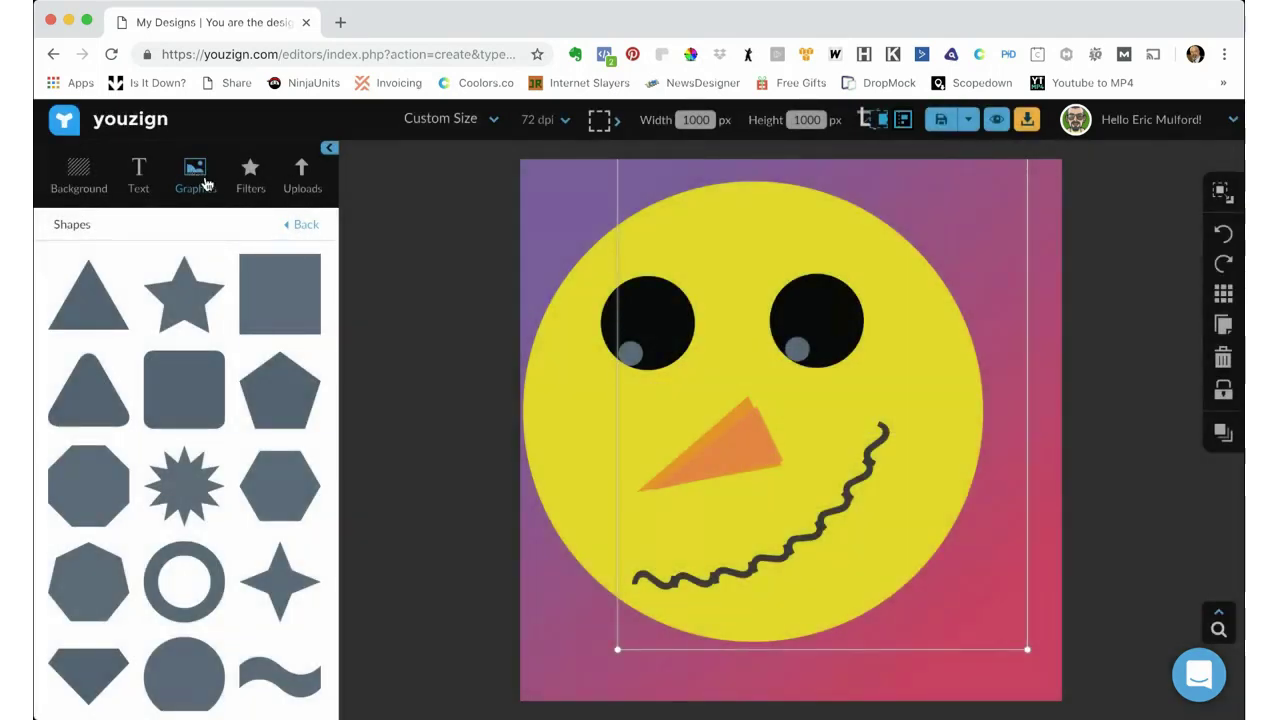
- Insert the saved nose-and-mouth group into the design and move the copy to the left of the original nose and mouth
click(303, 225)
click(300, 227)
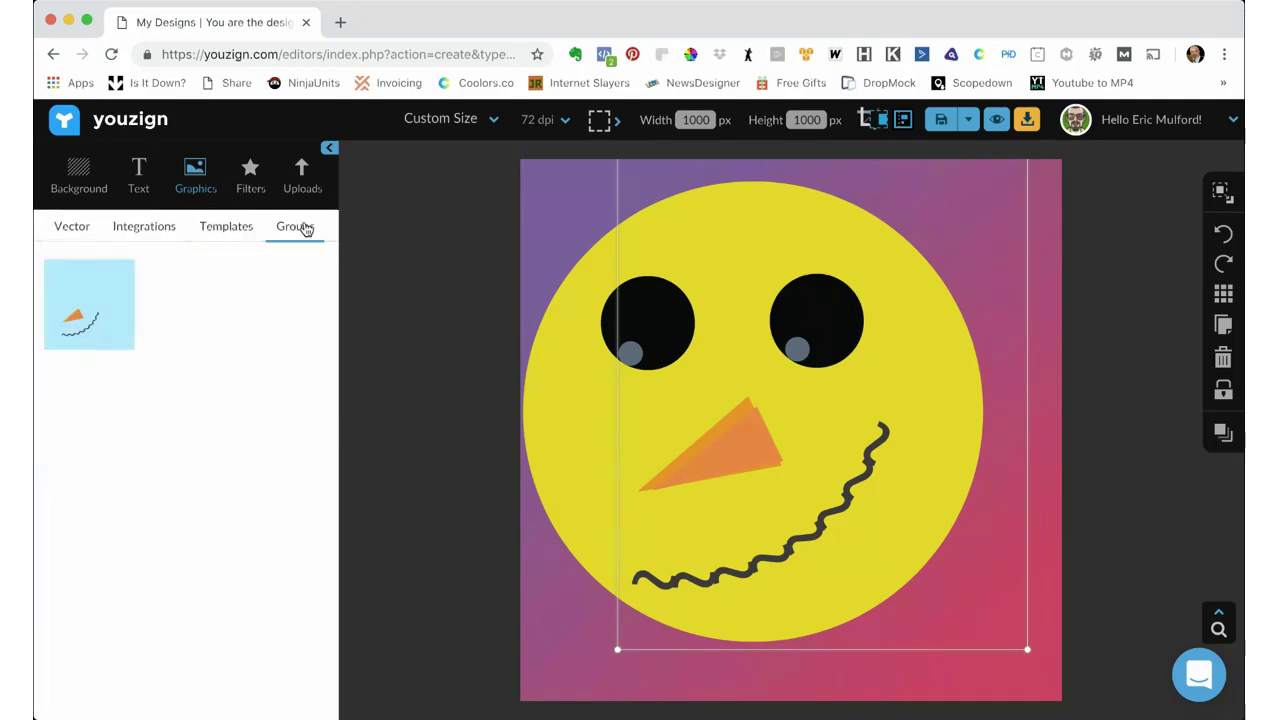
click(88, 303)
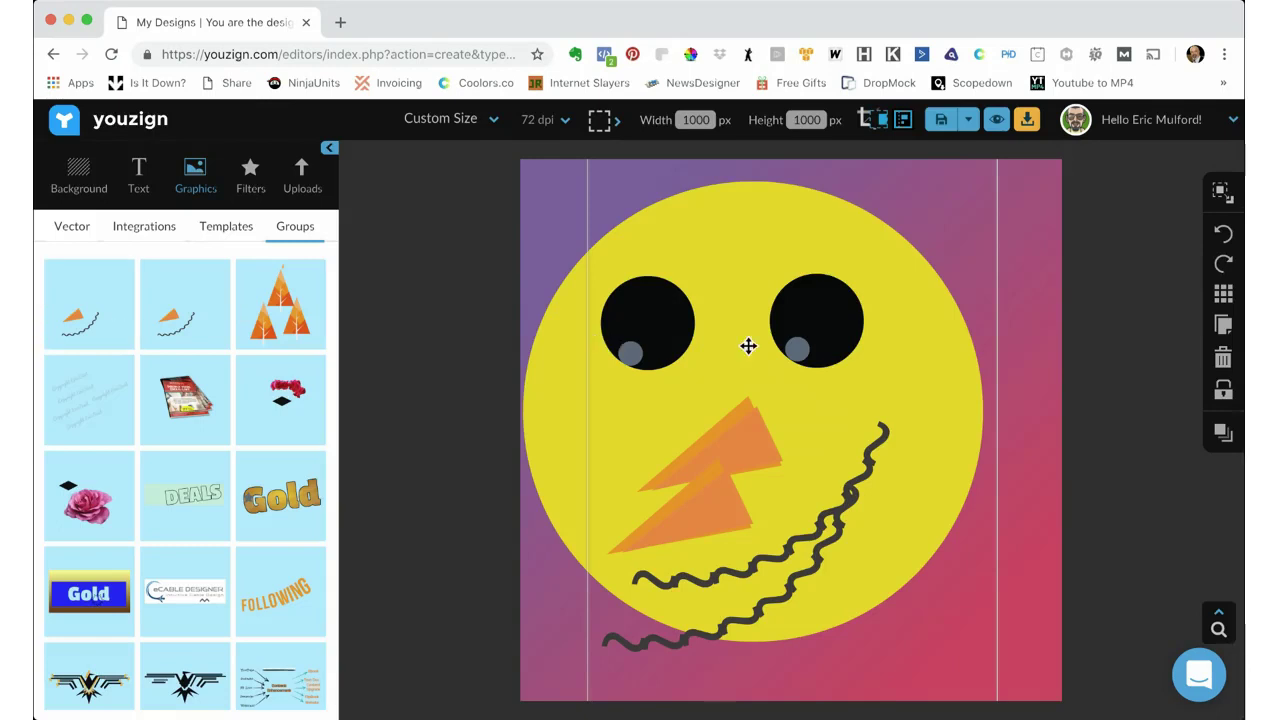
drag(704, 505, 642, 430)
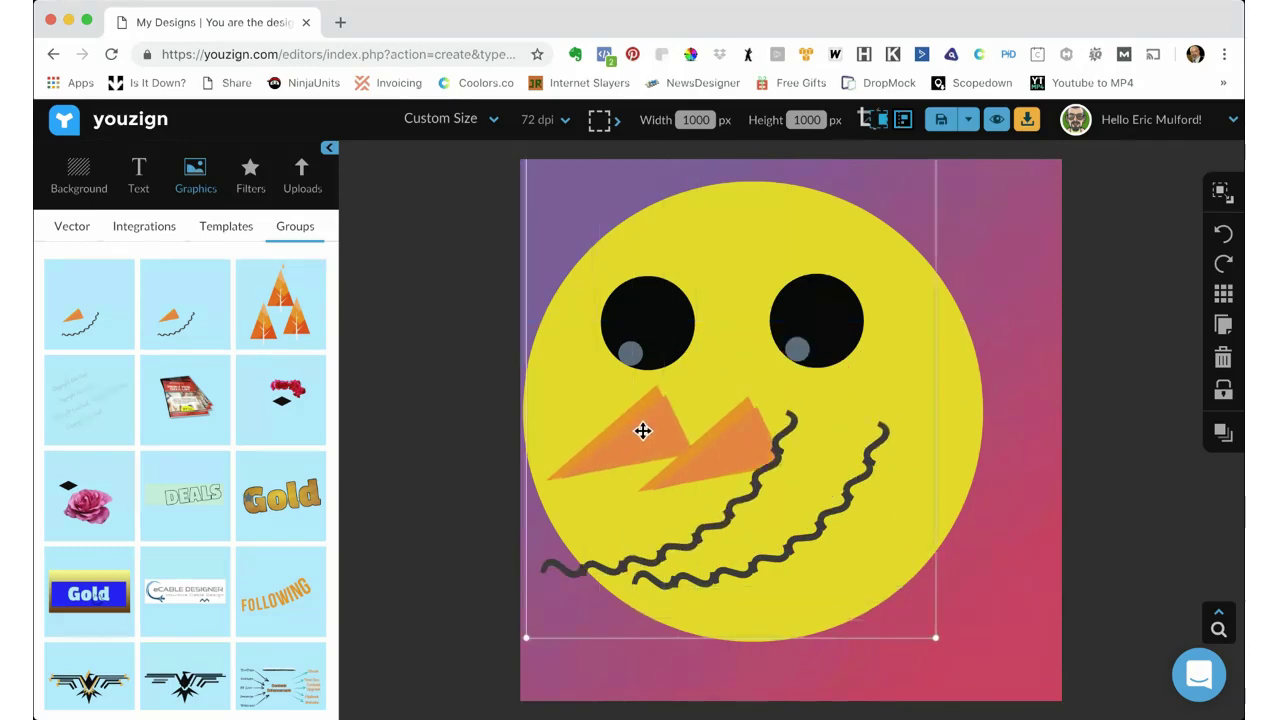
- Delete the inserted copy of the nose-and-mouth group from the face design
click(1224, 360)
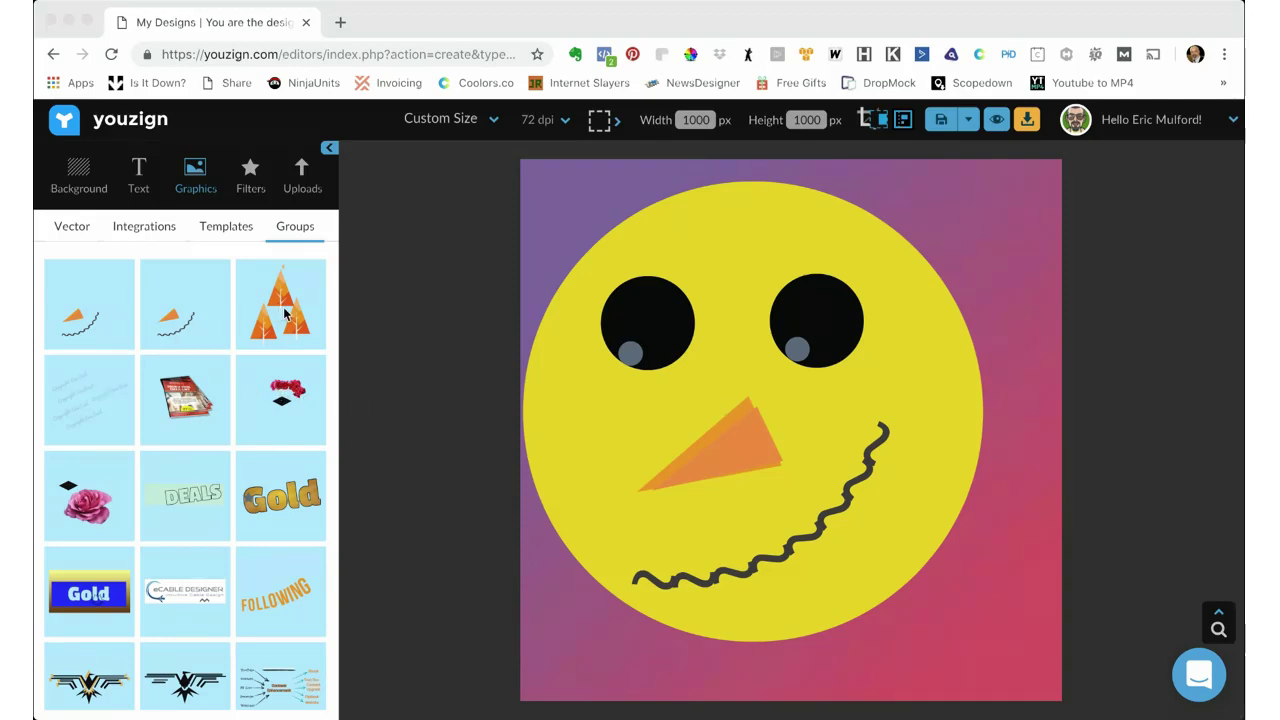
click(232, 320)
mouse_move(283, 310)
- Leave the editor for the template library and search it for "holiday" across all template types
click(1181, 126)
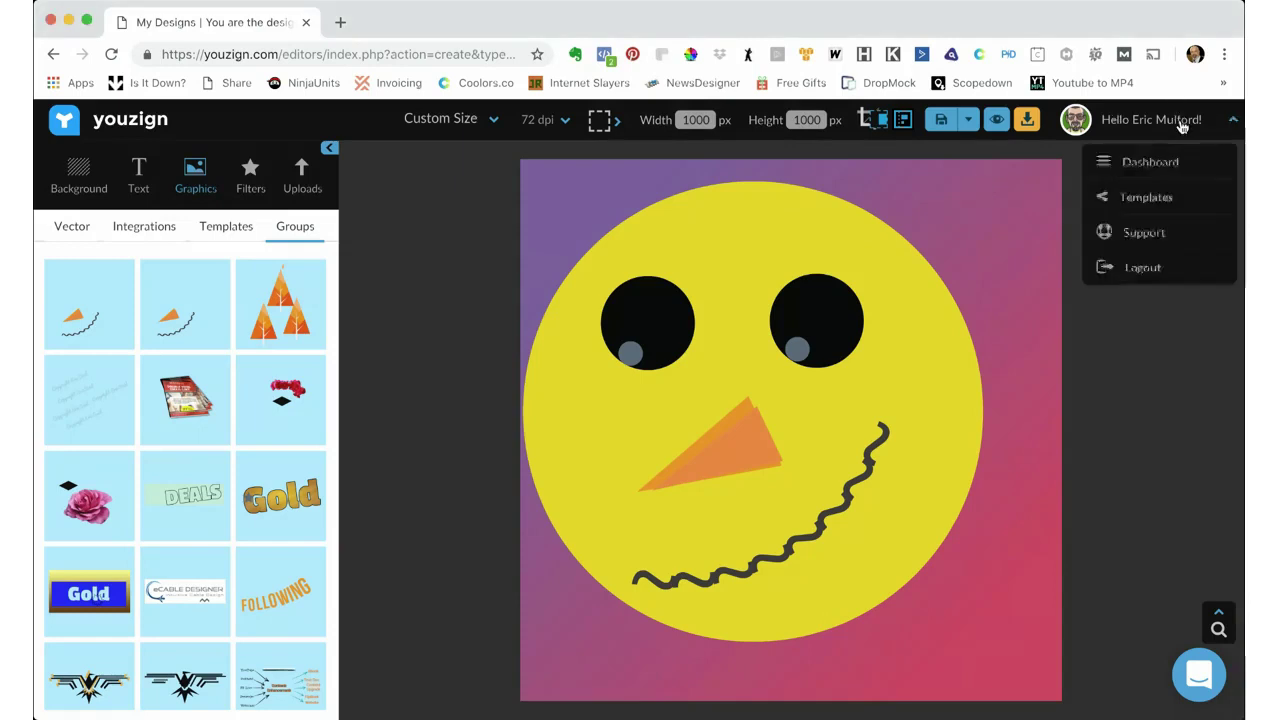
click(1156, 199)
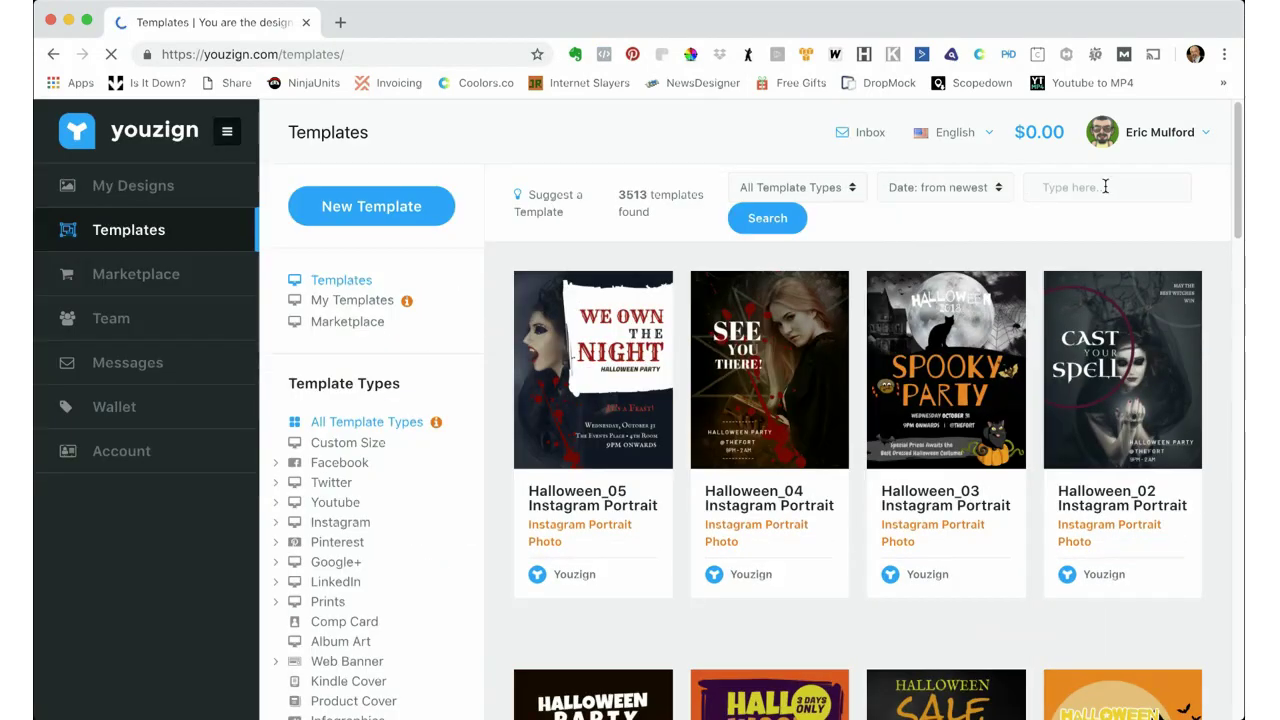
click(1105, 187)
text(ho)
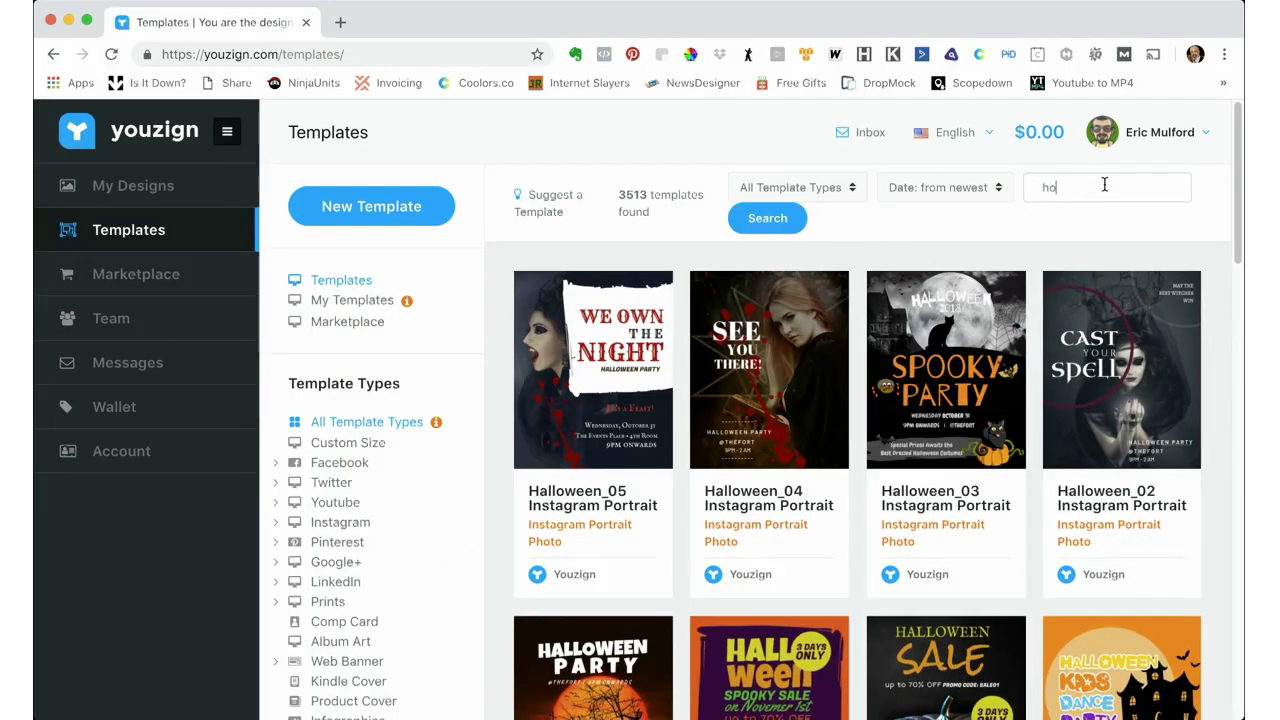
text(li)
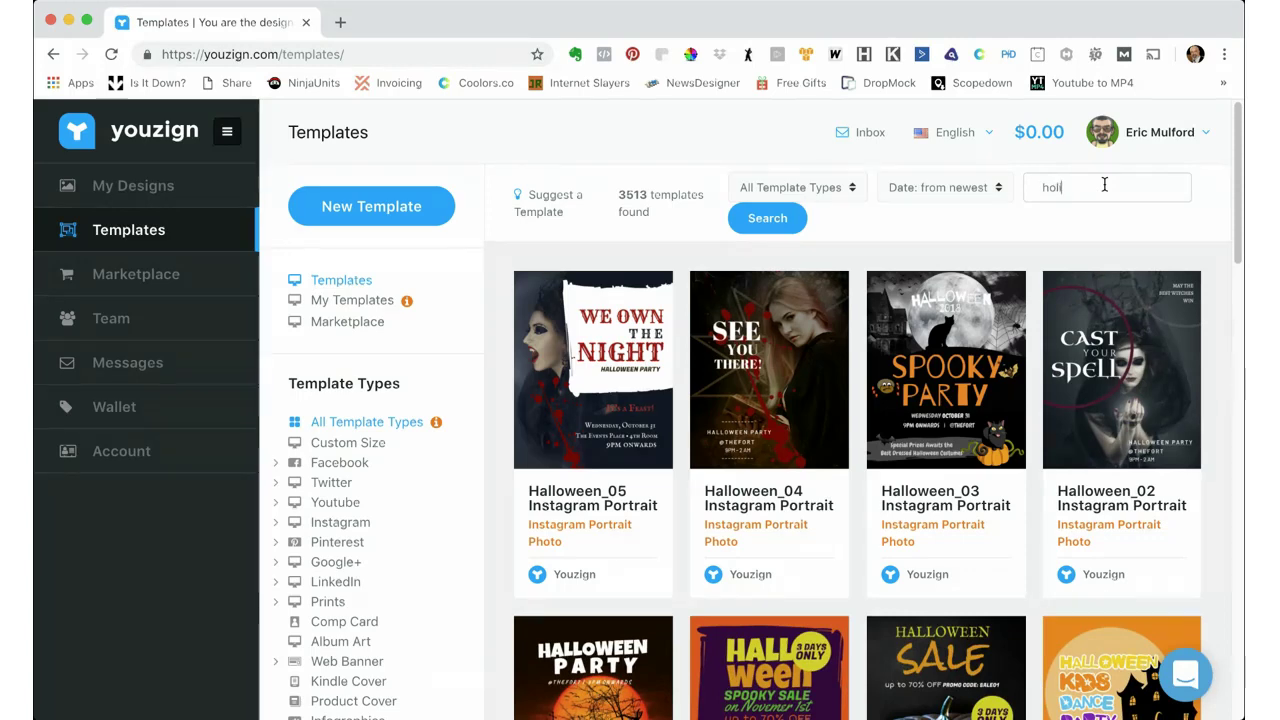
text(day)
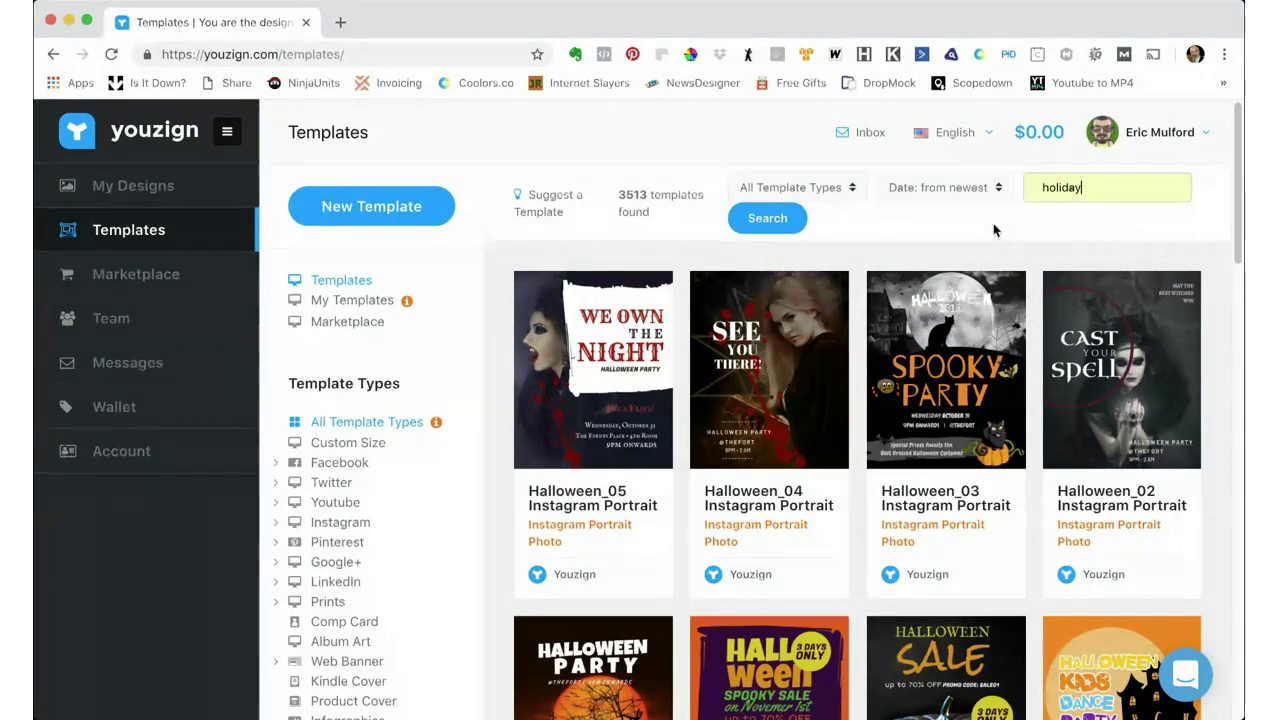
click(779, 224)
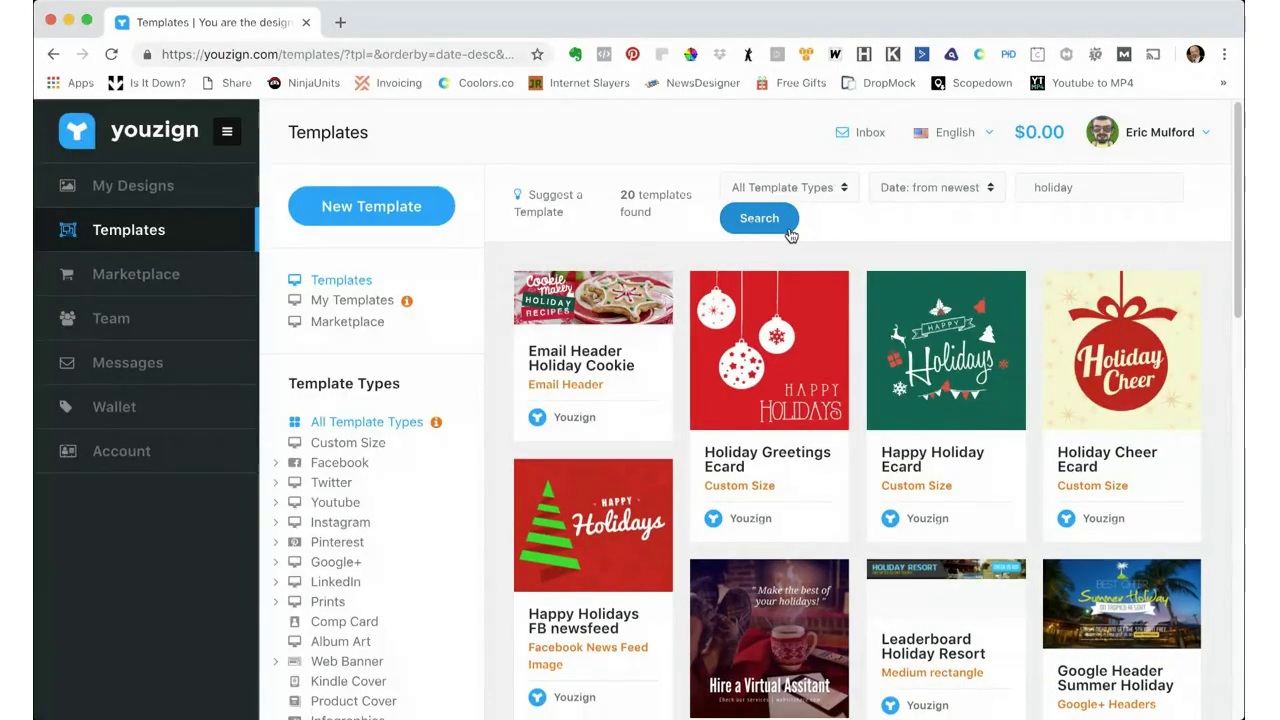
- Browse the holiday templates and start a design from the Happy Holidays FB newsfeed template
scroll(797, 285, down, 1)
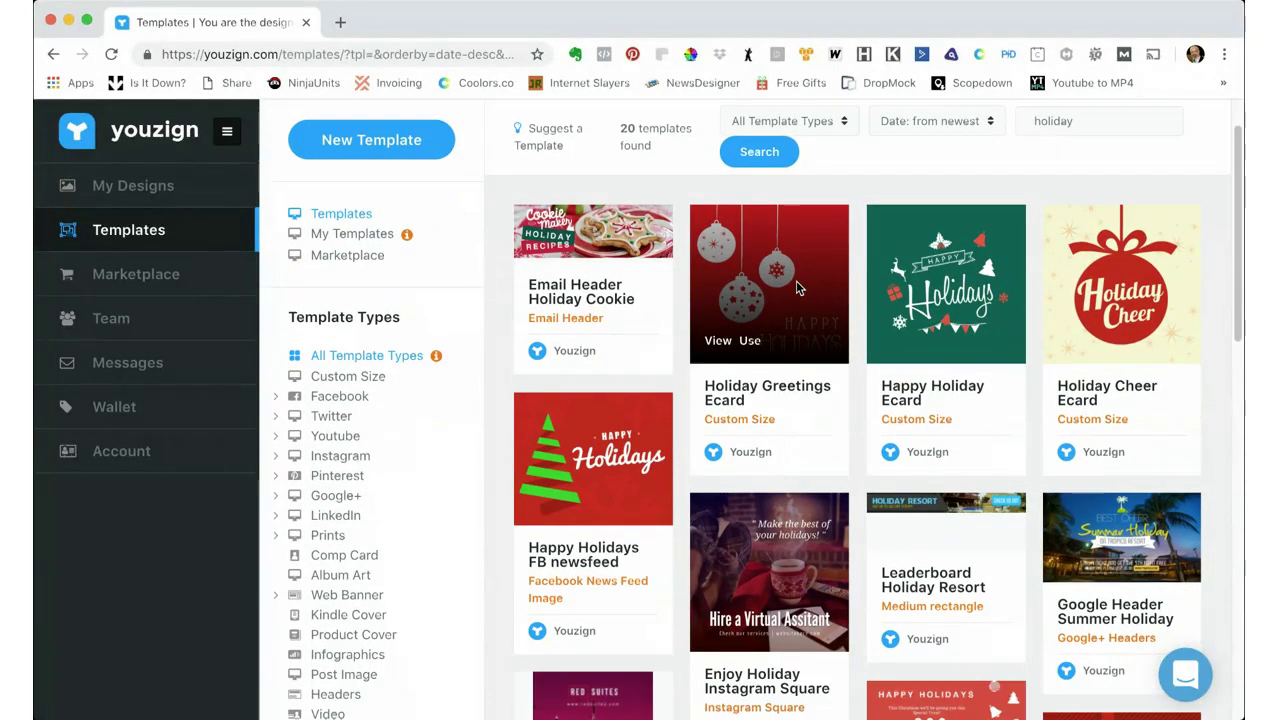
scroll(796, 287, down, 1)
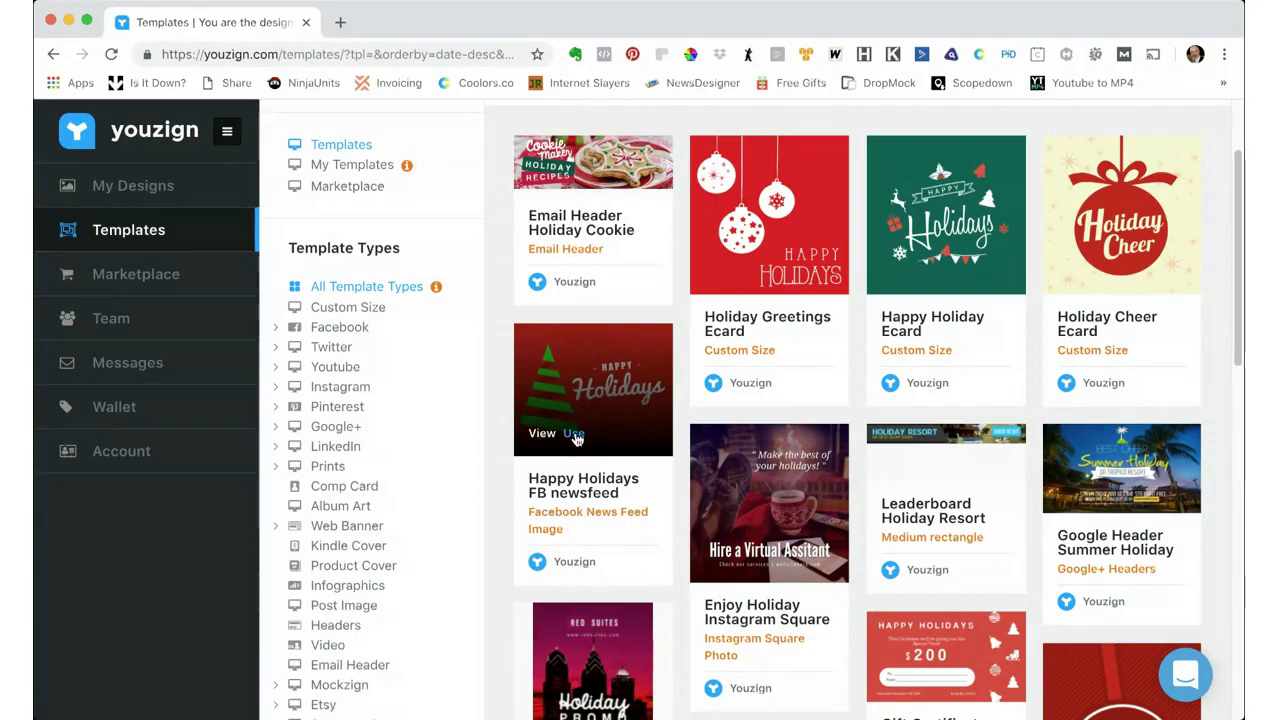
scroll(575, 439, down, 1)
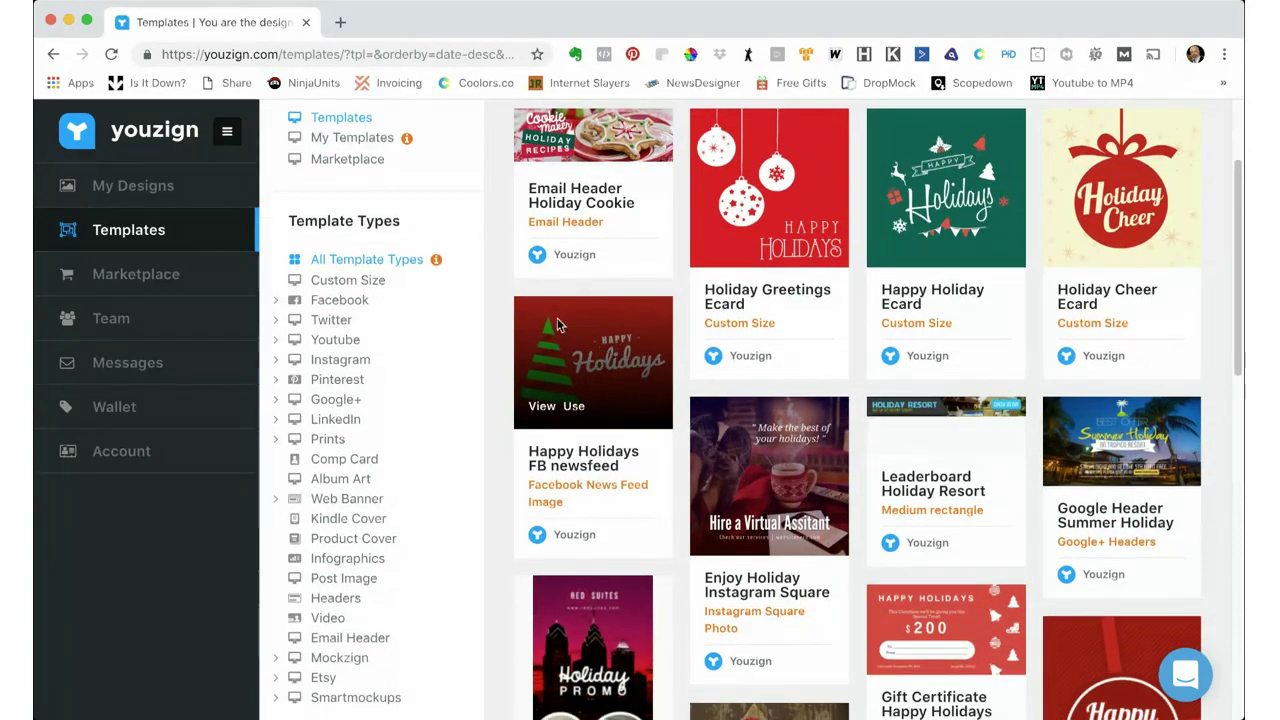
scroll(737, 425, down, 3)
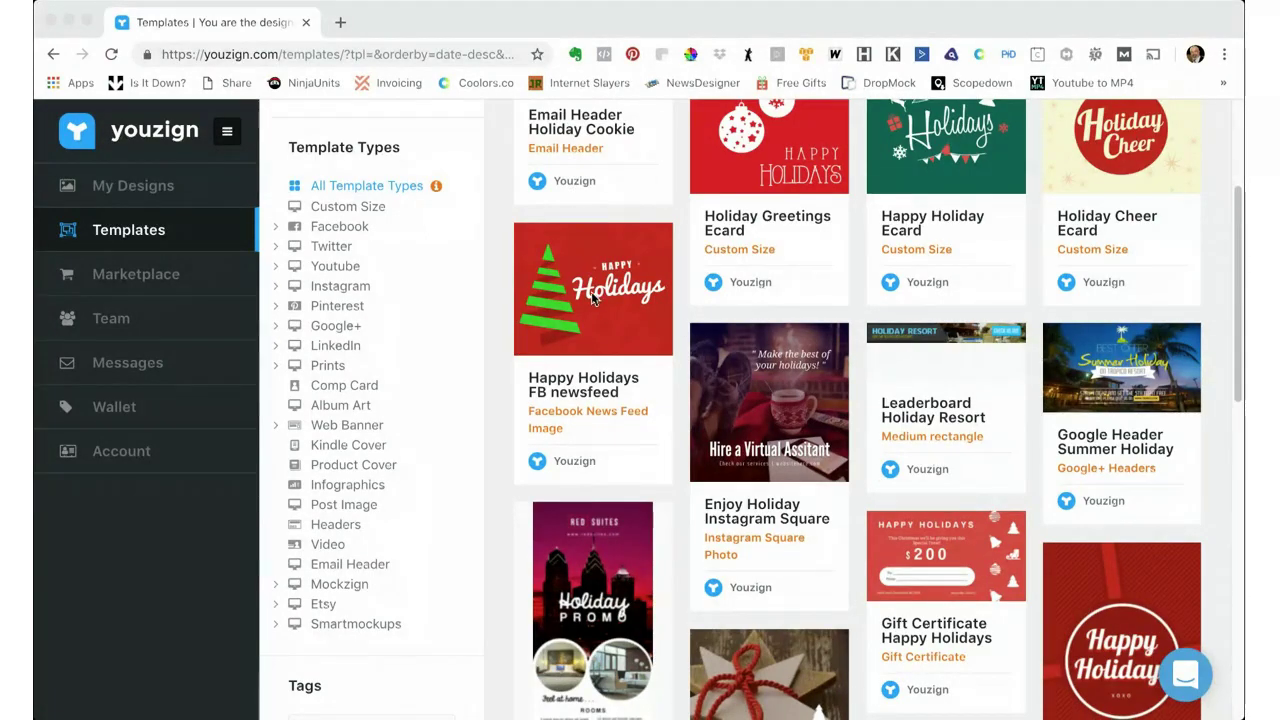
scroll(960, 544, down, 2)
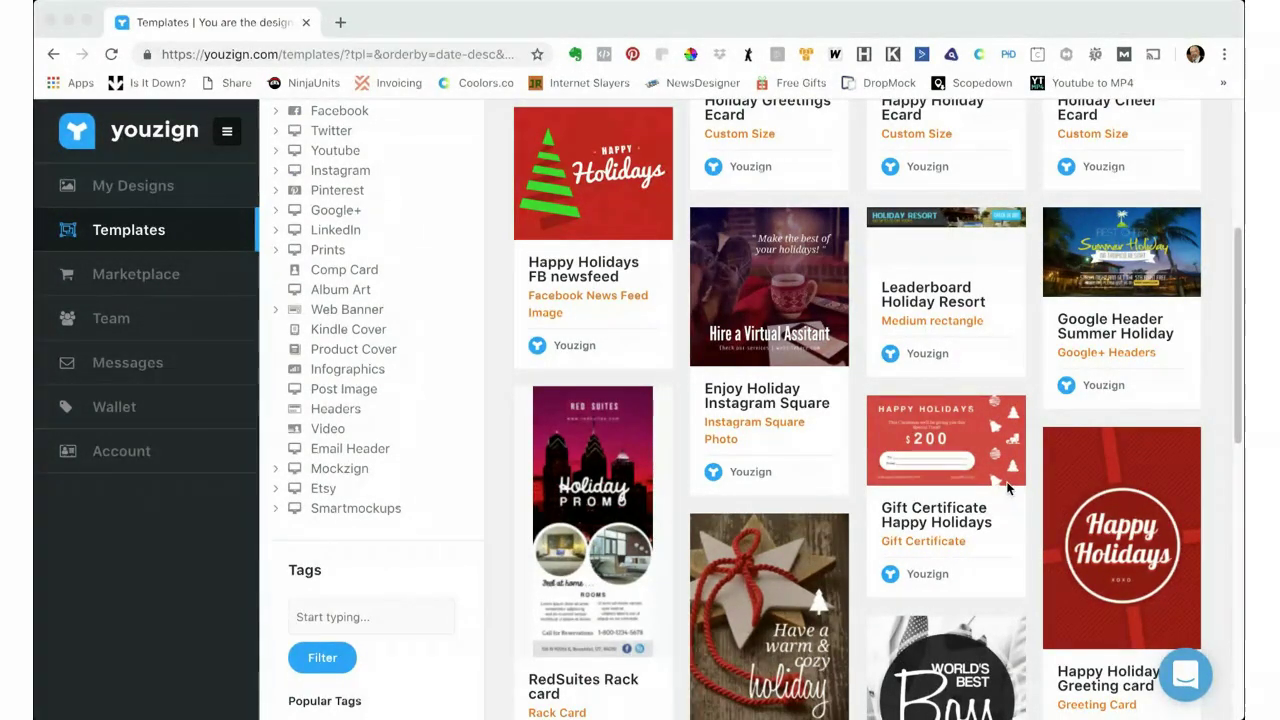
mouse_move(614, 185)
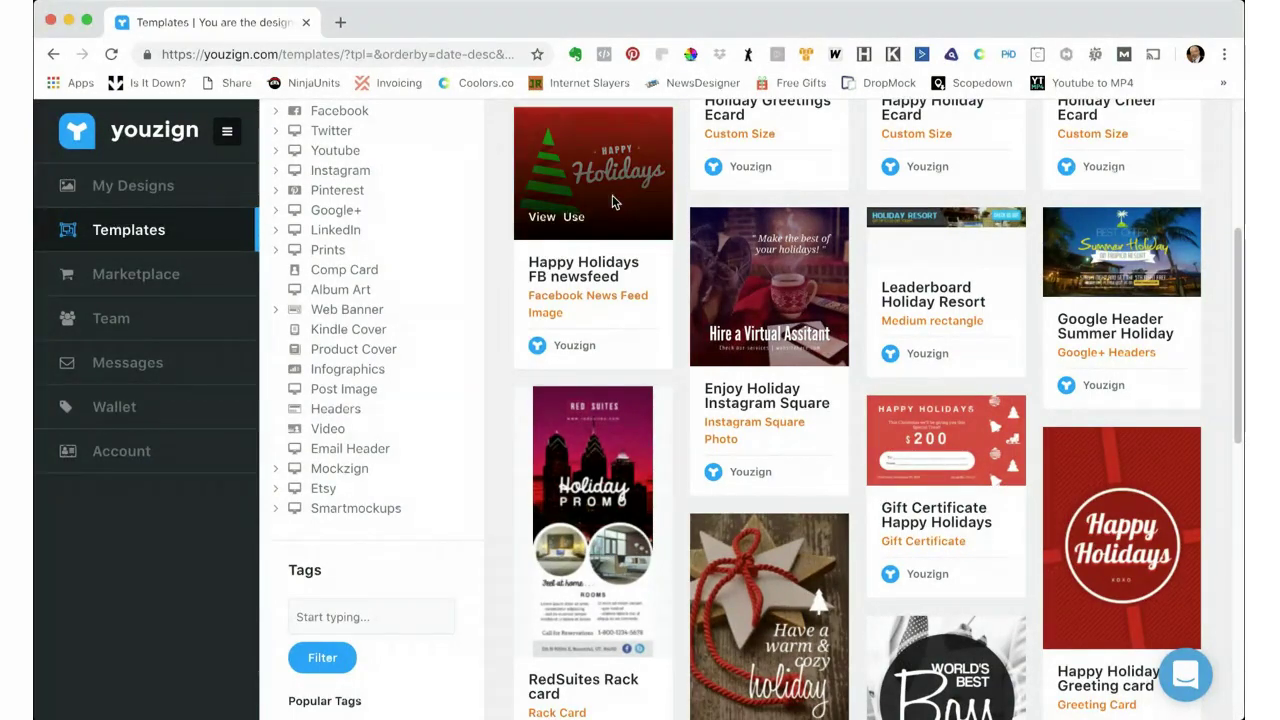
click(574, 218)
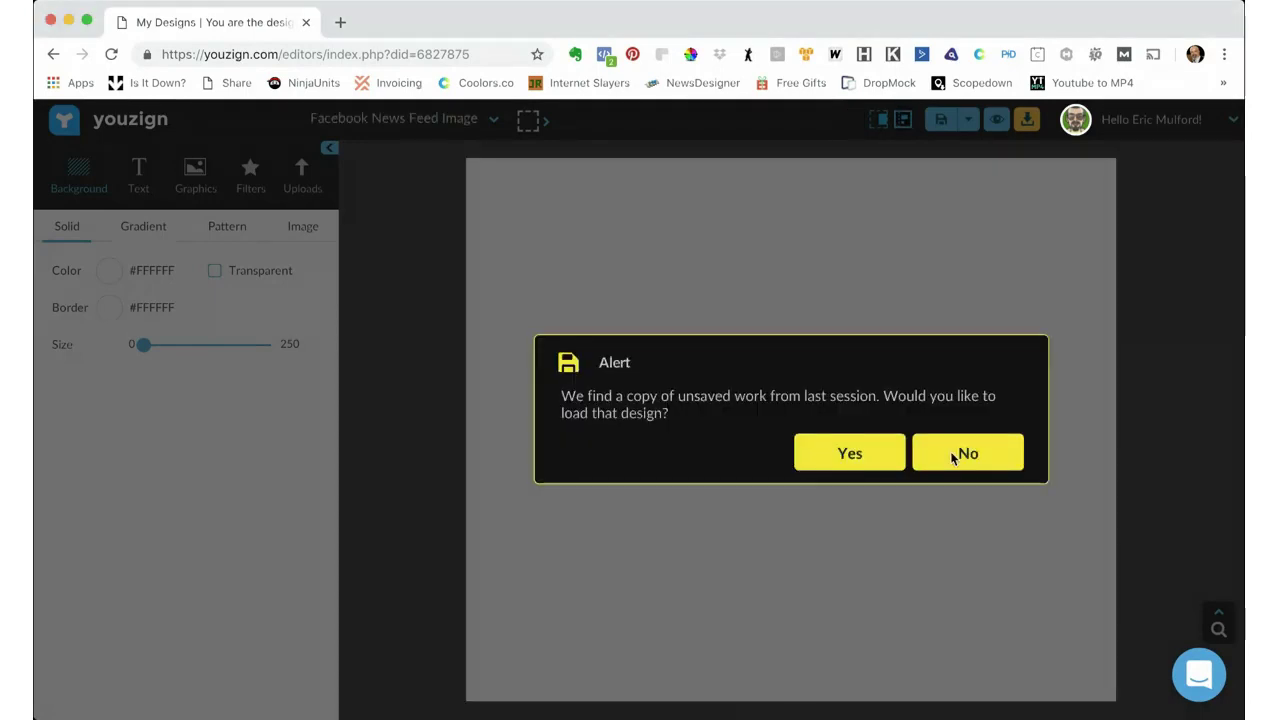
- Decline loading the unsaved work from the last session and save the new design with the title Webi26
click(952, 456)
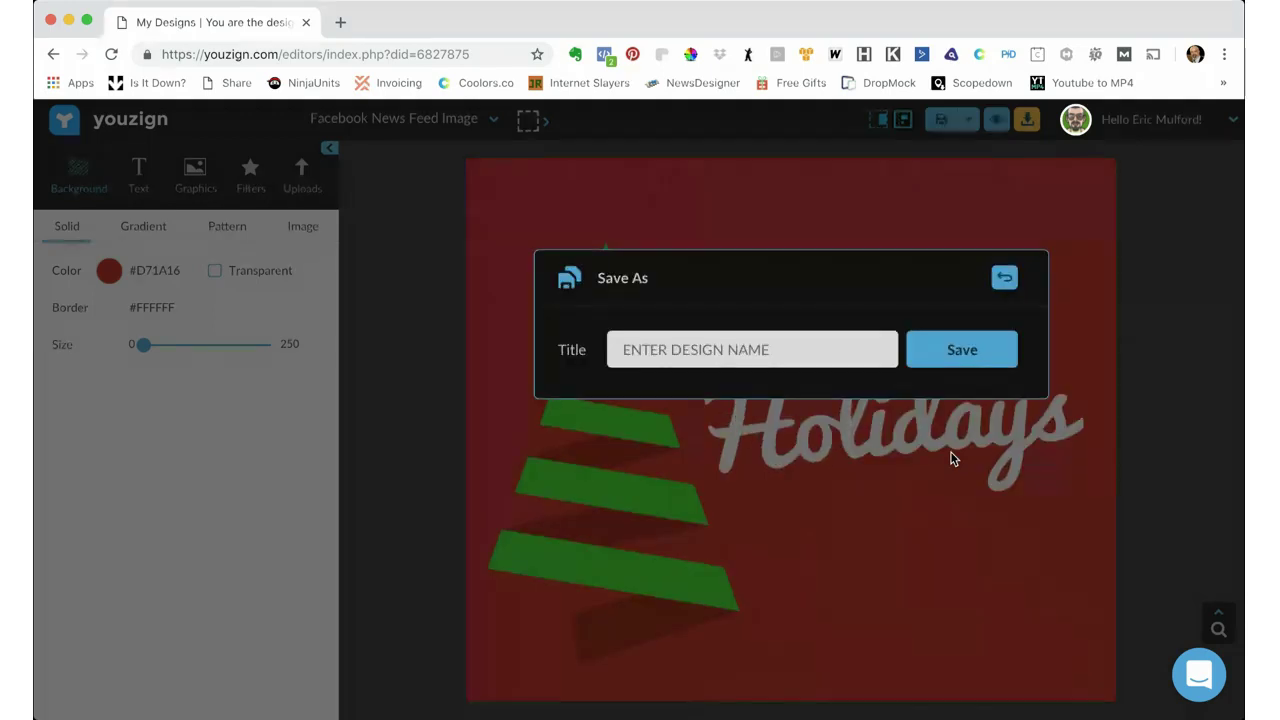
click(746, 343)
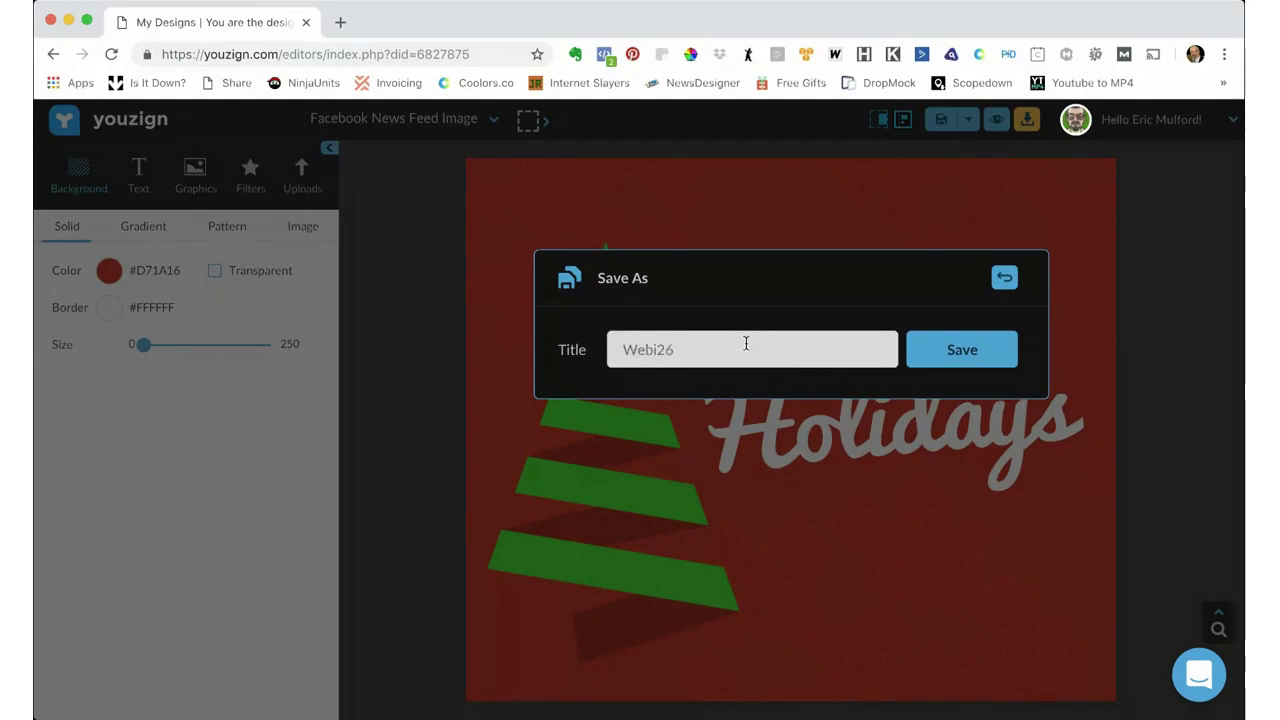
click(962, 350)
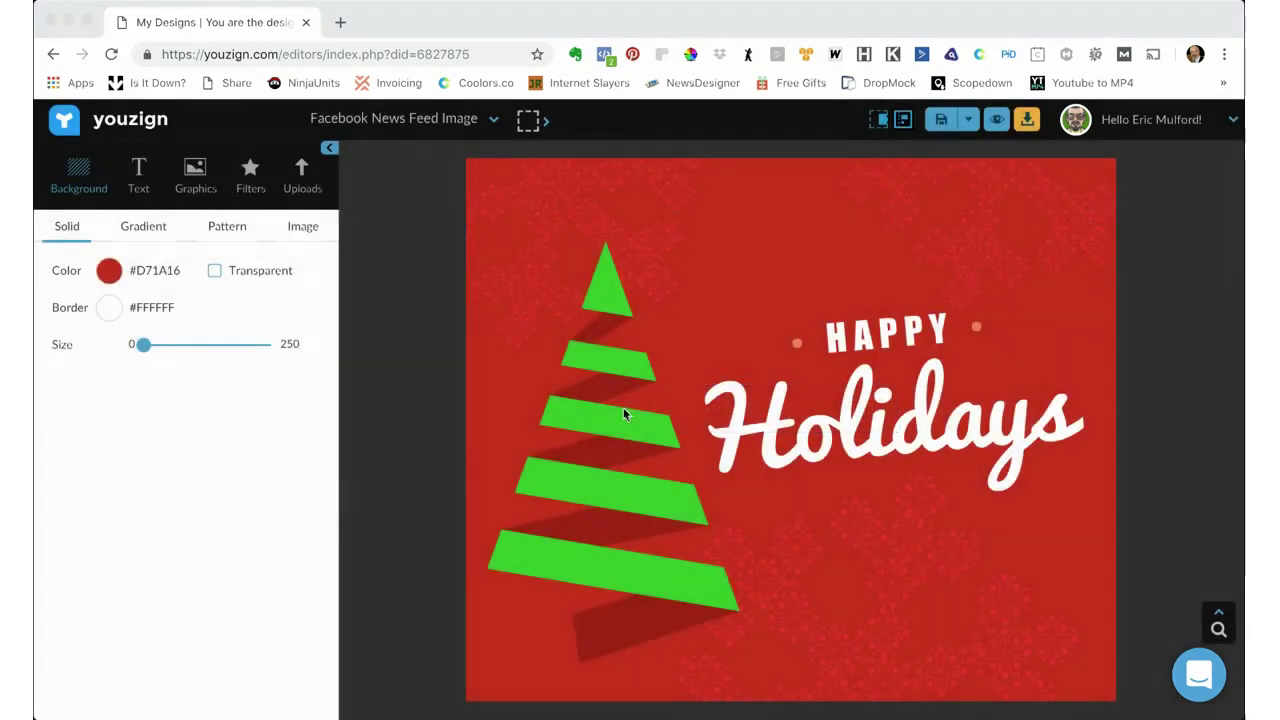
- Examine which template elements are separately editable by selecting the tree, the snowflake patterns, the Holidays text and the two orange dots
click(608, 420)
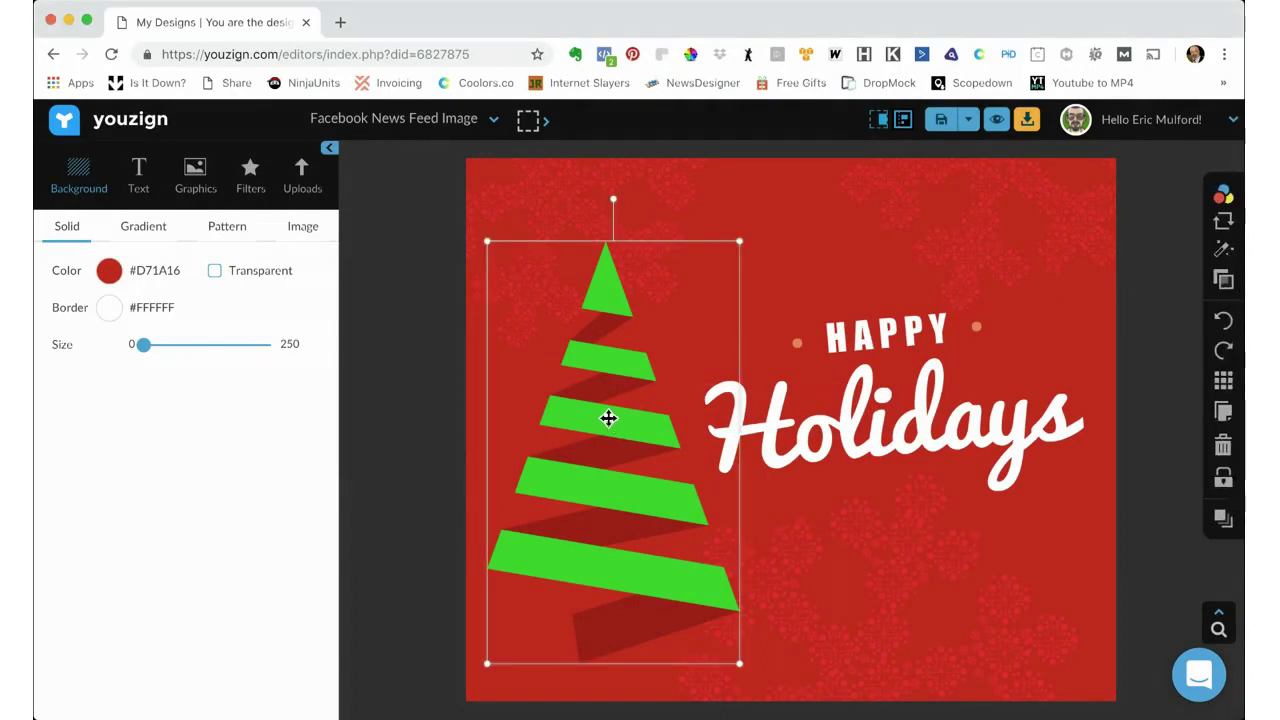
click(195, 172)
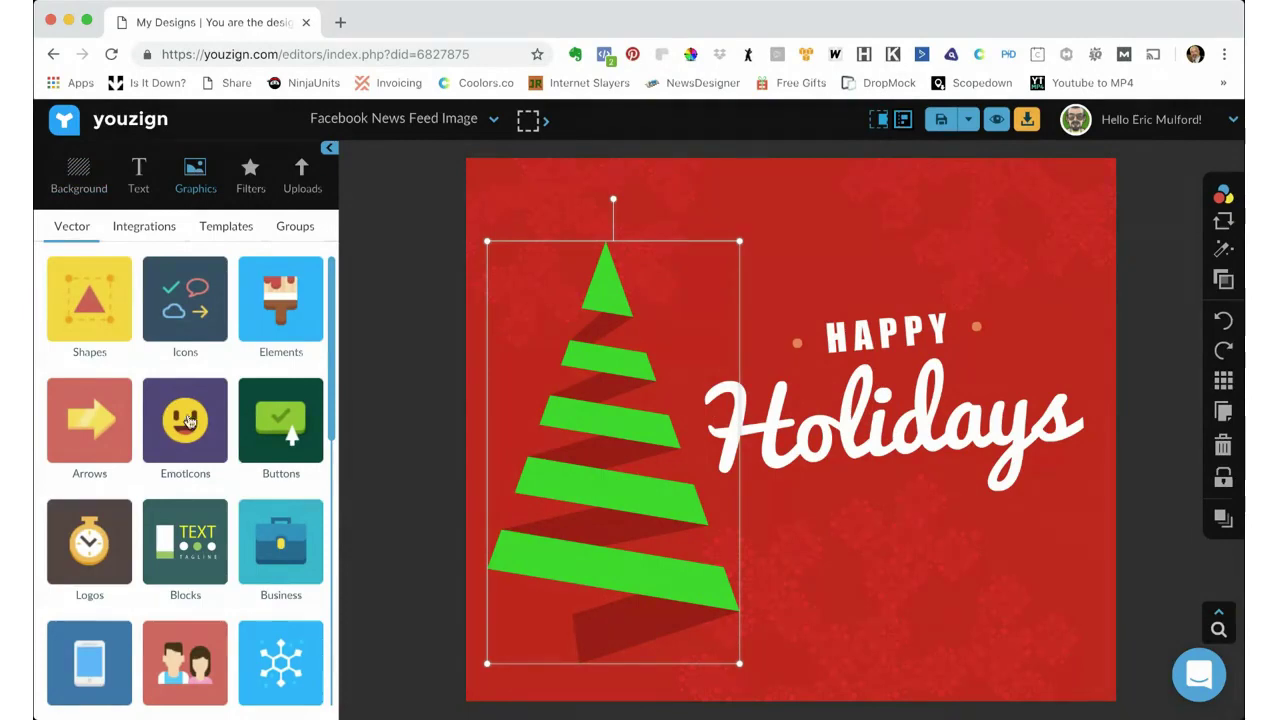
click(978, 258)
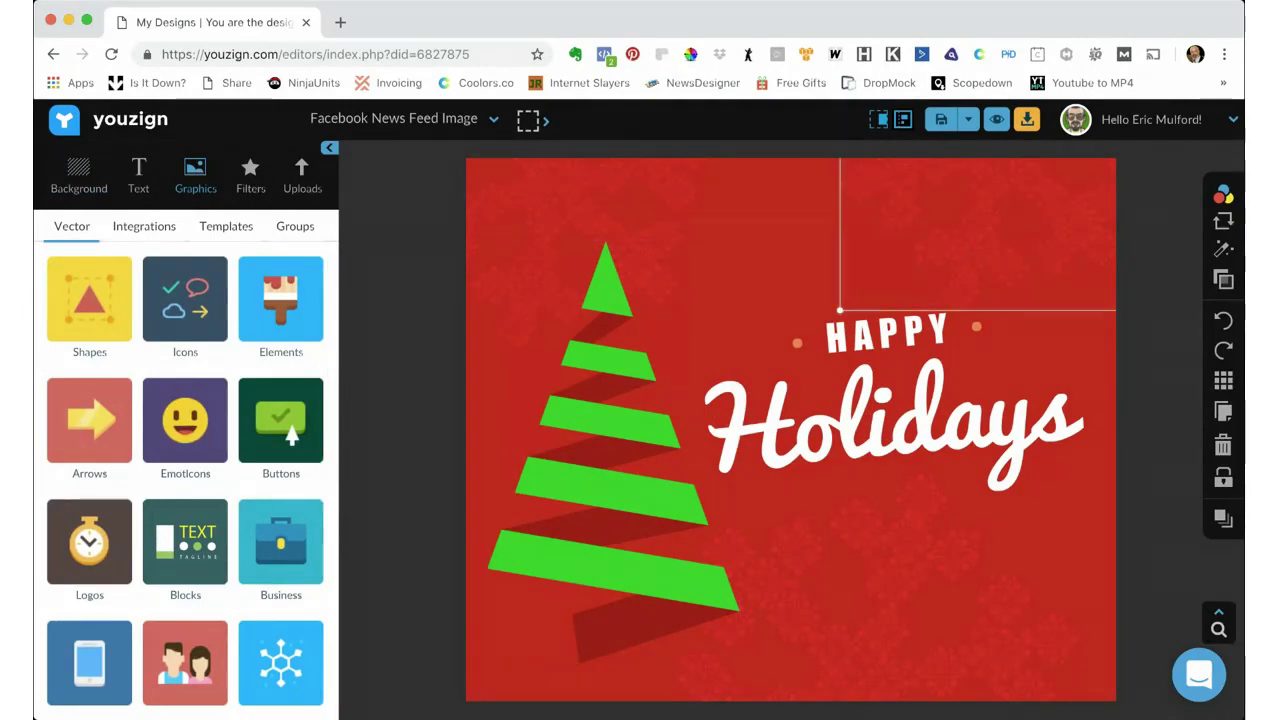
click(580, 197)
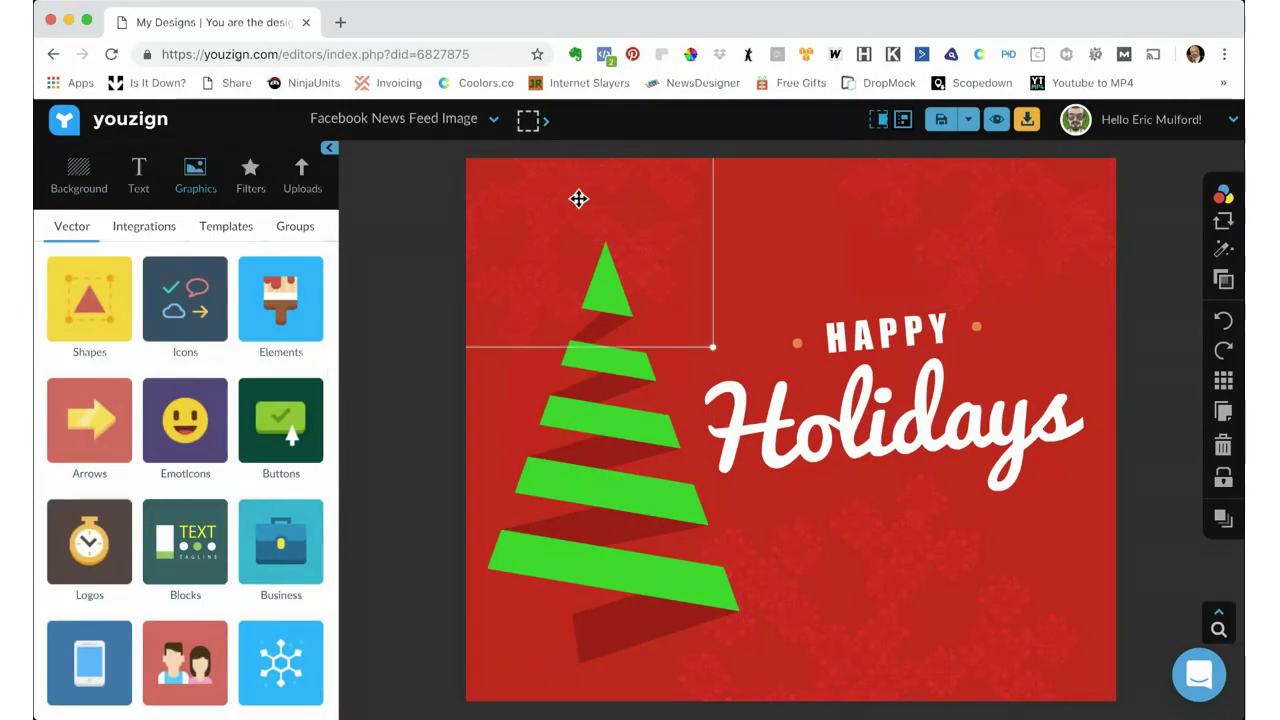
click(949, 622)
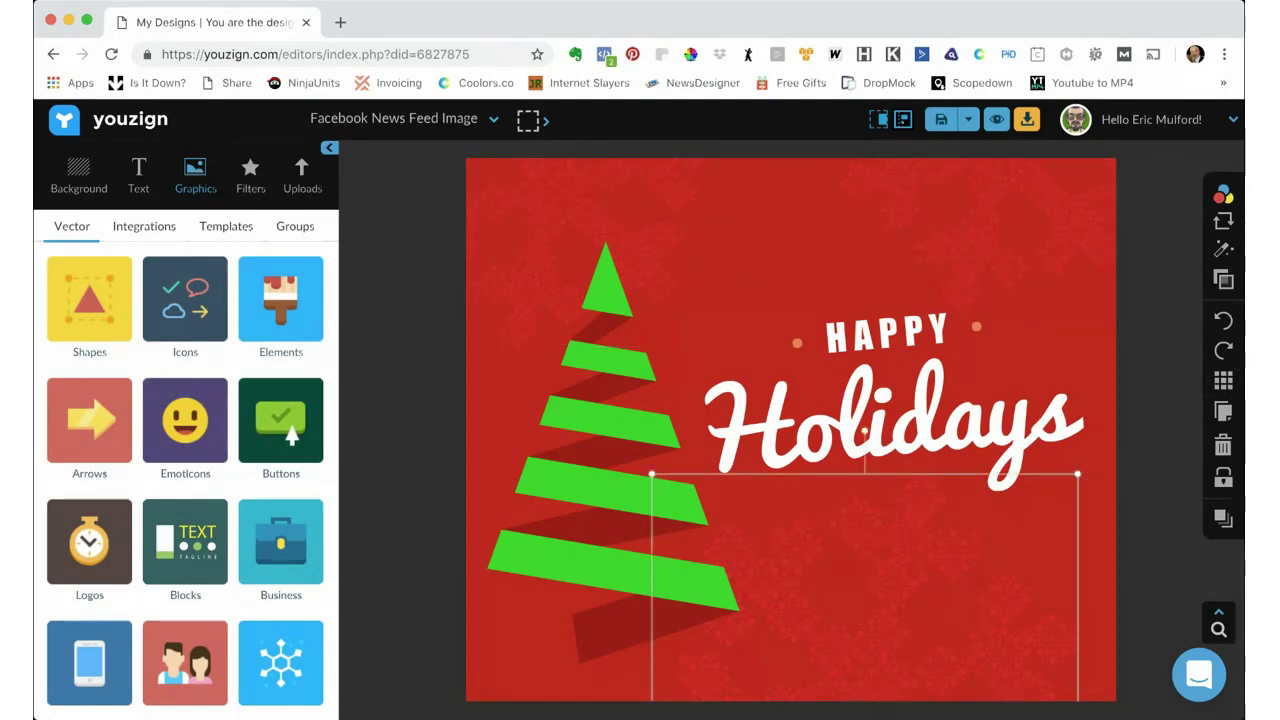
click(905, 415)
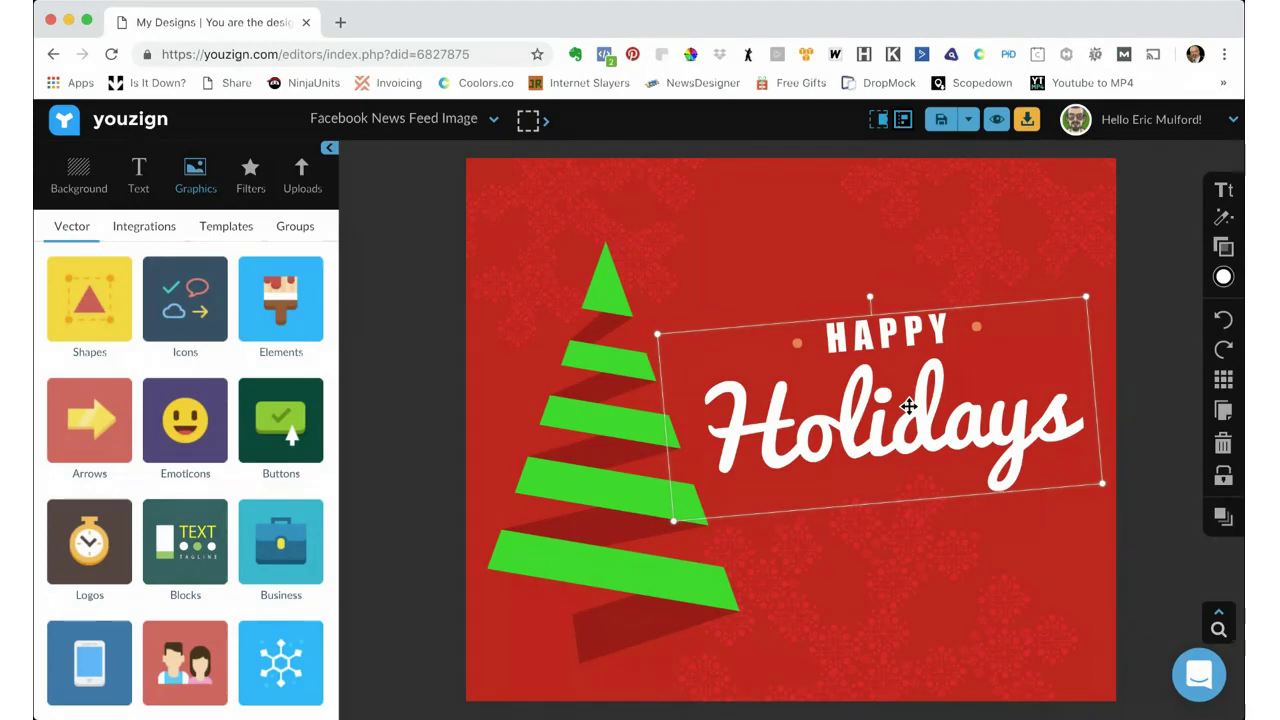
click(1031, 277)
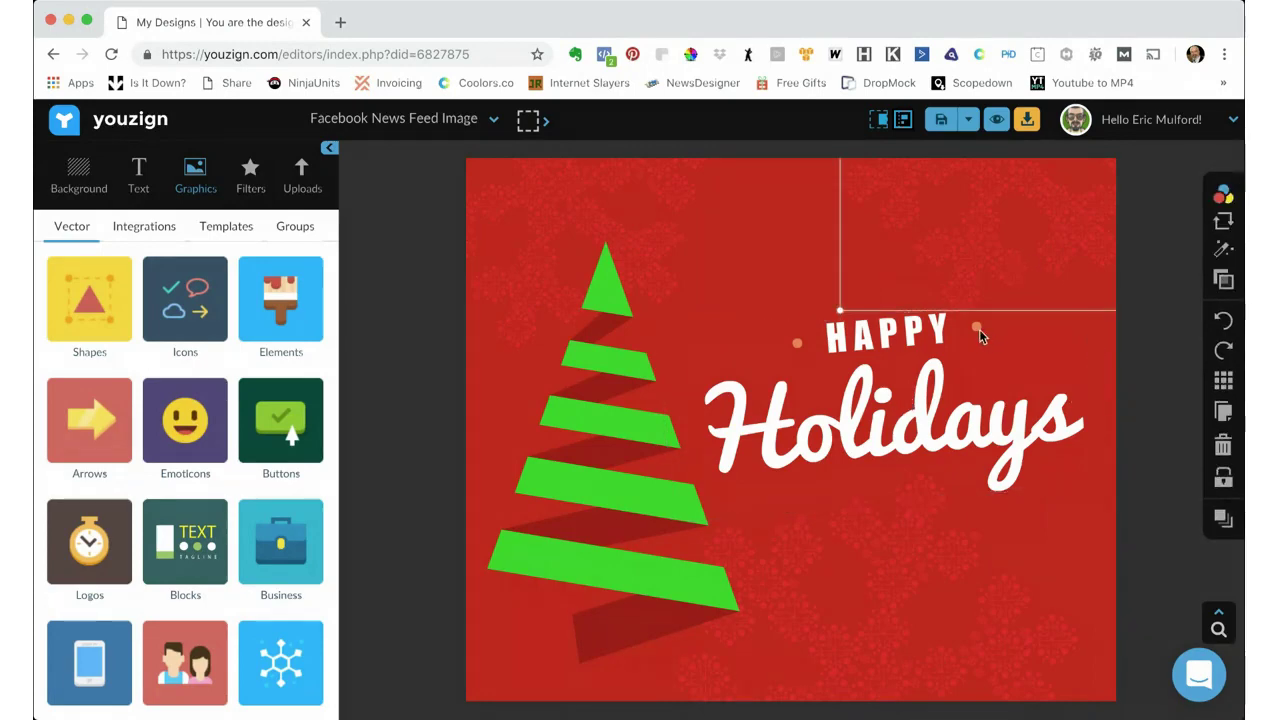
click(978, 328)
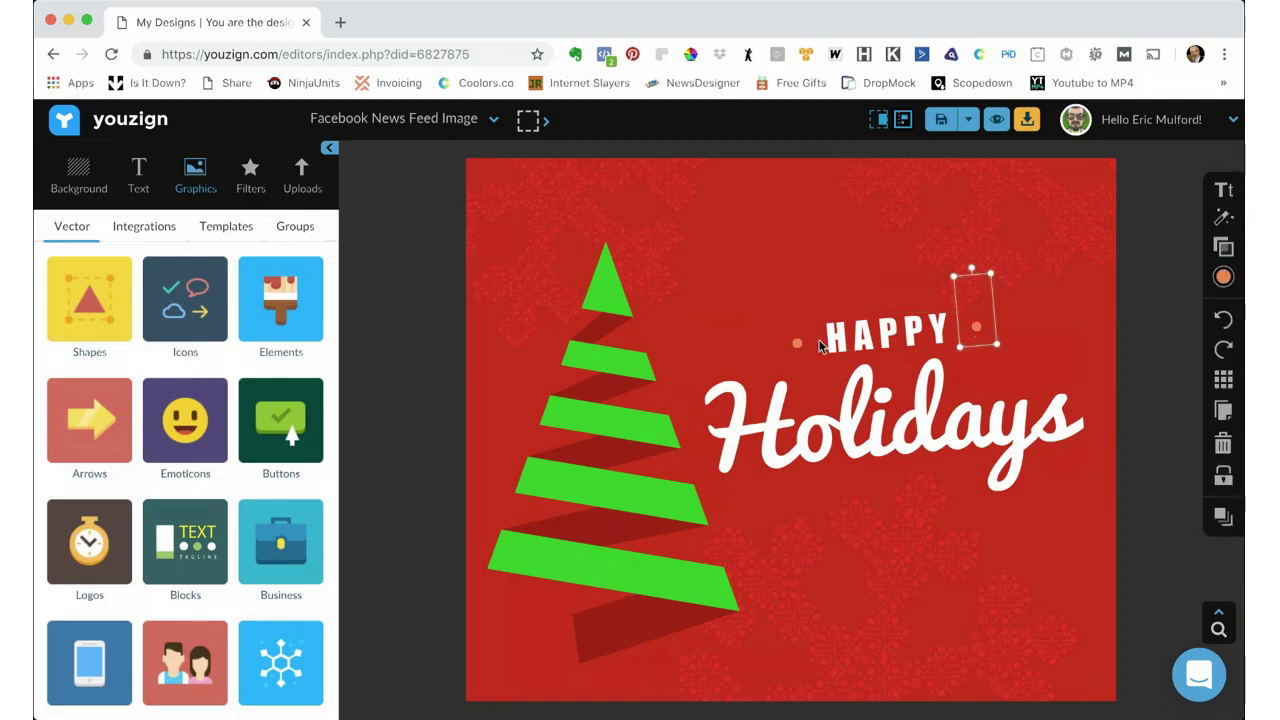
click(798, 343)
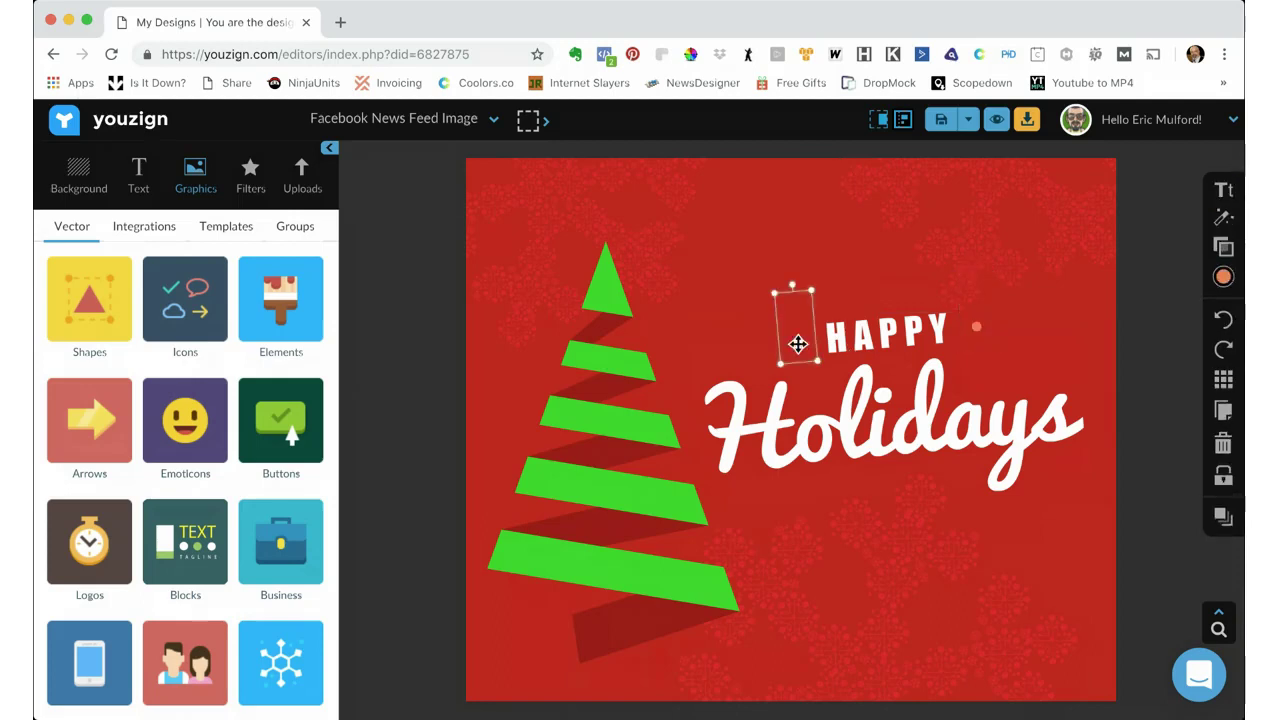
click(875, 245)
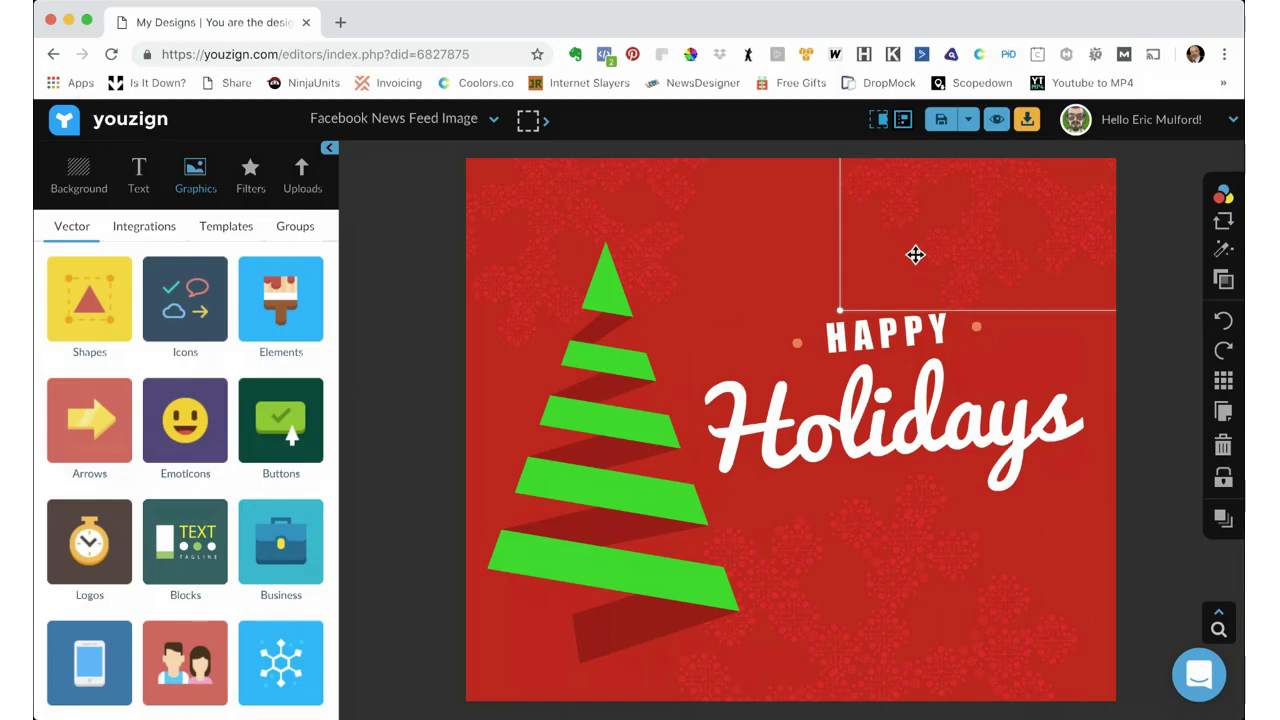
click(566, 207)
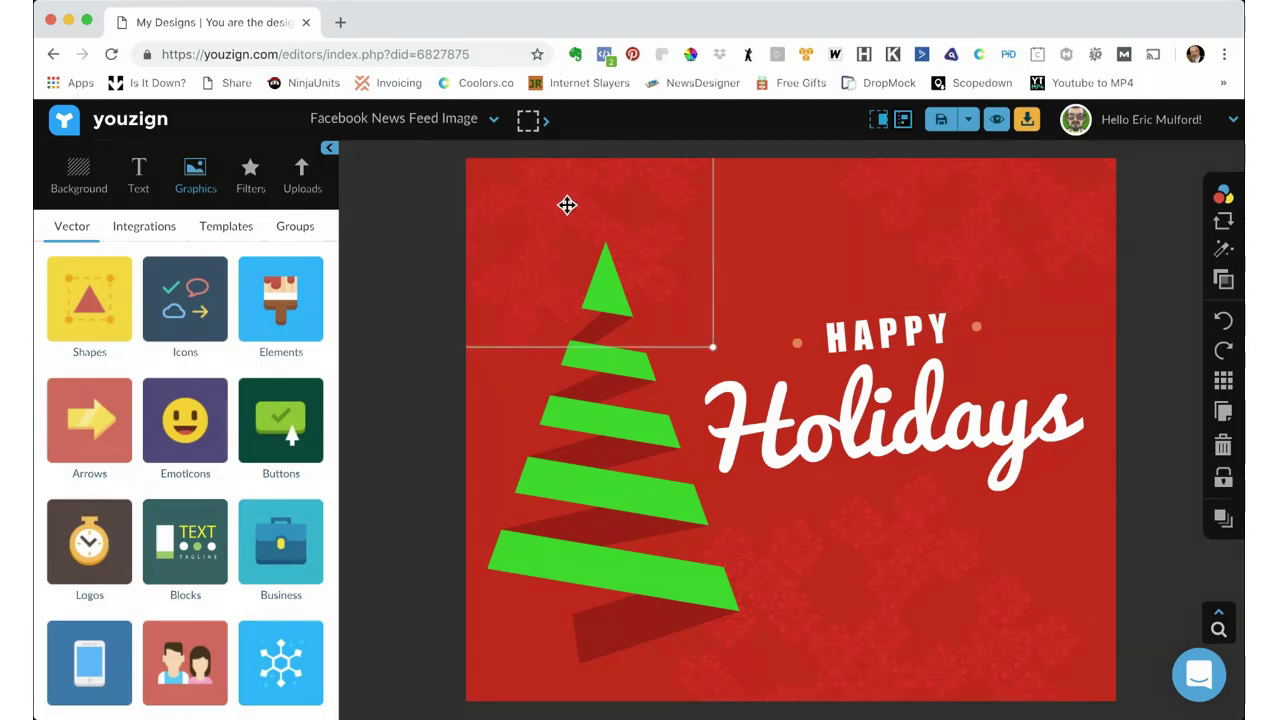
click(932, 540)
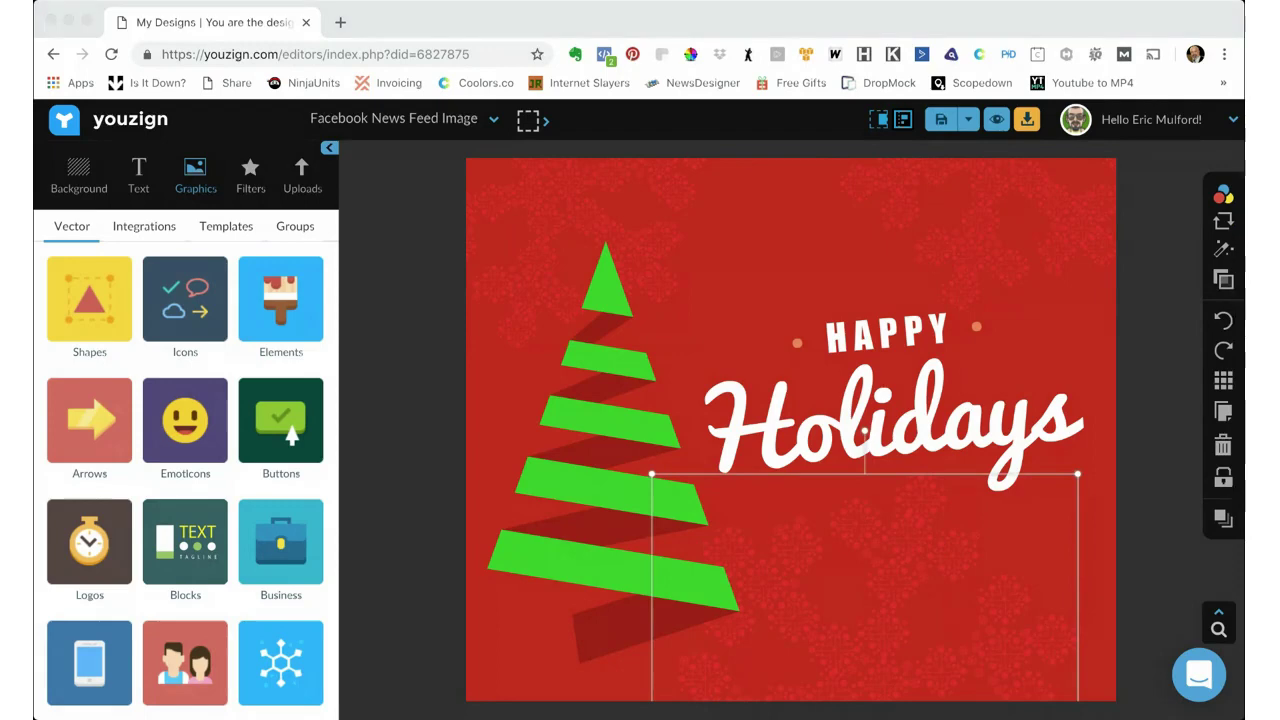
- Select the green Christmas tree and inspect its editable colors
click(613, 423)
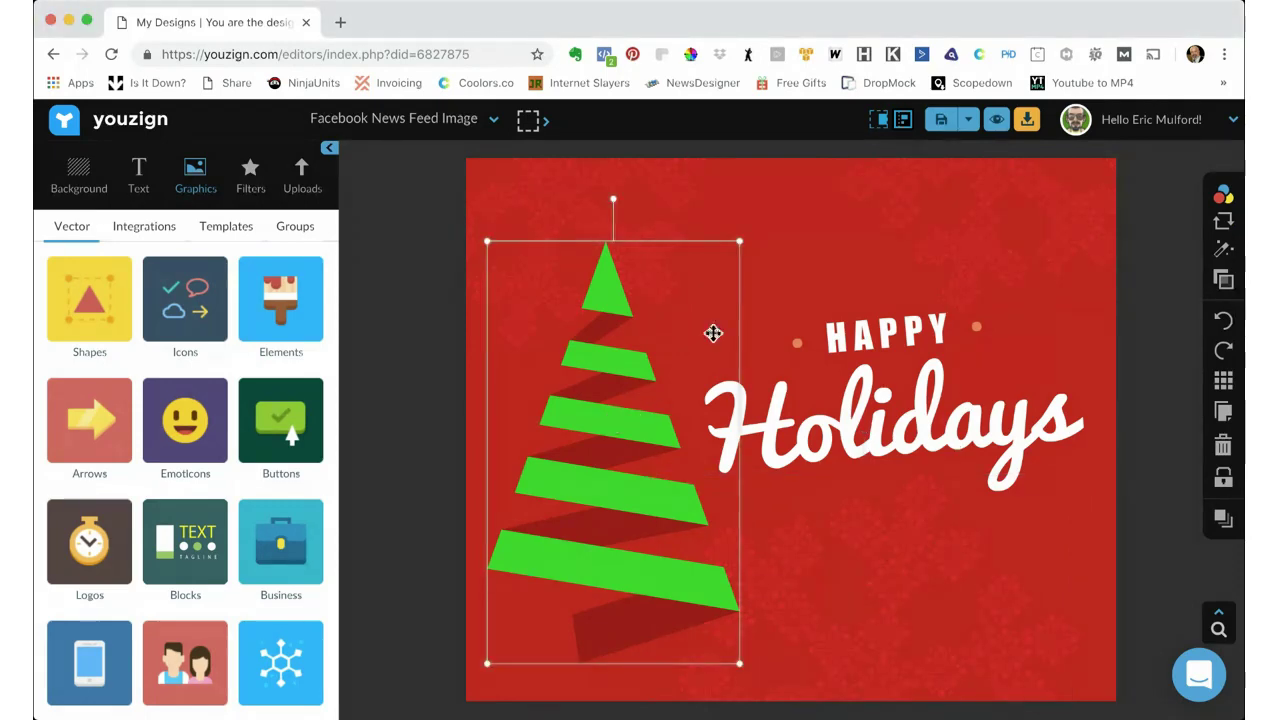
mouse_move(1224, 195)
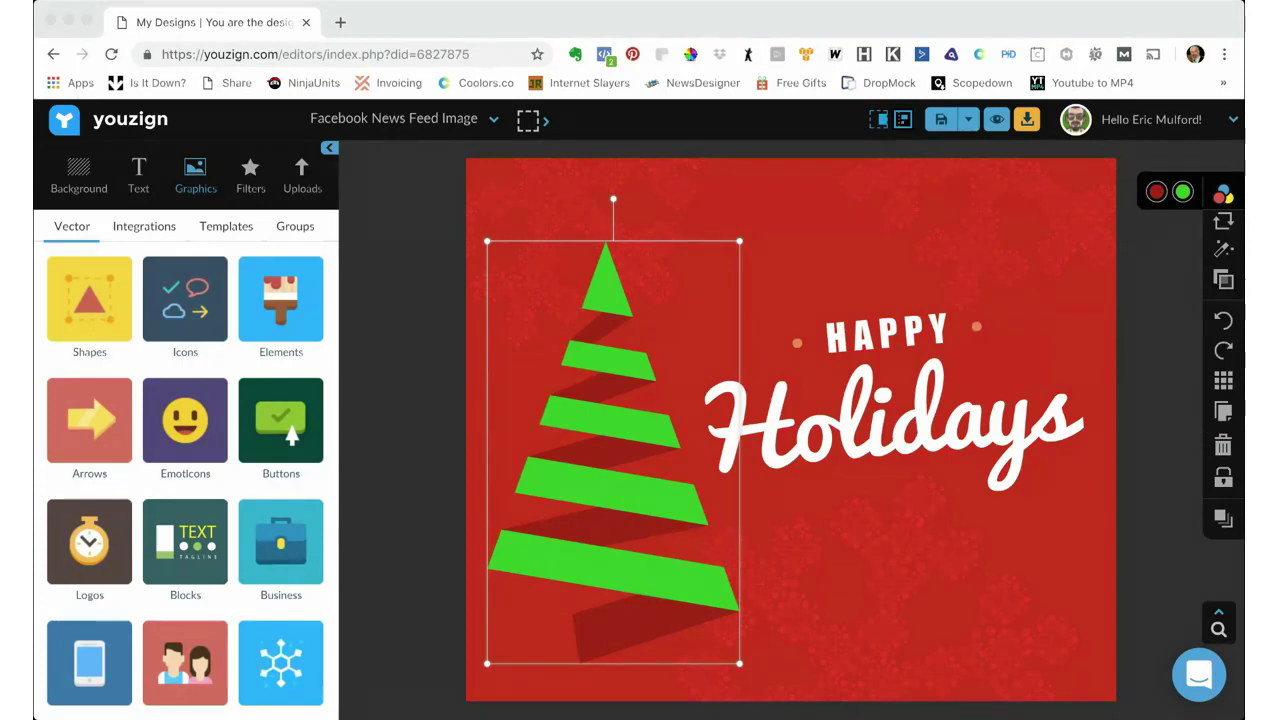
click(656, 432)
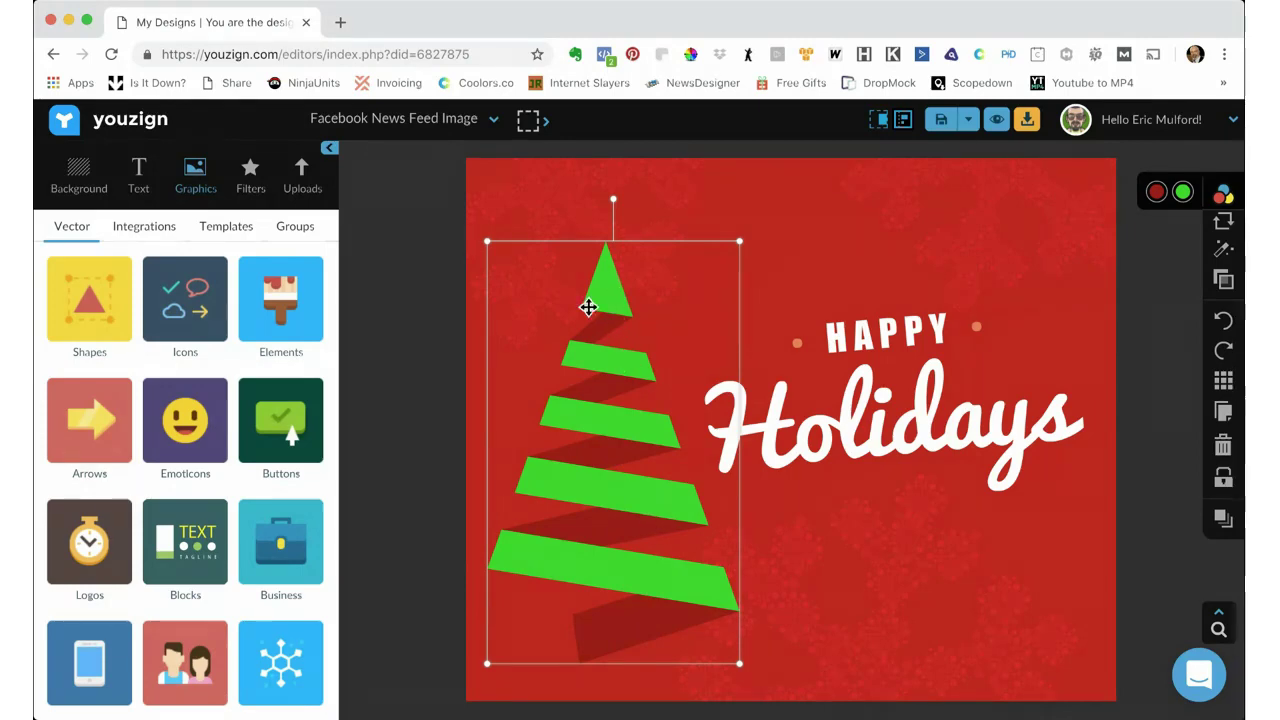
- Insert the teal reindeer from the Occasions vector graphics into the holiday design
scroll(264, 421, down, 3)
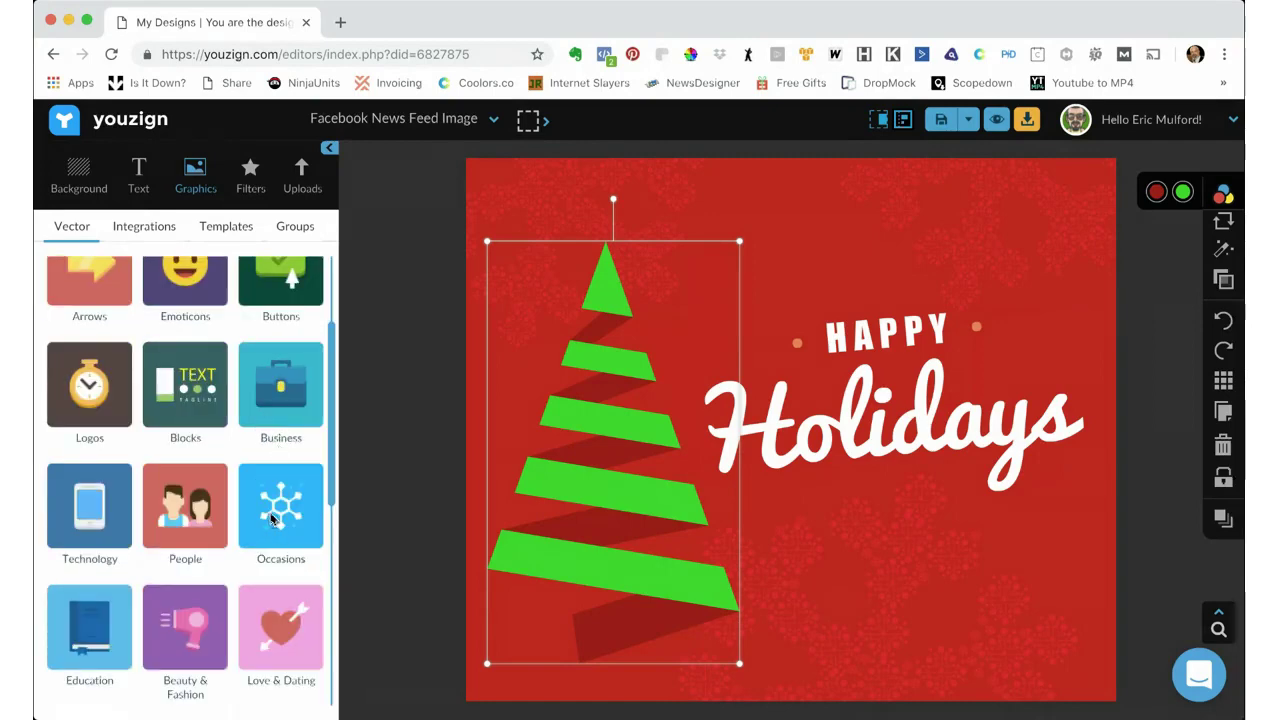
click(274, 519)
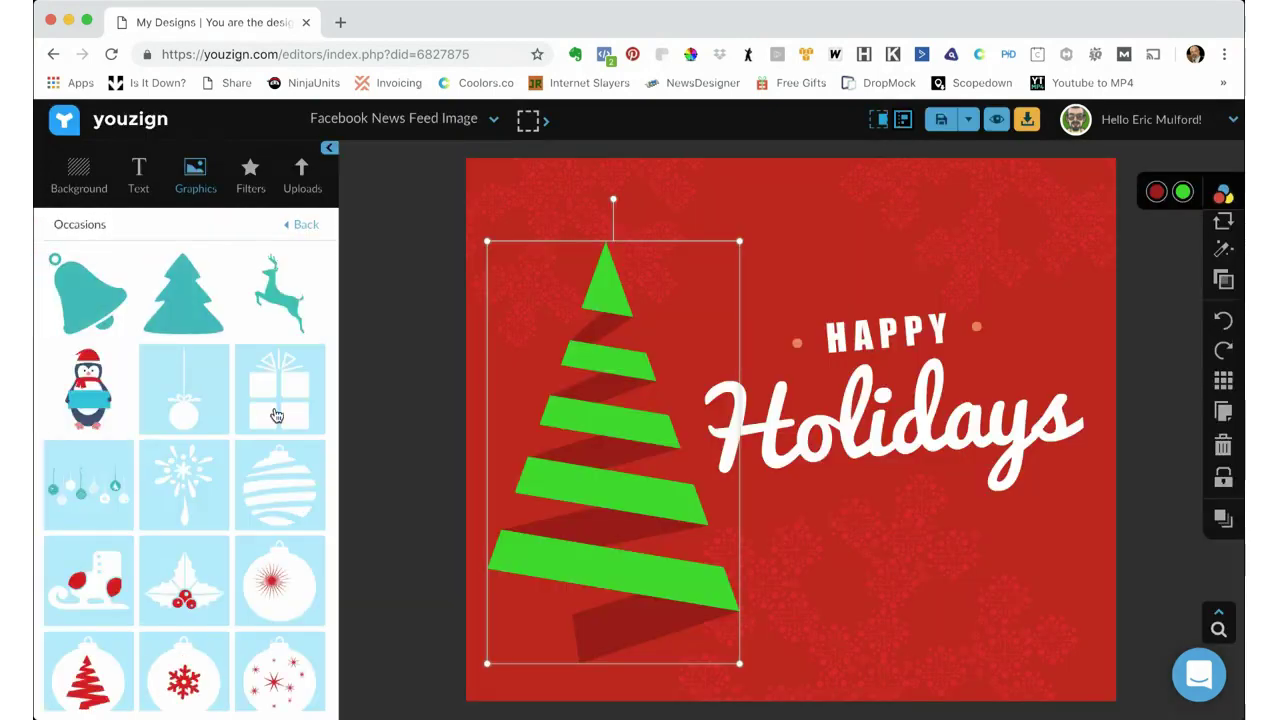
click(274, 302)
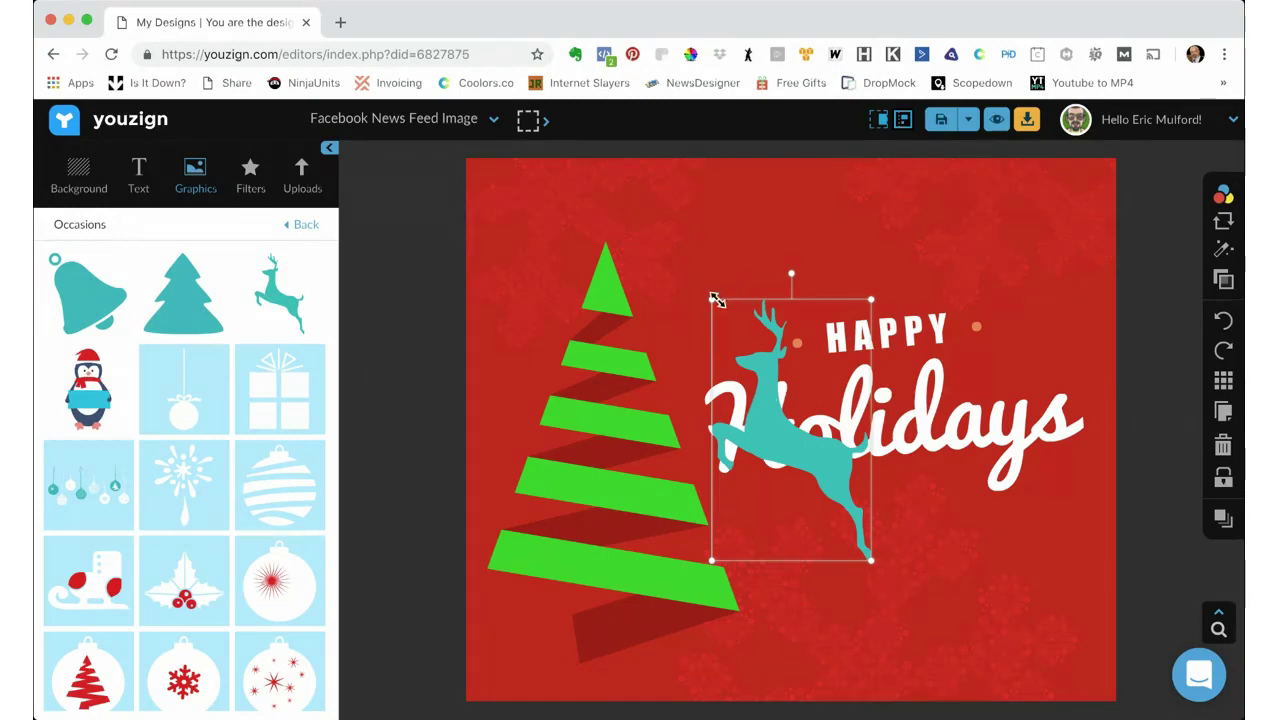
- Shrink the reindeer into the design's lower-right corner and recolor it to match the tree's bright green
drag(710, 298, 774, 402)
drag(810, 492, 1019, 613)
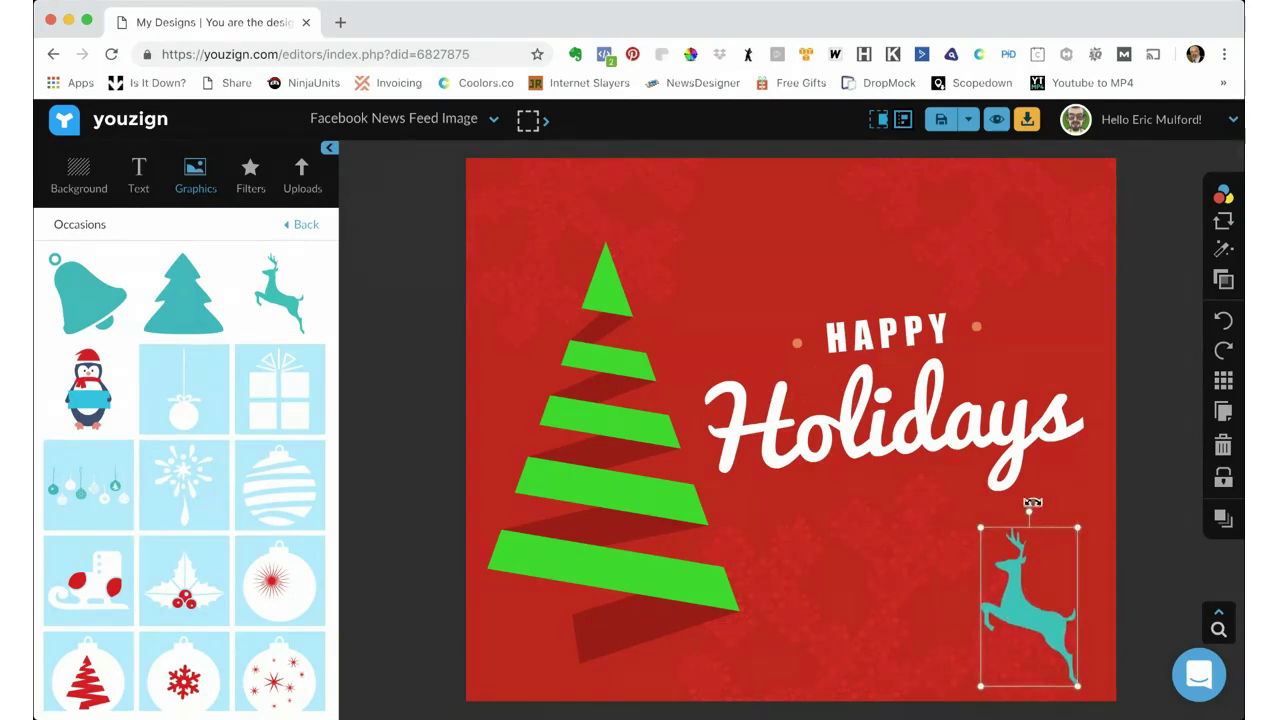
click(1182, 191)
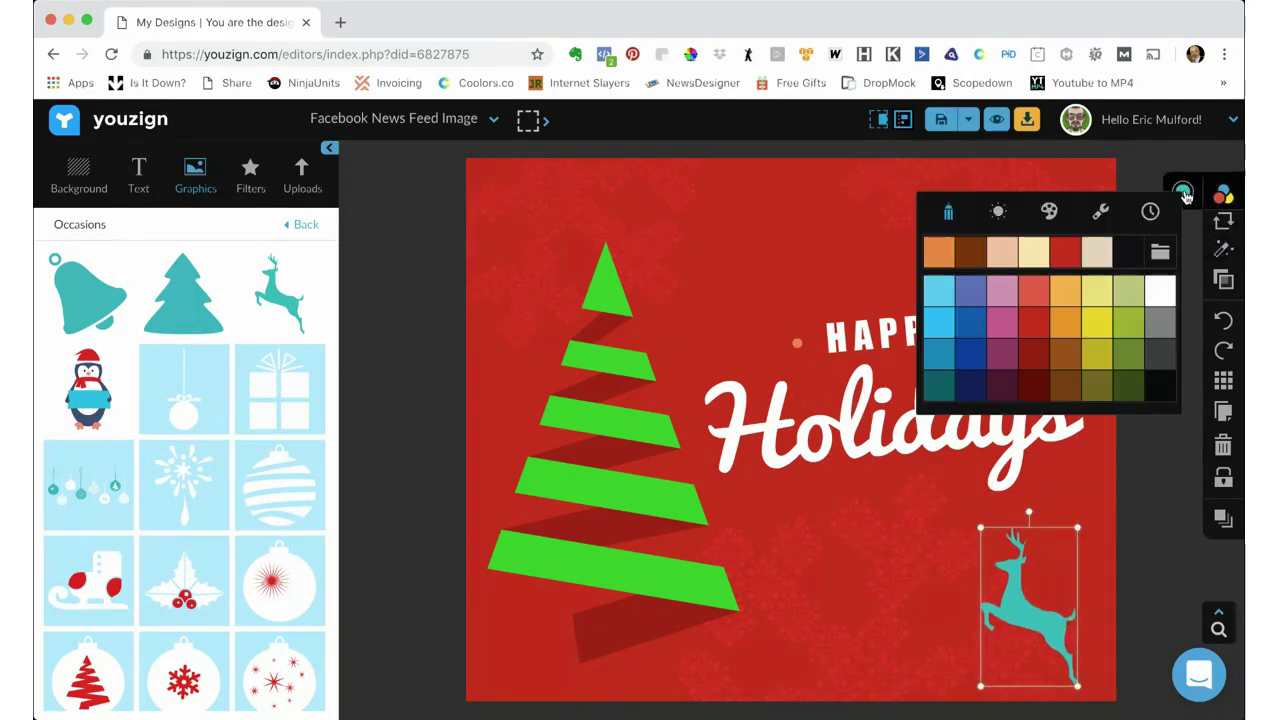
click(1102, 219)
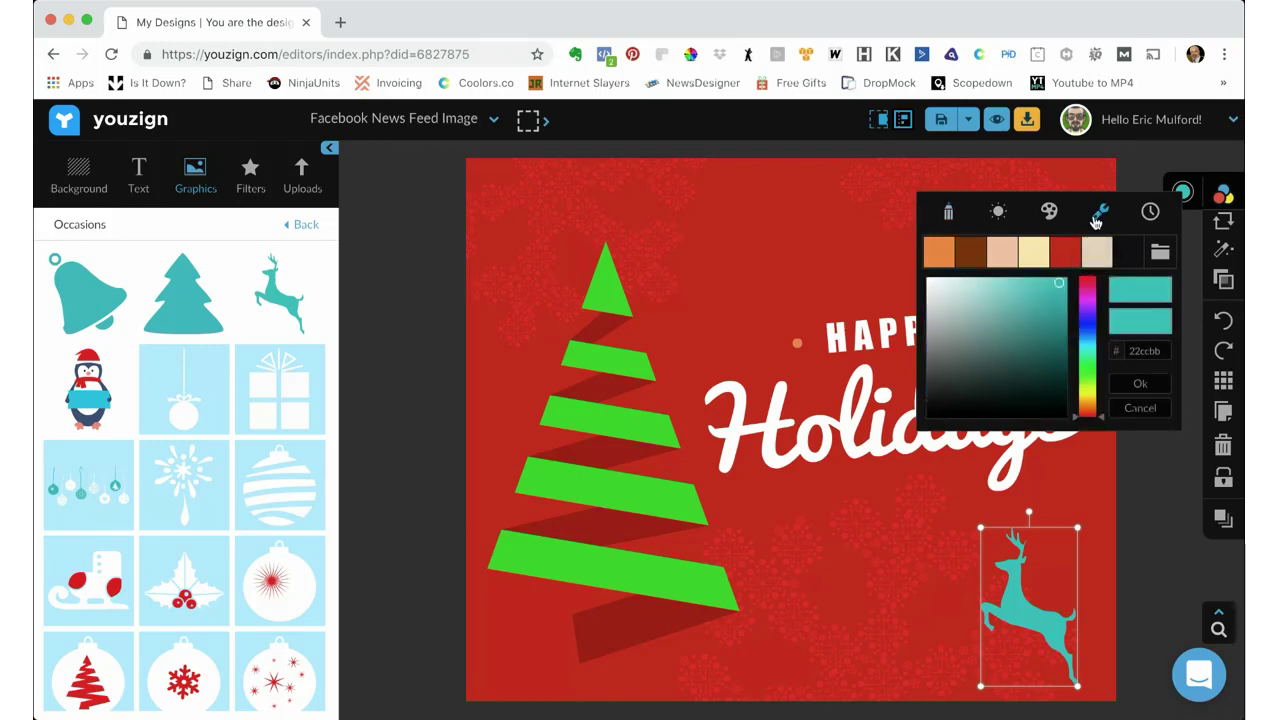
click(602, 270)
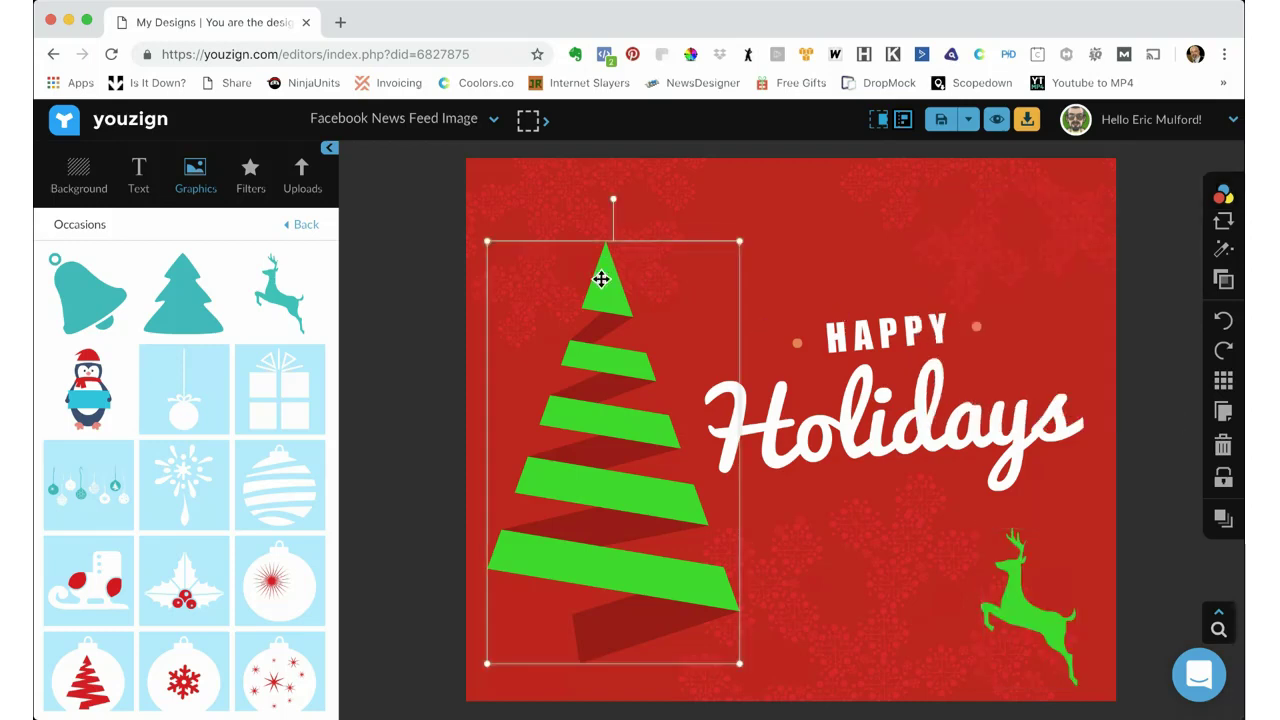
- Reduce the reindeer's opacity to 65
click(1020, 603)
click(1222, 282)
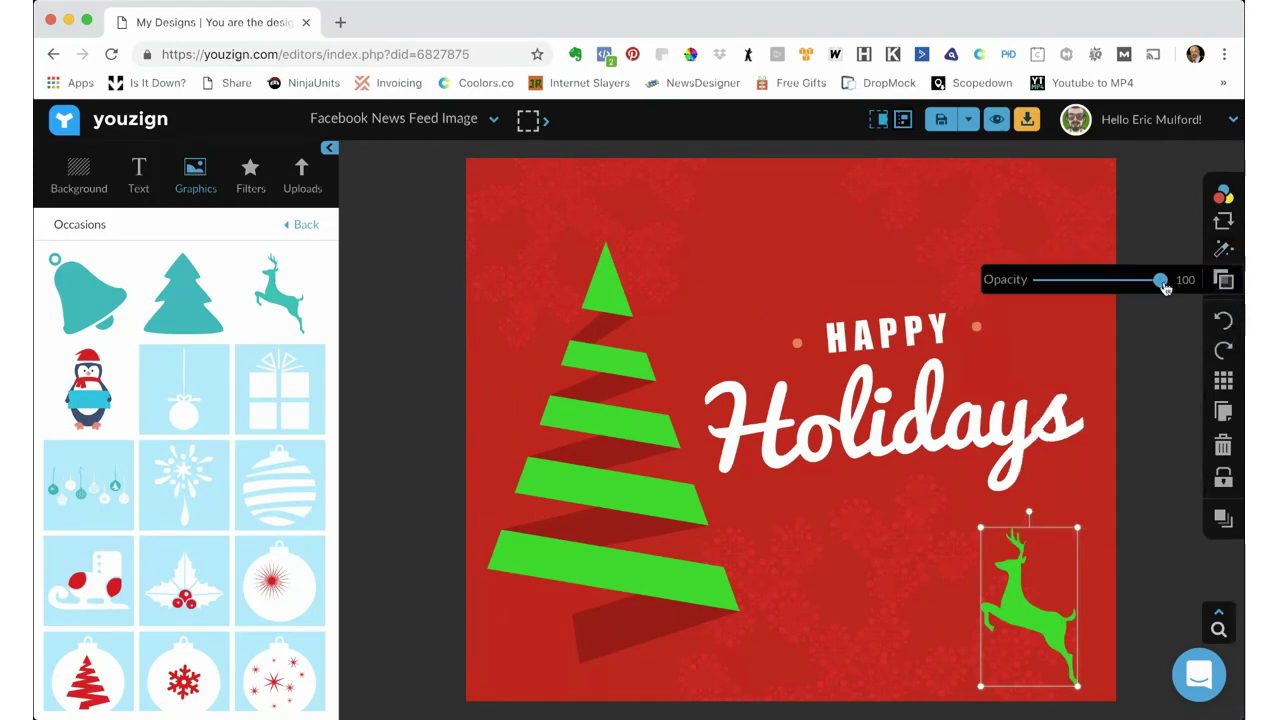
drag(1160, 281, 1118, 287)
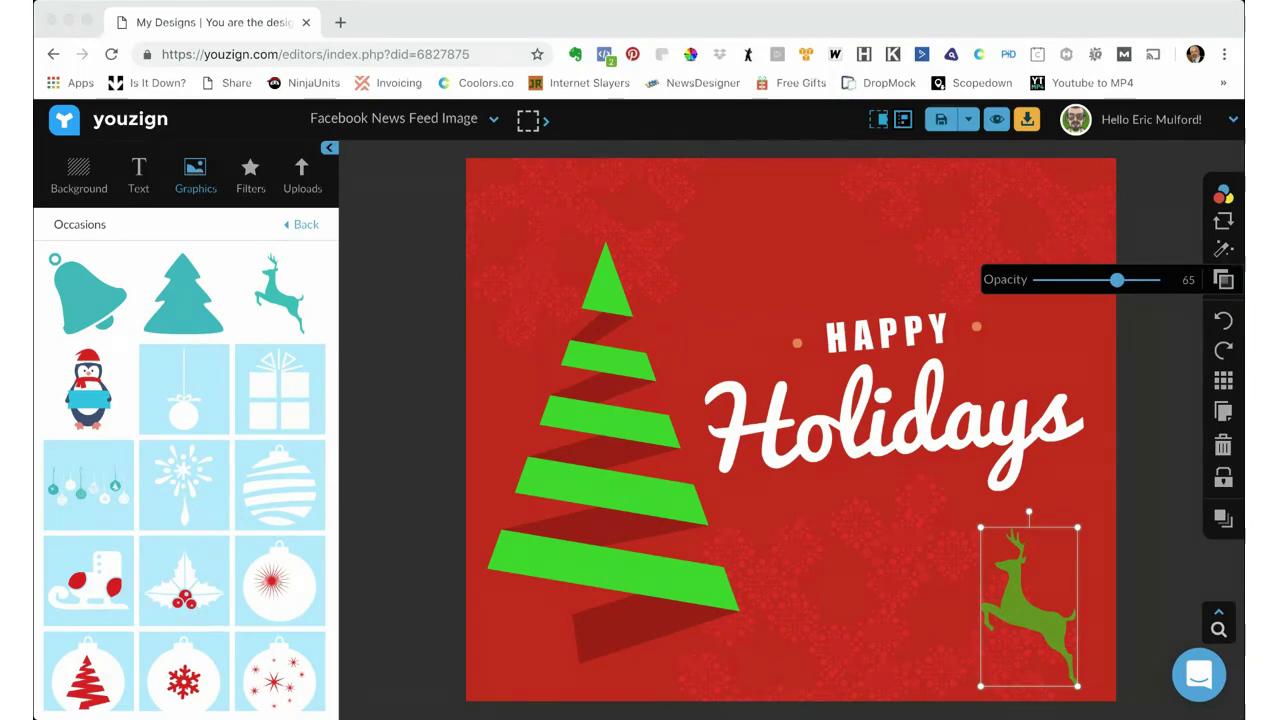
click(868, 554)
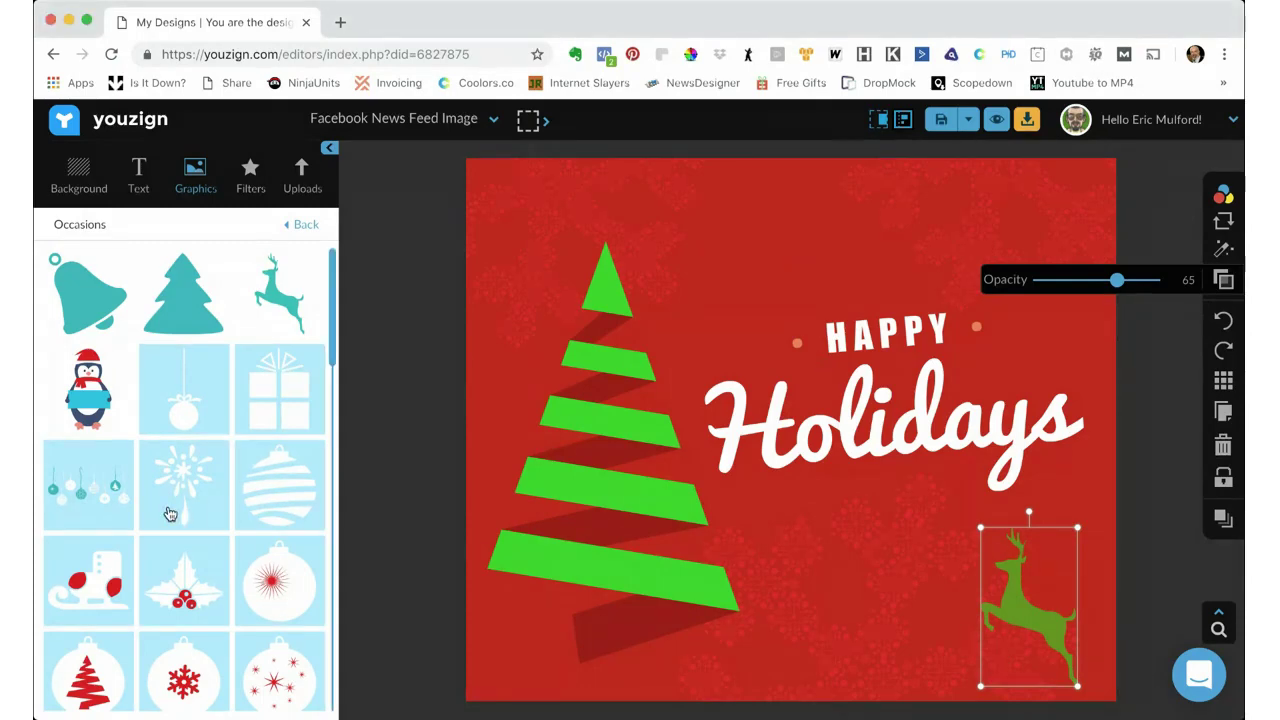
- Try the lacy white snowflake graphic from Occasions below the Holidays text, then delete it
scroll(182, 476, down, 2)
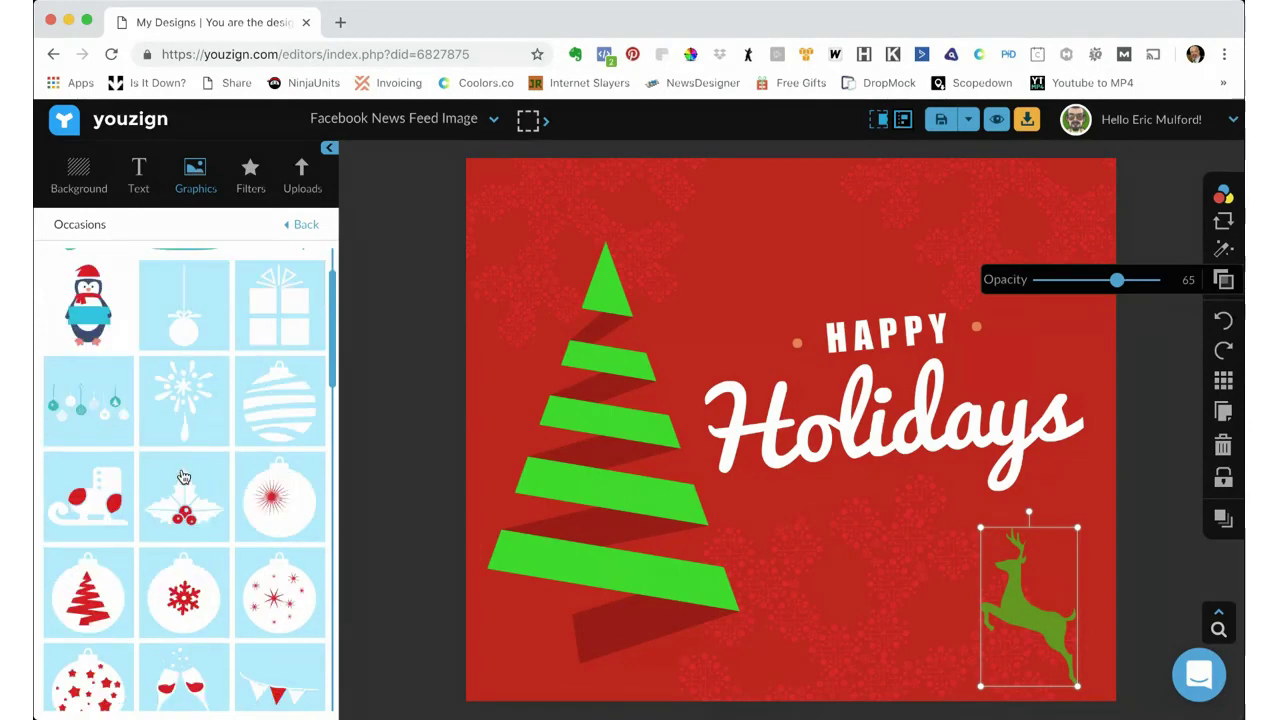
scroll(182, 476, down, 7)
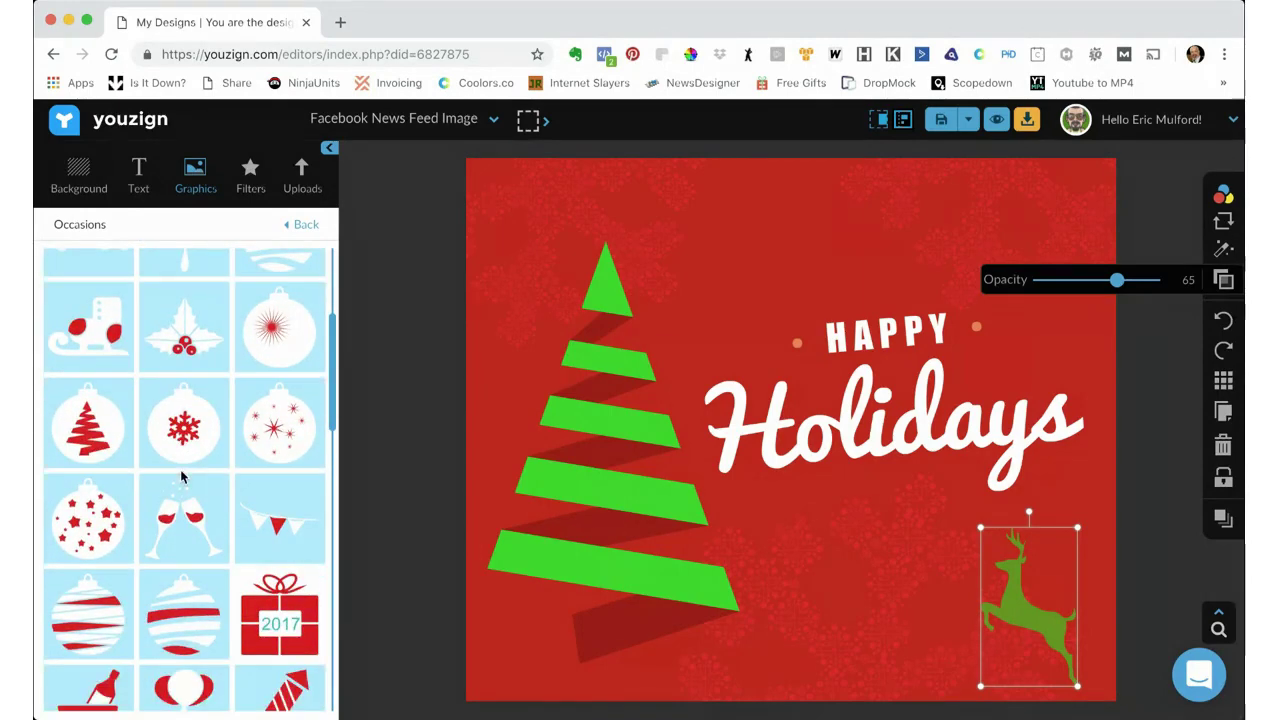
scroll(182, 476, down, 4)
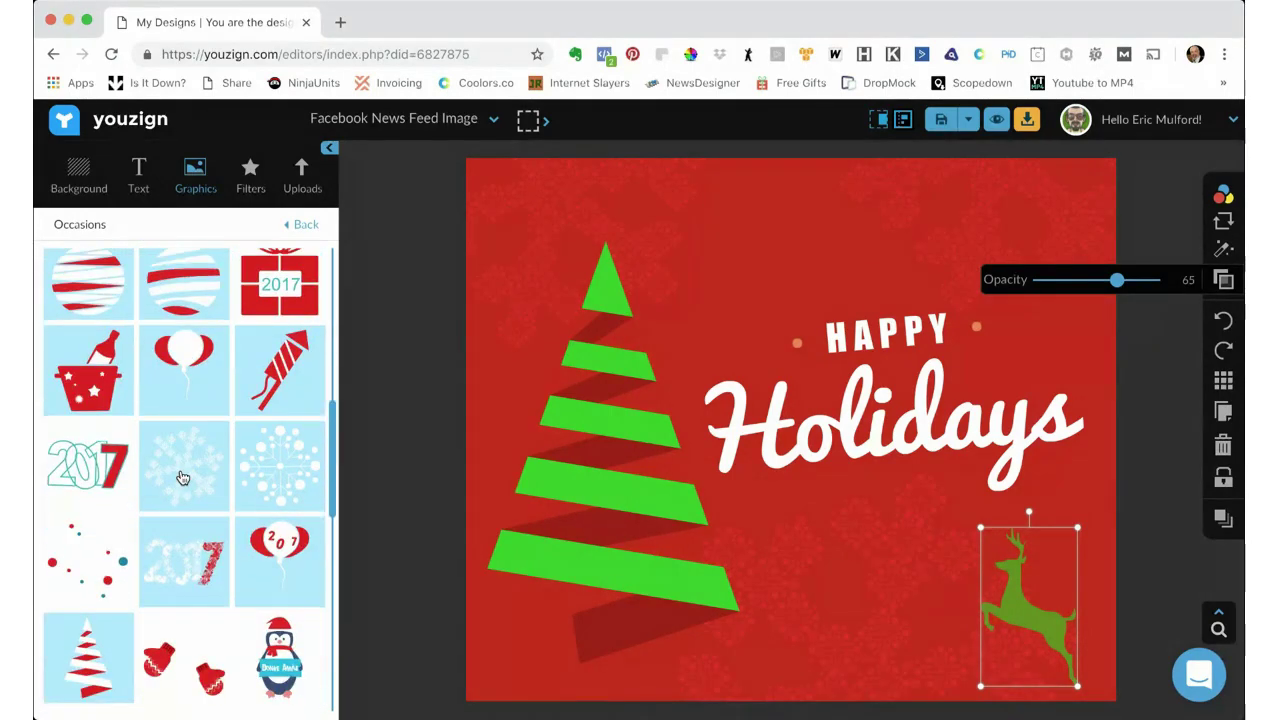
click(182, 476)
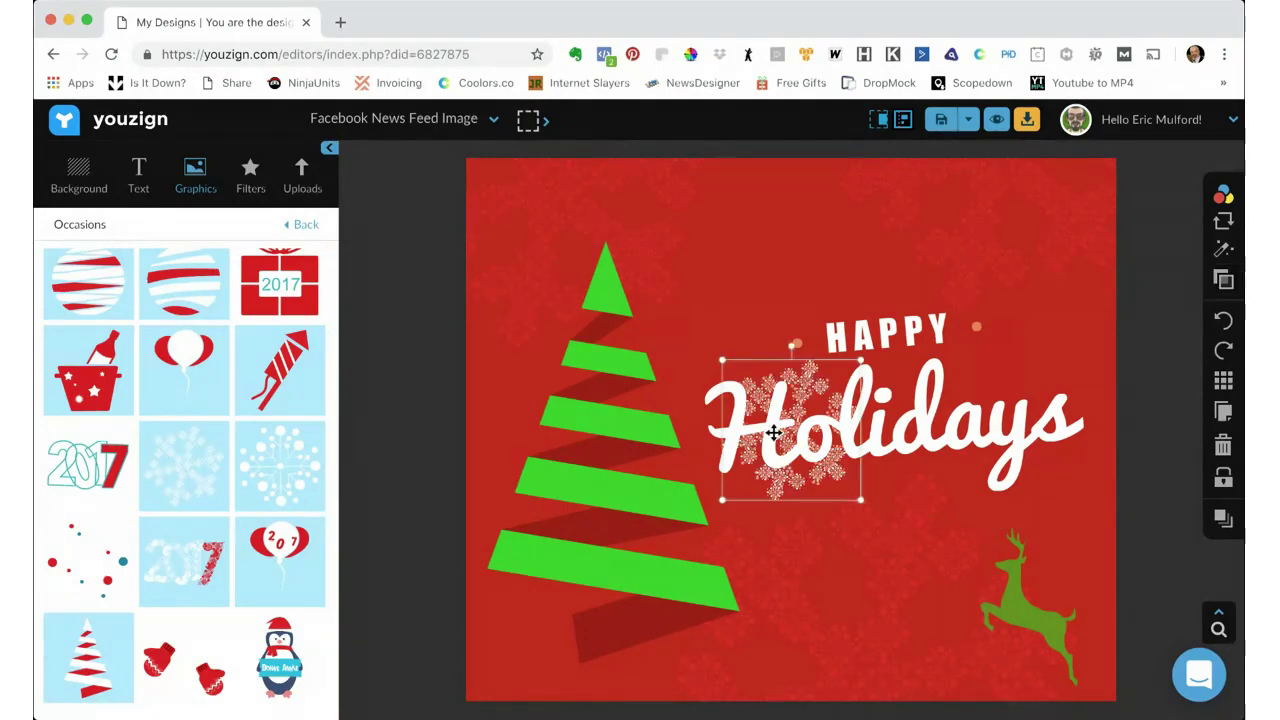
drag(771, 429, 840, 586)
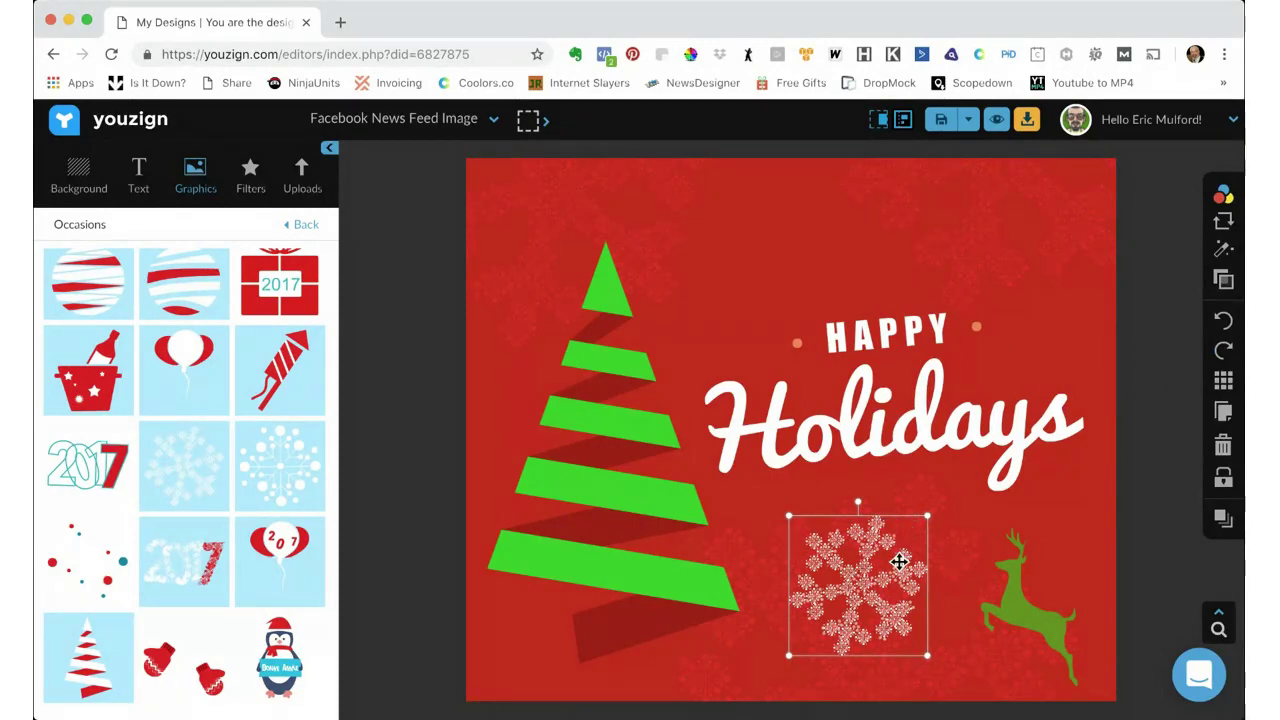
click(974, 554)
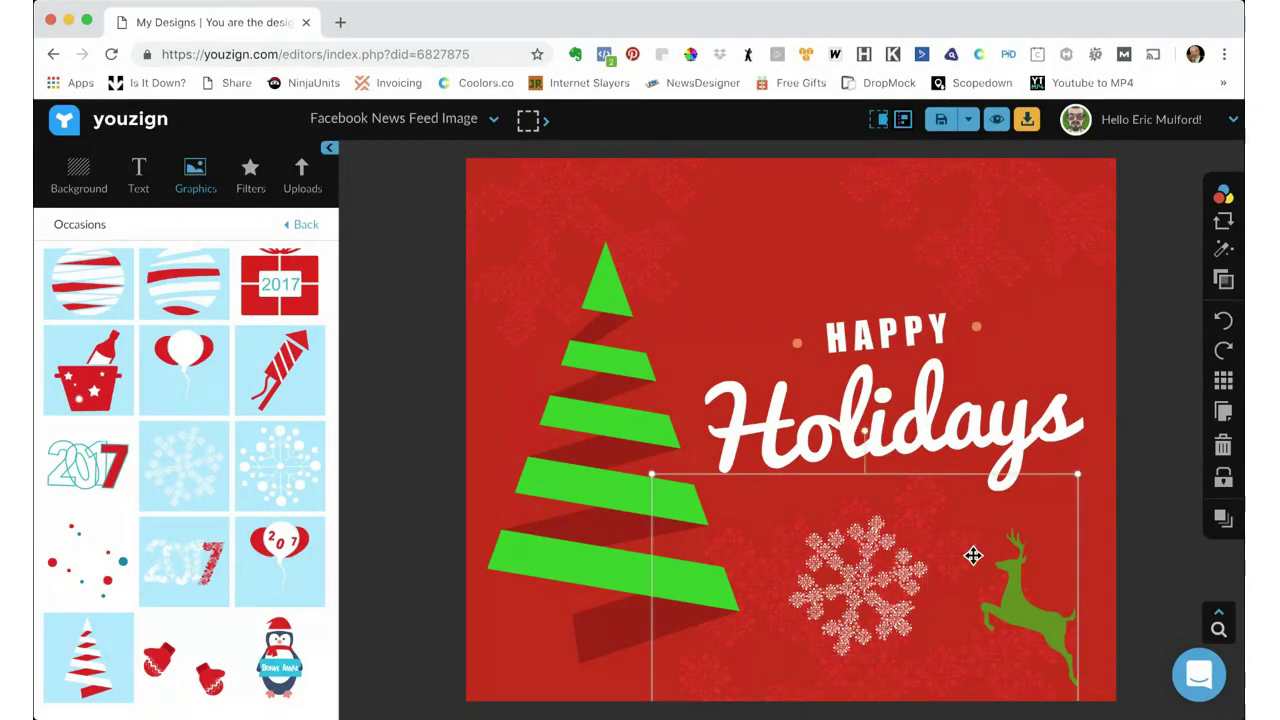
click(858, 585)
click(1224, 446)
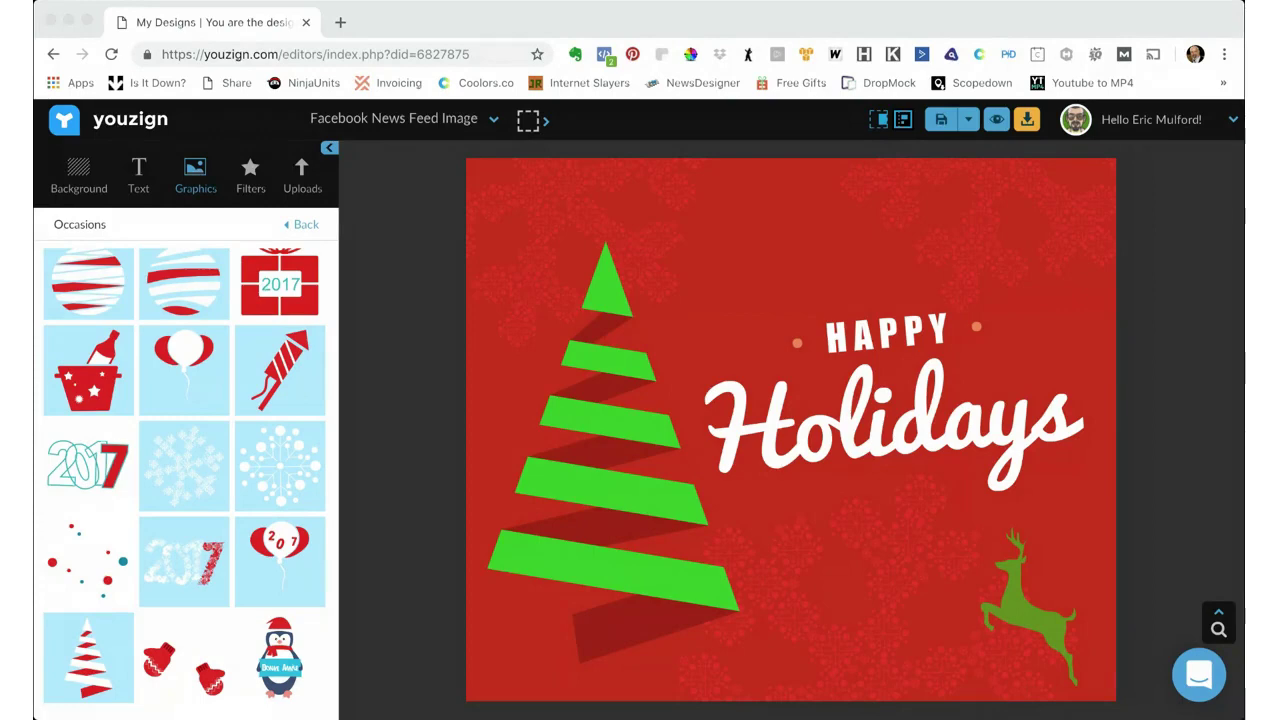
- Inspect the editable color of the background snowflake pattern below the Holidays text
click(915, 537)
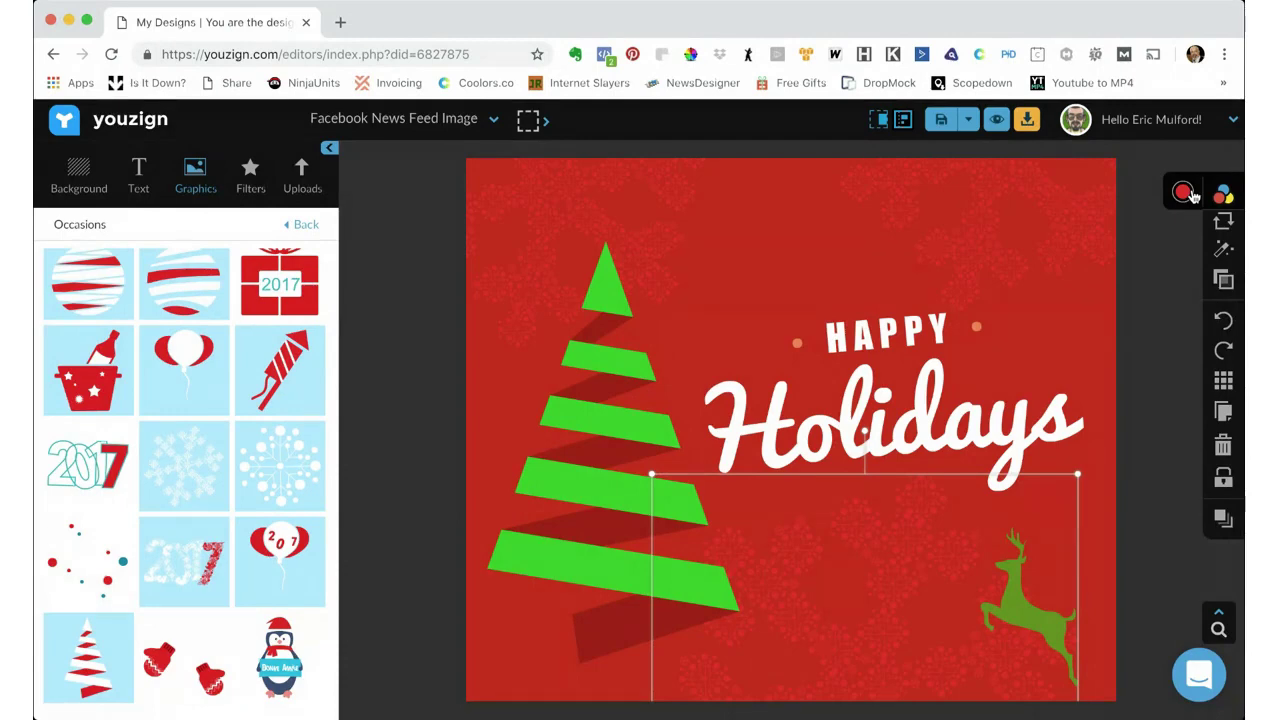
click(859, 221)
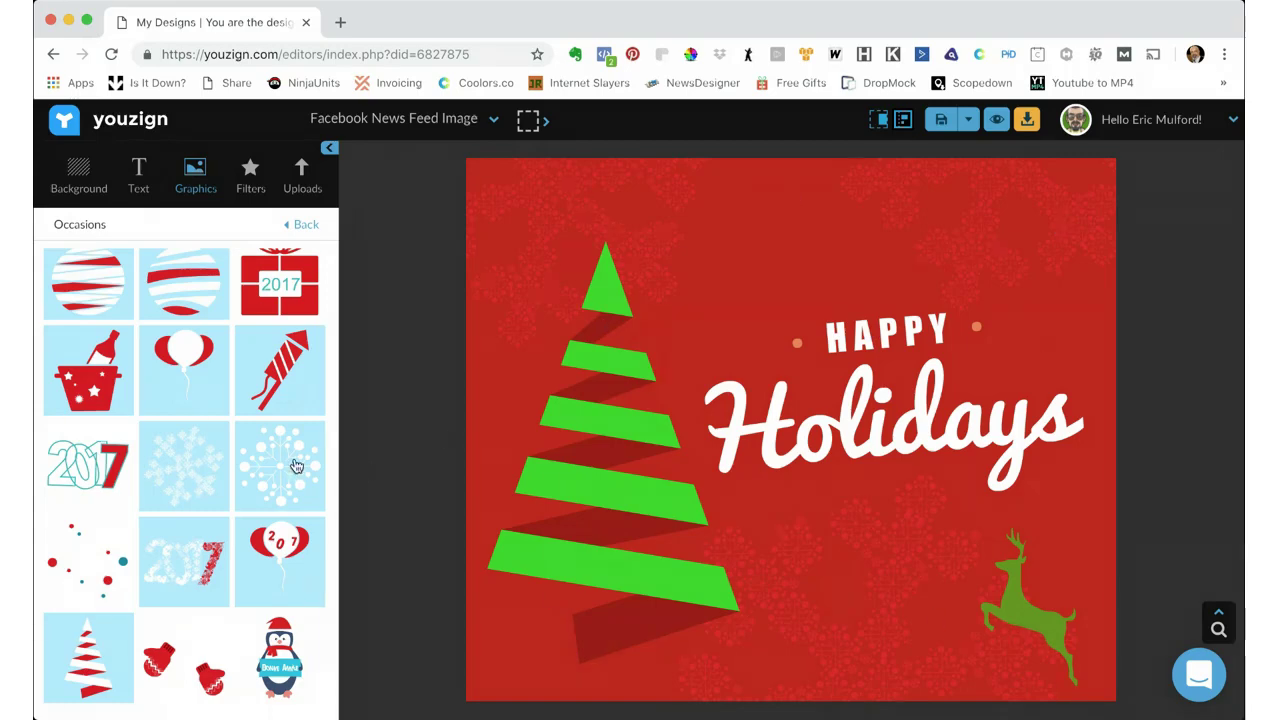
- Insert the white snowflake with round dots from Occasions, shrink it and place it at the upper-left of the HAPPY text
scroll(209, 469, down, 3)
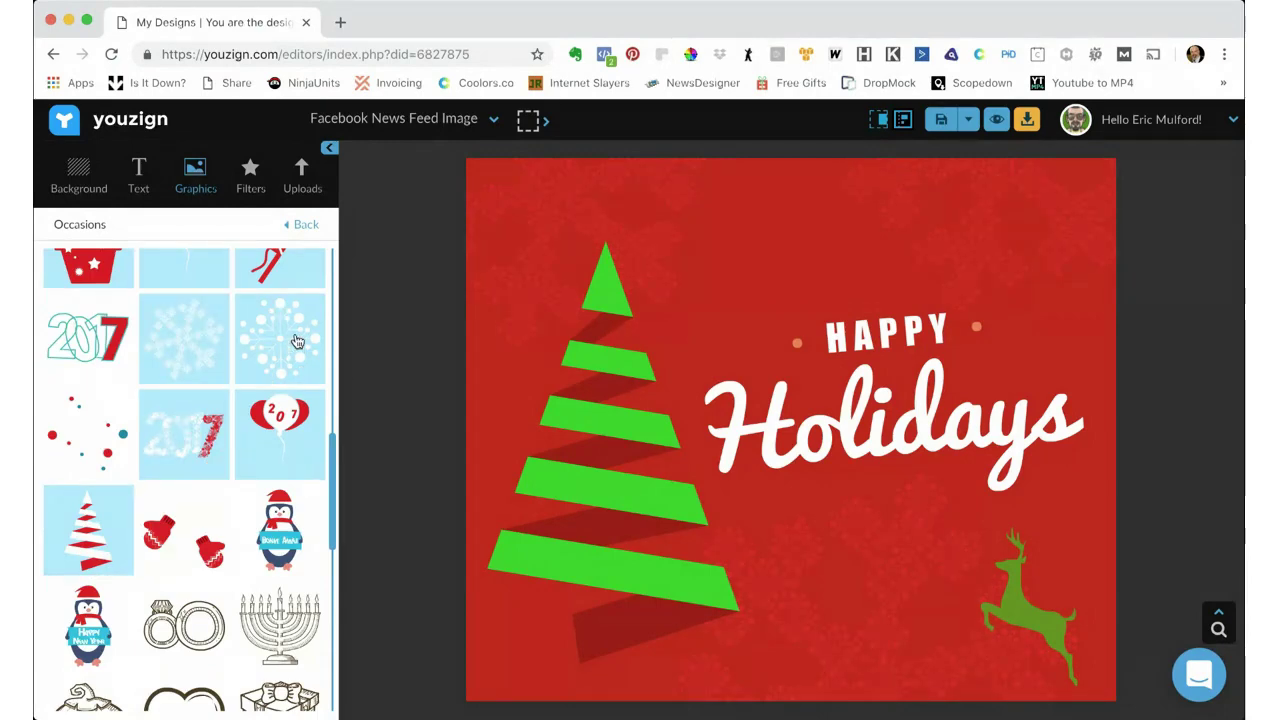
click(294, 340)
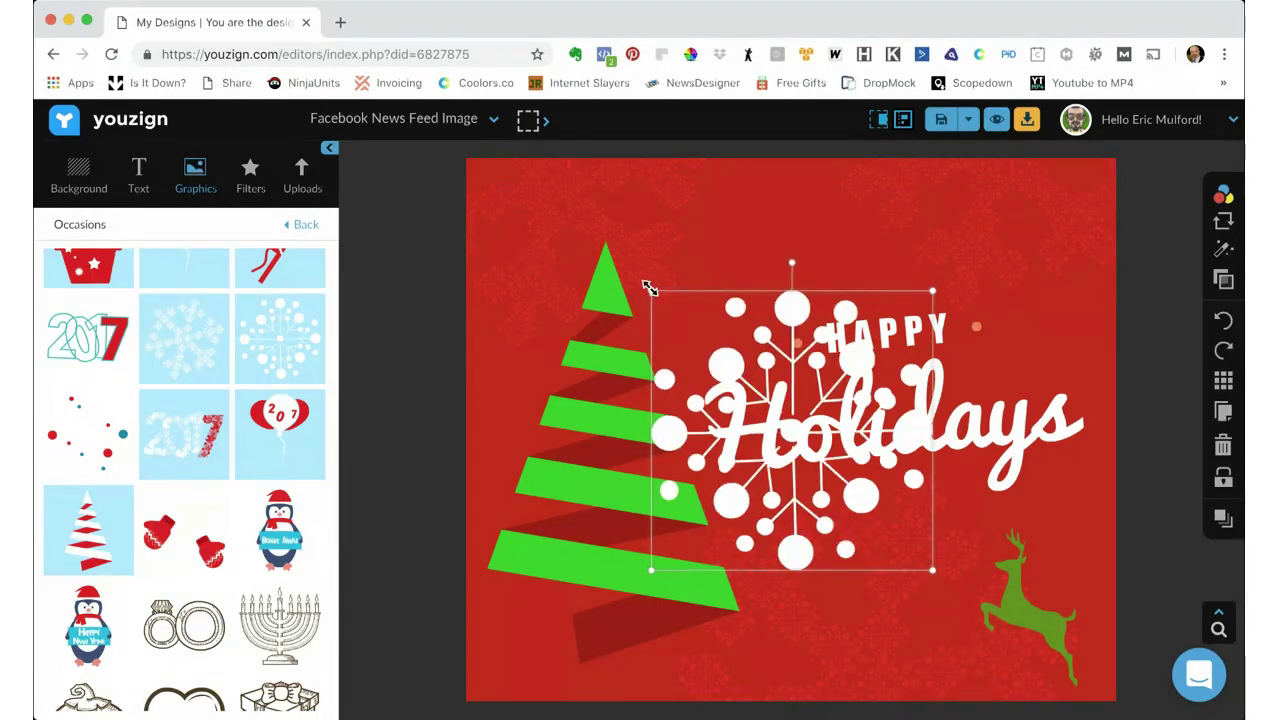
drag(651, 289, 793, 413)
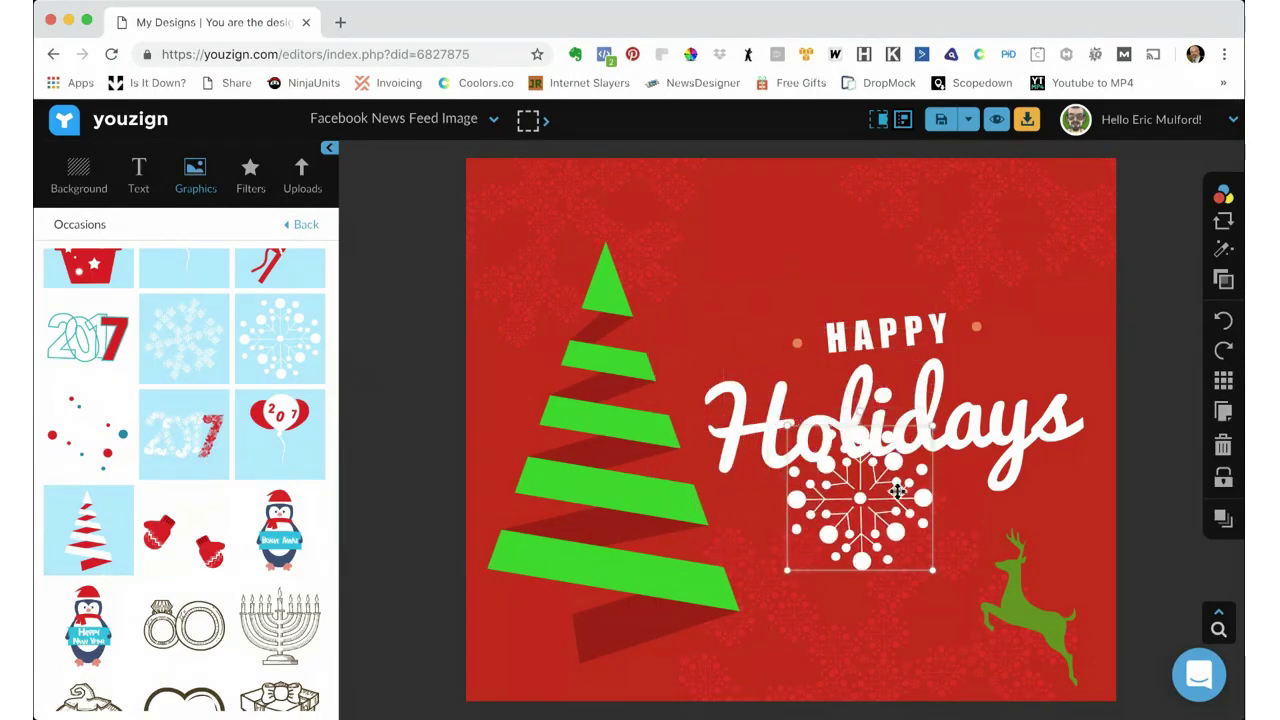
drag(866, 496, 790, 275)
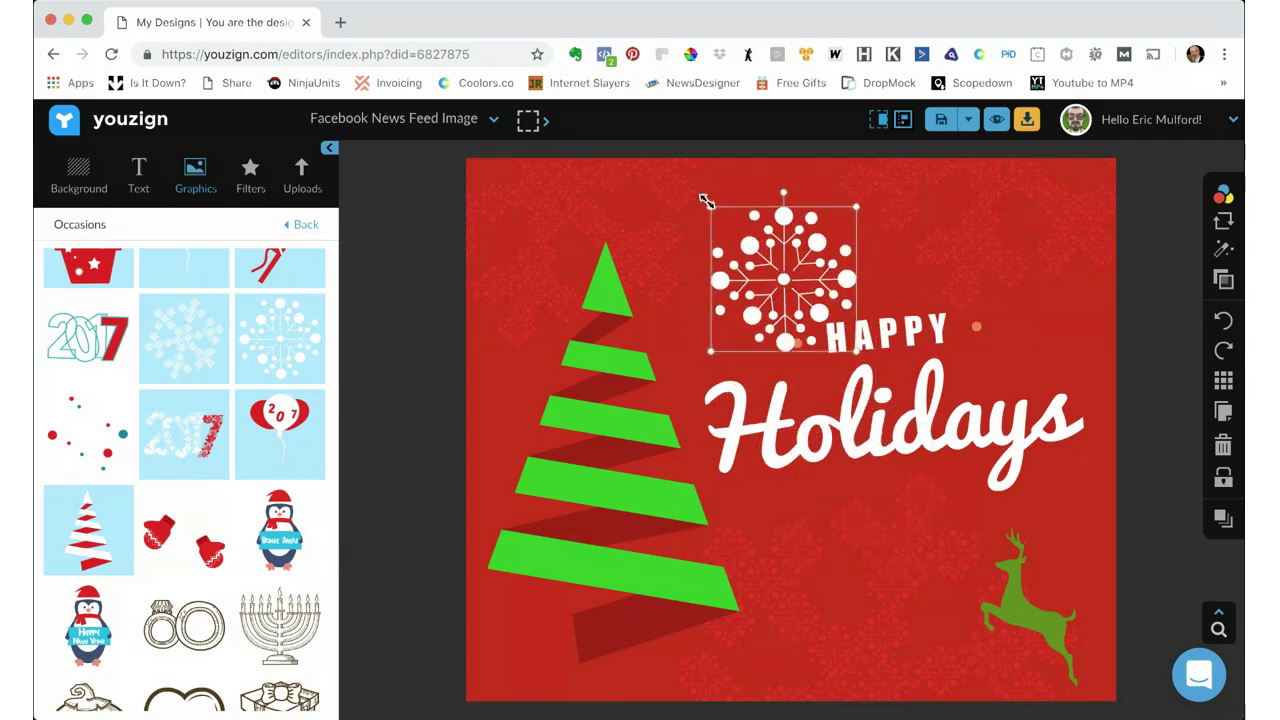
drag(710, 208, 762, 258)
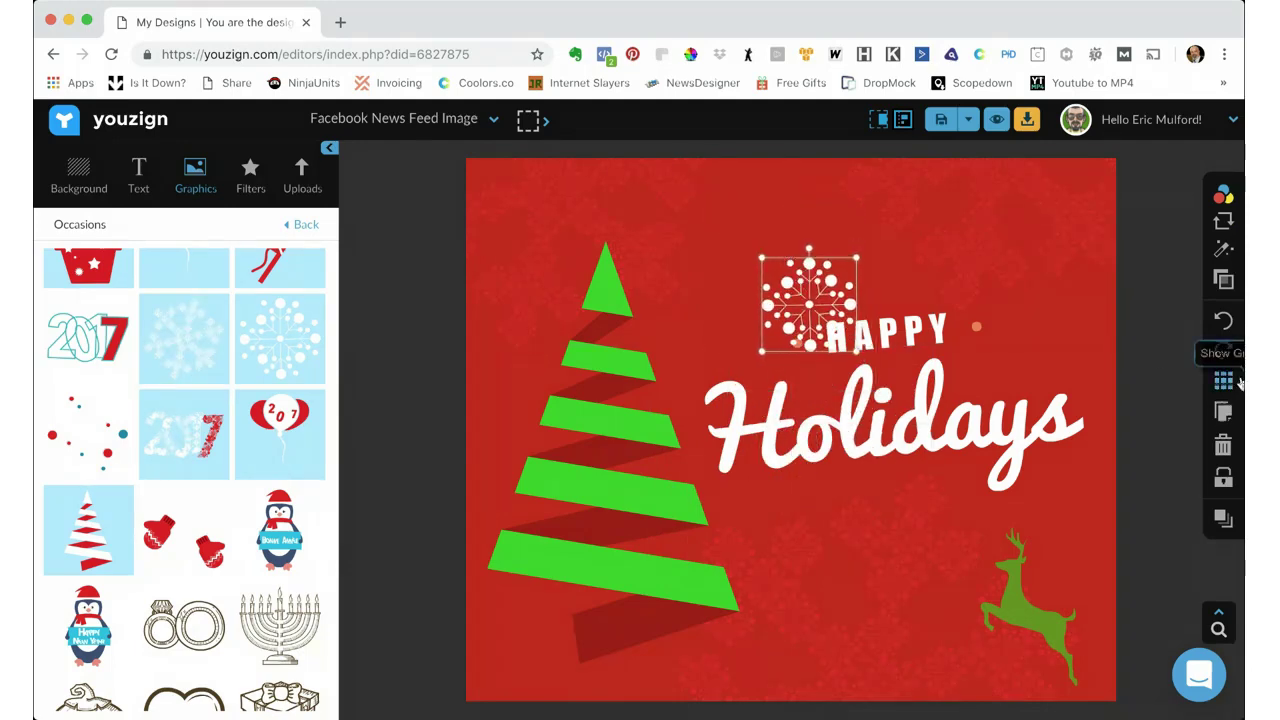
- Duplicate the dotted snowflake and spread the three copies over the tree's lower-left edge, beside HAPPY on the right, and above the text
click(1223, 411)
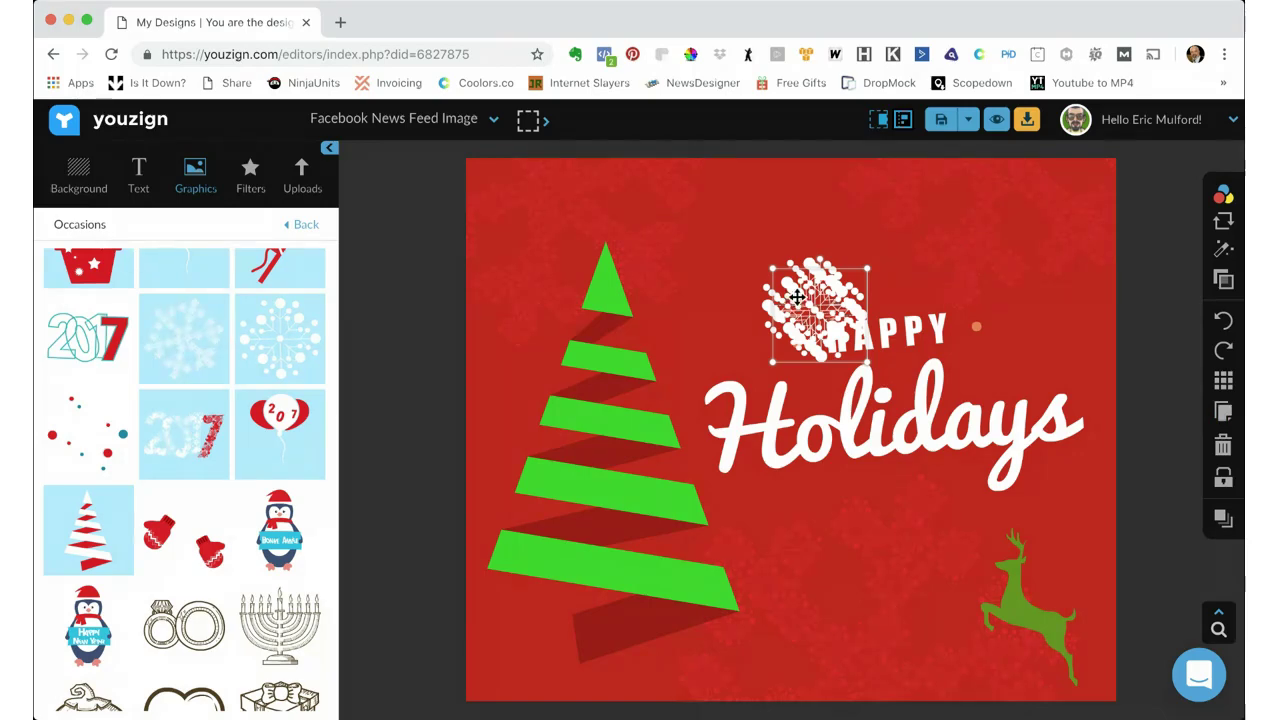
drag(794, 300, 529, 568)
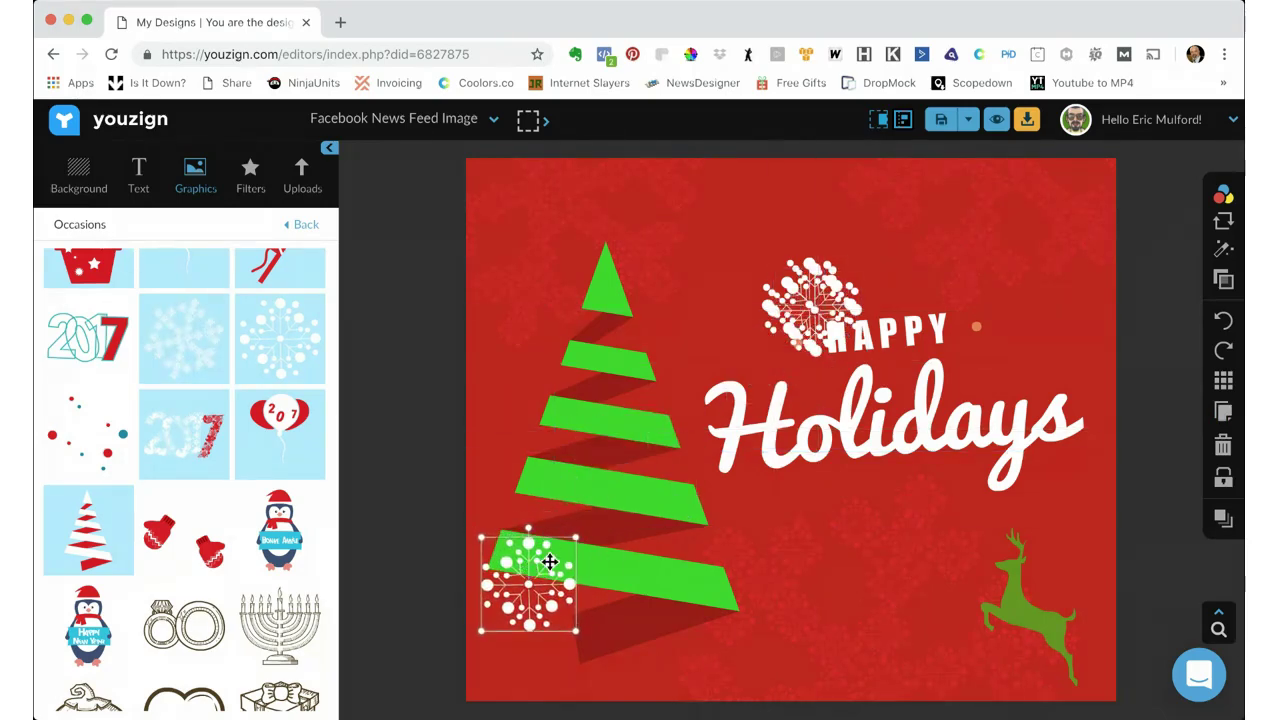
drag(820, 294, 1074, 345)
drag(815, 297, 775, 240)
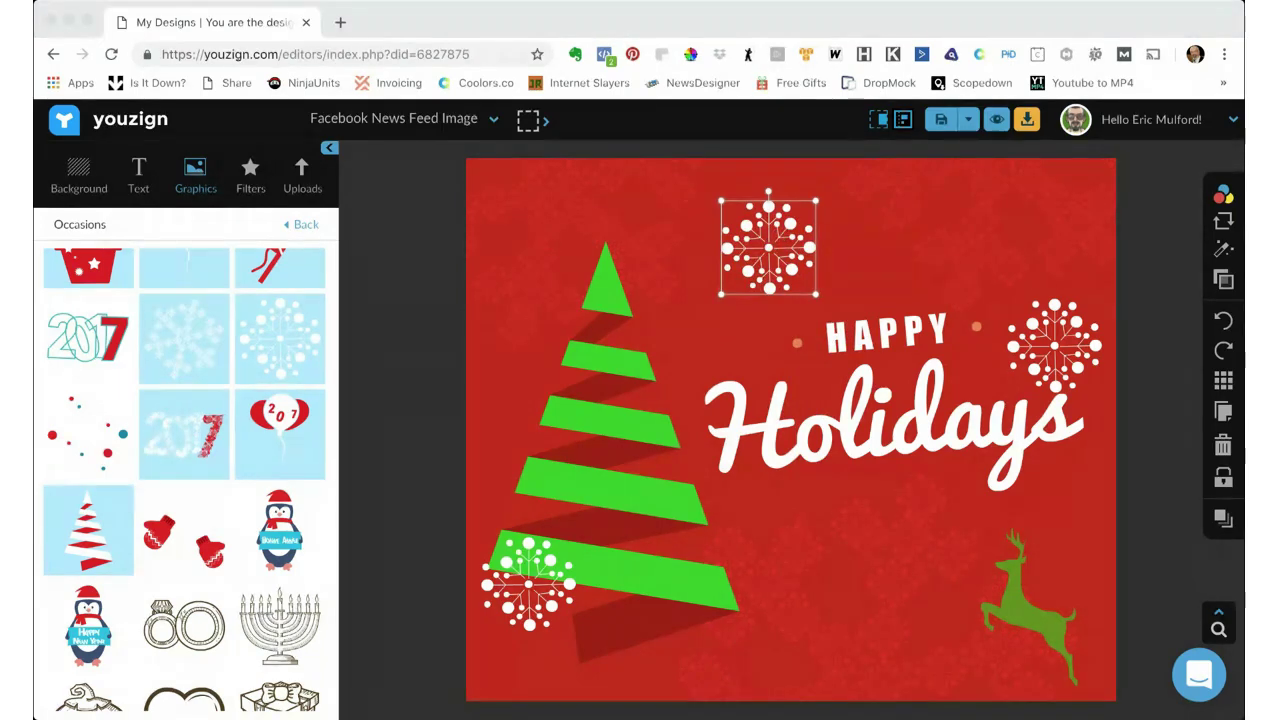
- Set the opacity of the dotted snowflake above the text to 58 and rotate it slightly clockwise
click(742, 228)
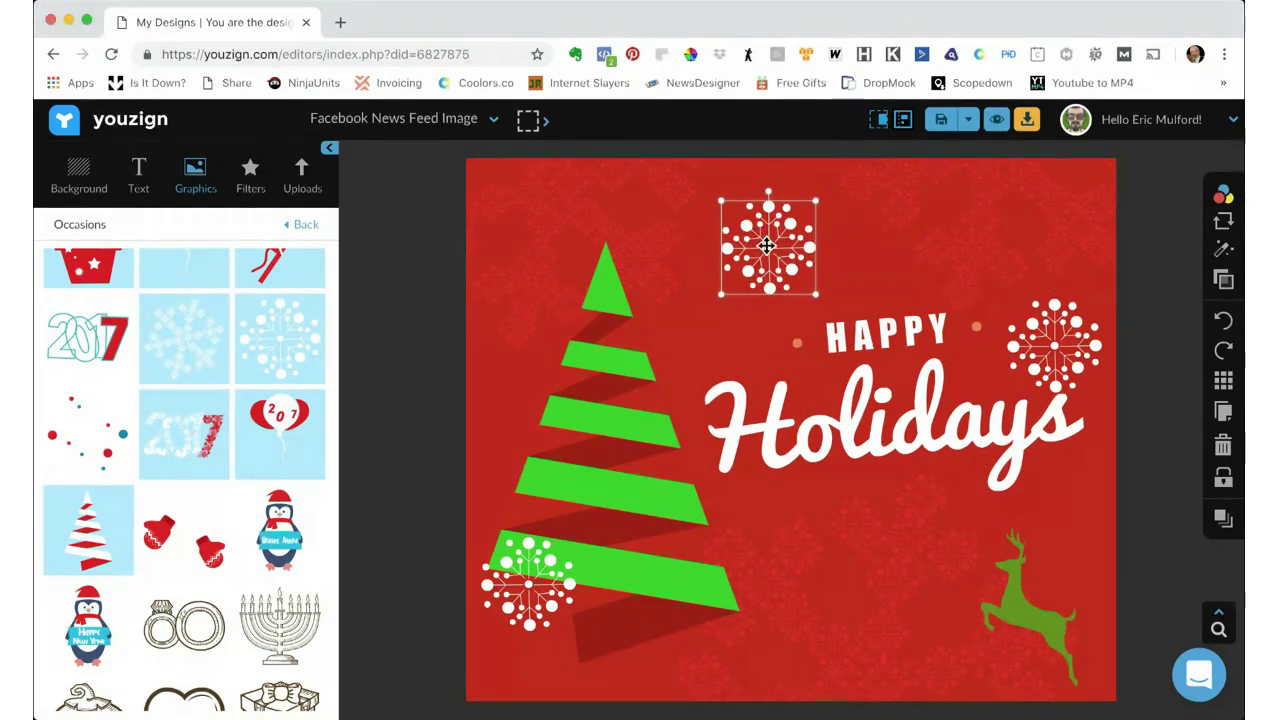
click(1224, 280)
drag(1162, 281, 1106, 285)
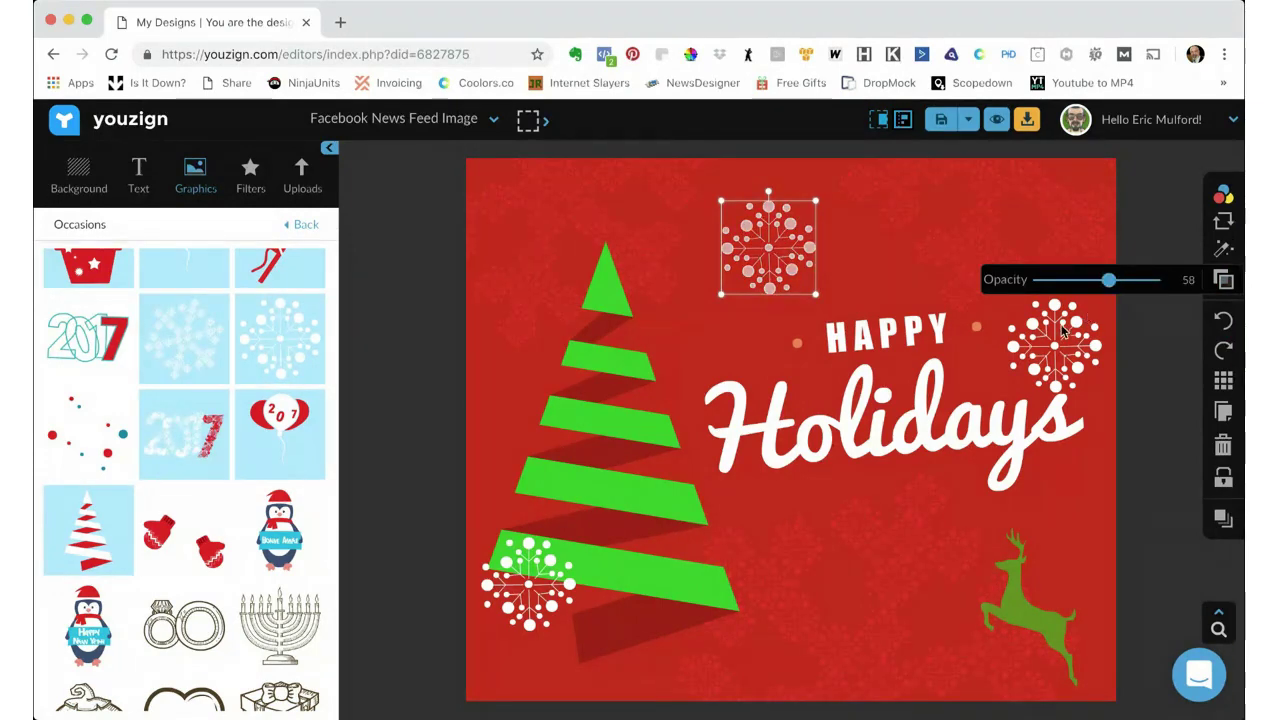
click(1060, 327)
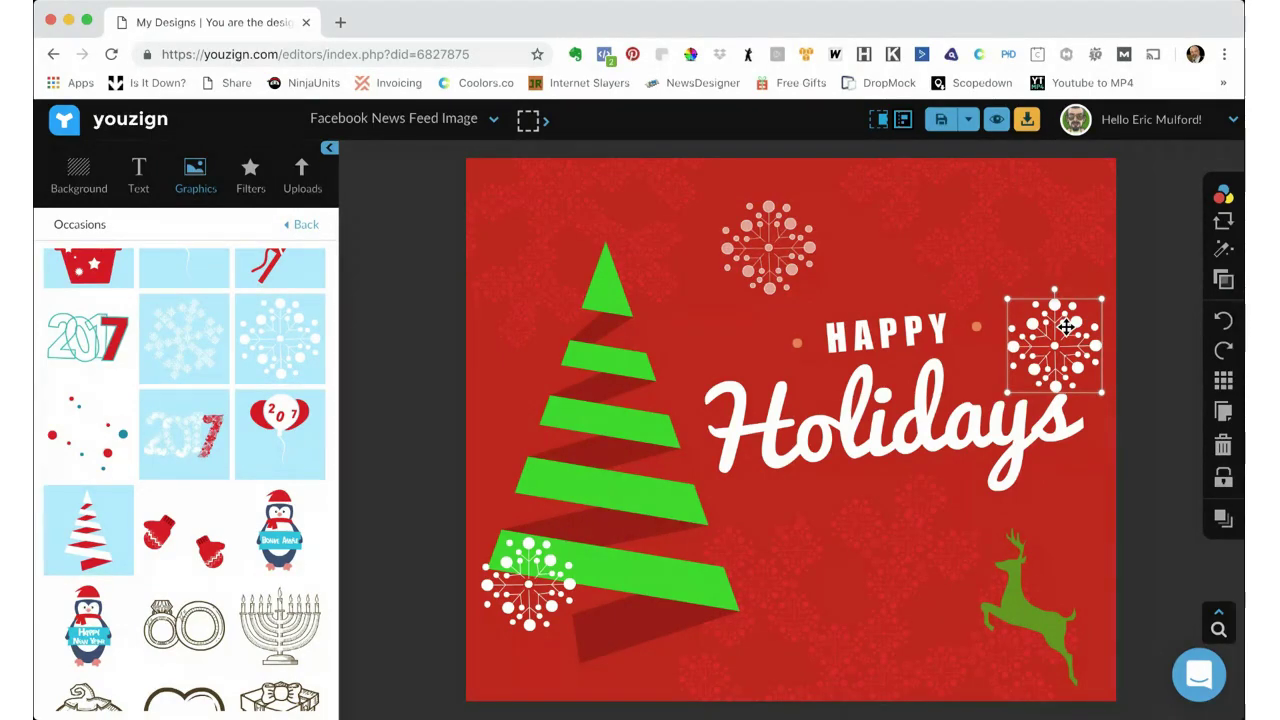
click(800, 210)
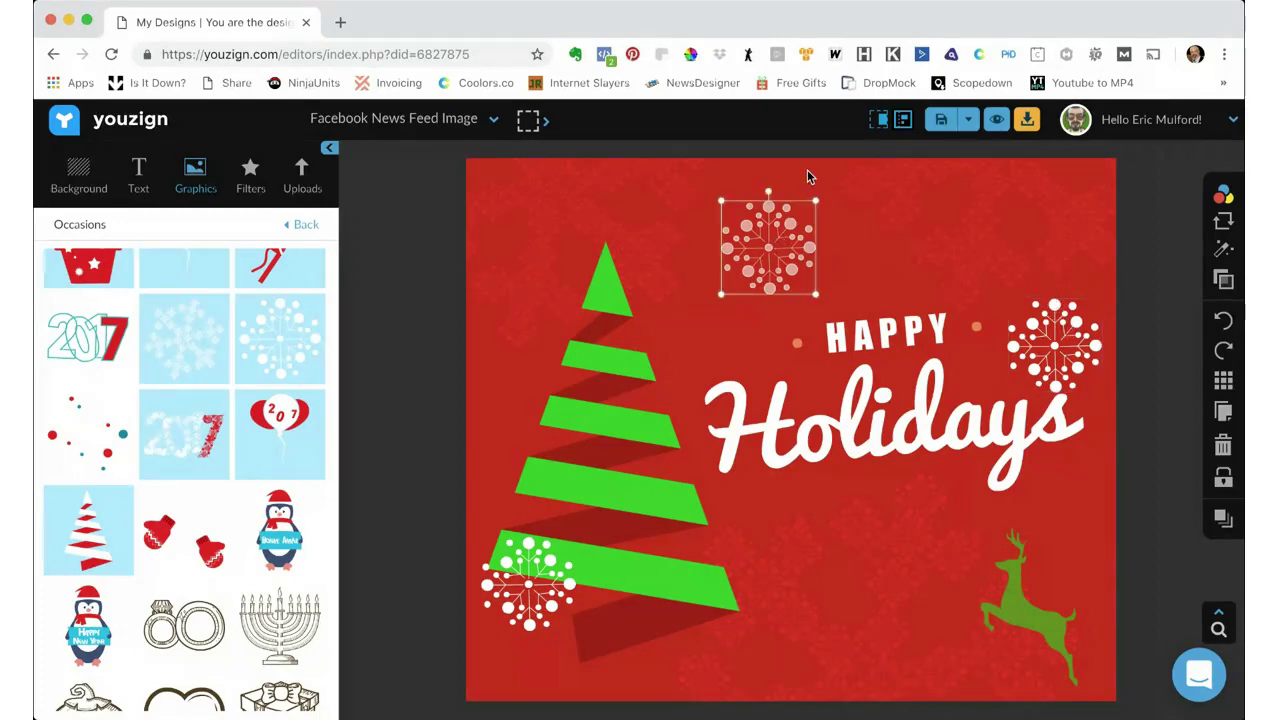
drag(769, 188, 787, 192)
key(ctrl+z)
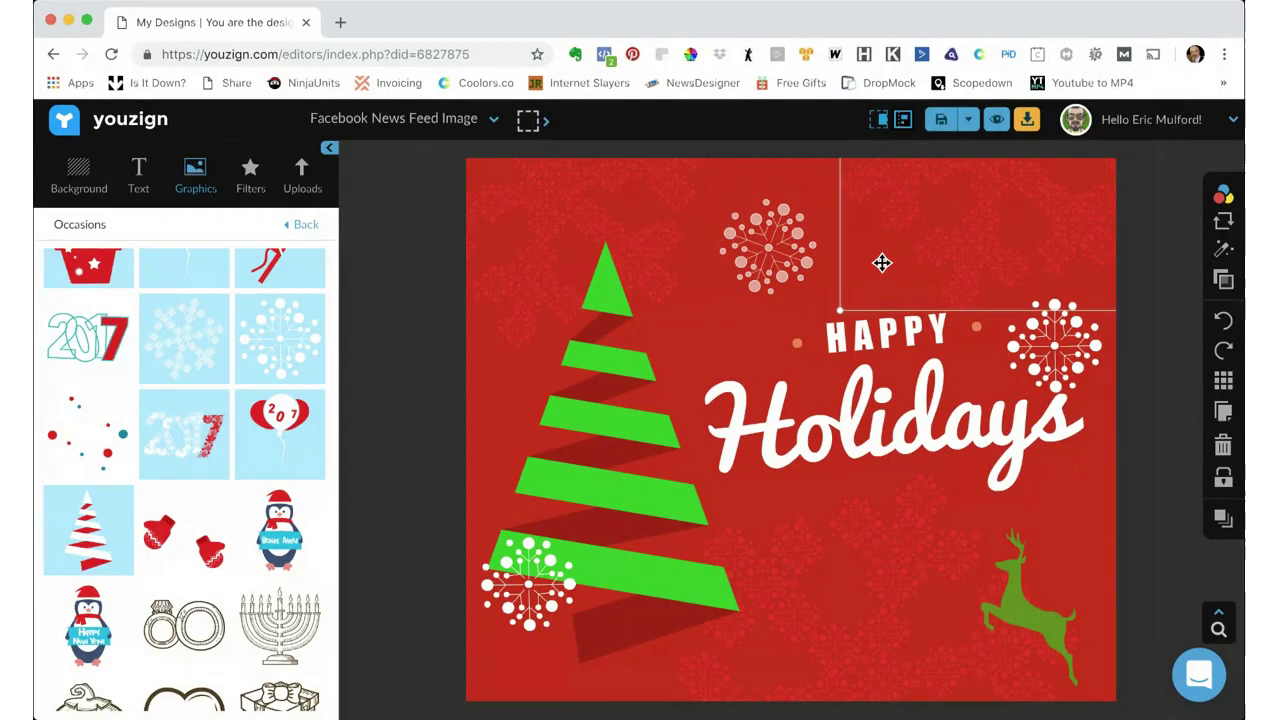
- Set the opacity of the dotted snowflake to the right of HAPPY to 47 and rotate it about 45 degrees clockwise
click(1062, 307)
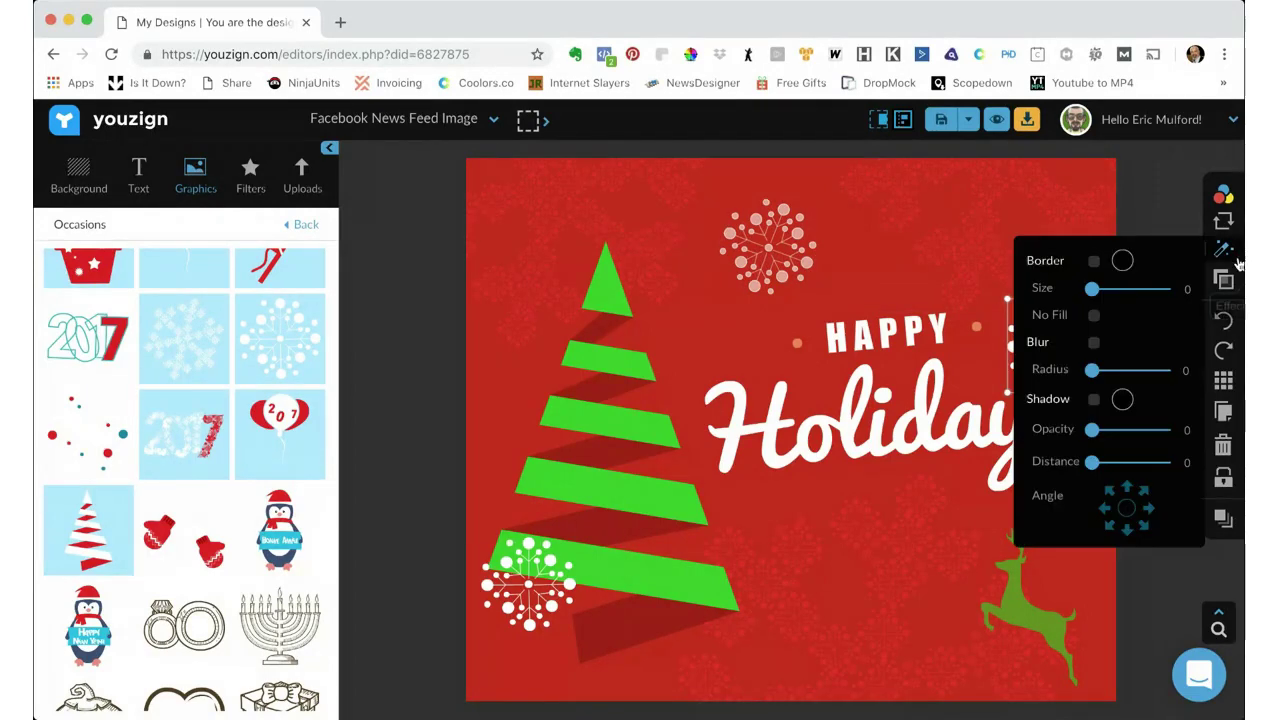
mouse_move(1228, 282)
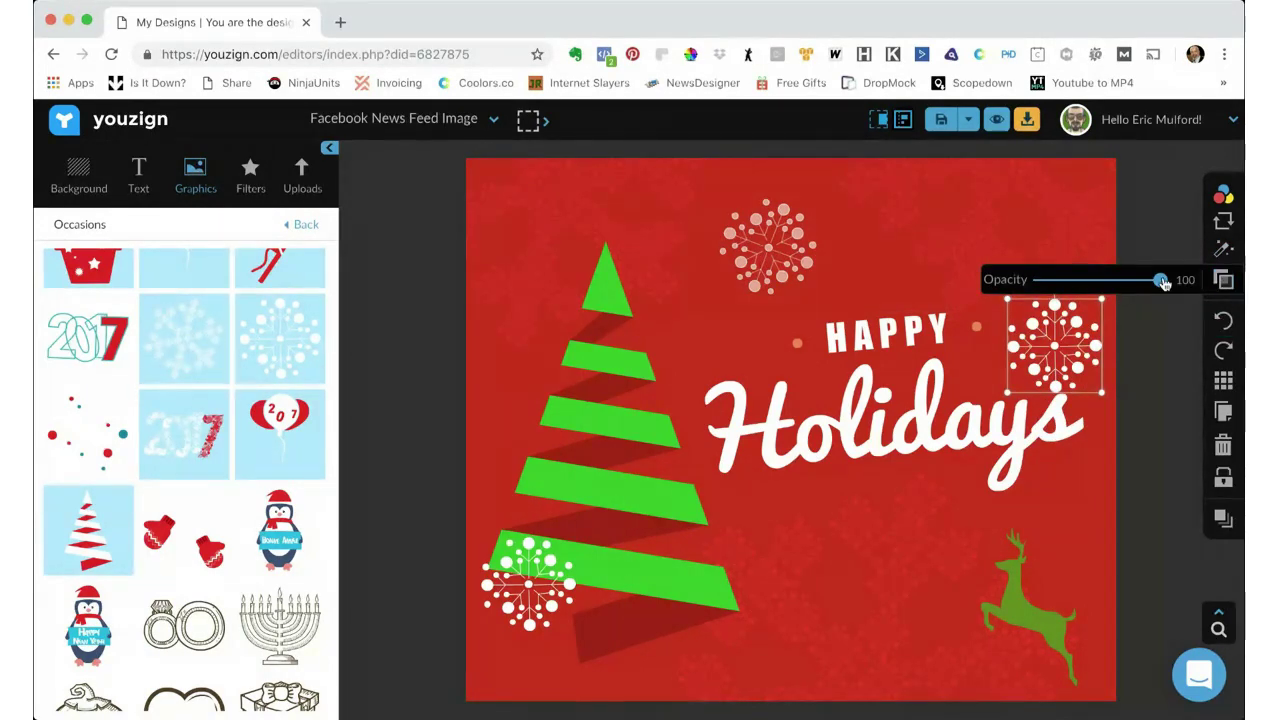
drag(1164, 284, 1098, 282)
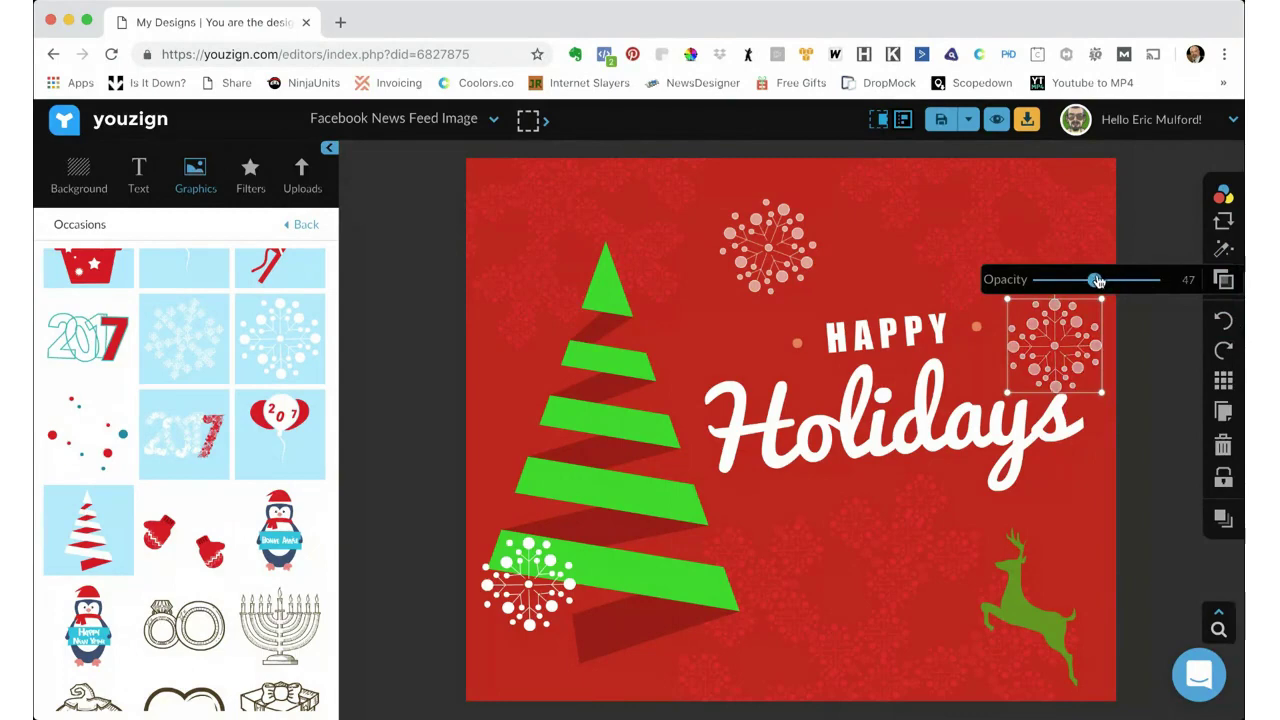
mouse_move(1225, 190)
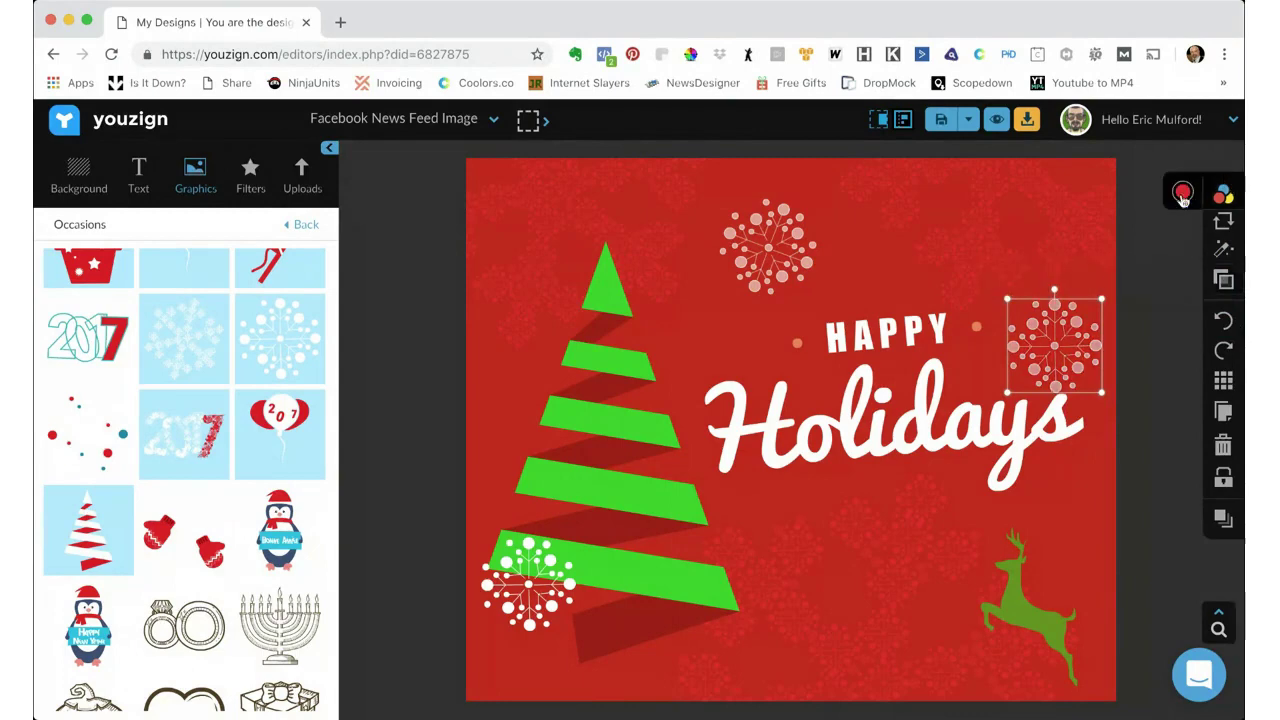
drag(1054, 291, 1099, 351)
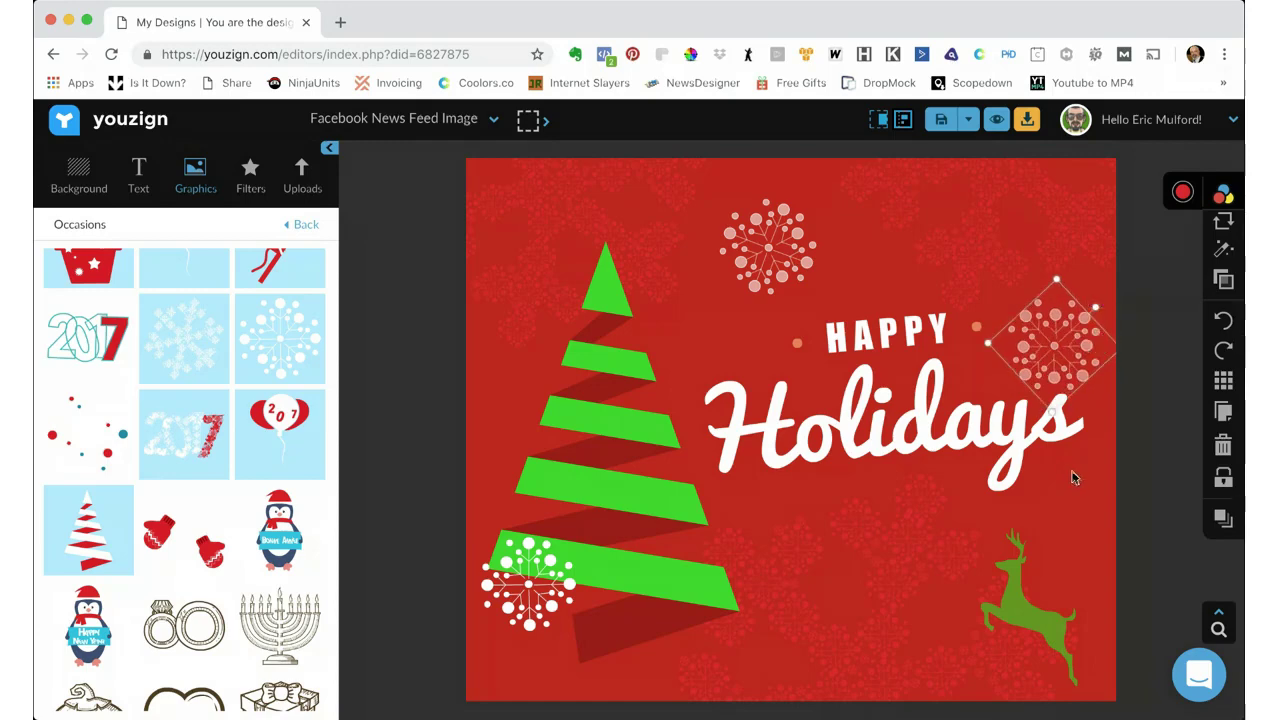
click(1063, 505)
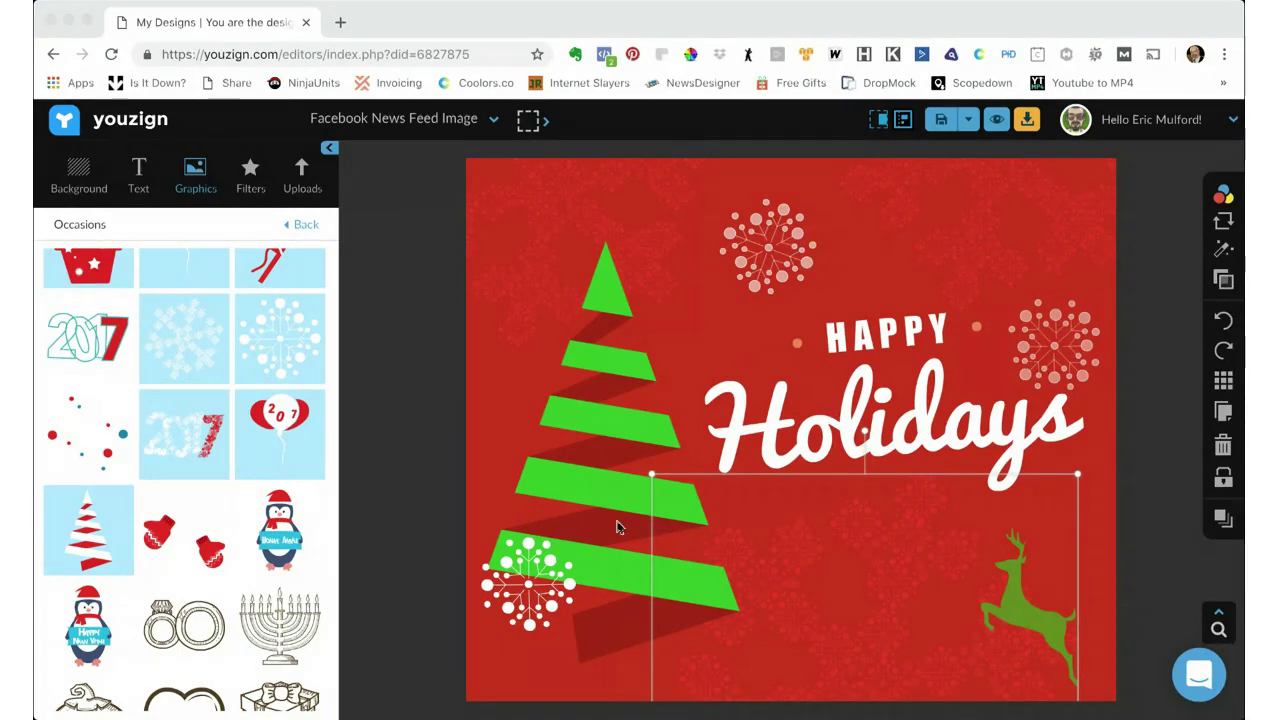
- Set the opacity of the dotted snowflake on the tree's lower-left edge to 76, rotate it about 45 degrees and shrink it slightly
click(541, 581)
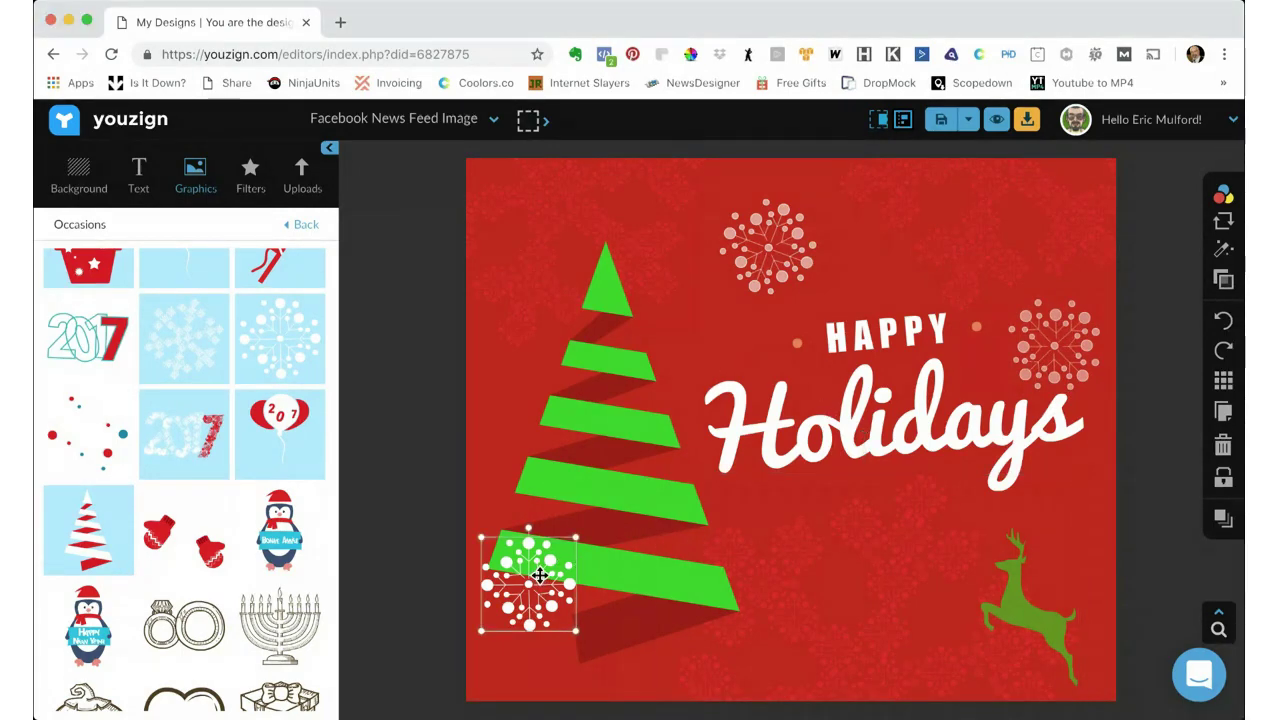
click(1224, 193)
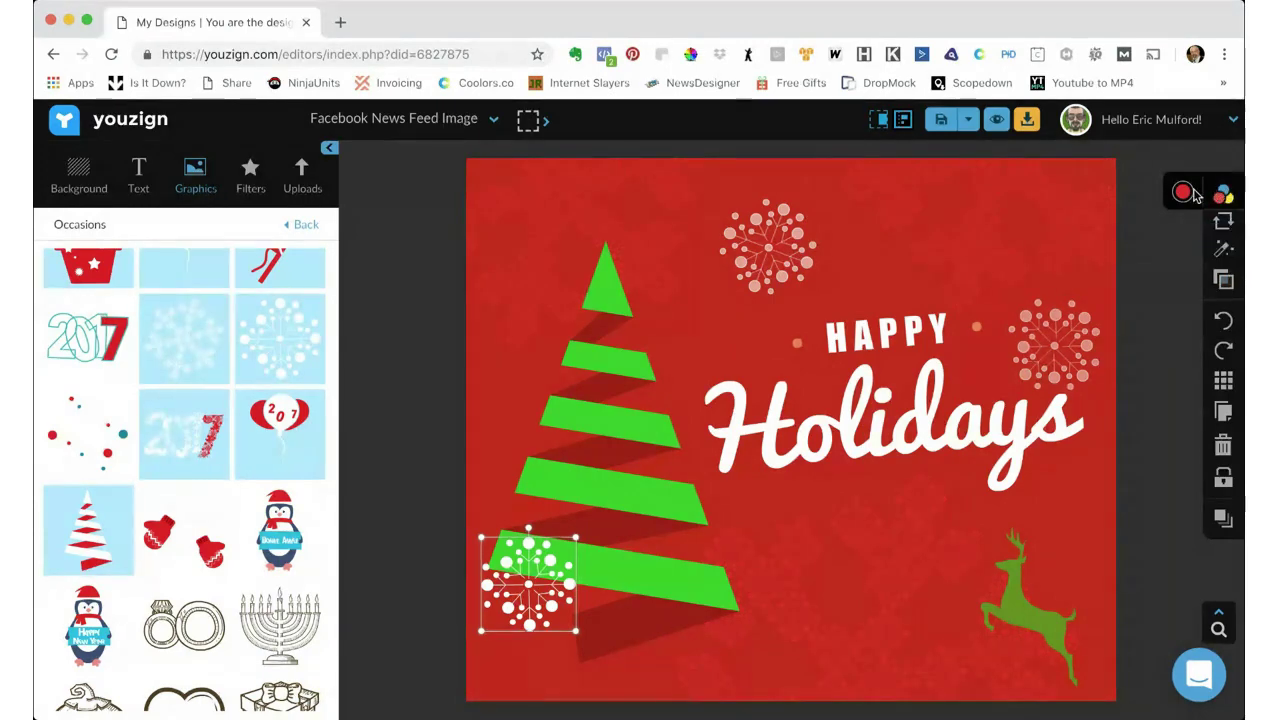
click(1222, 280)
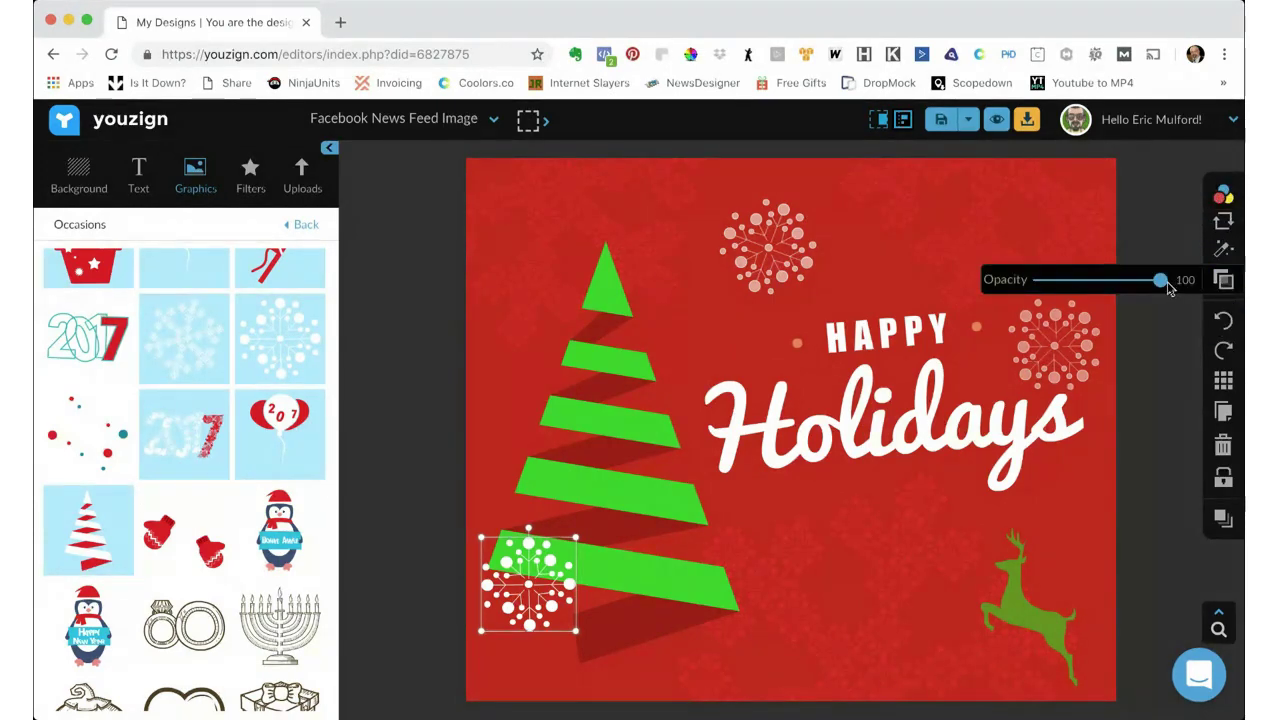
mouse_move(1160, 282)
mouse_down()
mouse_move(1100, 284)
mouse_move(1135, 285)
mouse_up()
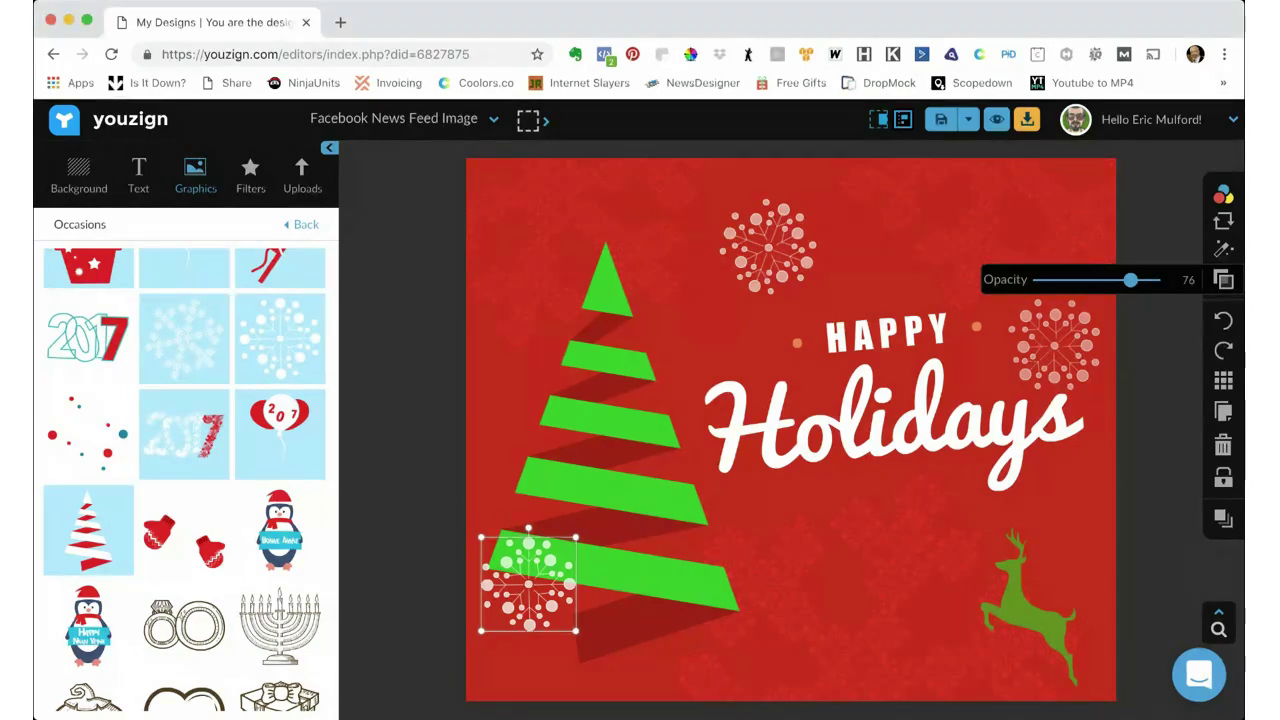
drag(528, 527, 529, 567)
drag(522, 616, 520, 594)
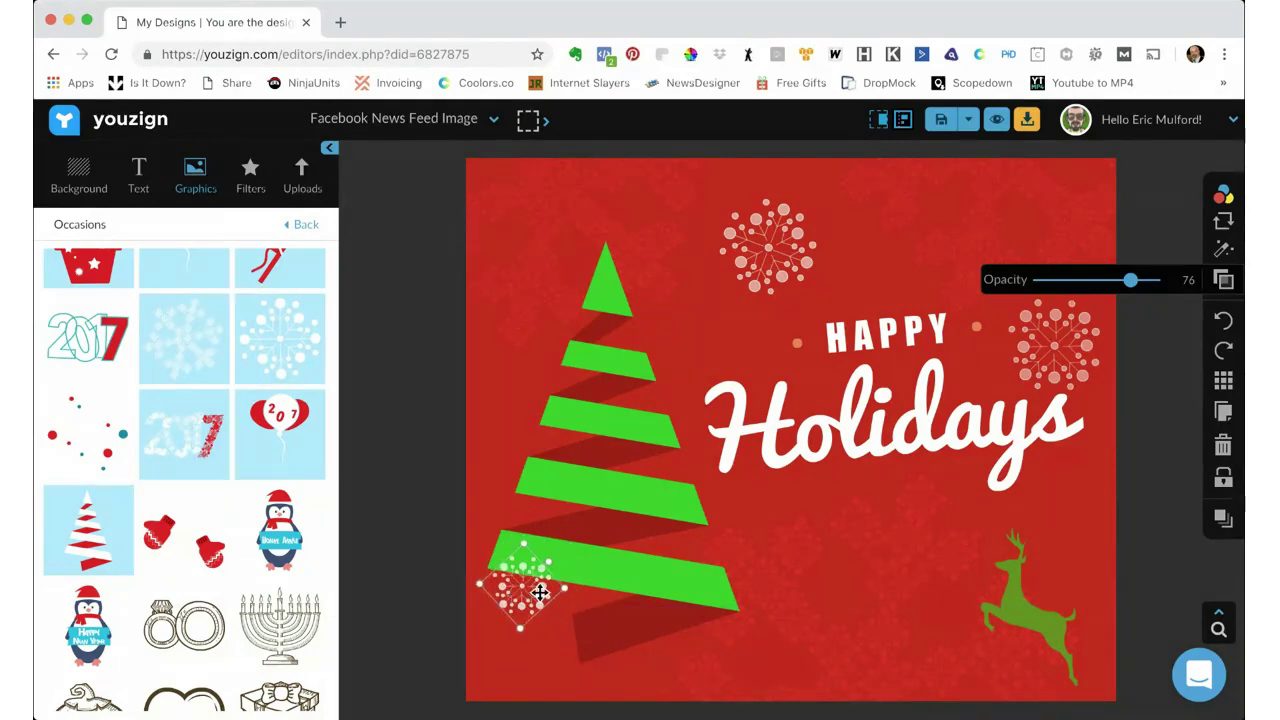
click(800, 540)
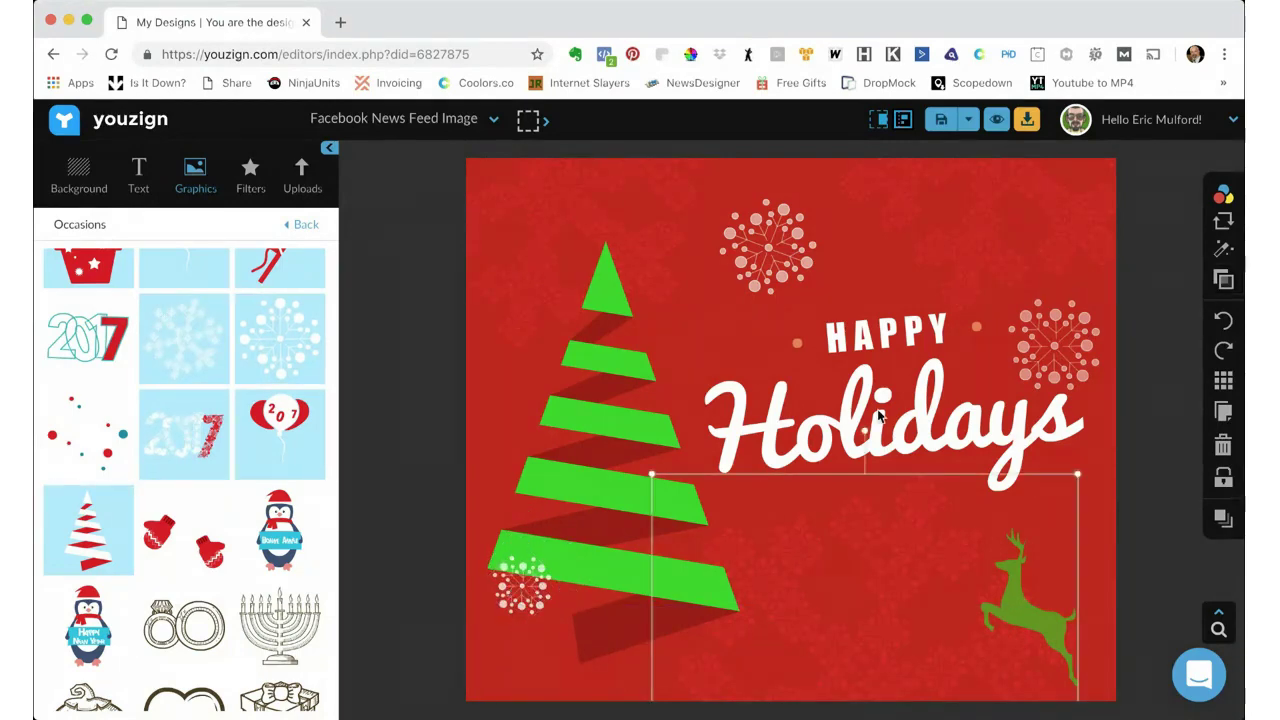
click(1164, 175)
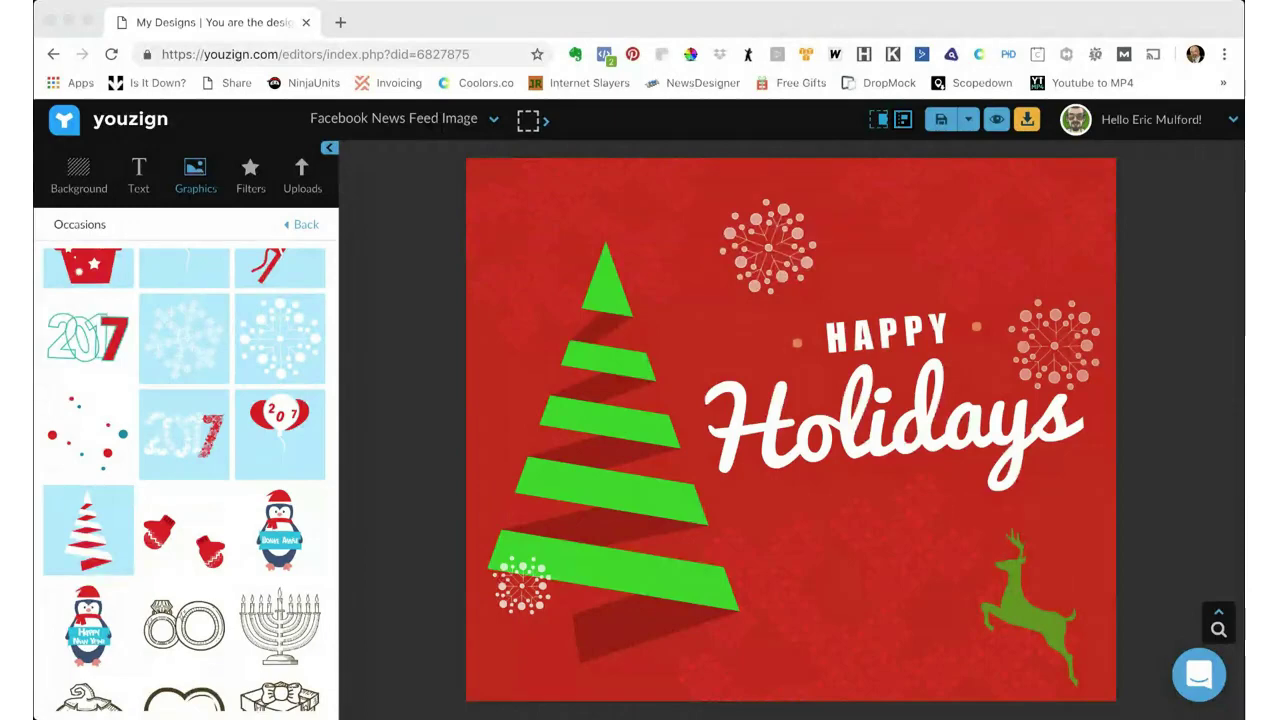
- Delete the large faint snowflake pattern graphic covering the lower-right area below Holidays
click(867, 535)
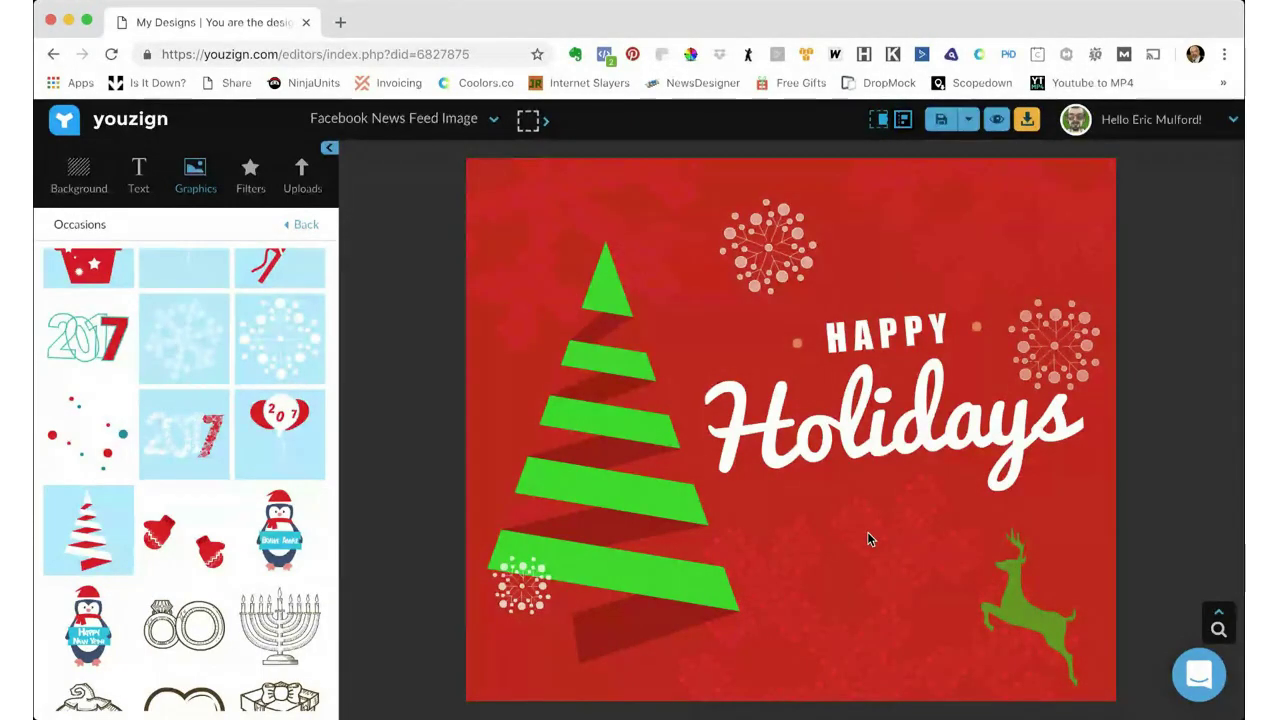
click(867, 535)
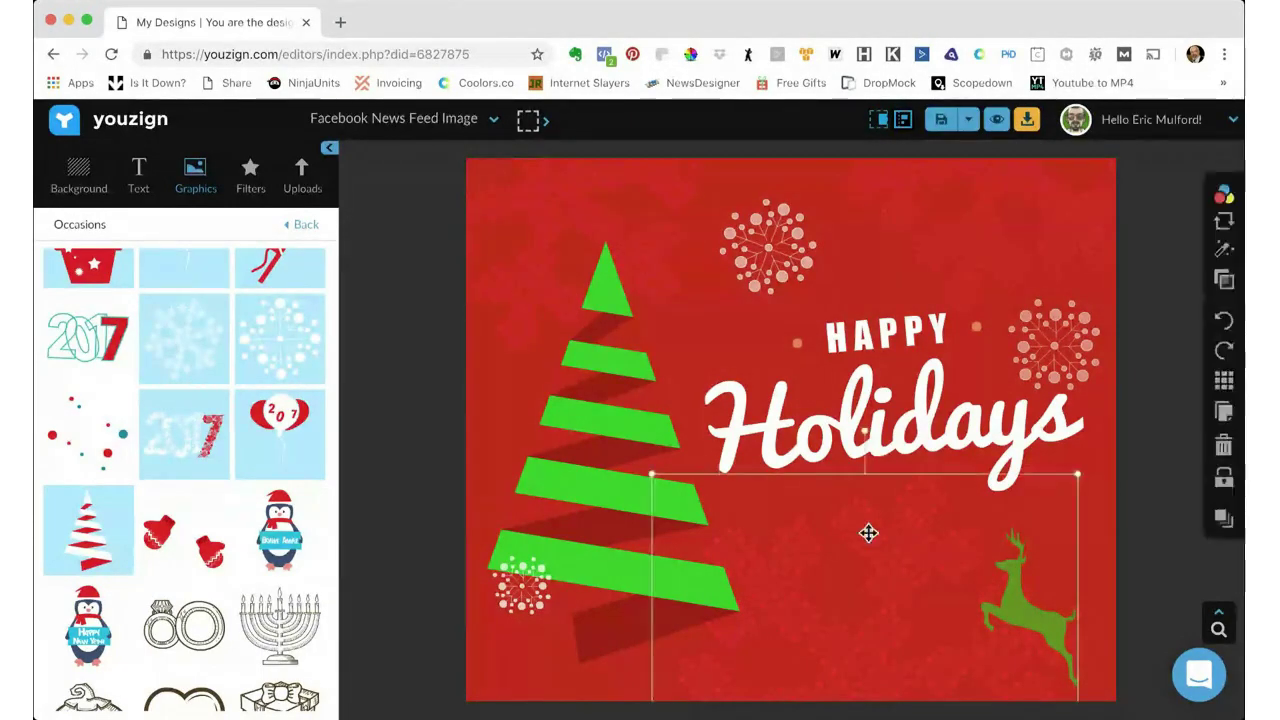
click(1223, 446)
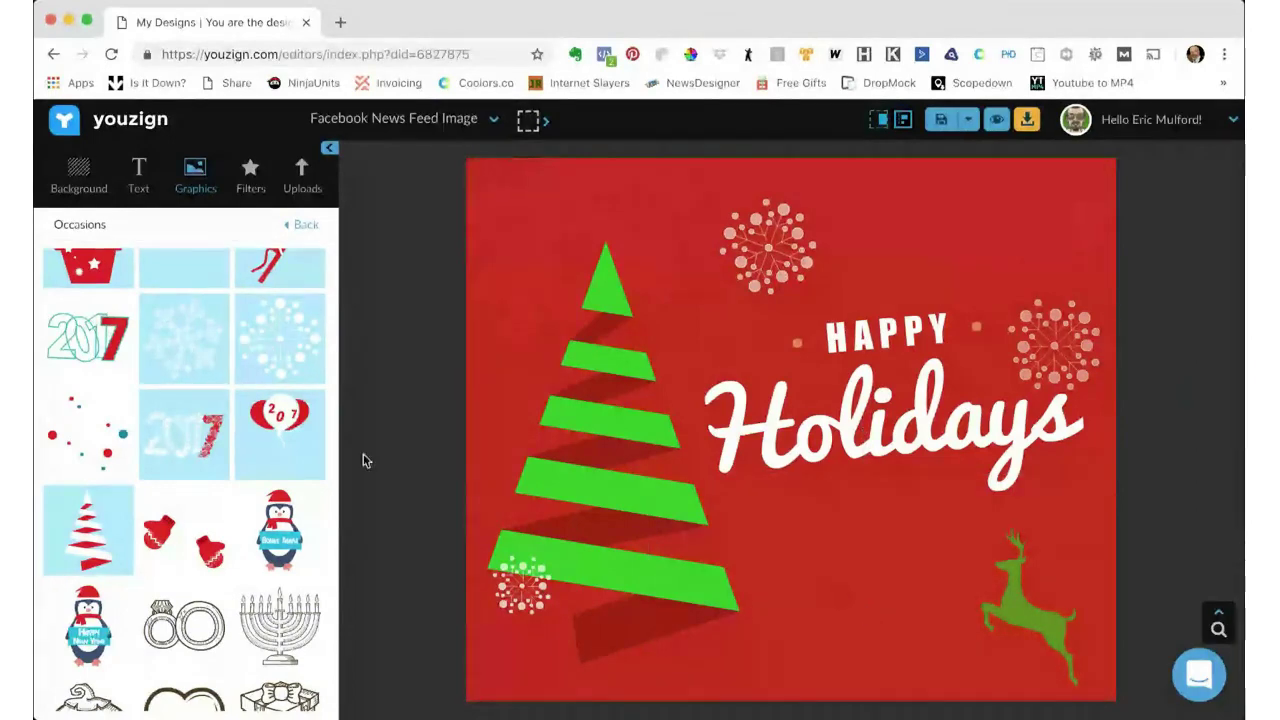
- Insert the outlined gift box from Occasions, shrink it and place it between the tree's base and the reindeer
scroll(148, 428, down, 5)
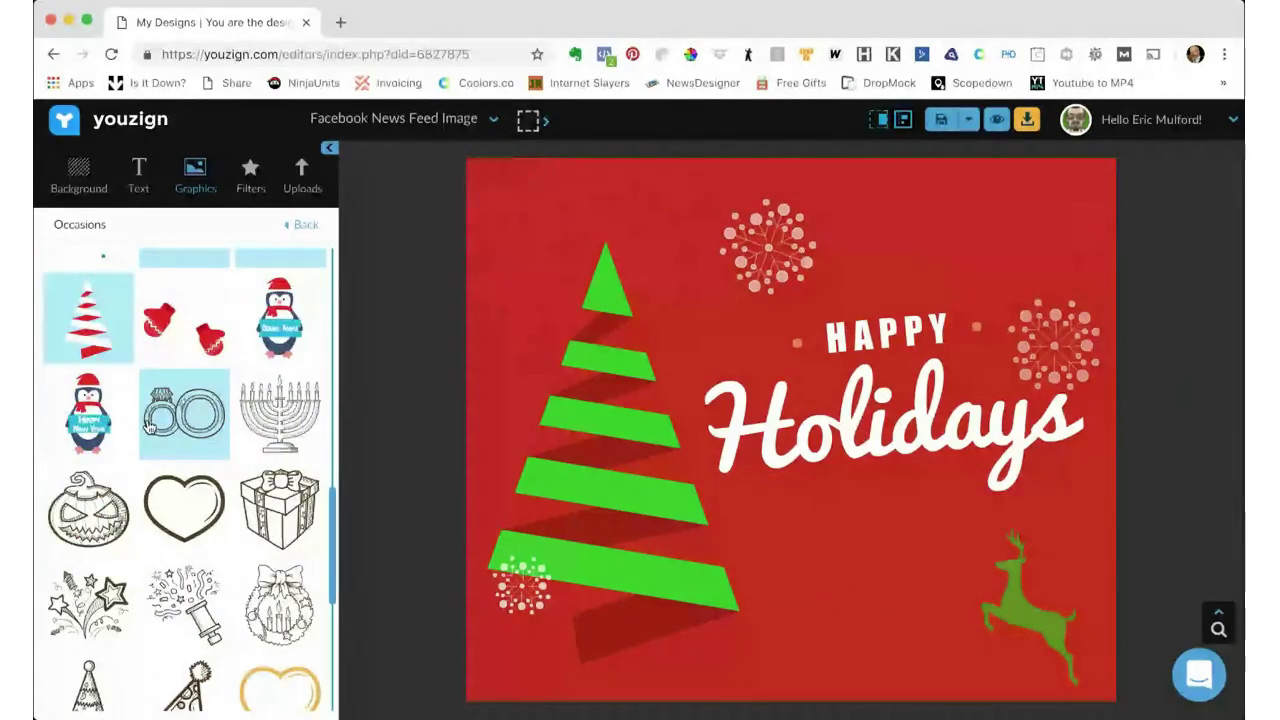
click(284, 512)
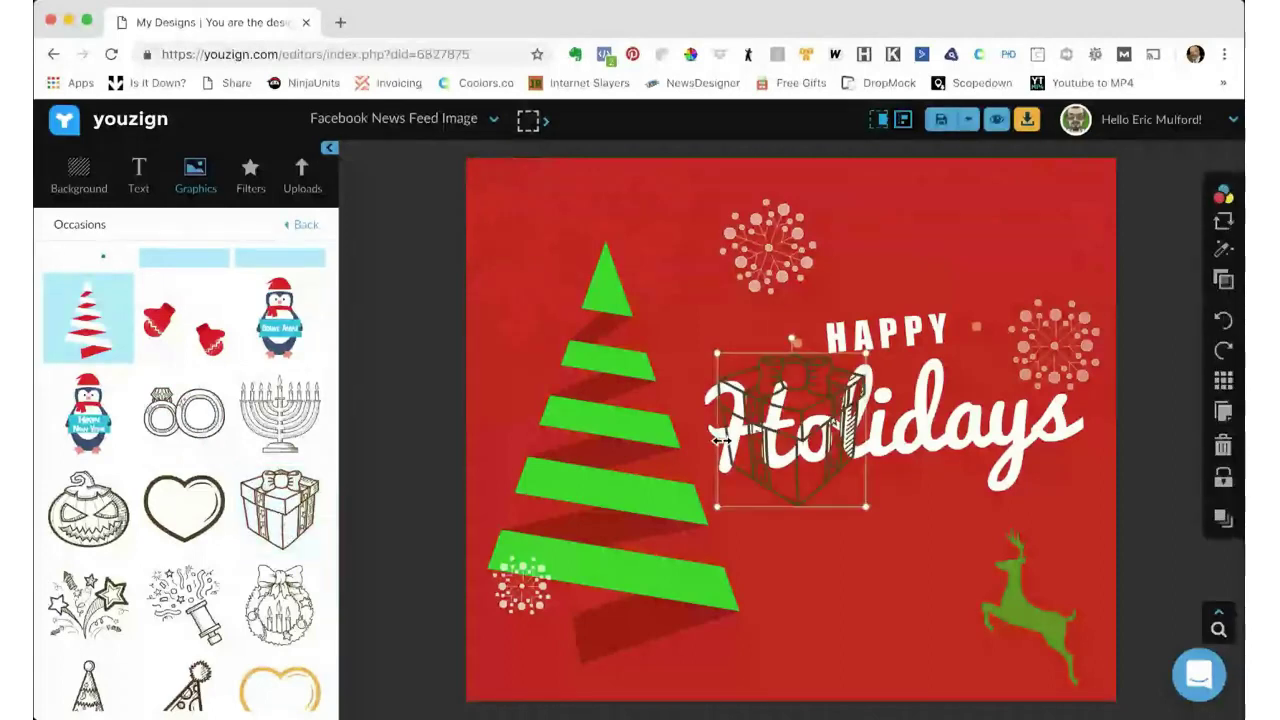
drag(798, 388, 811, 566)
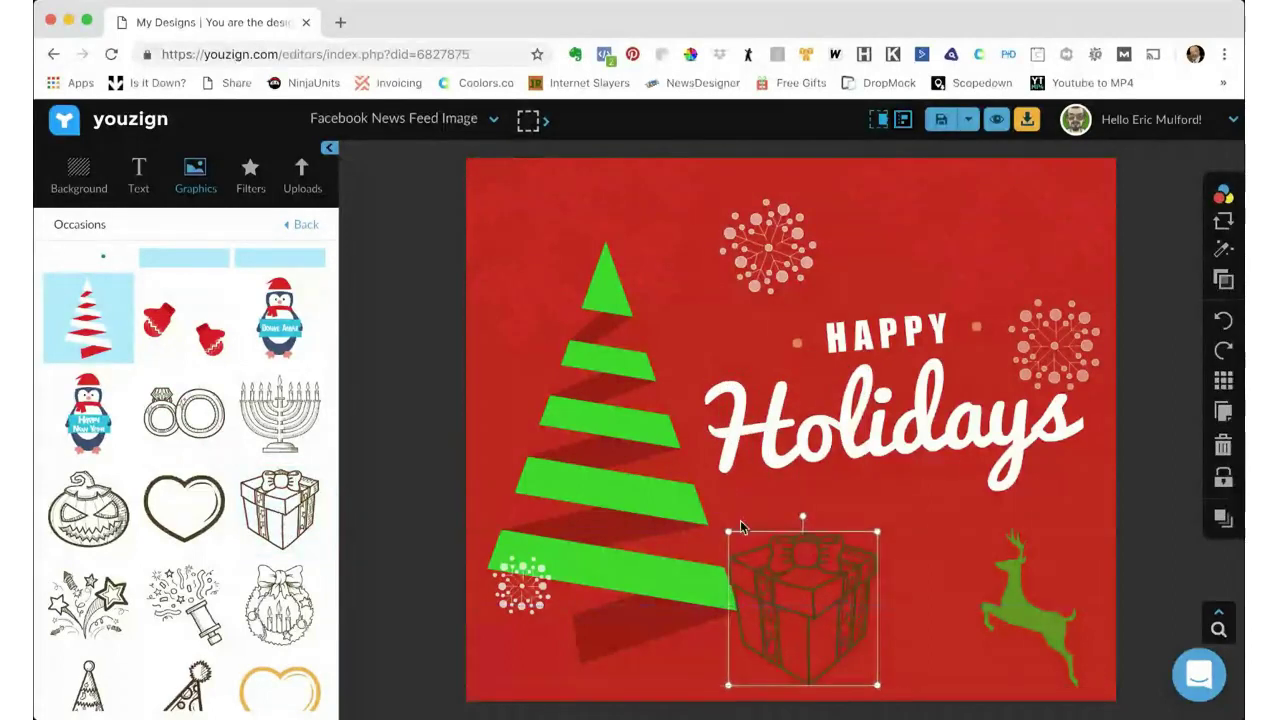
drag(727, 531, 768, 574)
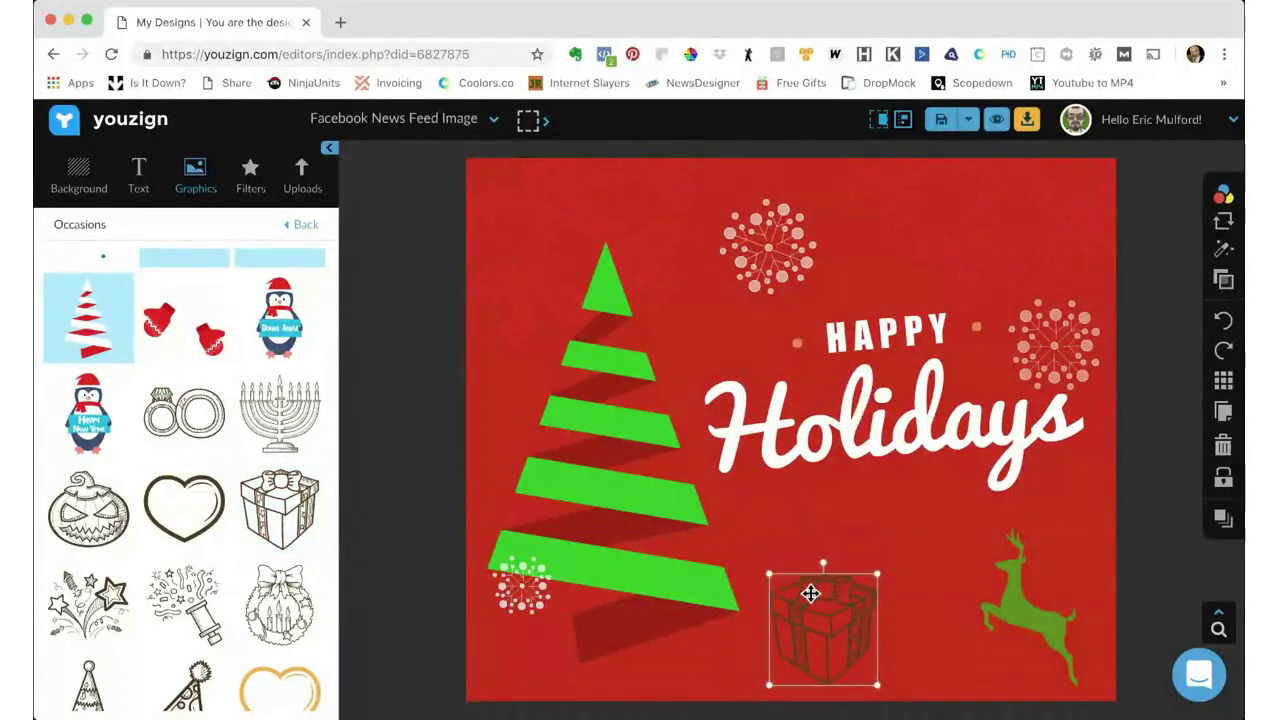
drag(837, 626, 815, 616)
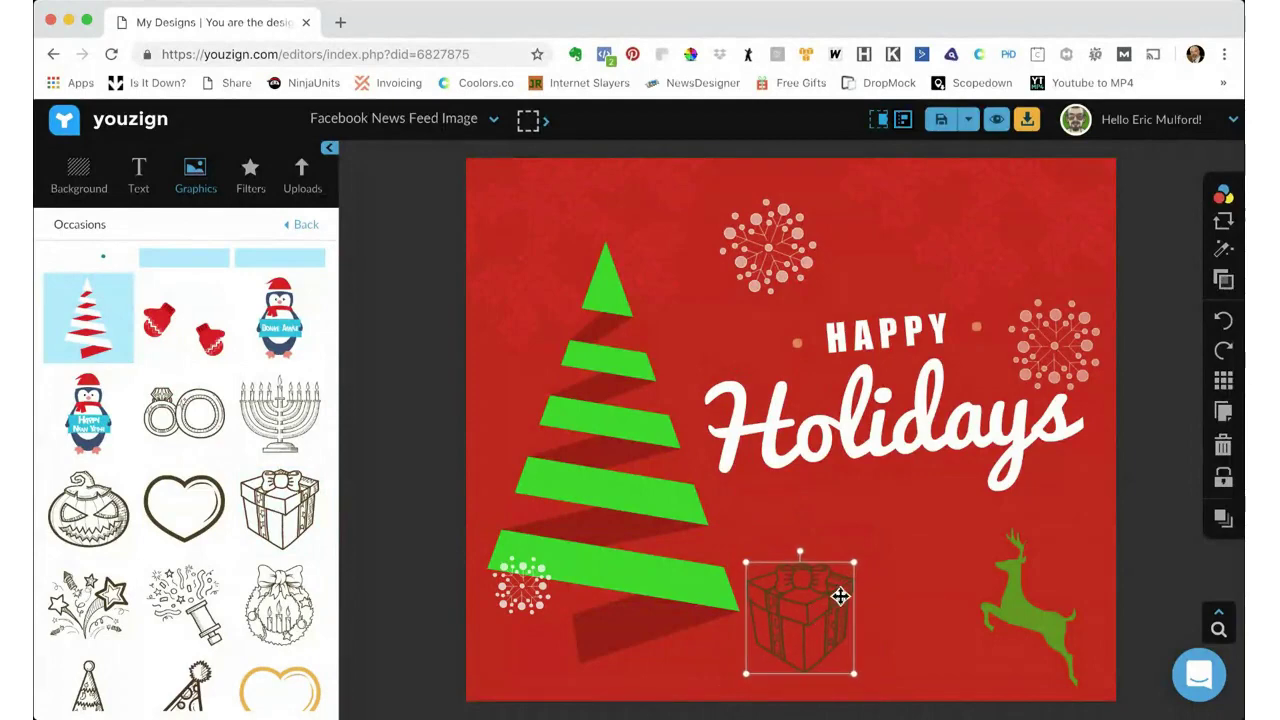
- Recolor the gift box outline white with a swatch from the preset color palettes
mouse_move(1222, 193)
click(1183, 193)
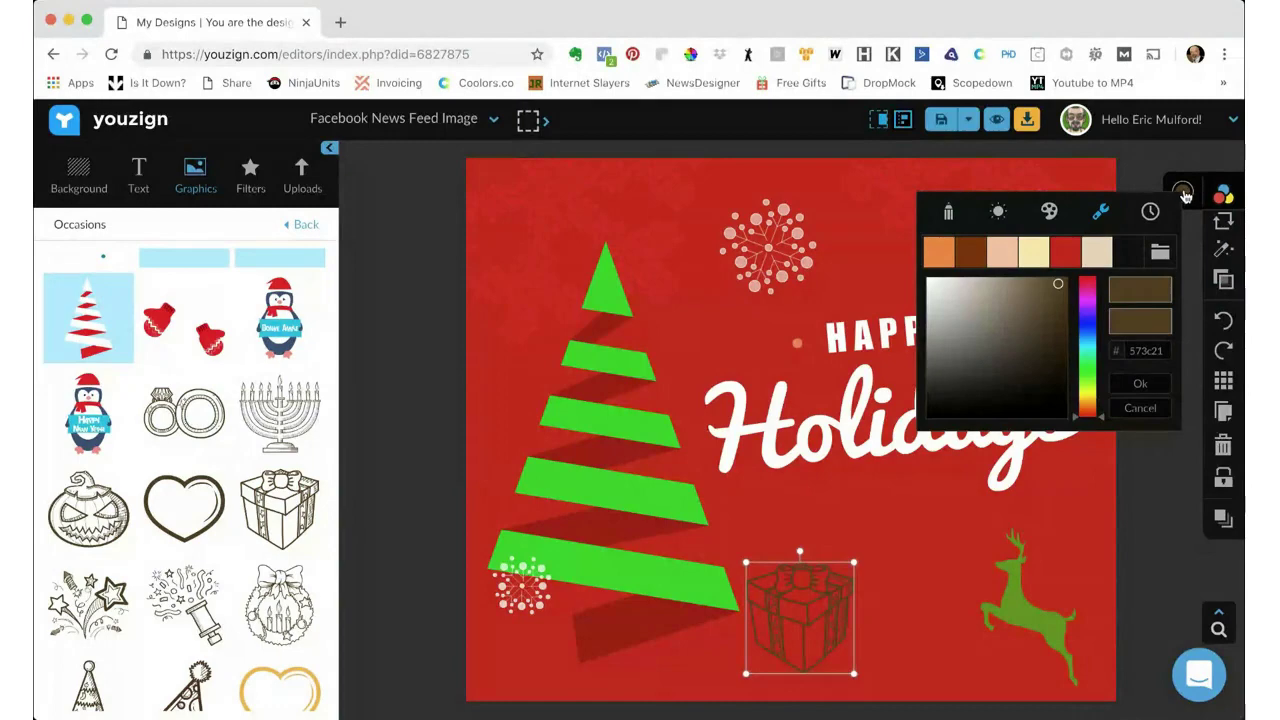
click(1049, 211)
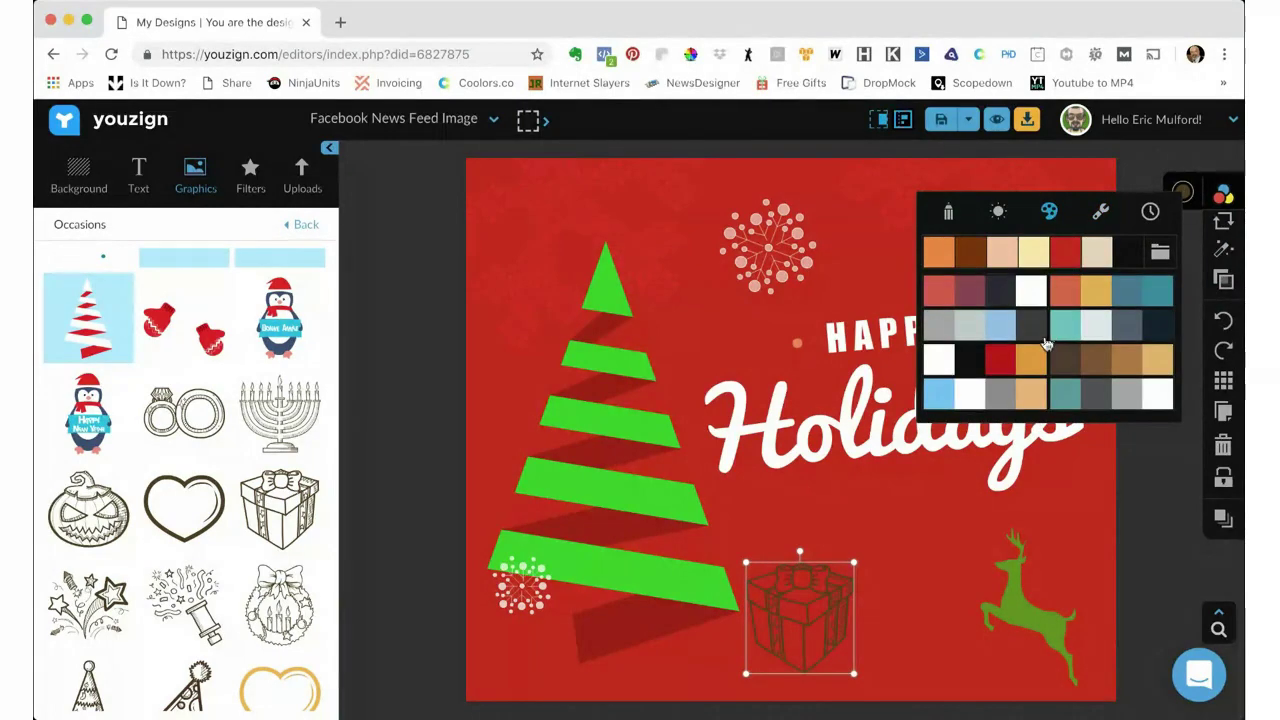
click(1103, 326)
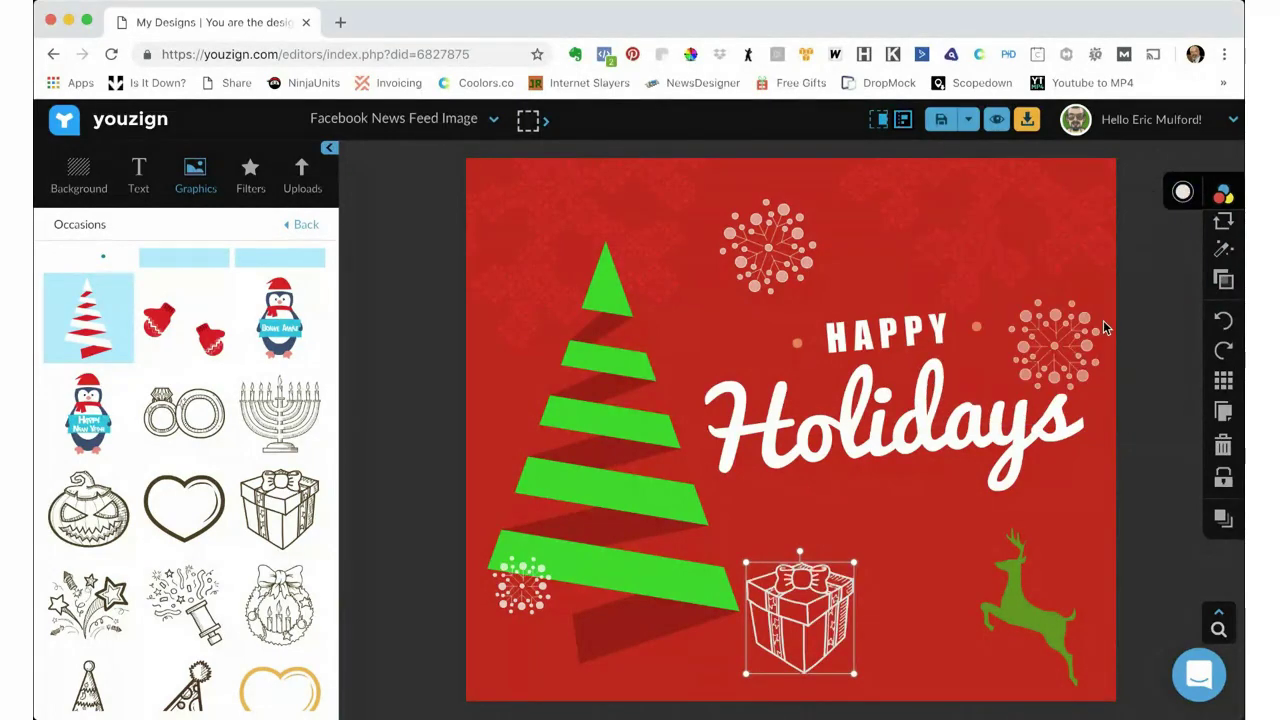
click(885, 542)
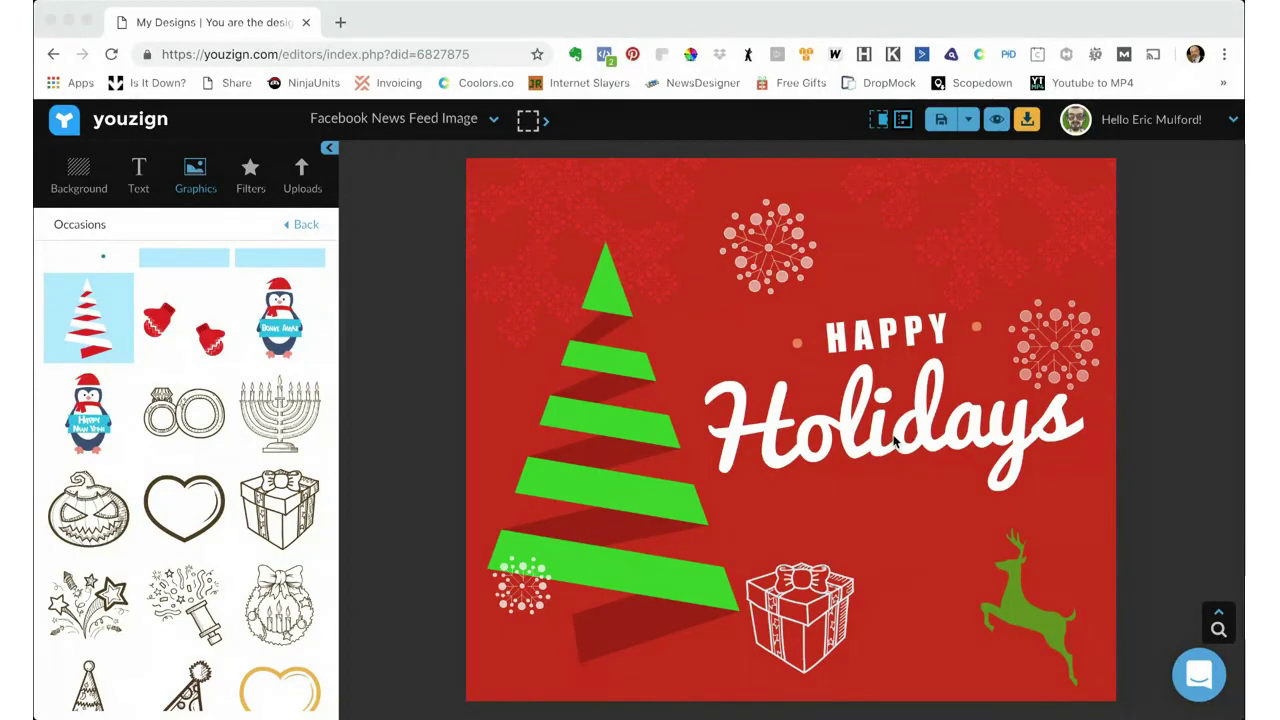
- Give the gift box a white shadow with a distance of 30
click(820, 603)
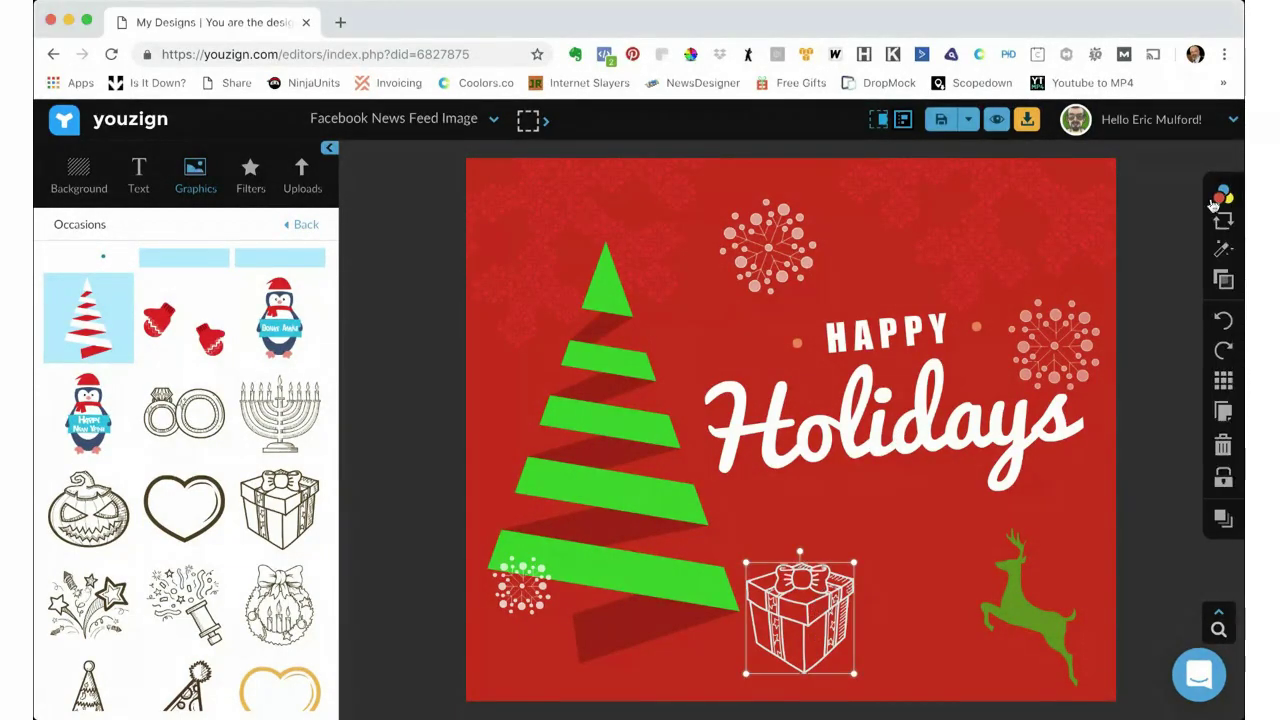
click(1222, 248)
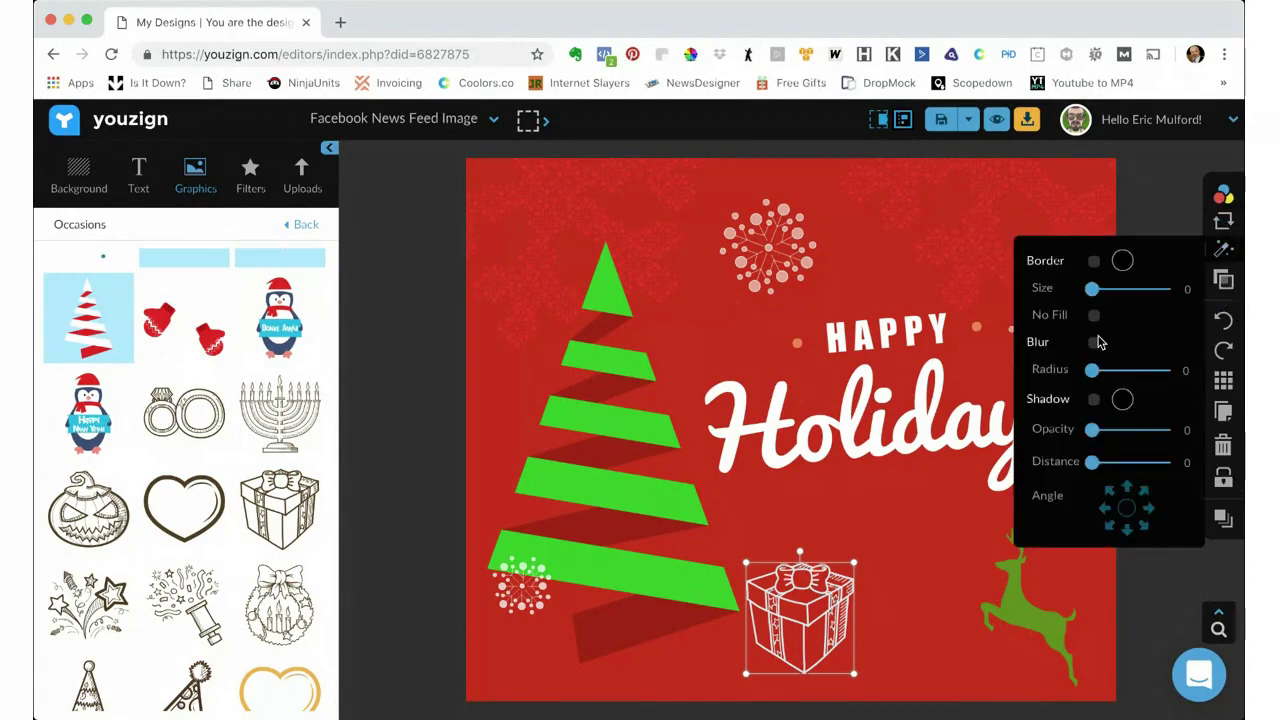
click(1096, 401)
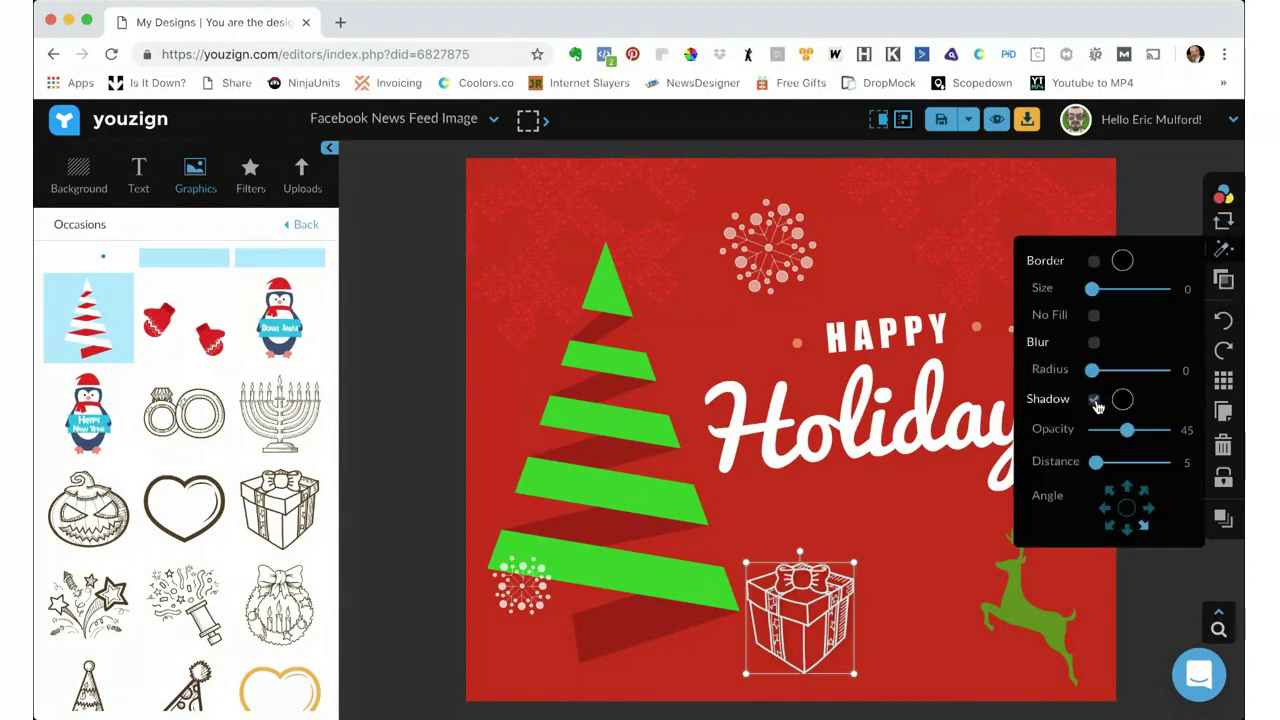
click(1123, 401)
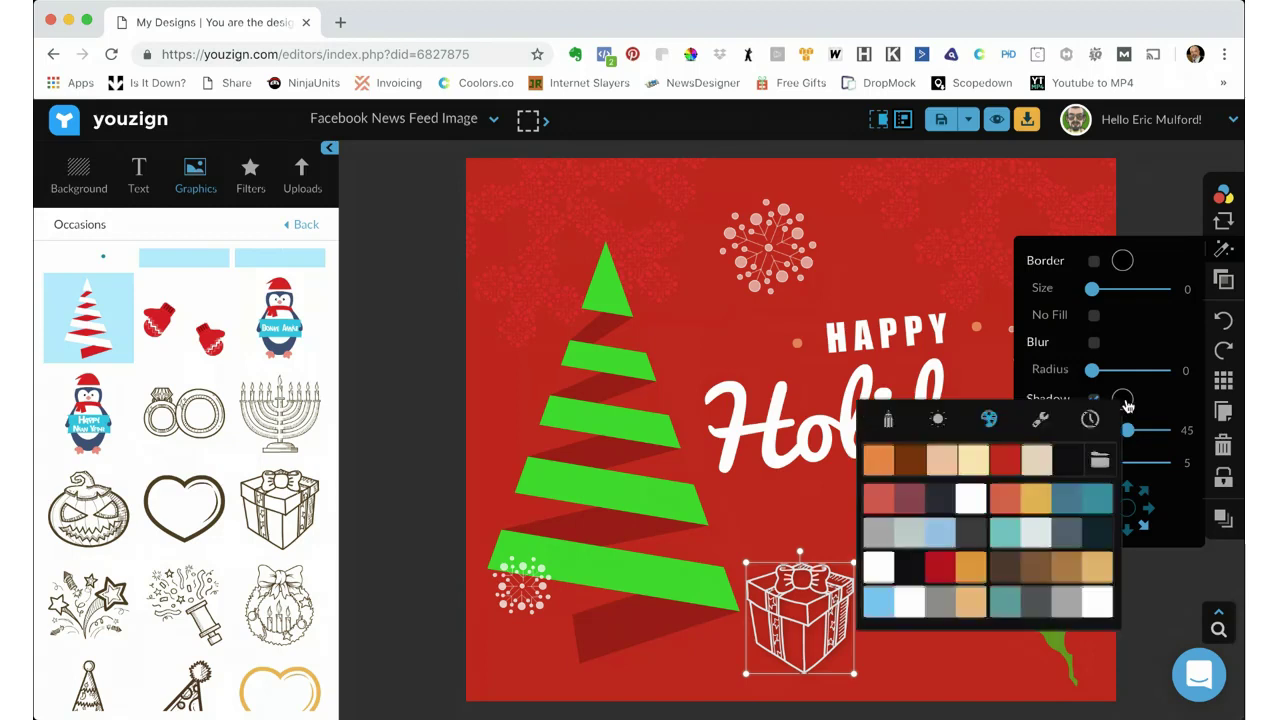
click(1100, 604)
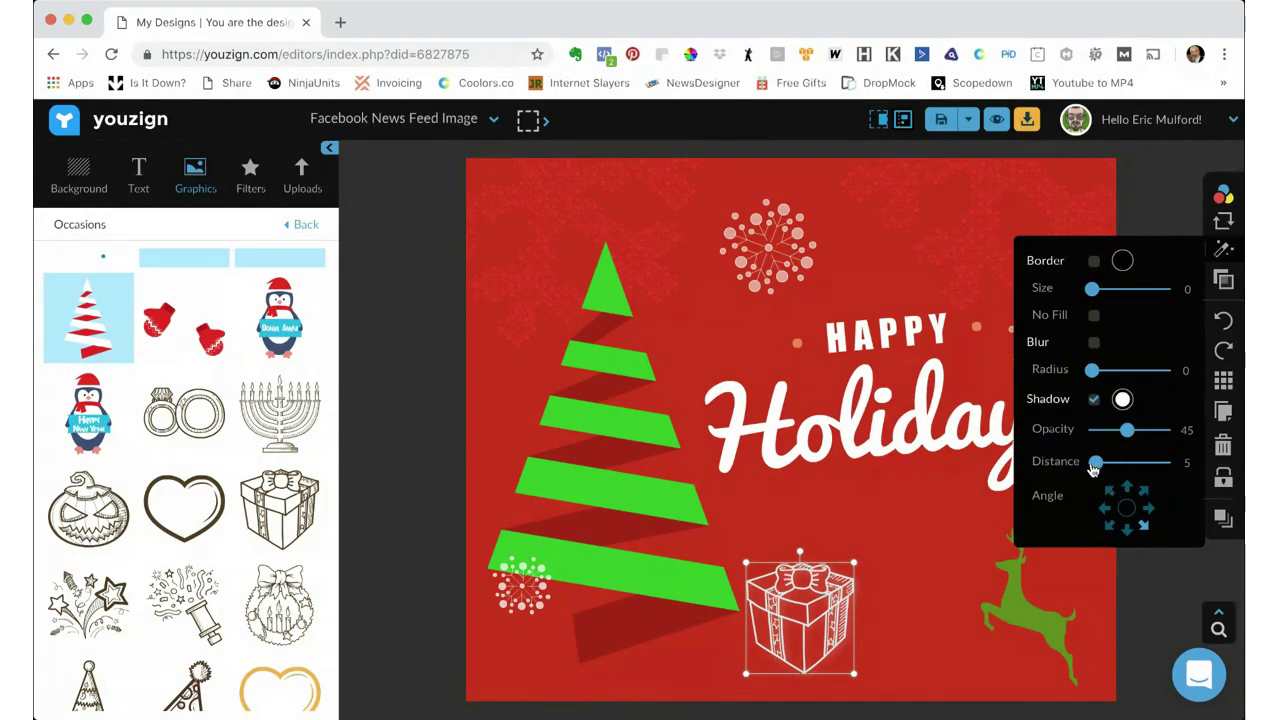
drag(1096, 463, 1116, 469)
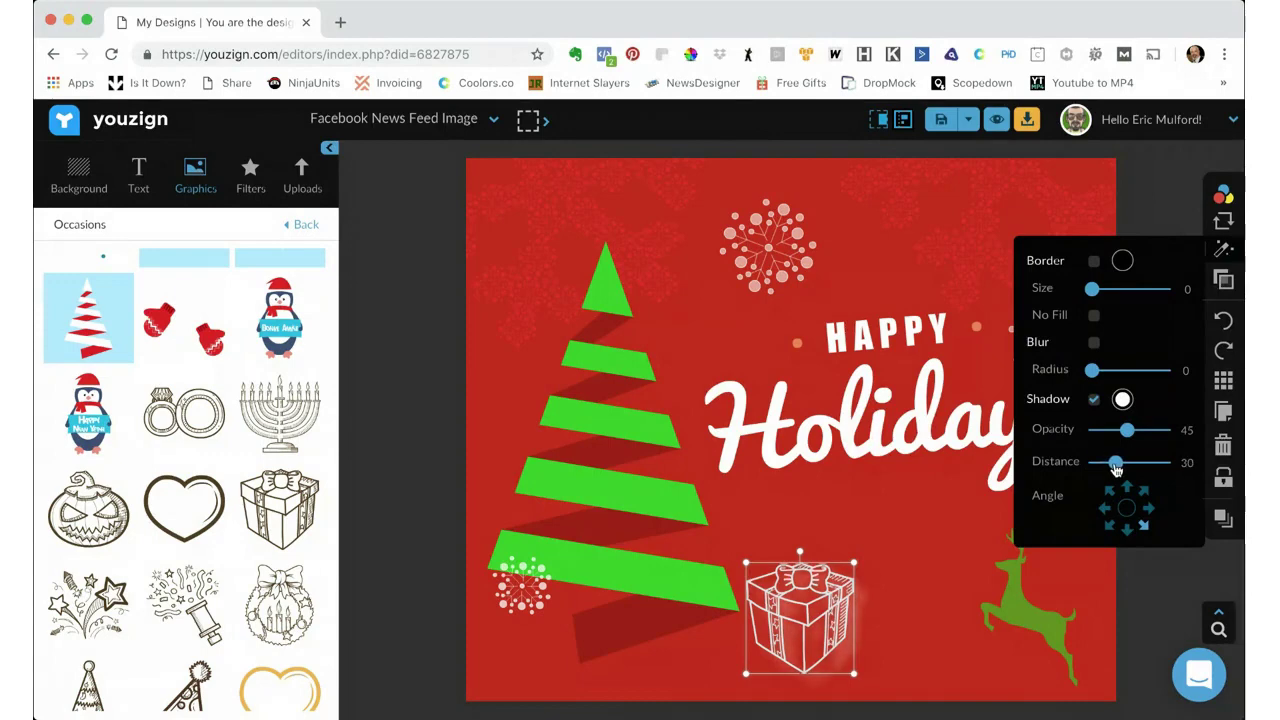
click(937, 497)
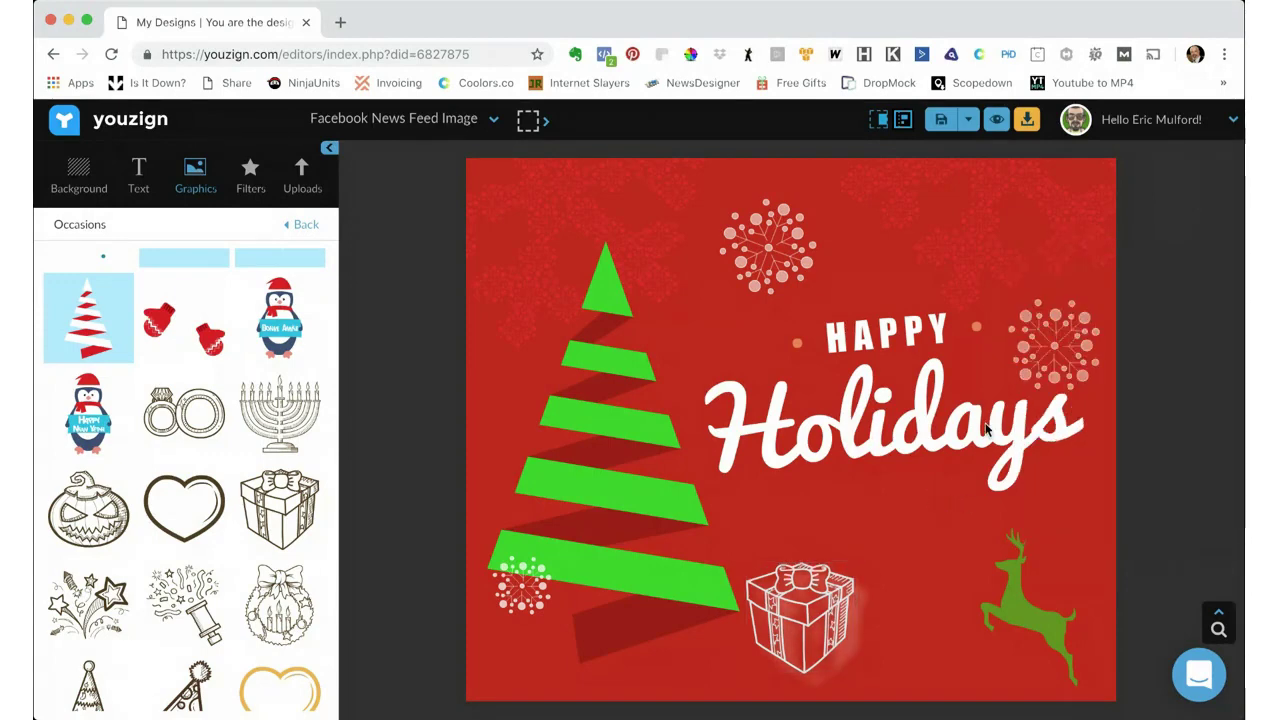
- Add a shadow to the Christmas tree and set the shadow's opacity to 55
click(610, 488)
click(1222, 249)
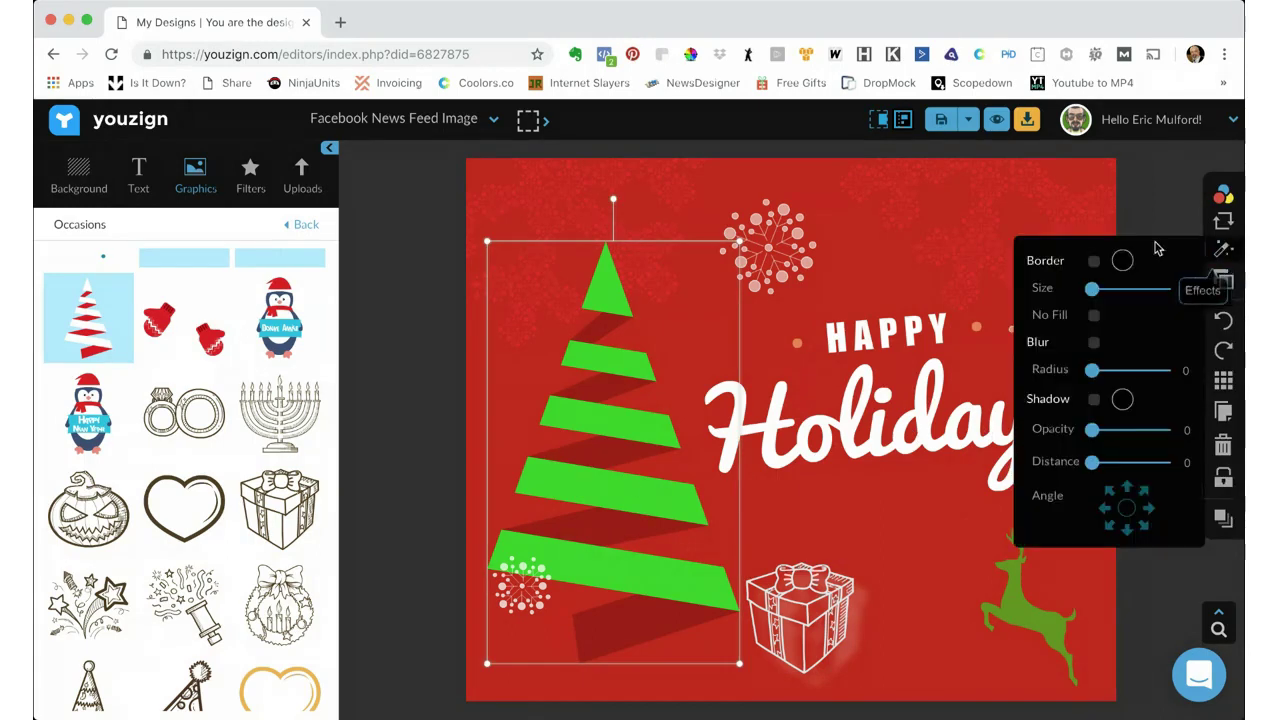
click(1095, 400)
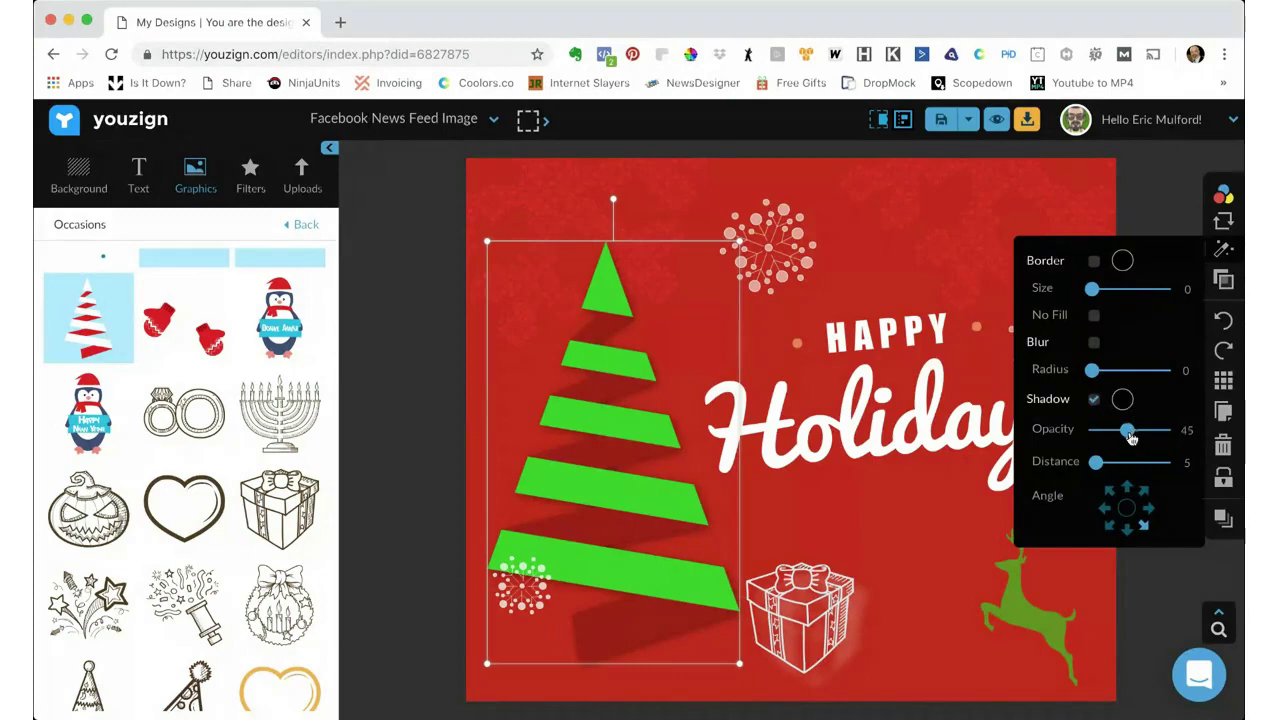
drag(1128, 441, 1140, 440)
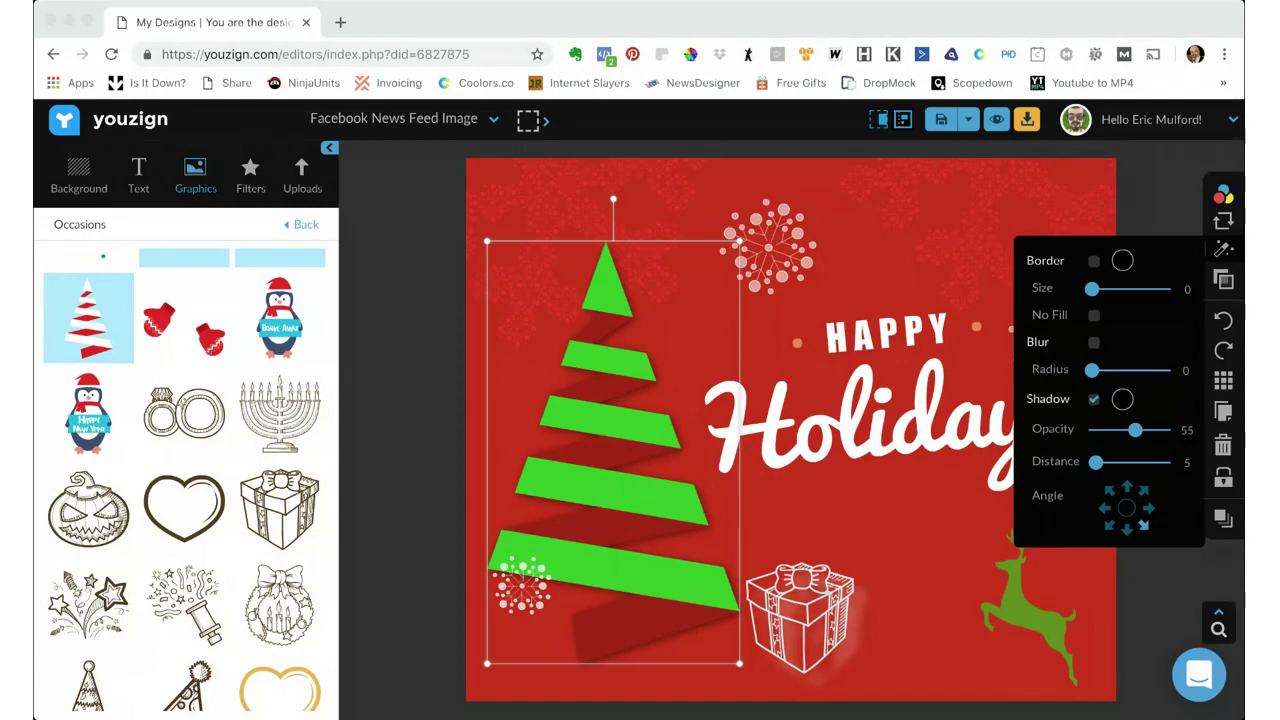
click(920, 415)
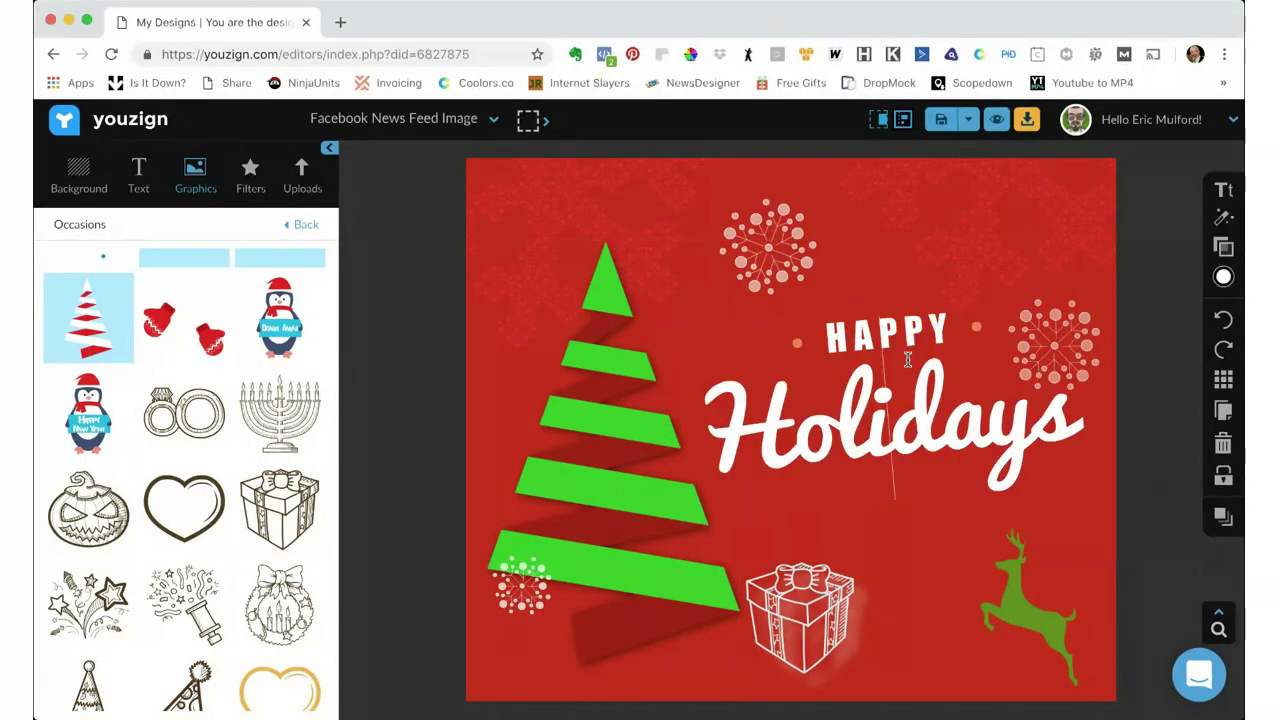
click(919, 322)
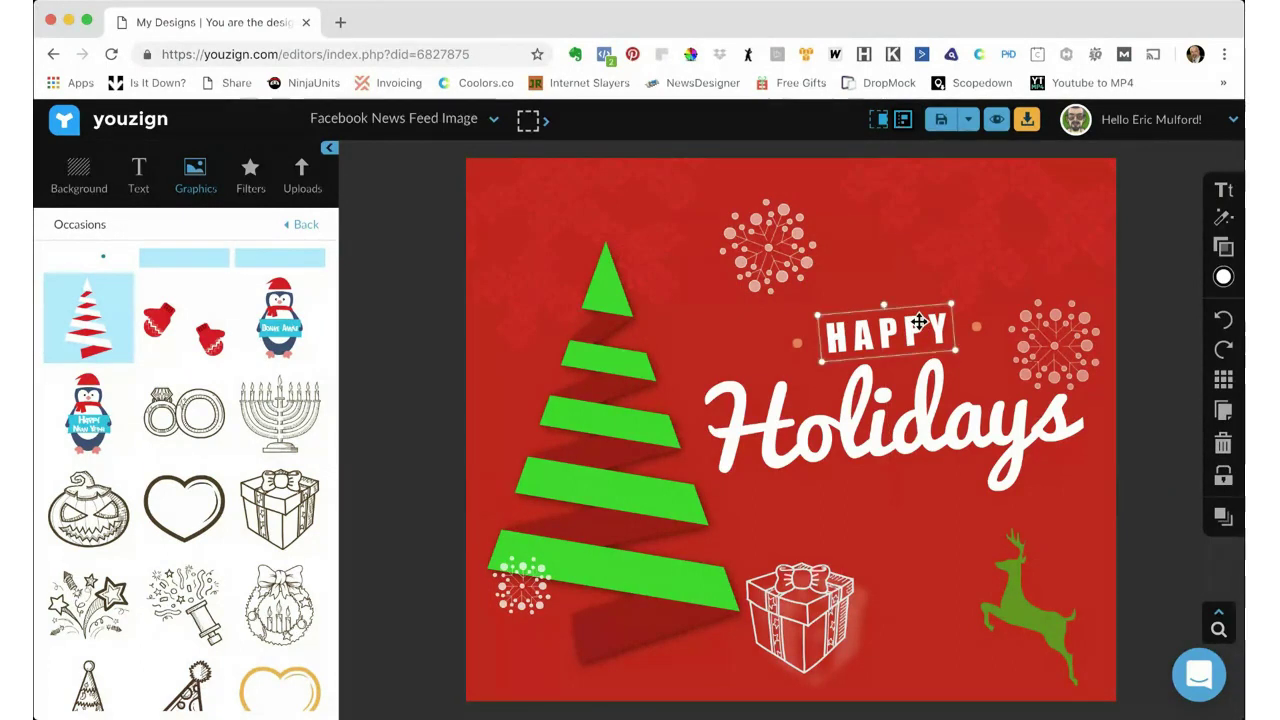
double_click(919, 322)
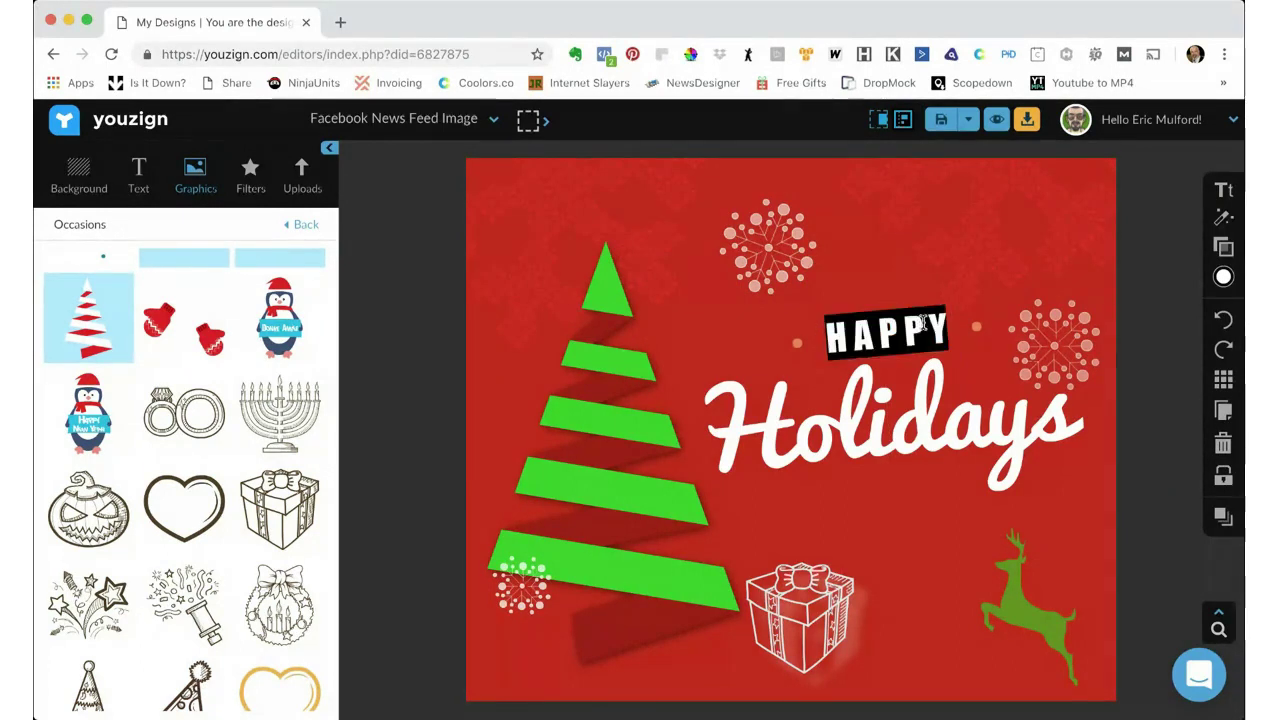
drag(903, 326, 913, 326)
click(905, 302)
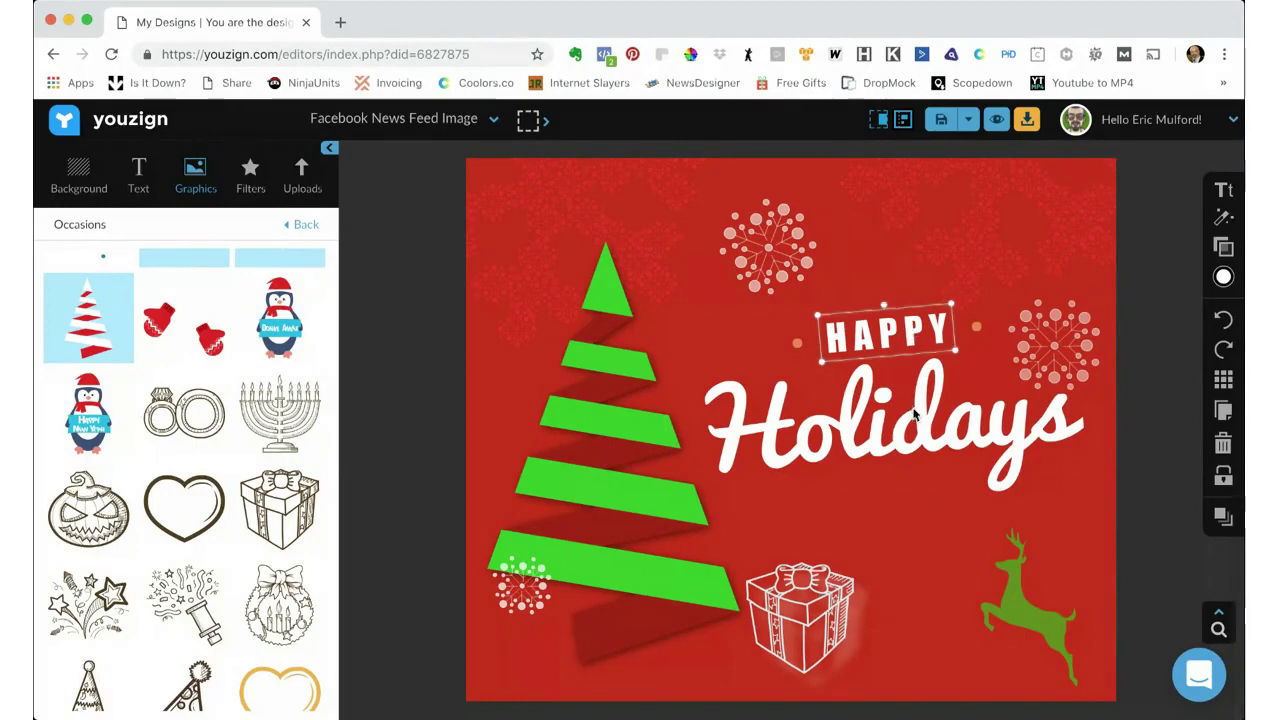
click(900, 333)
click(899, 328)
click(908, 388)
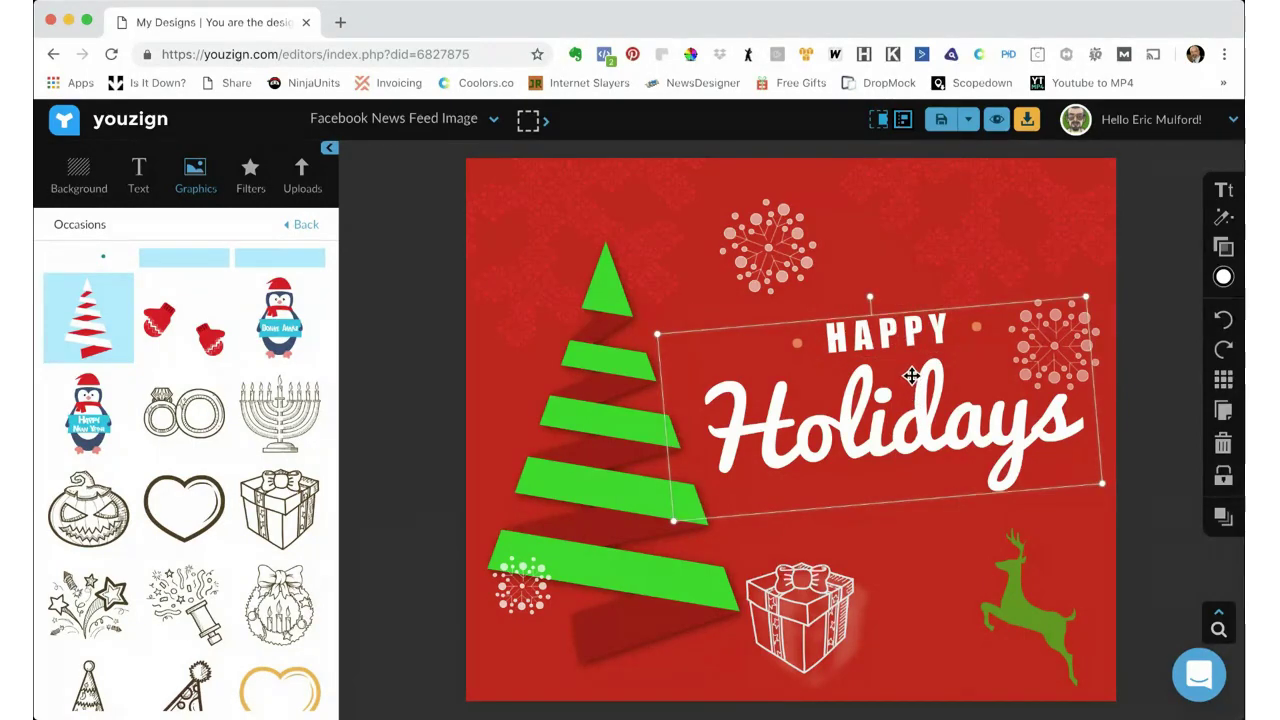
- Recolor only the two P letters in HAPPY to the bright green of the Christmas tree using the custom color picker
click(913, 333)
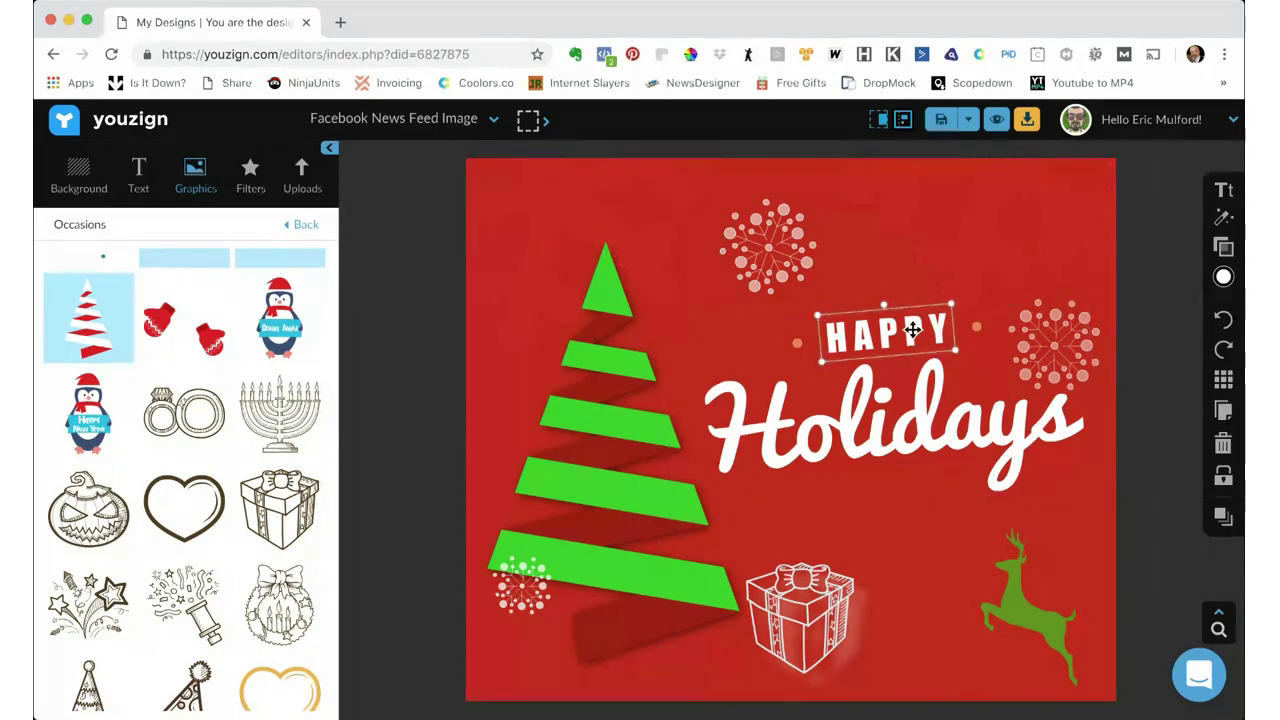
double_click(913, 330)
click(922, 322)
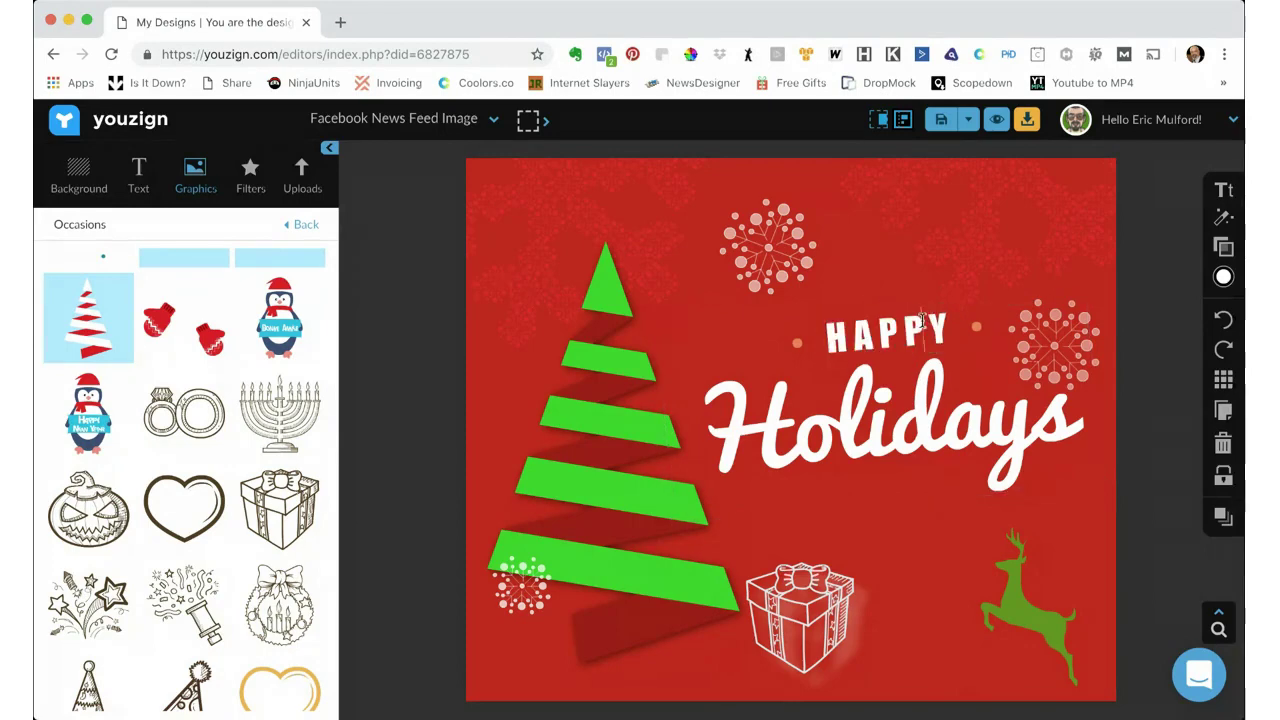
drag(922, 322, 878, 328)
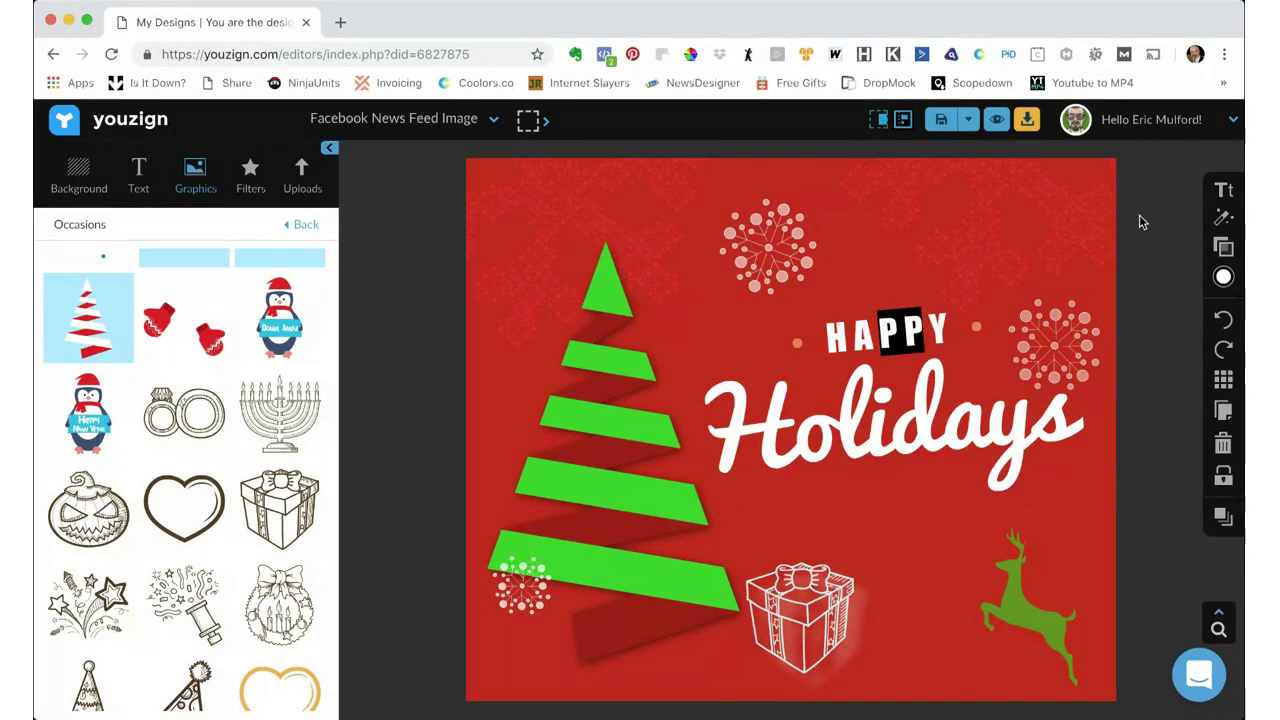
click(1223, 278)
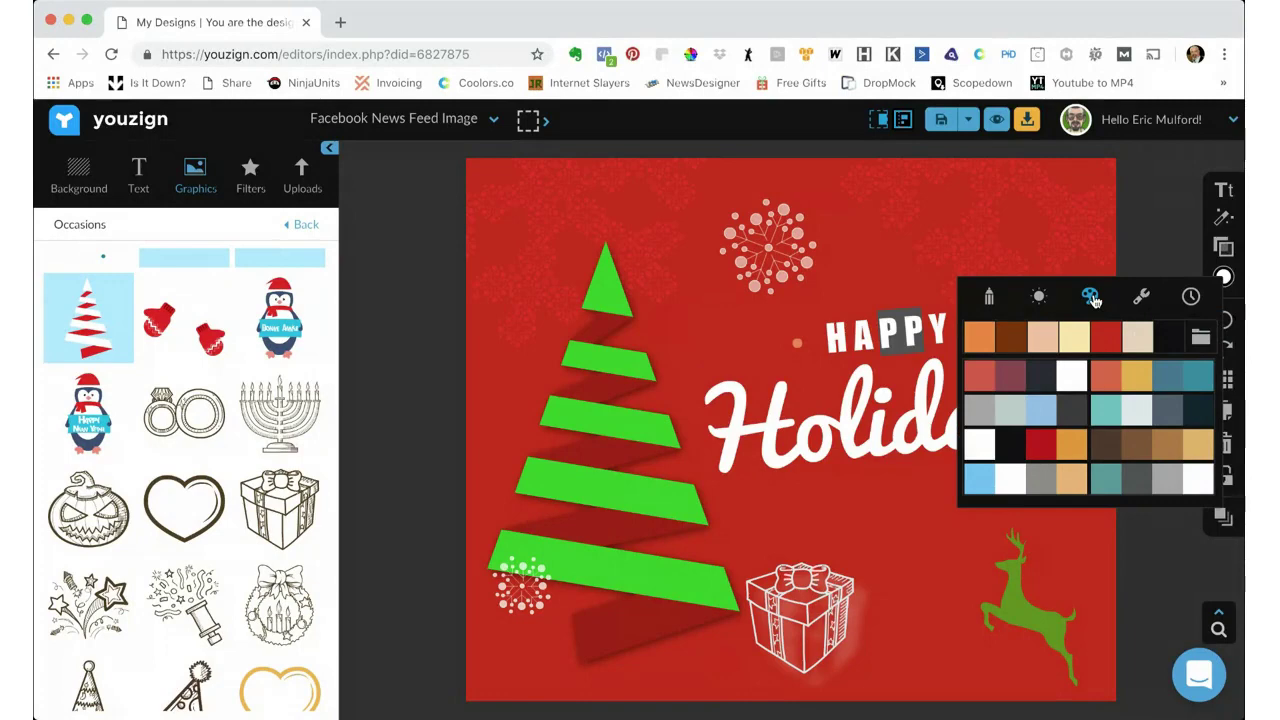
click(1038, 296)
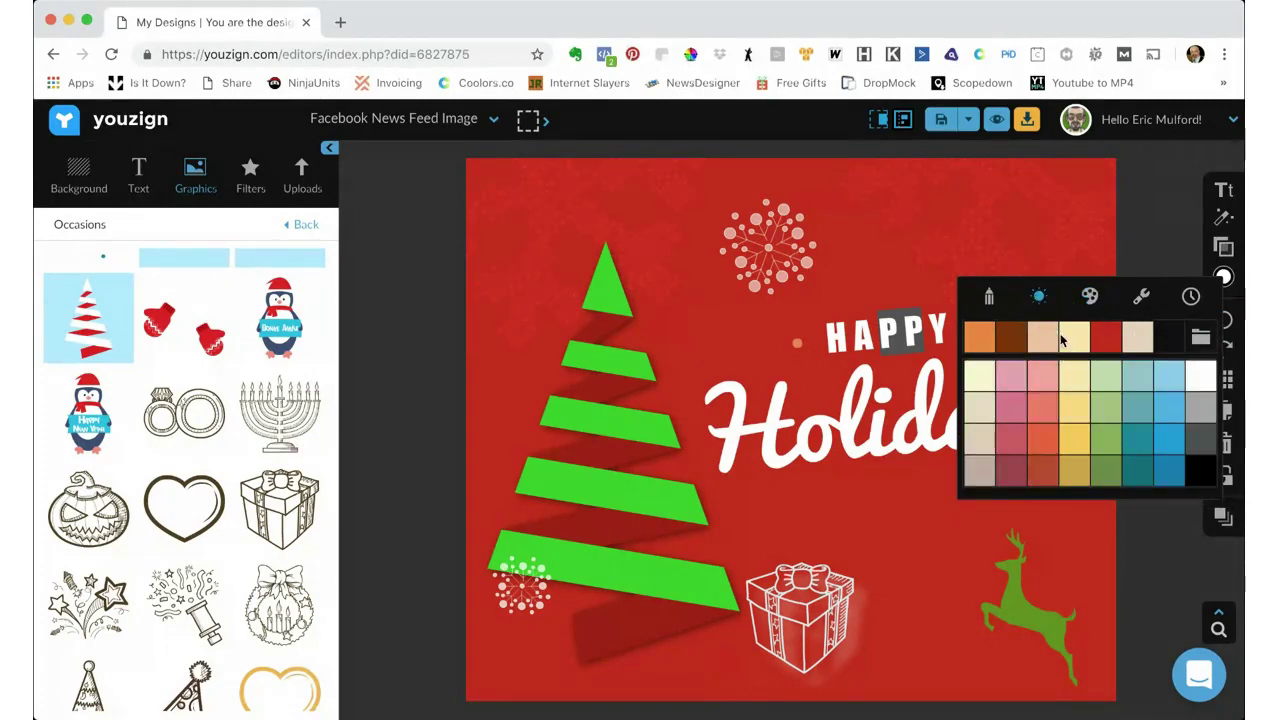
click(988, 295)
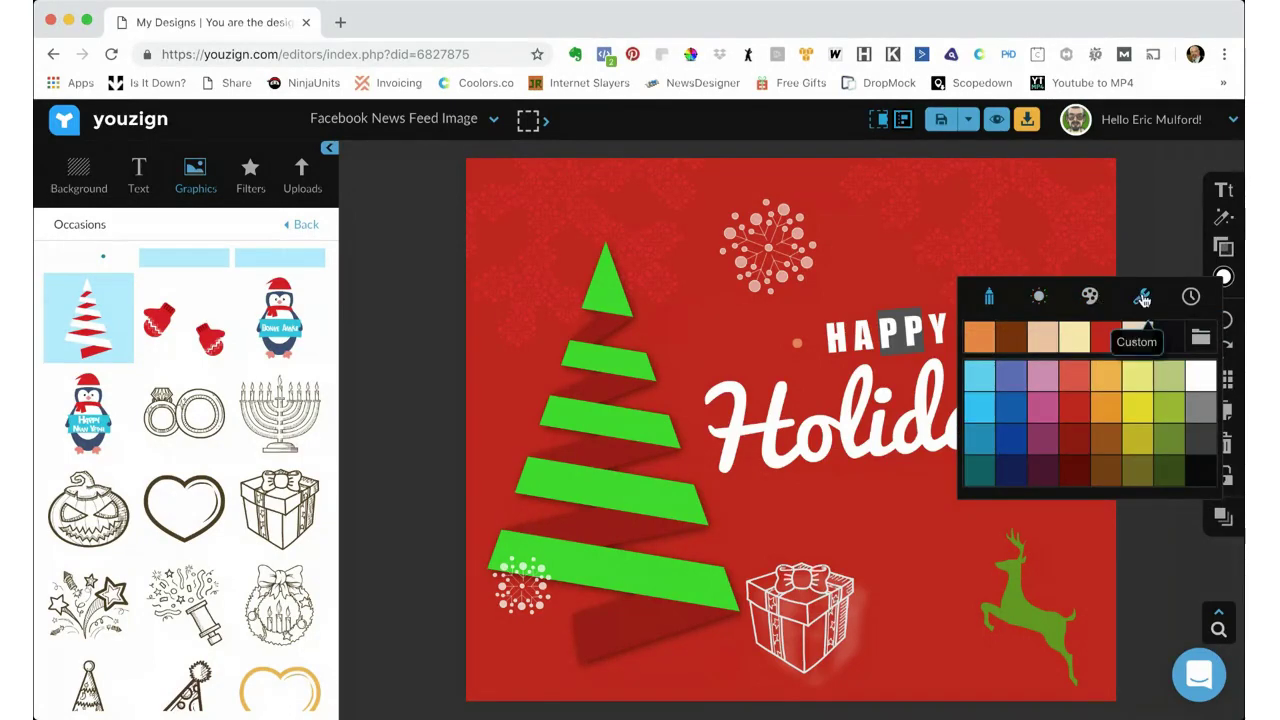
click(1142, 297)
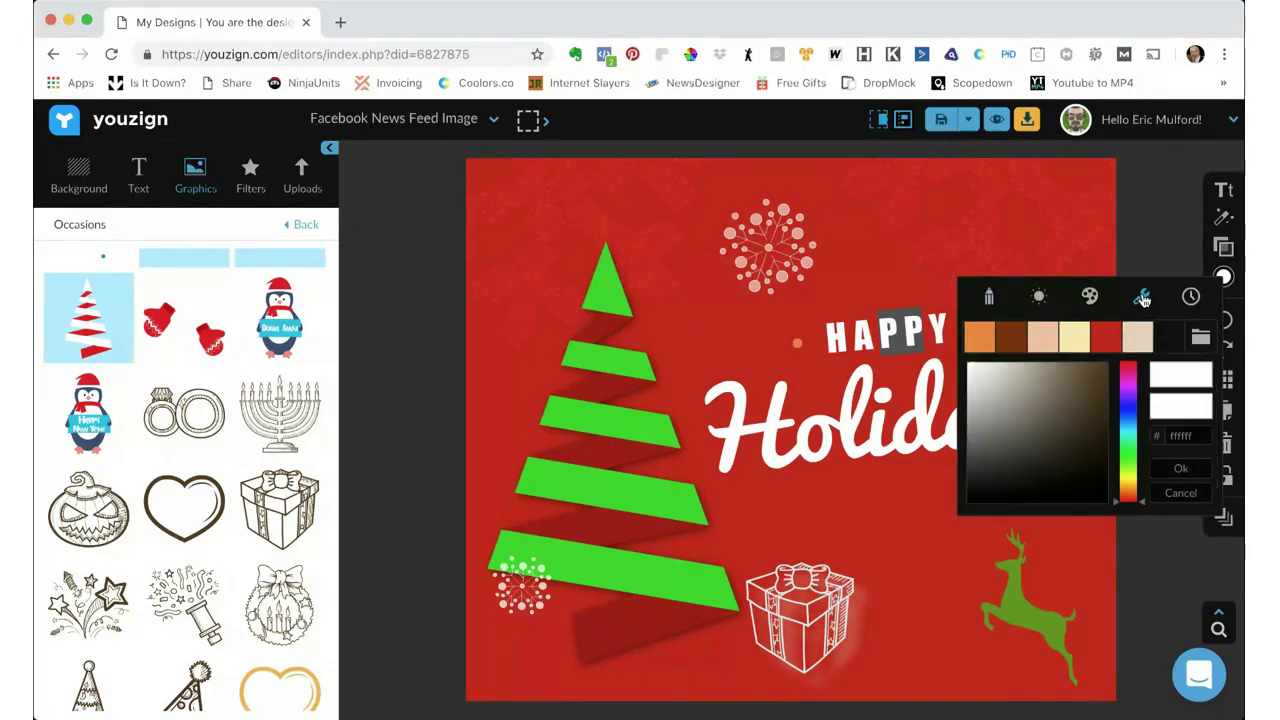
click(599, 355)
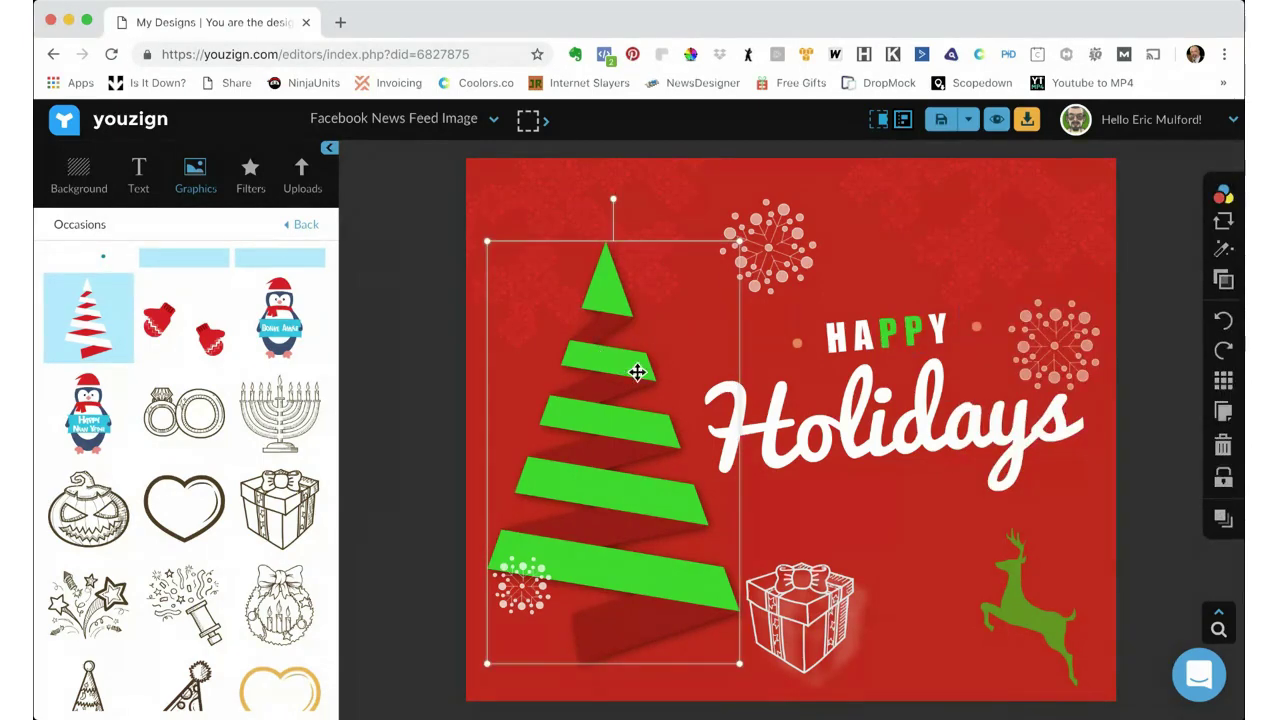
click(958, 512)
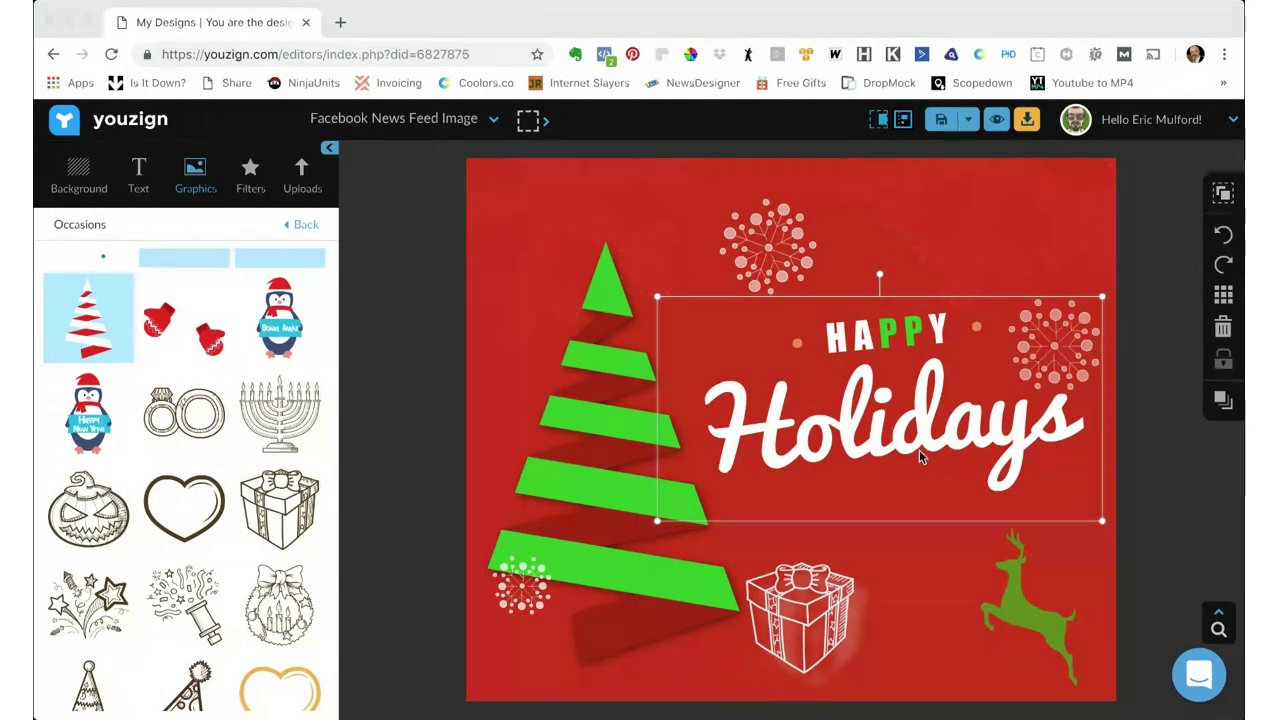
click(919, 413)
click(903, 320)
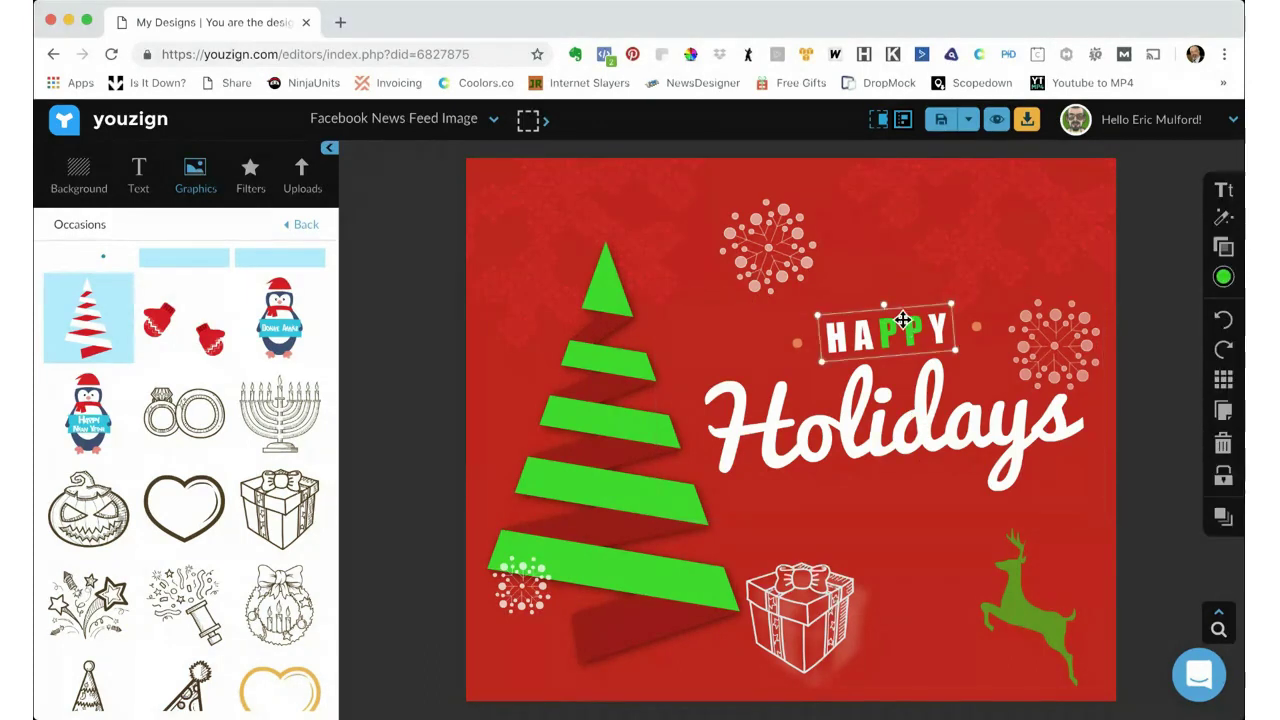
double_click(903, 320)
click(975, 374)
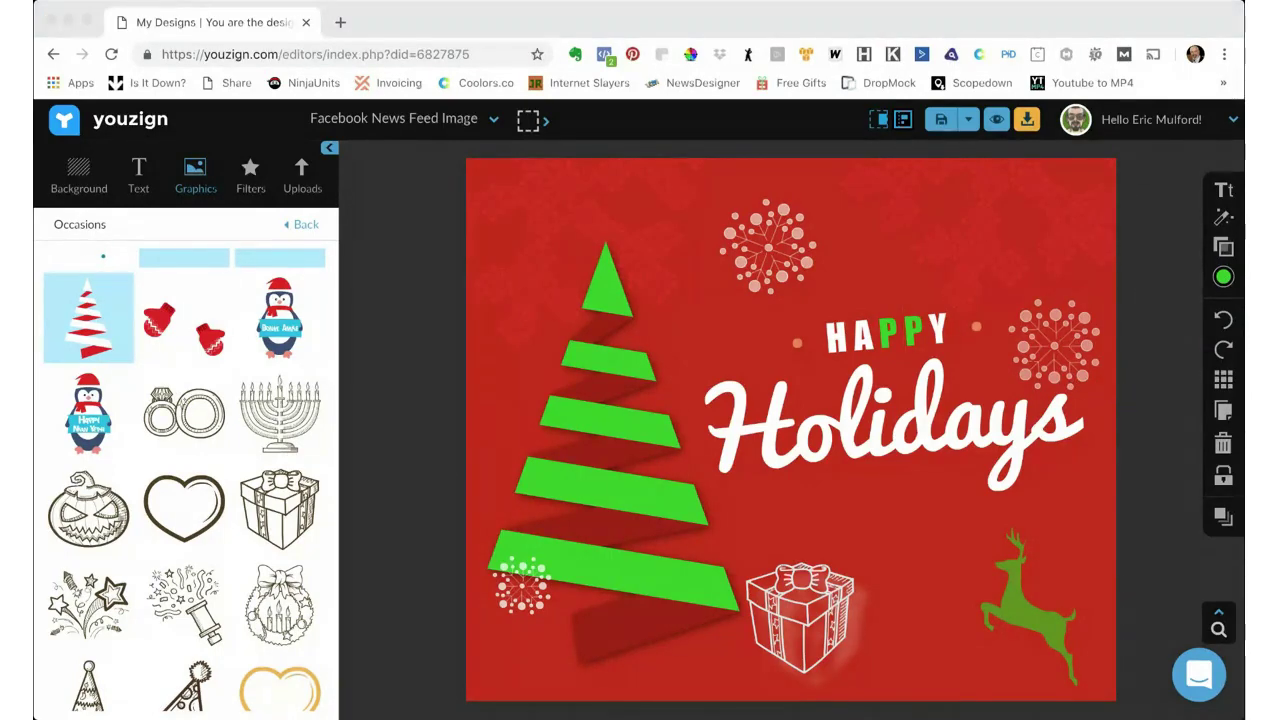
click(938, 422)
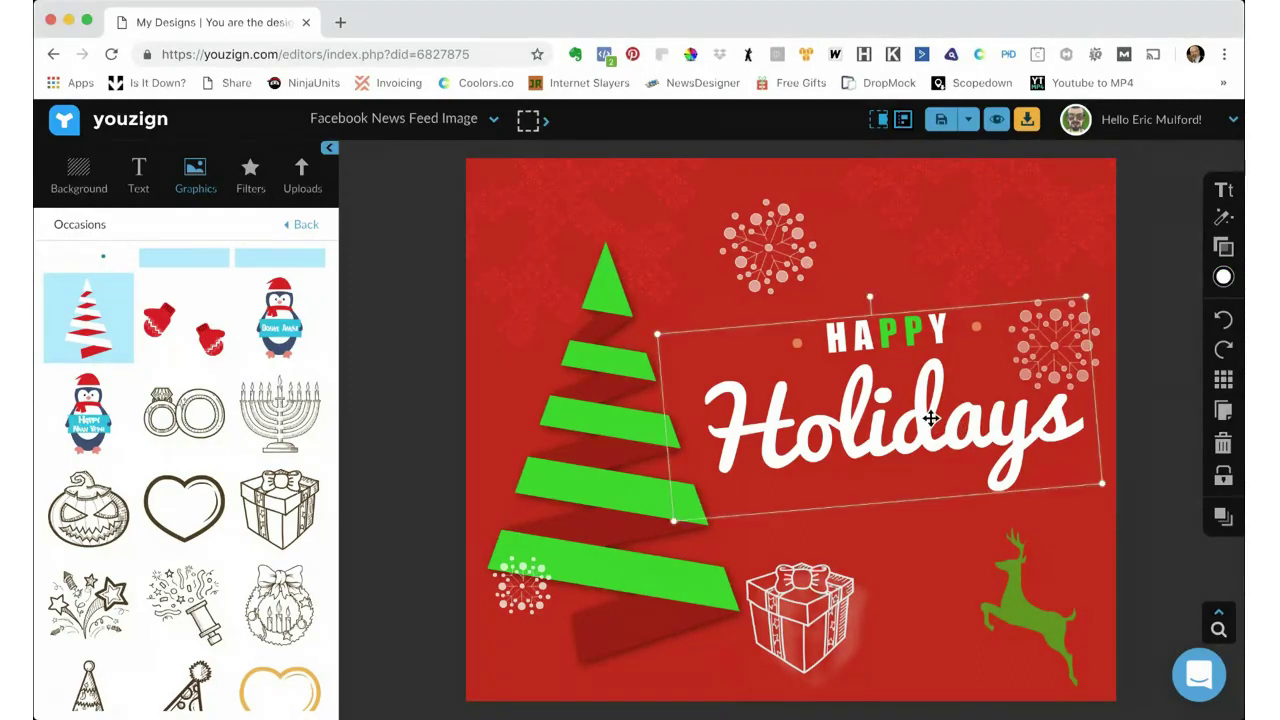
- Change the gift box's shadow color to dark slate gray from the theme palettes
click(838, 636)
click(1223, 248)
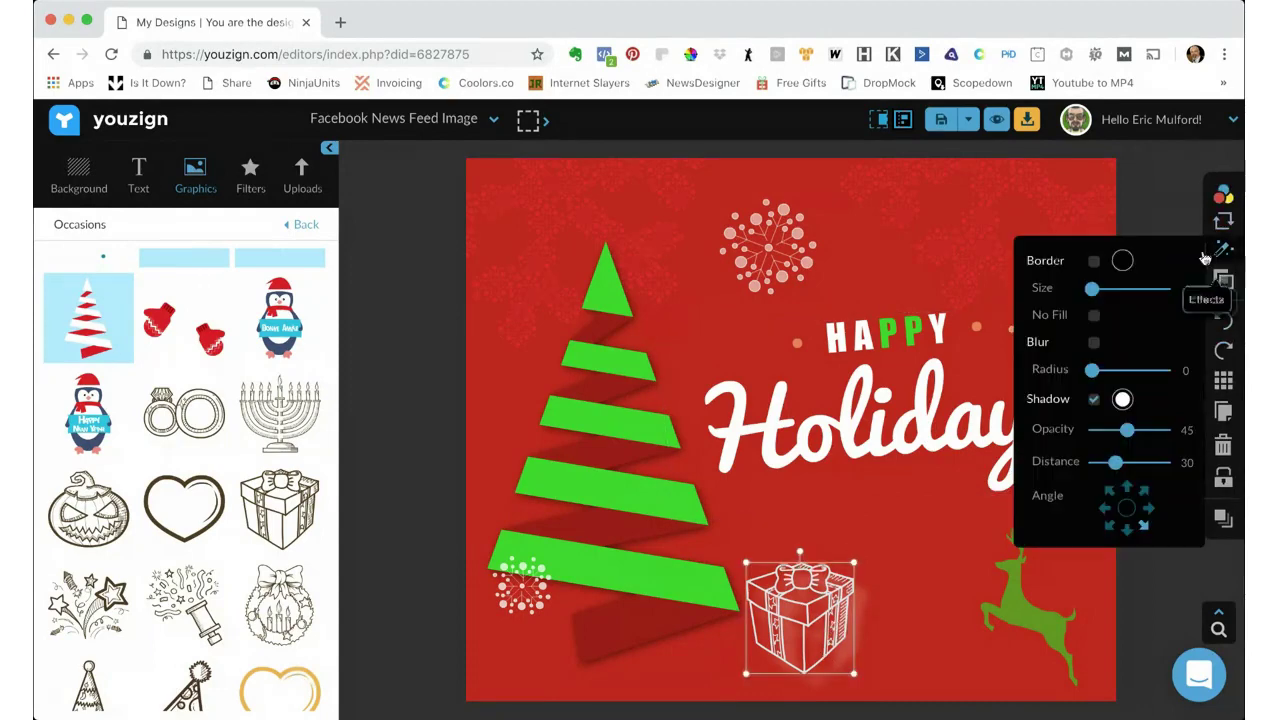
click(1122, 399)
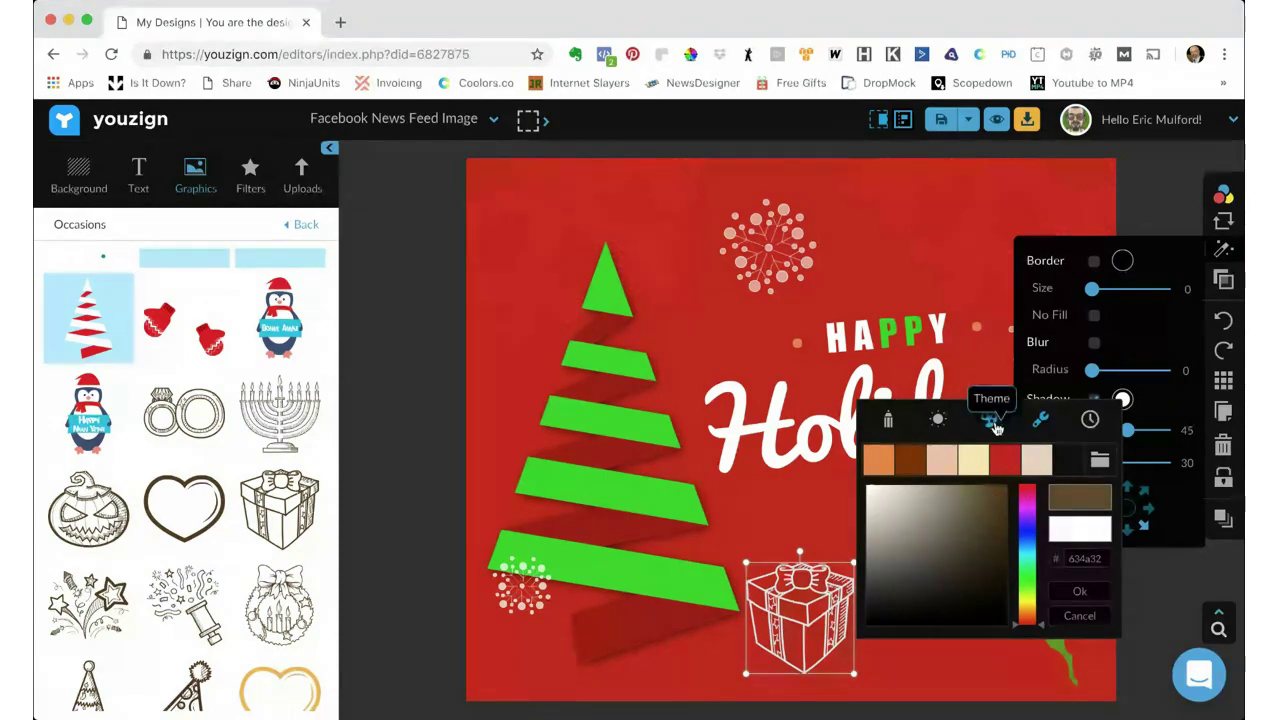
click(988, 418)
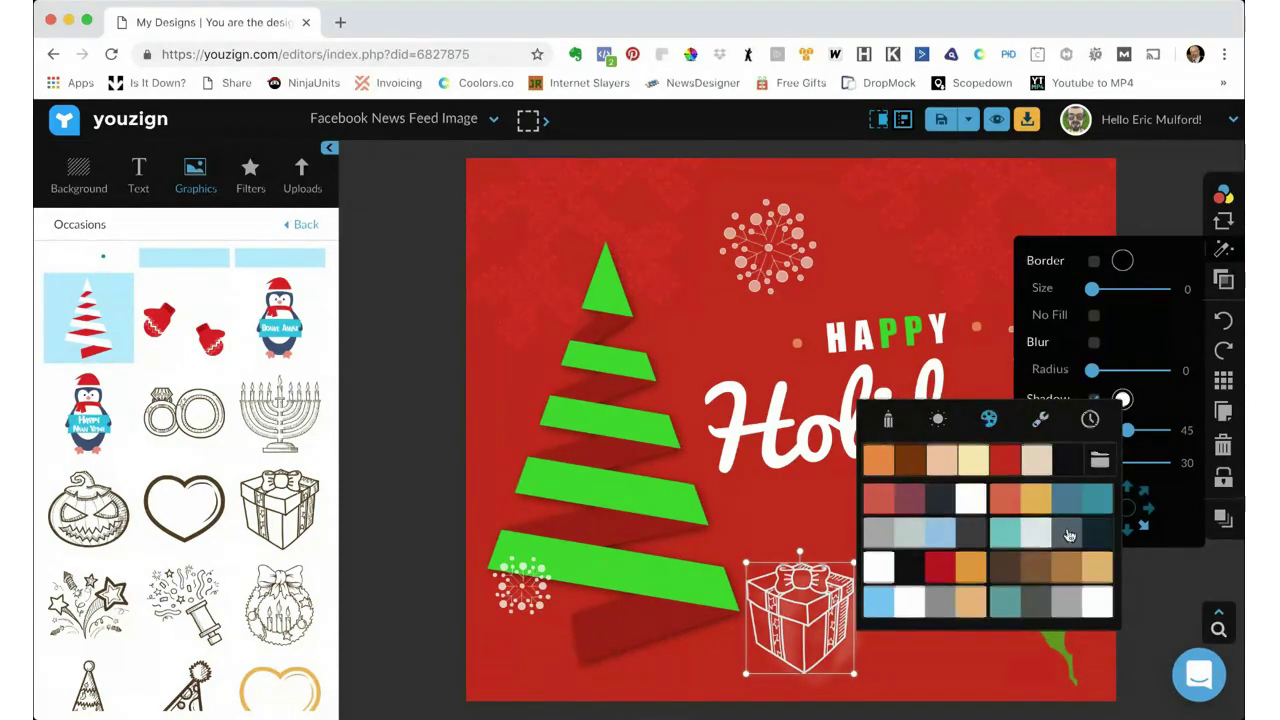
click(1066, 531)
click(946, 567)
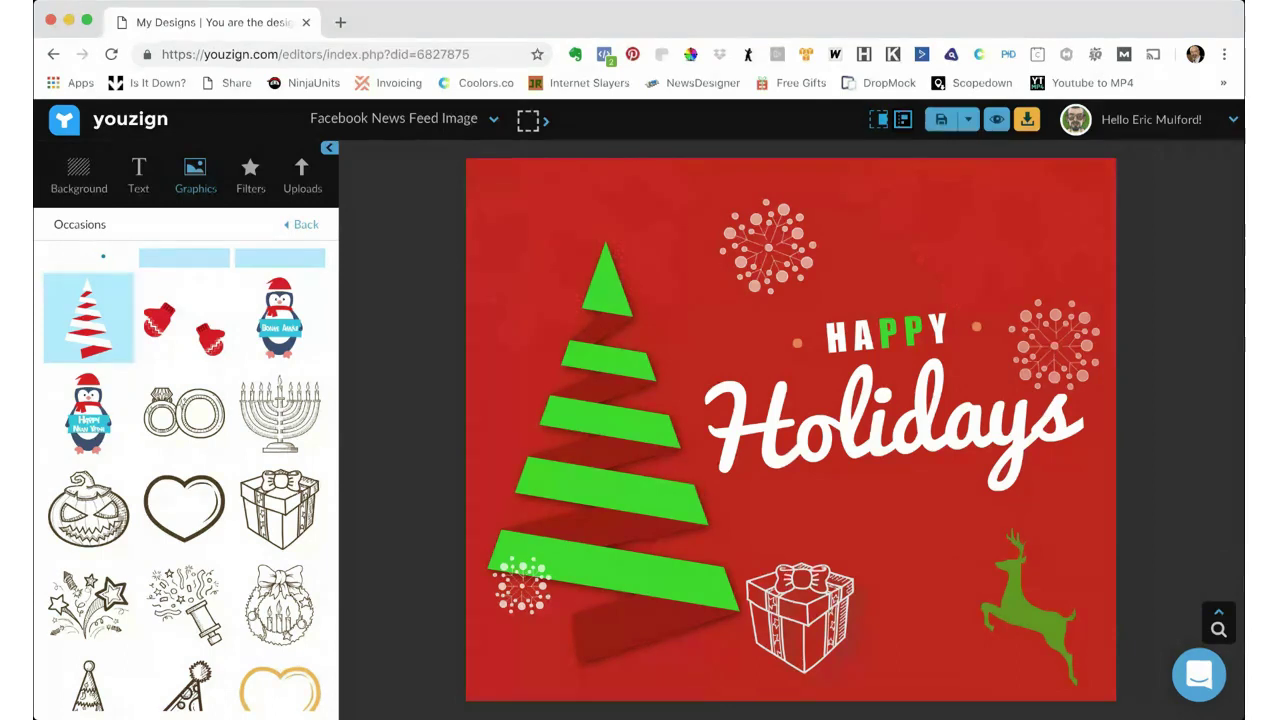
- Duplicate the snowflake above HAPPY, move the copy below the Holidays text and shrink it to about half size
click(1050, 337)
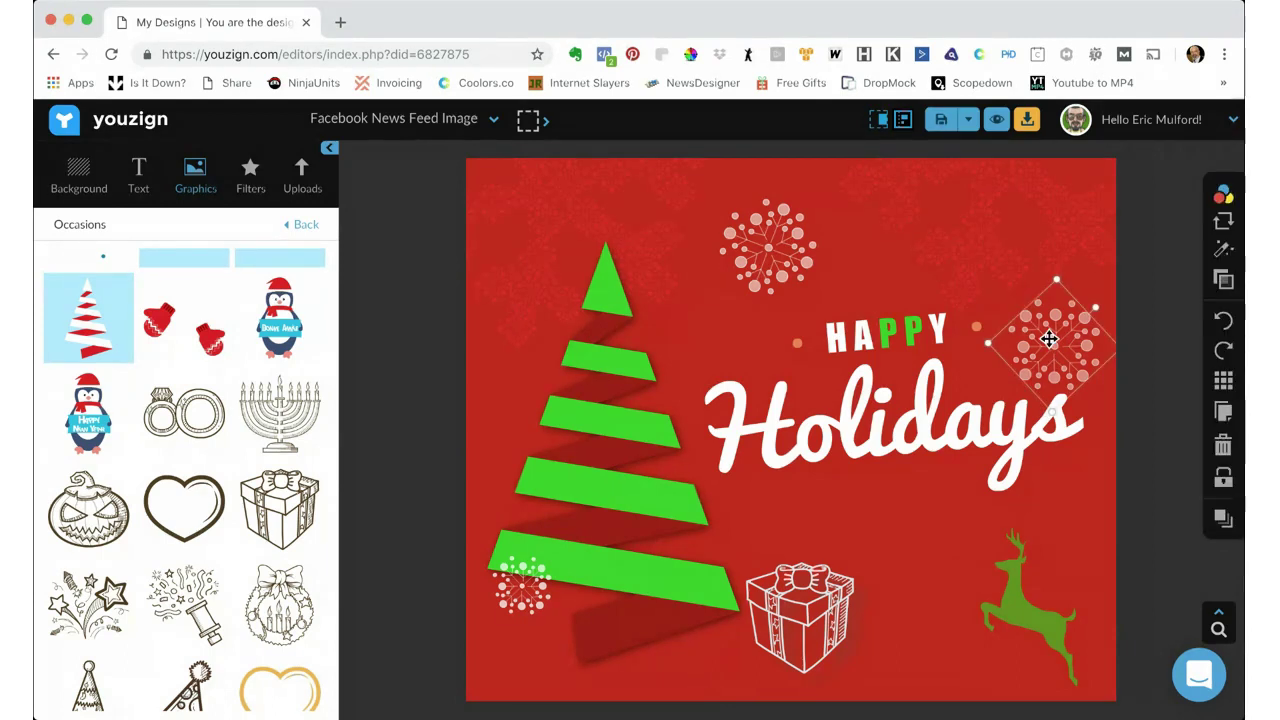
click(778, 240)
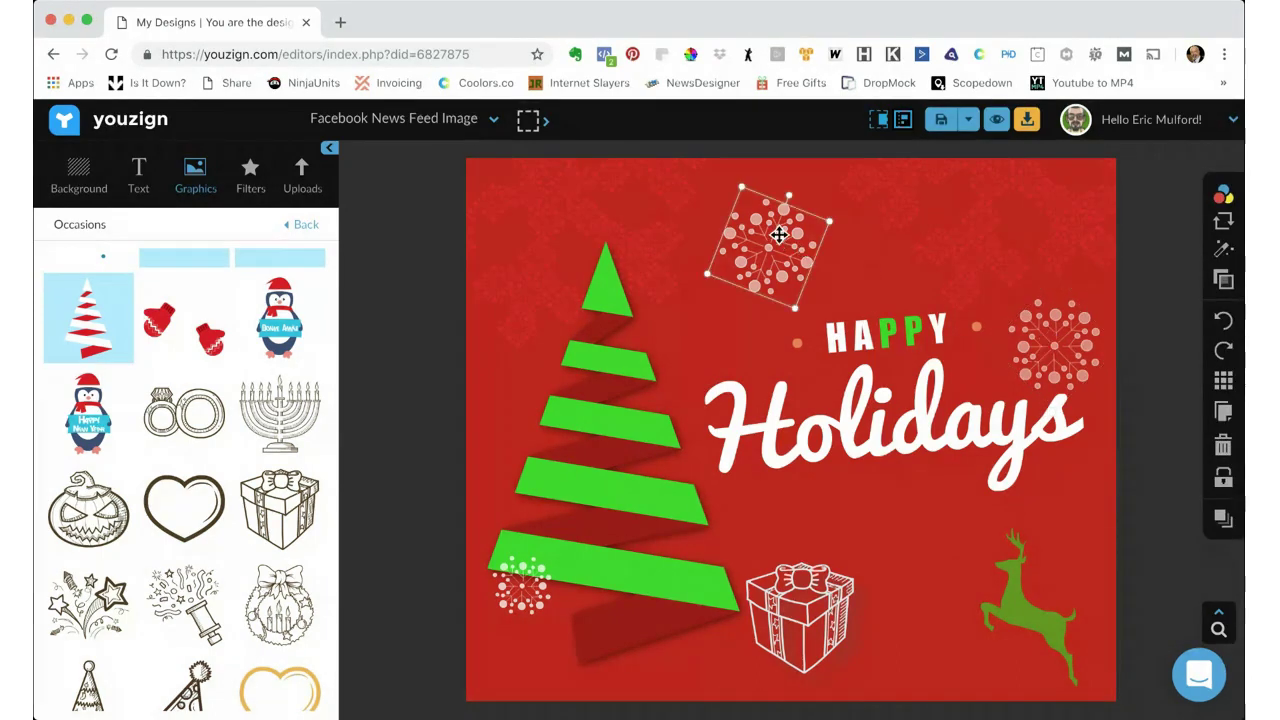
click(1223, 410)
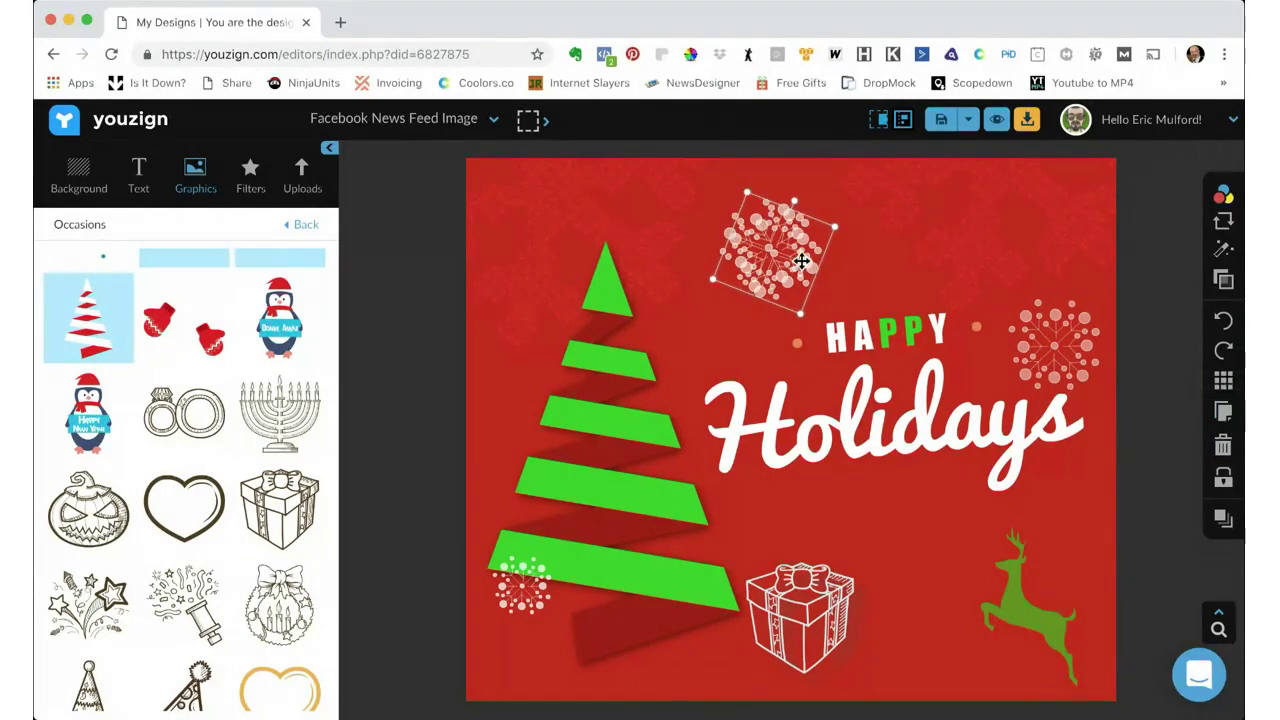
drag(801, 261, 907, 521)
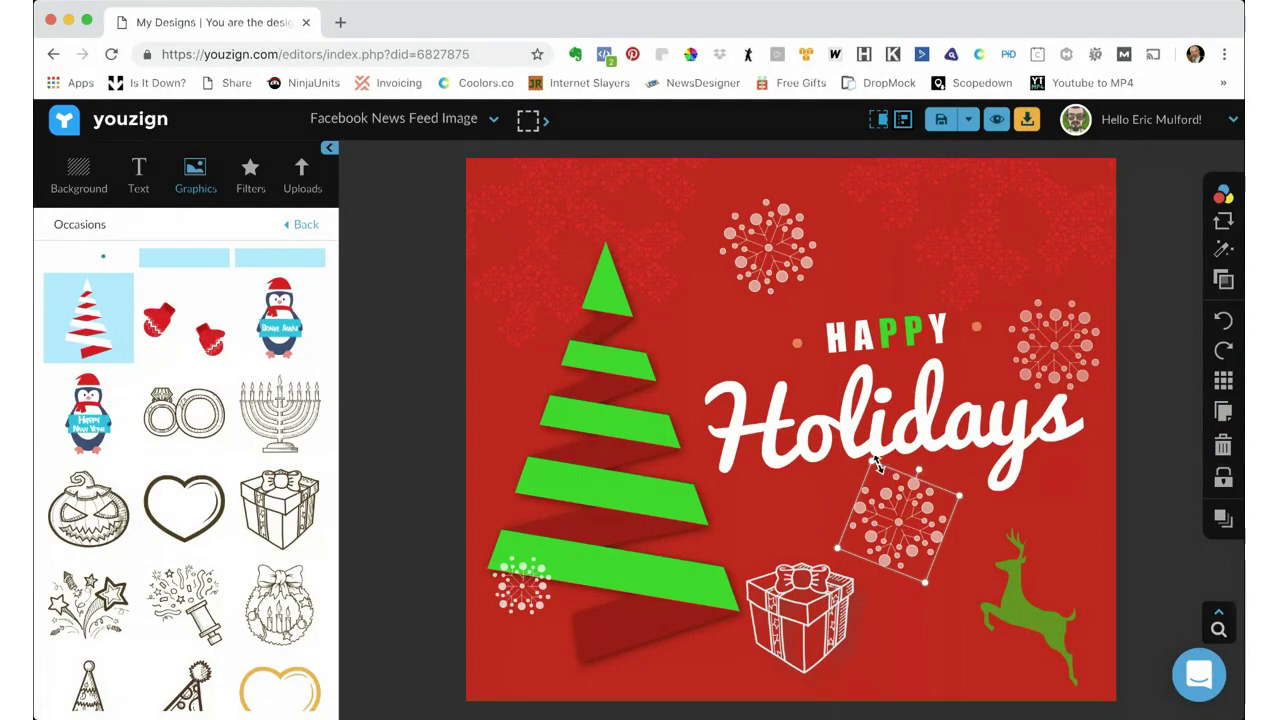
drag(877, 462, 926, 507)
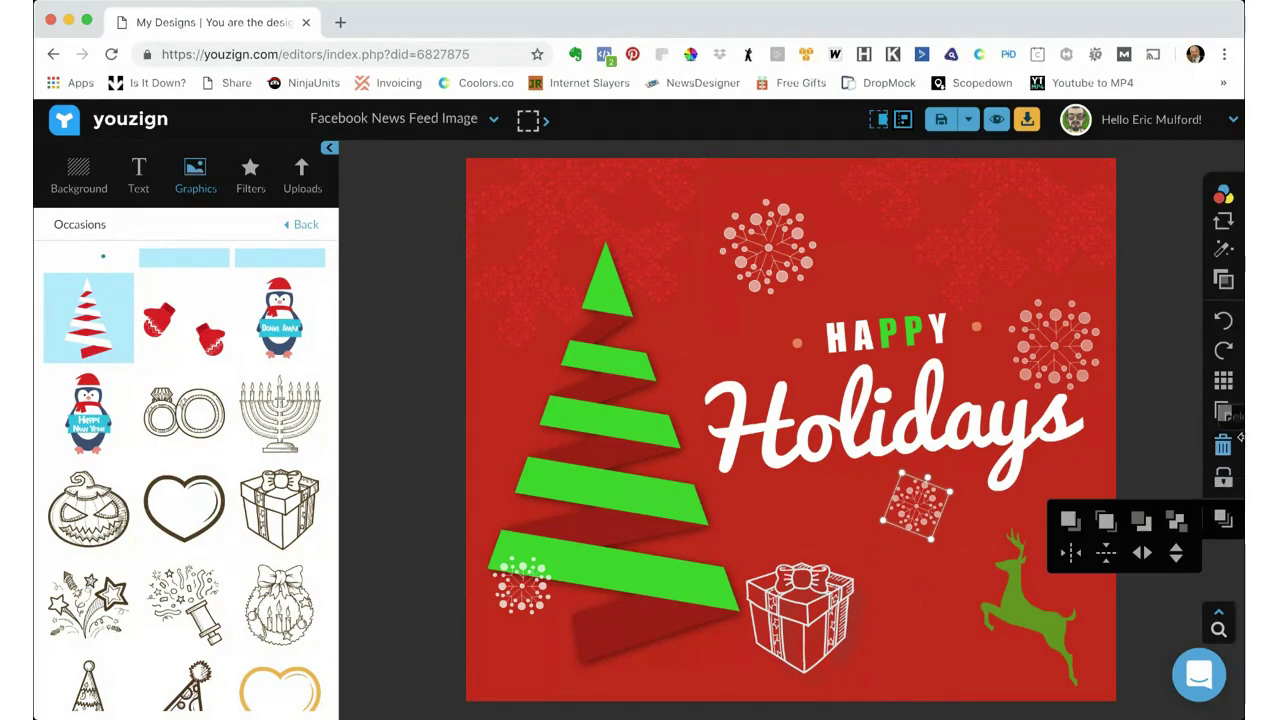
- Duplicate the small snowflake and place the copy diagonally below it, beside the gift box's upper right corner
click(1222, 410)
drag(926, 508, 874, 570)
drag(912, 518, 877, 530)
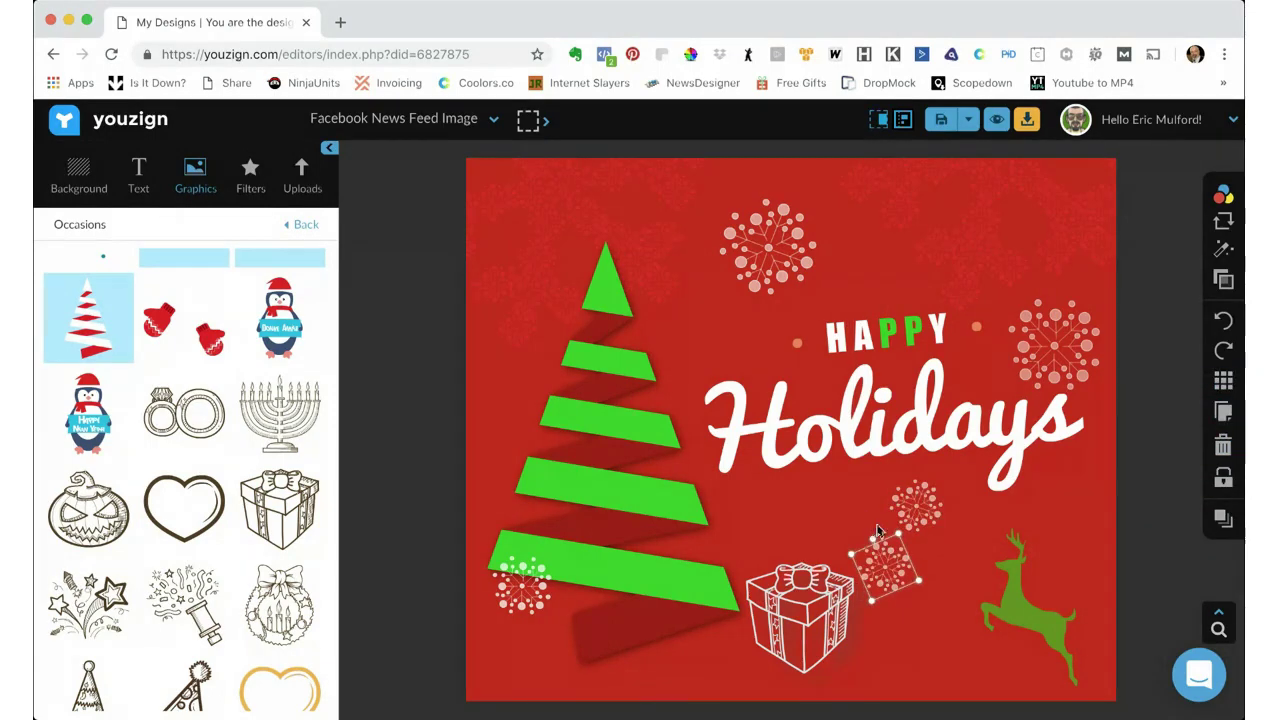
click(950, 602)
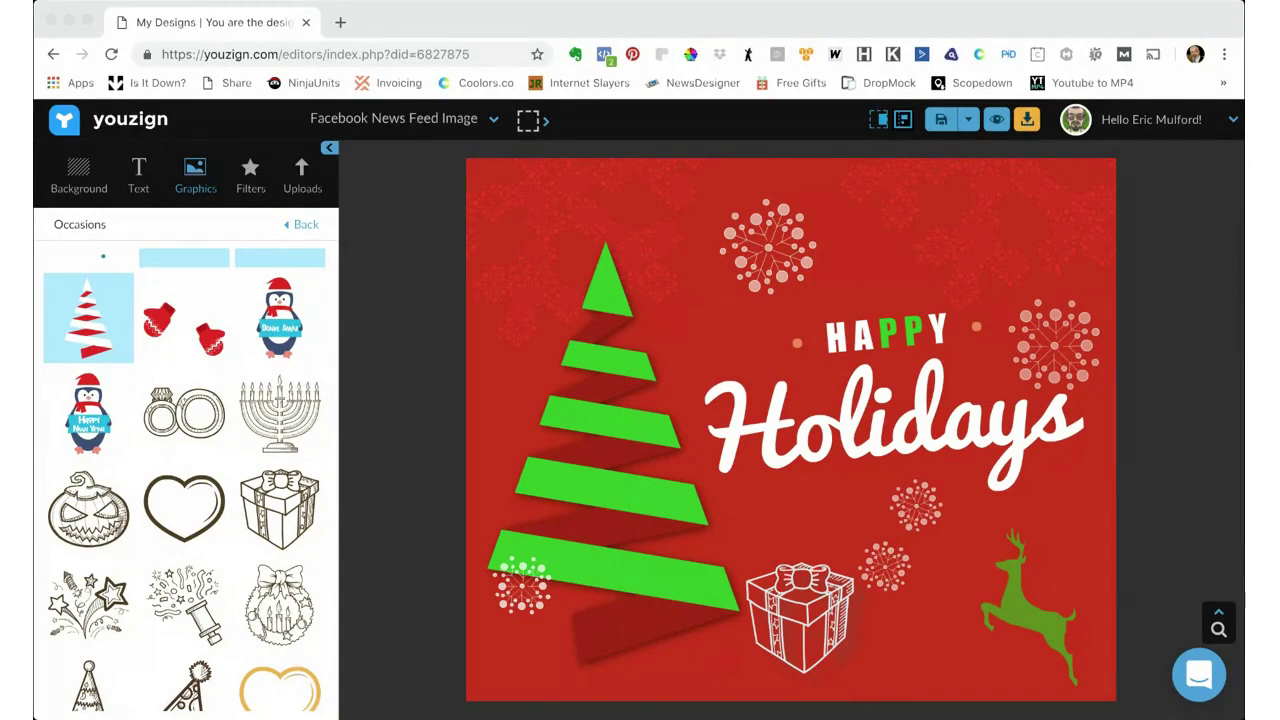
- Review the shadow settings of the gift box and of the Christmas tree
click(626, 488)
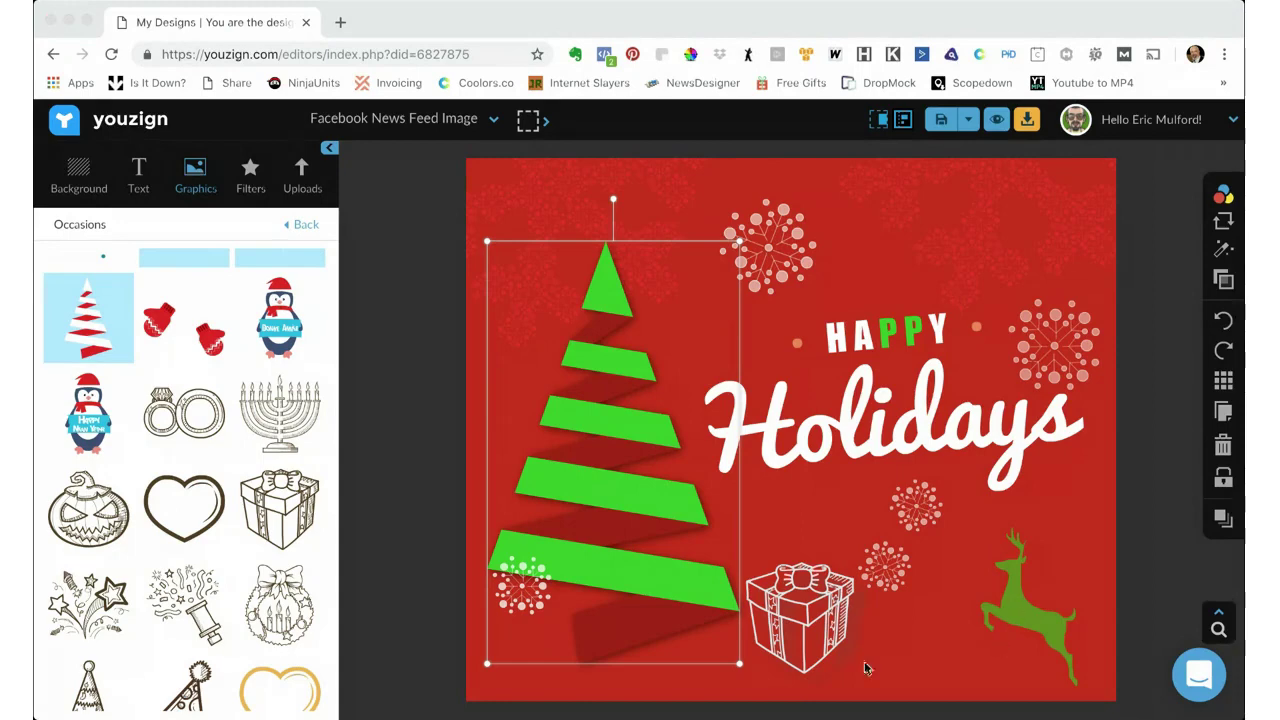
click(836, 607)
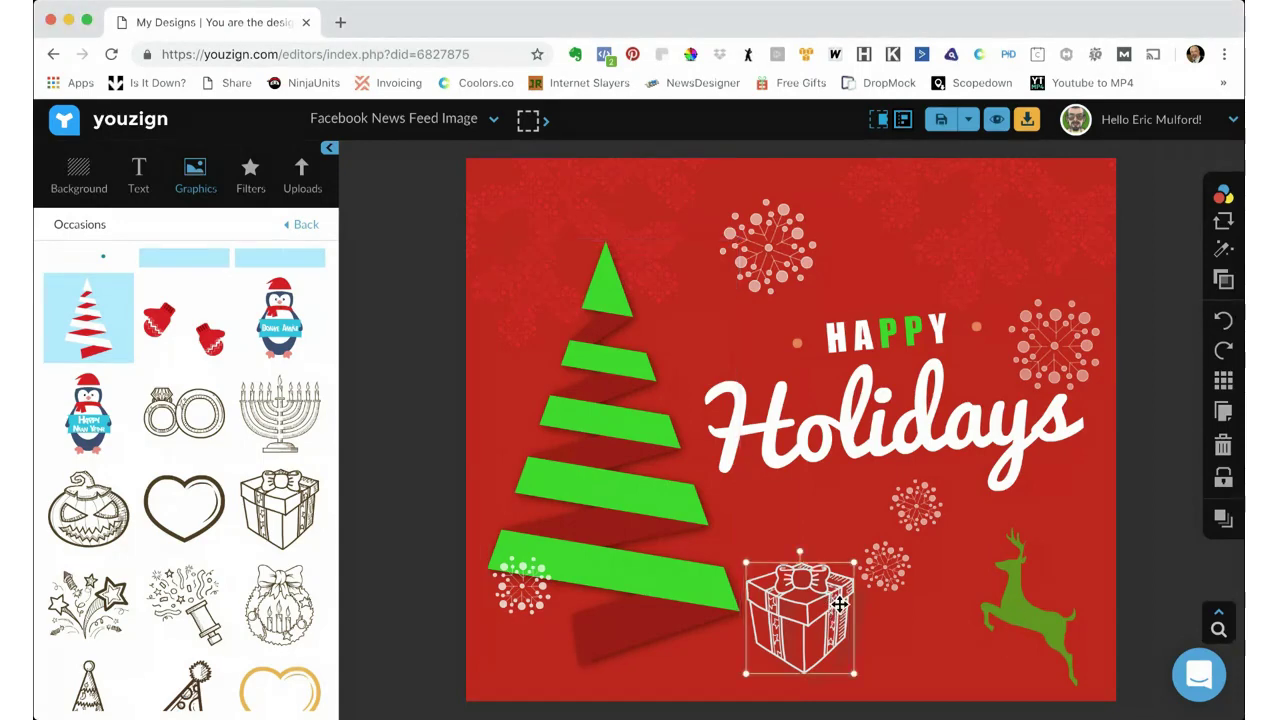
click(1223, 250)
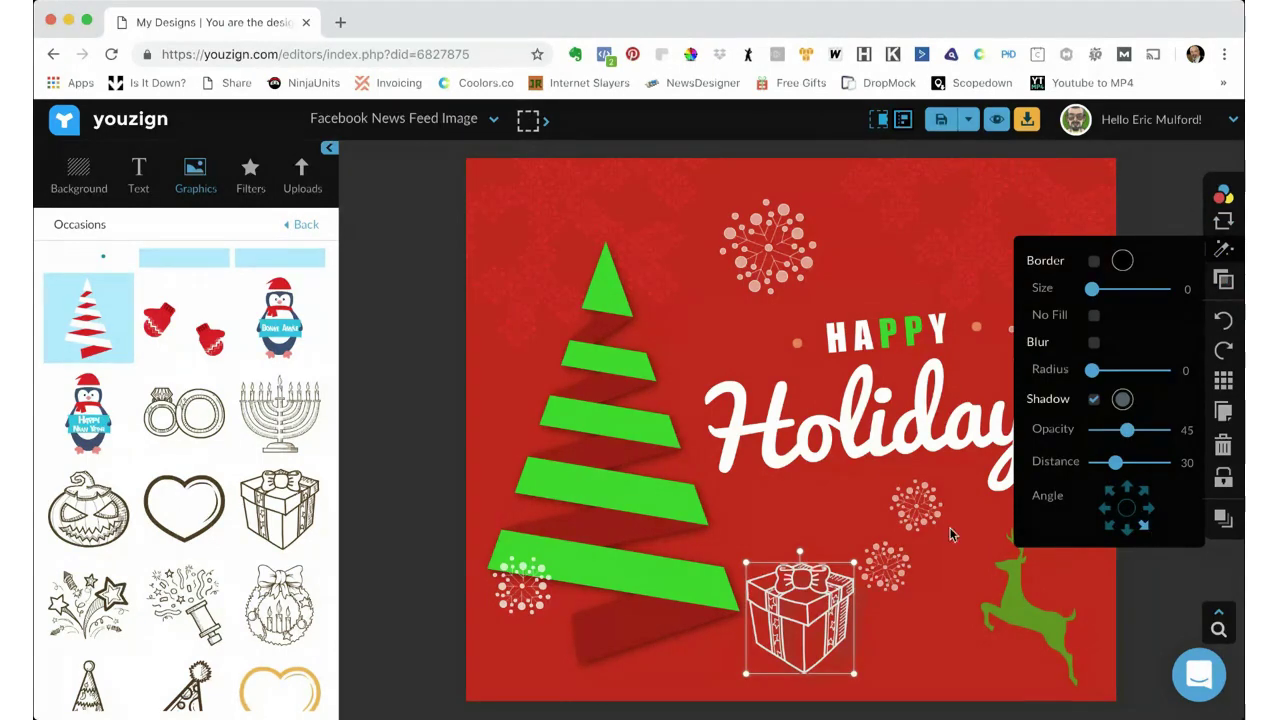
click(626, 474)
click(1224, 249)
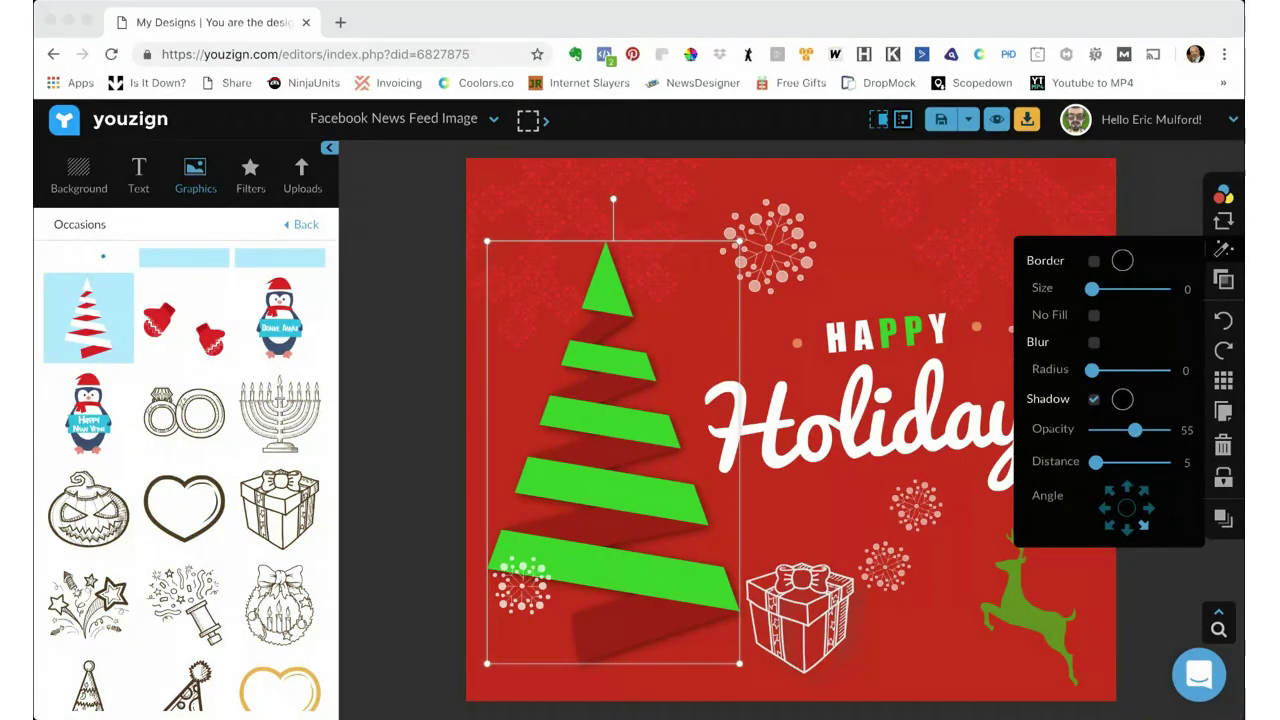
click(936, 231)
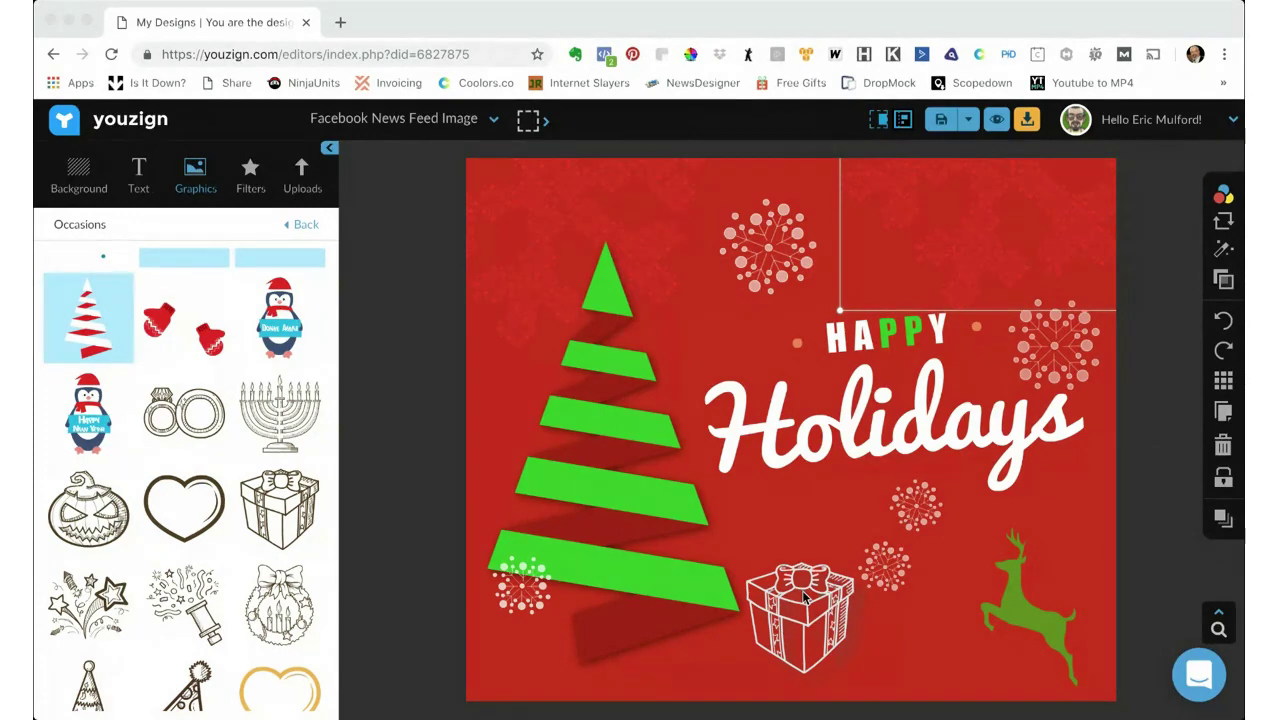
- Leave the holiday design and start a new 1000 x 1000 custom-size design, declining to load the unsaved work
click(789, 530)
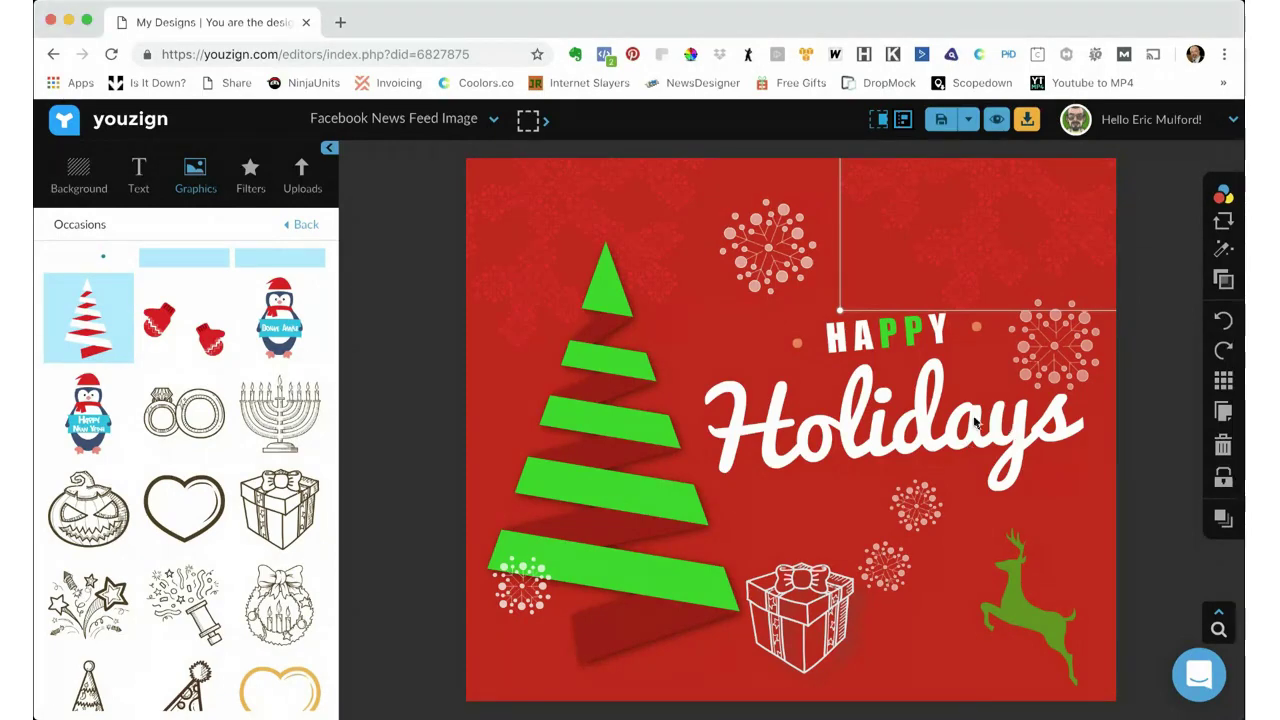
click(1156, 121)
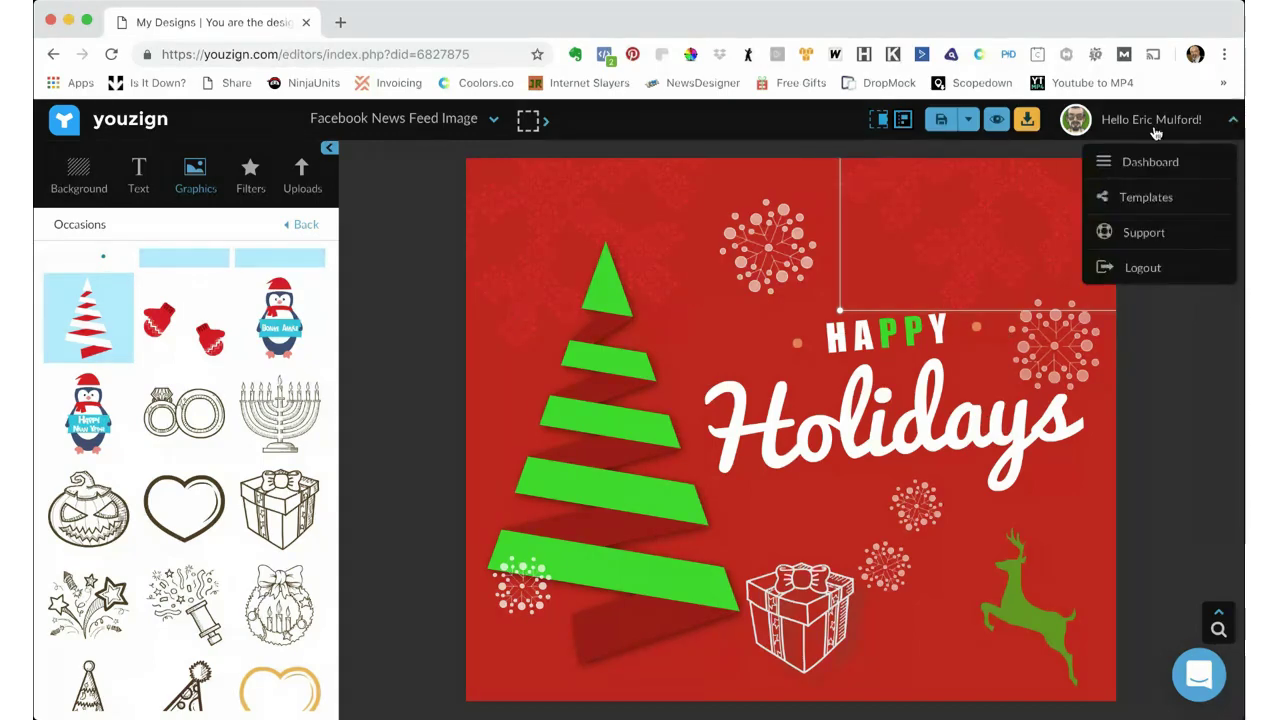
click(1147, 199)
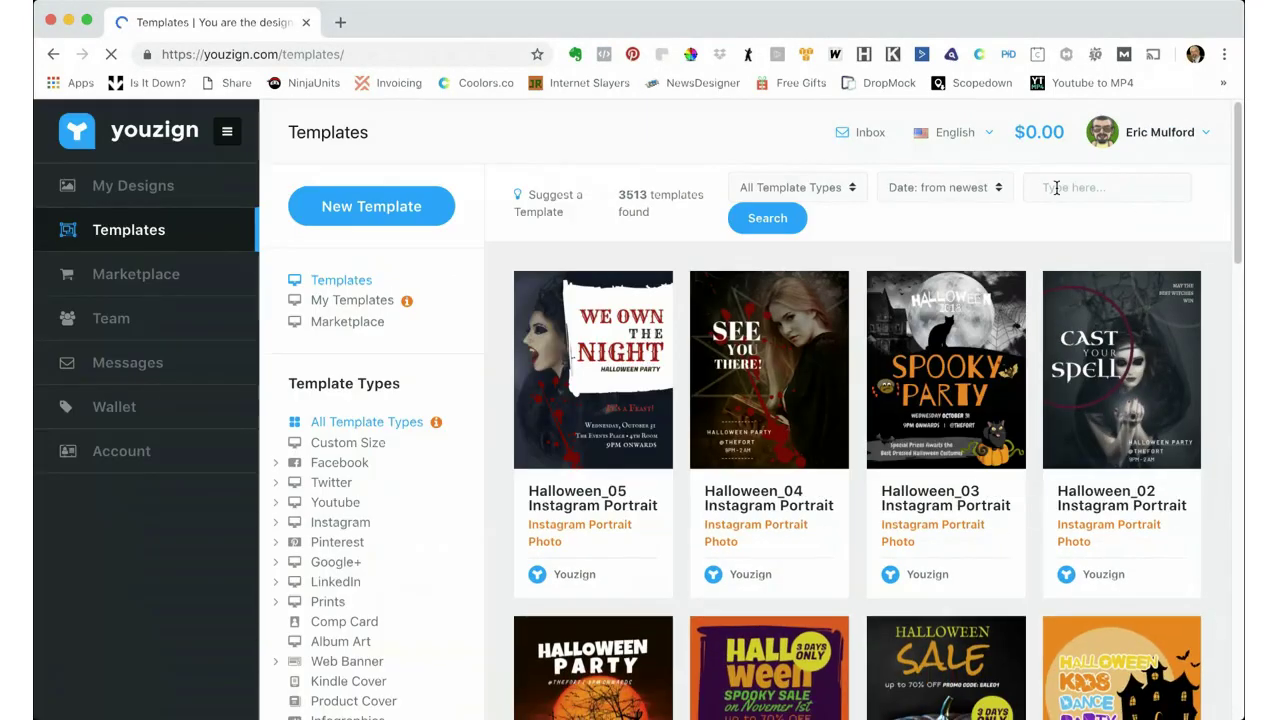
click(200, 201)
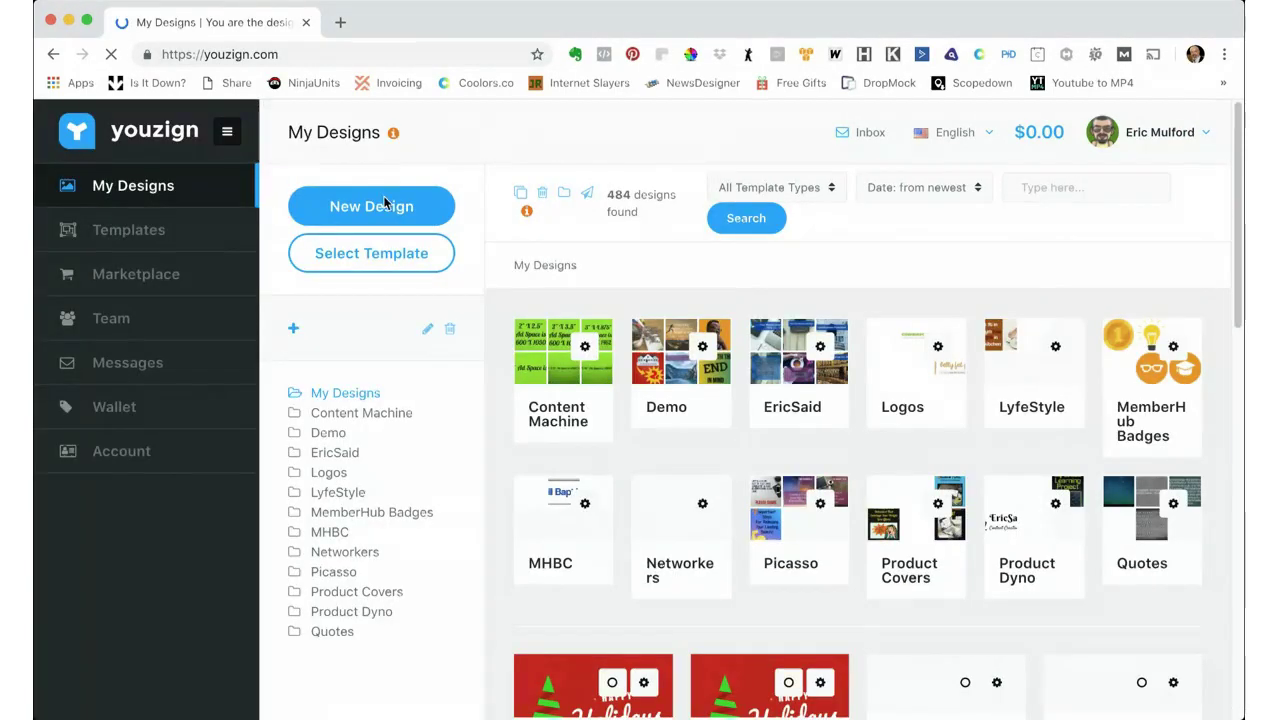
click(384, 204)
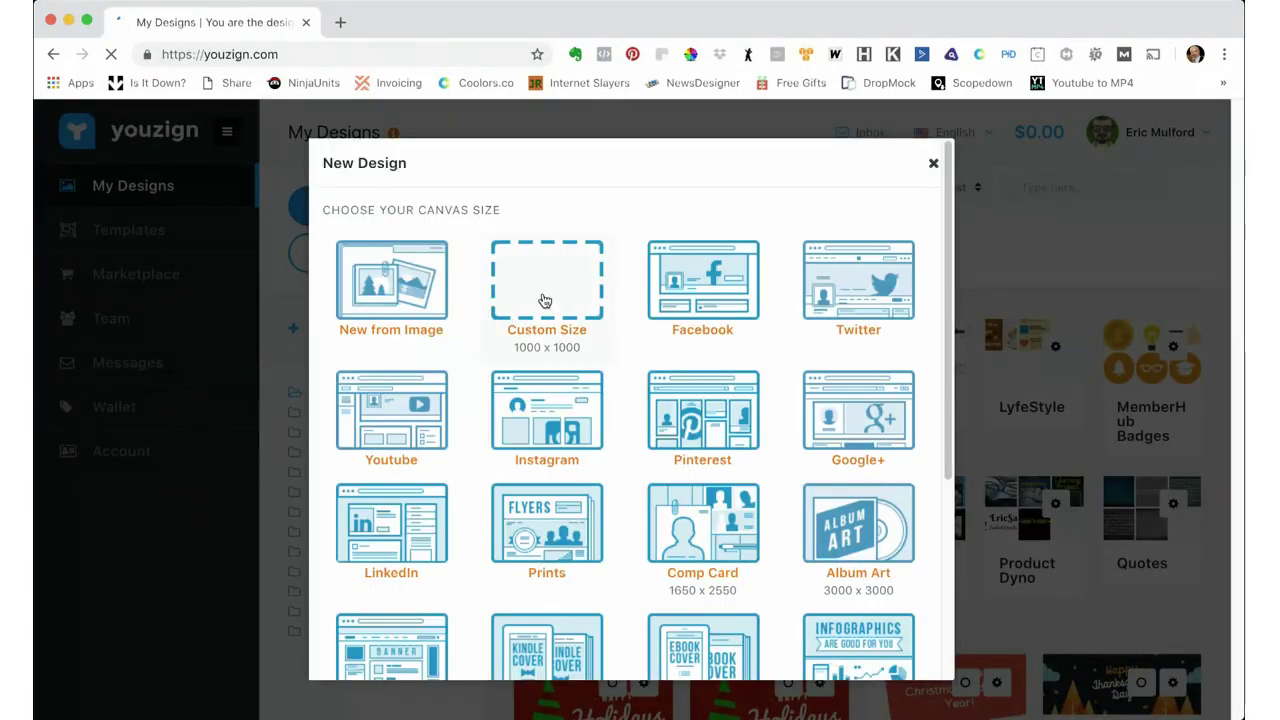
click(545, 301)
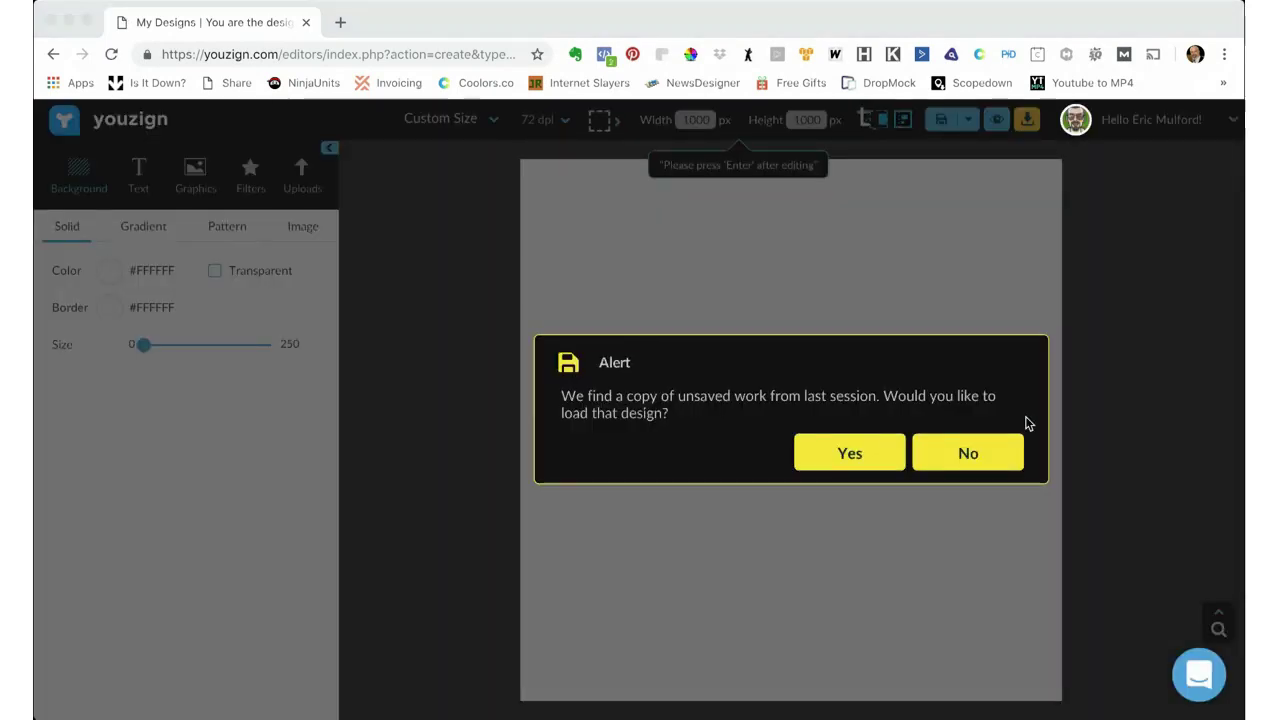
click(953, 451)
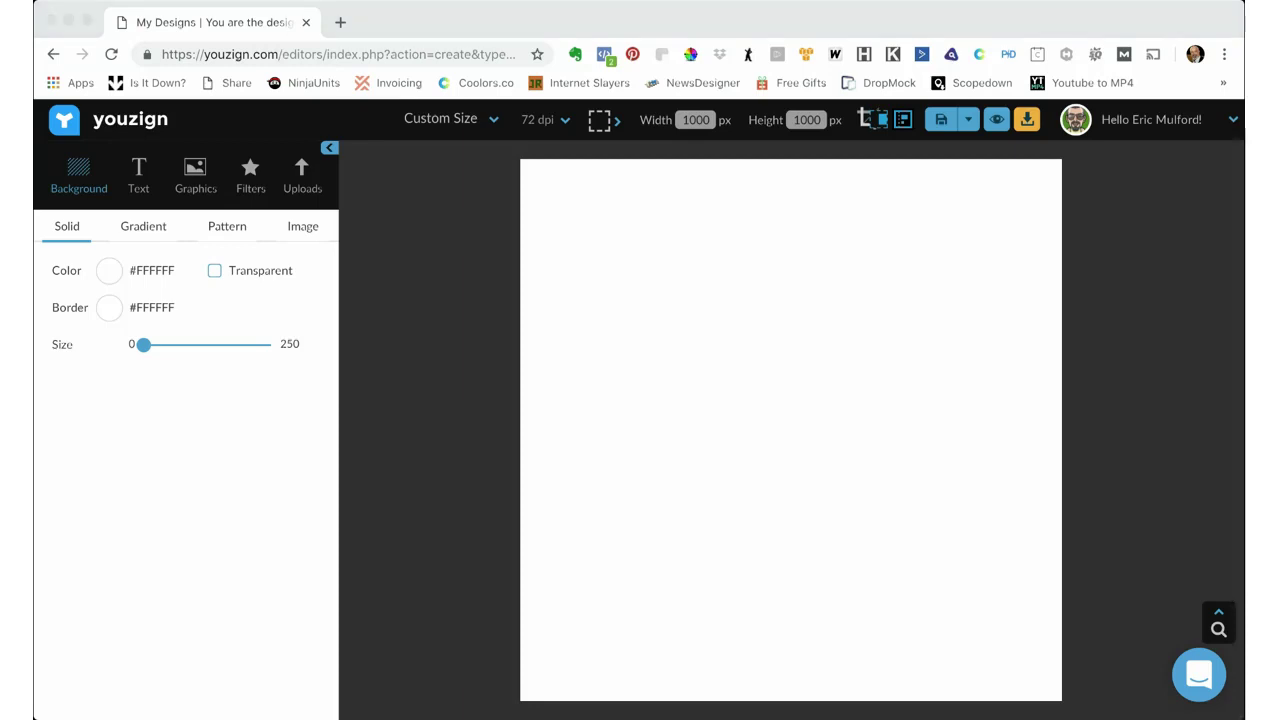
click(831, 431)
- Add the solid straight up arrow from the Arrows vector graphics and enlarge it to several times its size
click(199, 172)
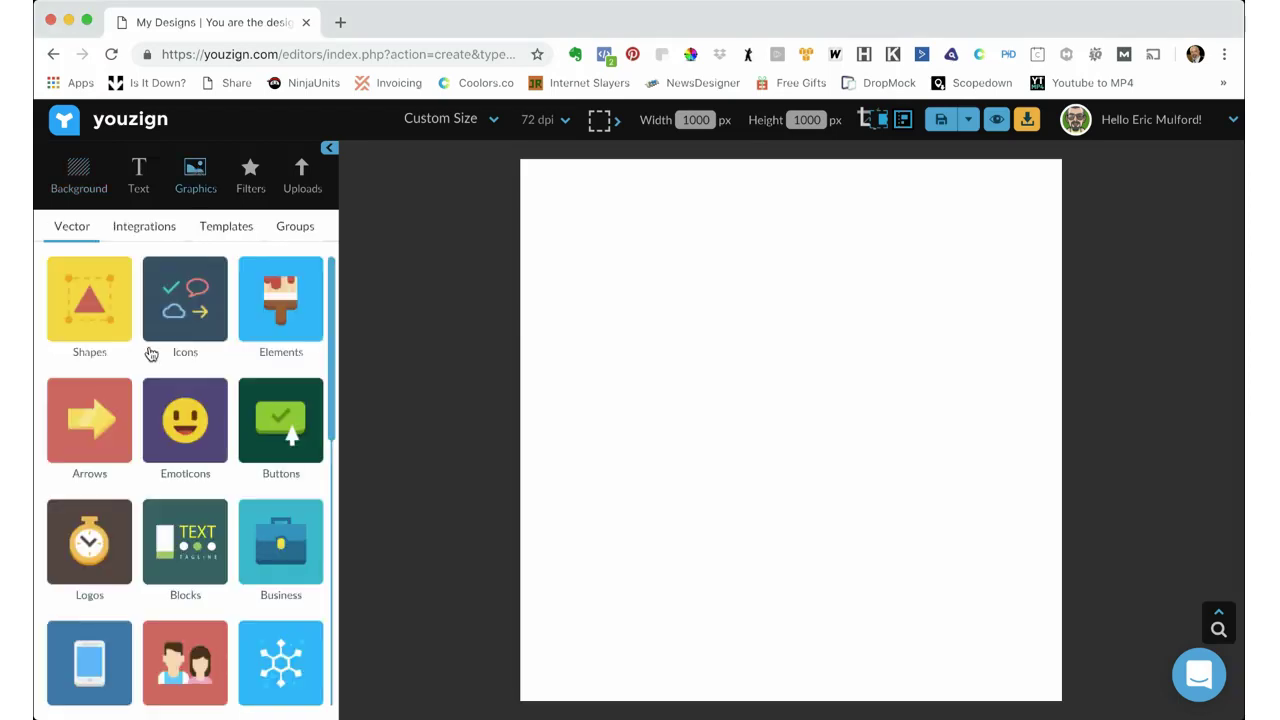
click(73, 435)
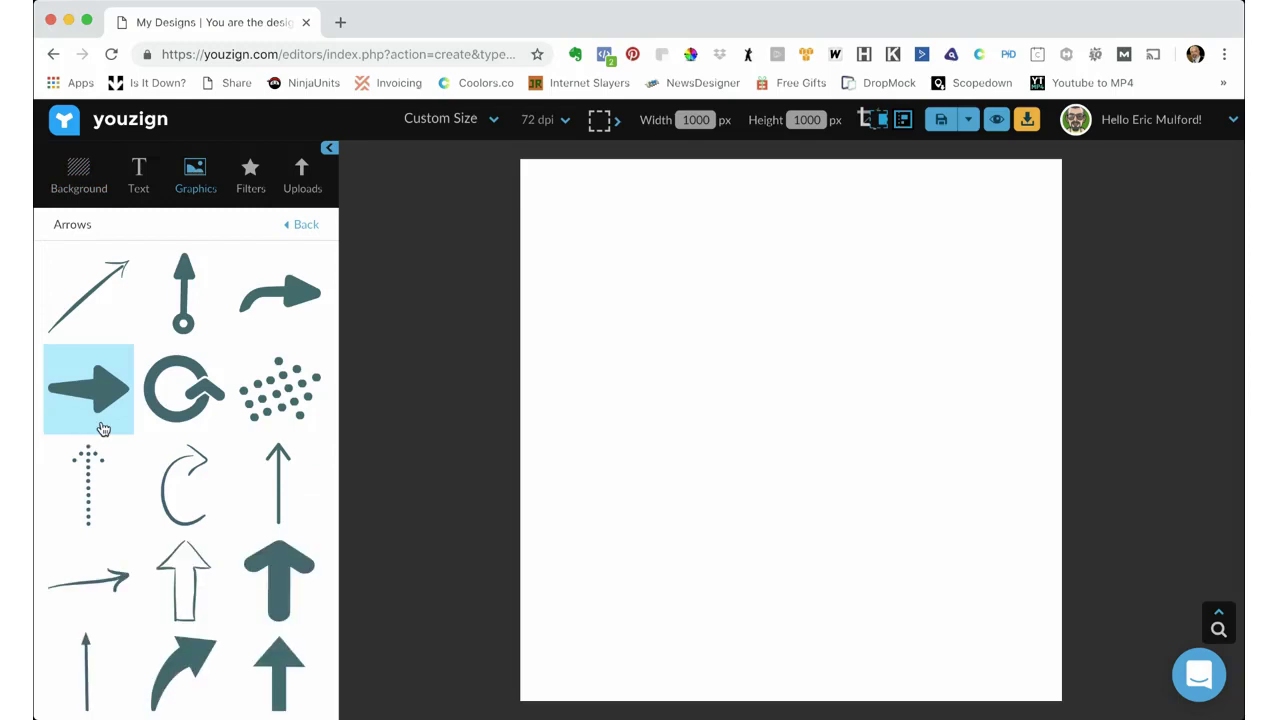
scroll(103, 429, down, 3)
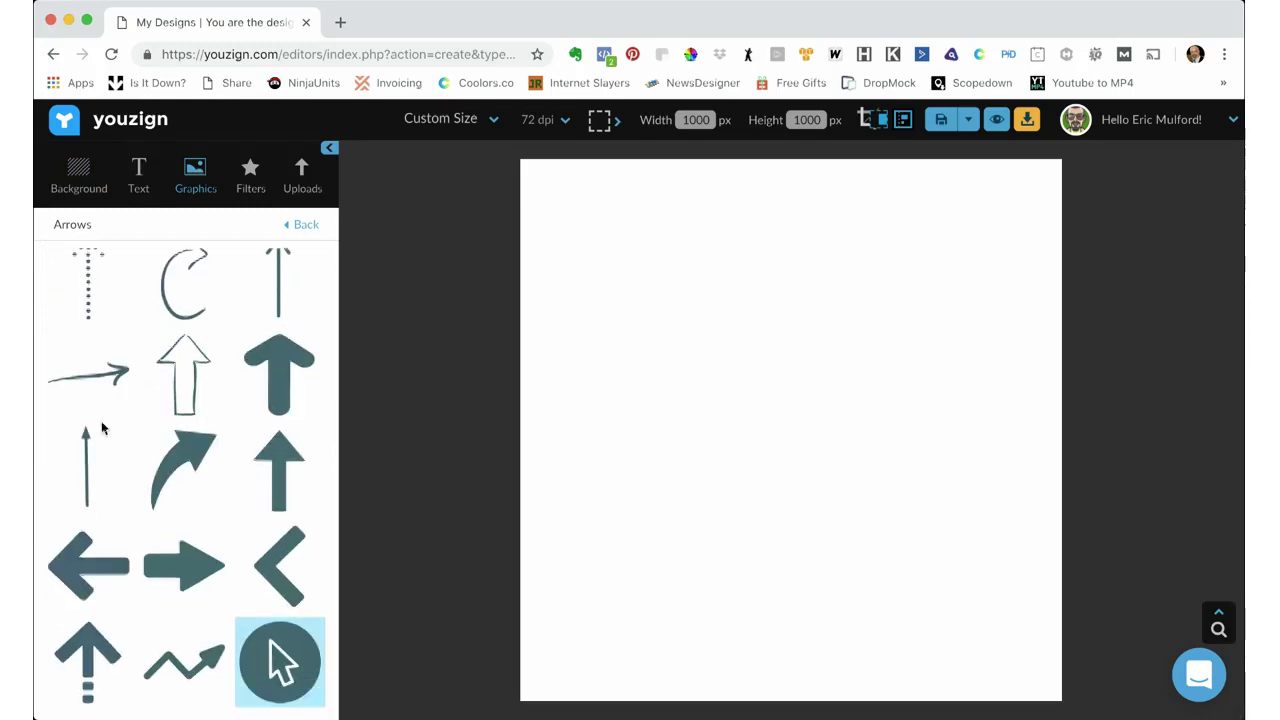
scroll(100, 429, down, 2)
click(279, 400)
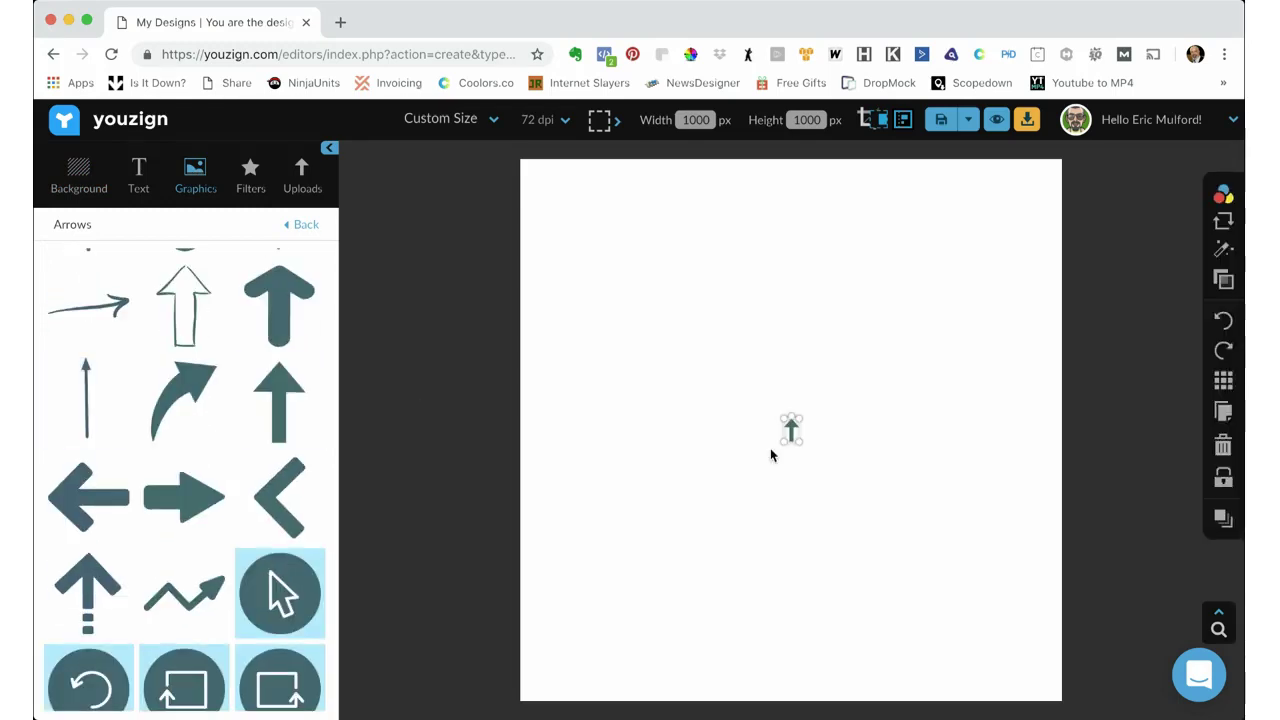
drag(771, 448, 671, 561)
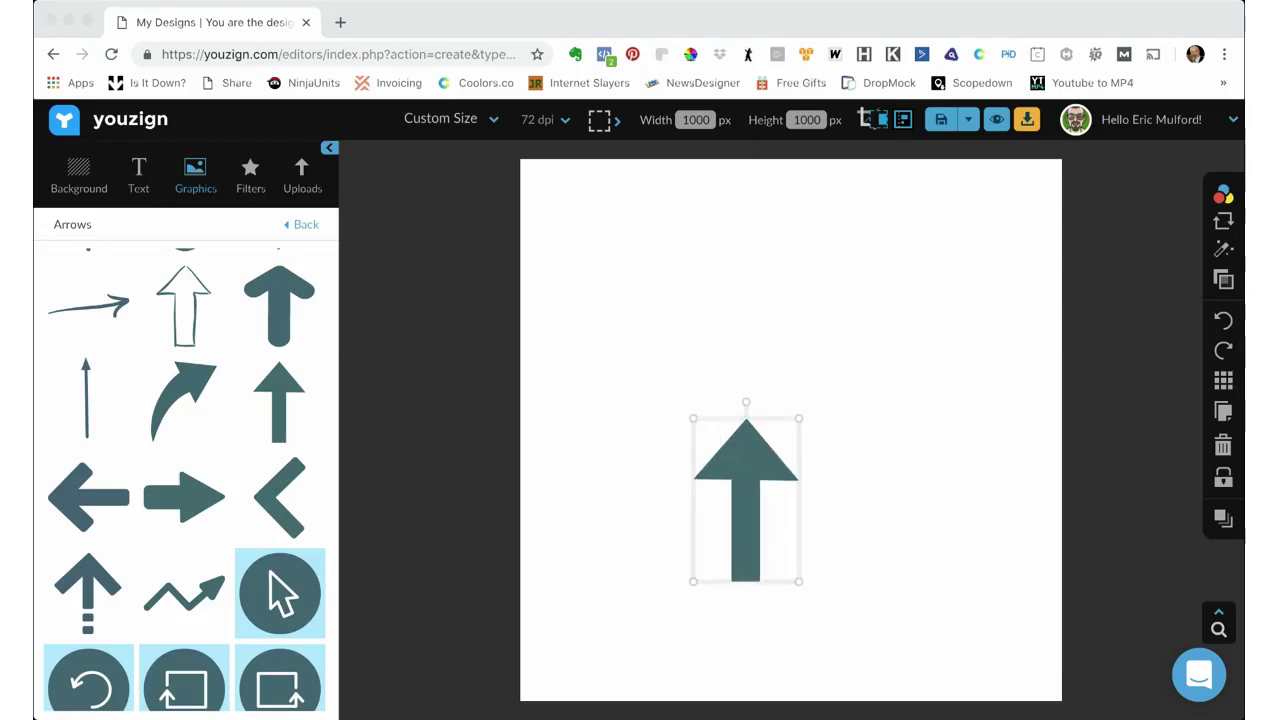
- Rotate the arrow clockwise to point diagonally up and right, and place it in the canvas's lower-left corner
click(745, 400)
drag(745, 400, 812, 421)
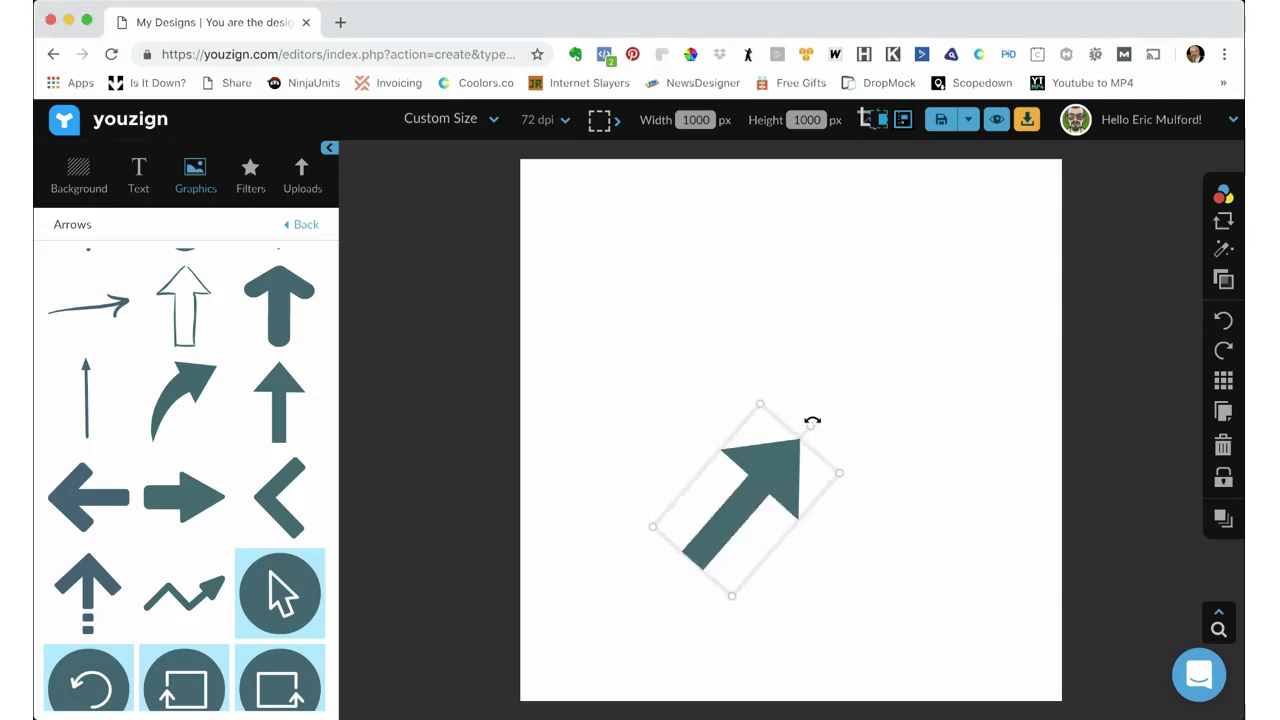
drag(751, 474, 582, 608)
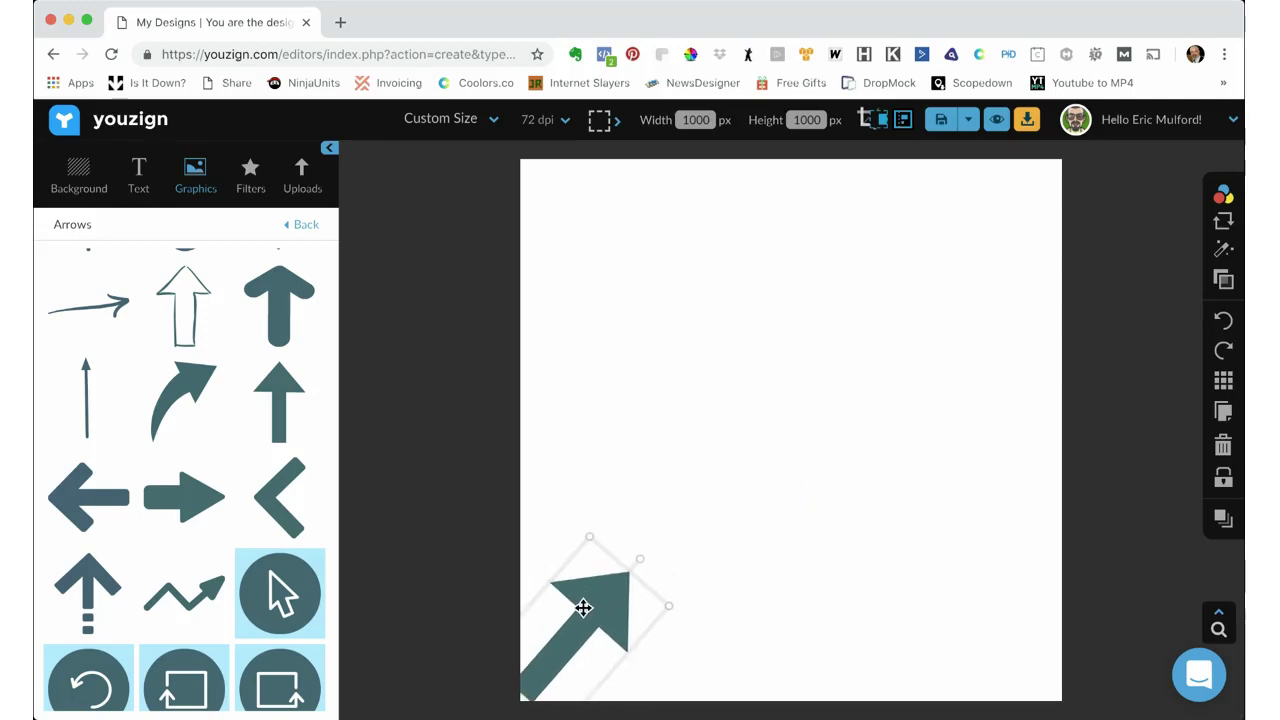
click(877, 363)
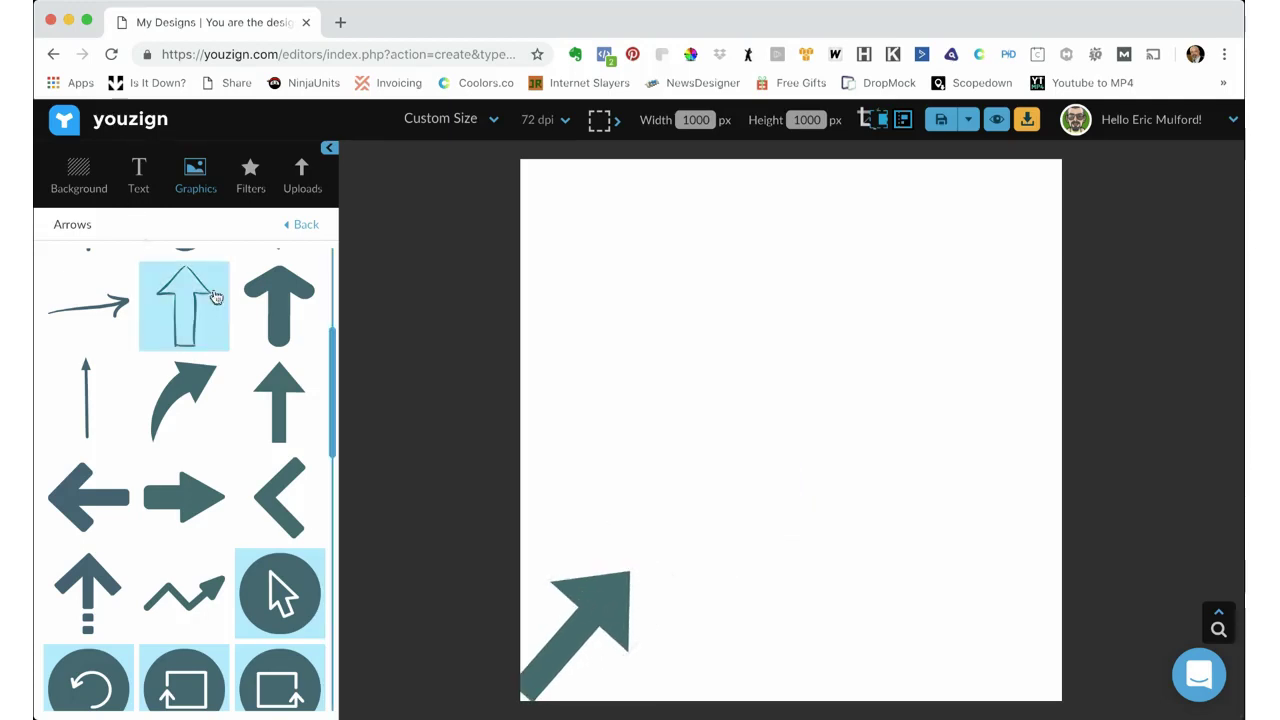
- Add the glossy orange heart from the Occasions vector graphics to the canvas
scroll(200, 300, up, 1)
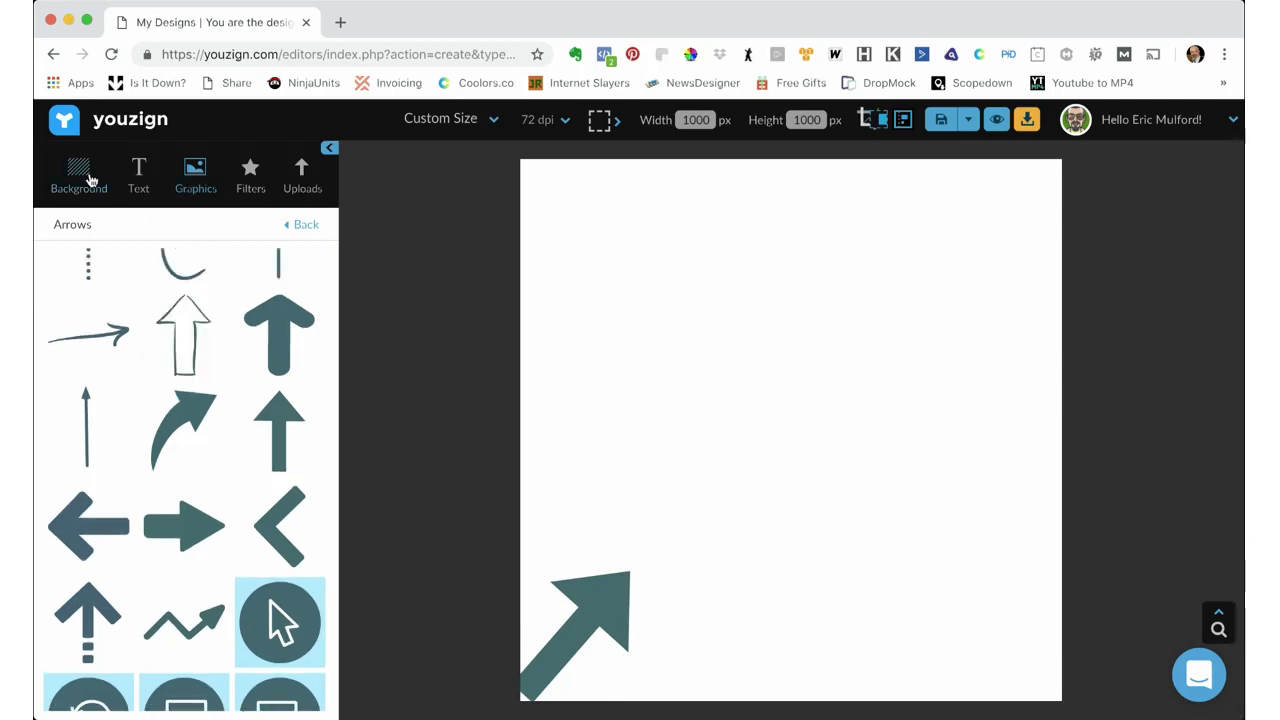
click(306, 225)
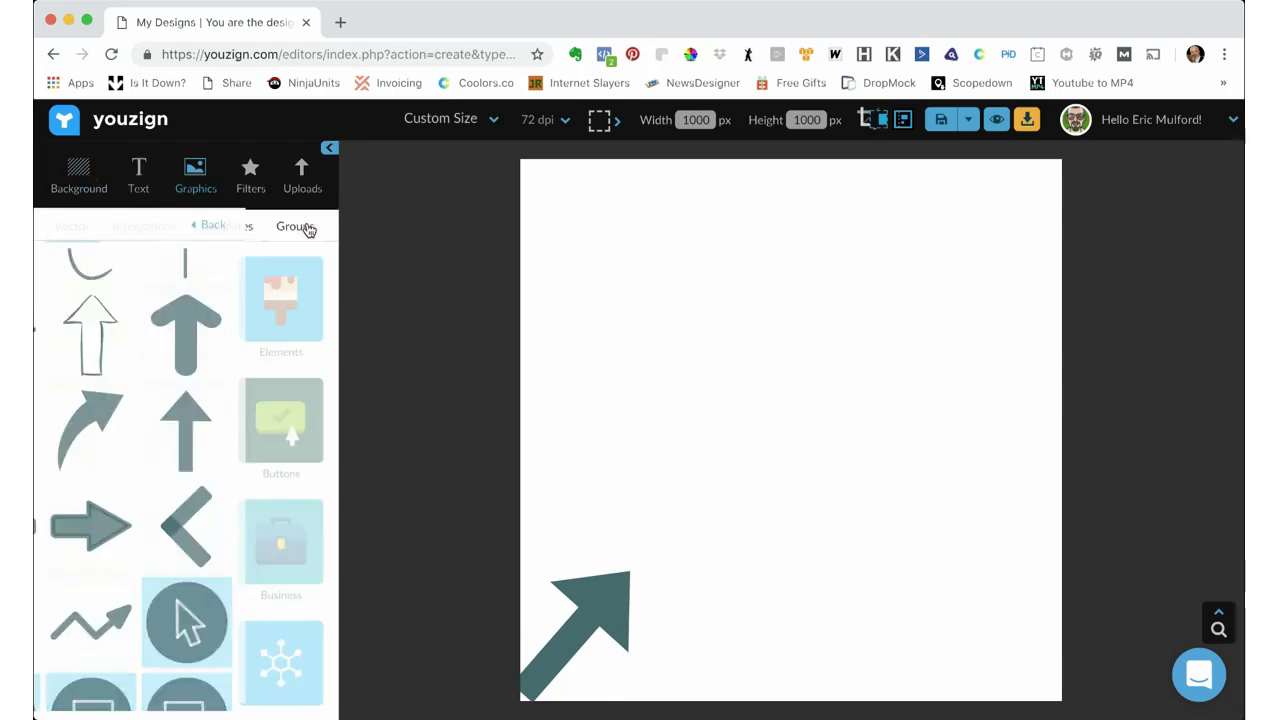
scroll(162, 389, down, 1)
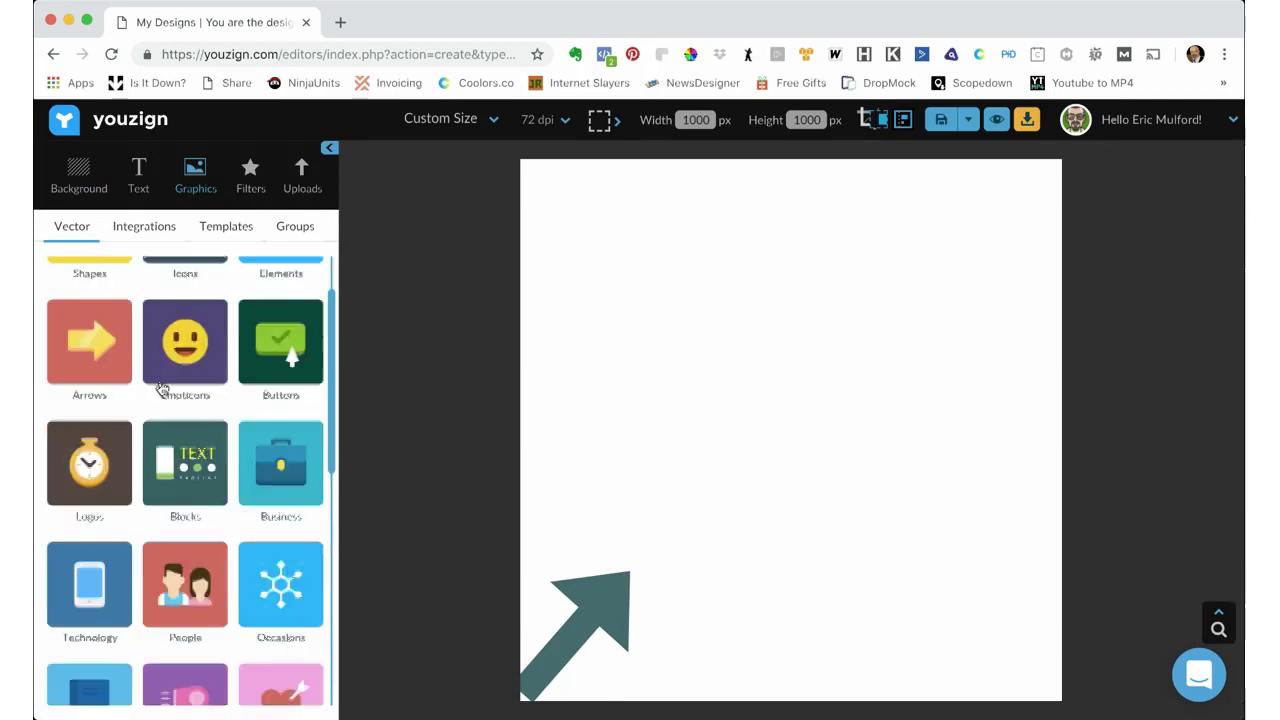
scroll(162, 389, down, 1)
scroll(160, 388, down, 1)
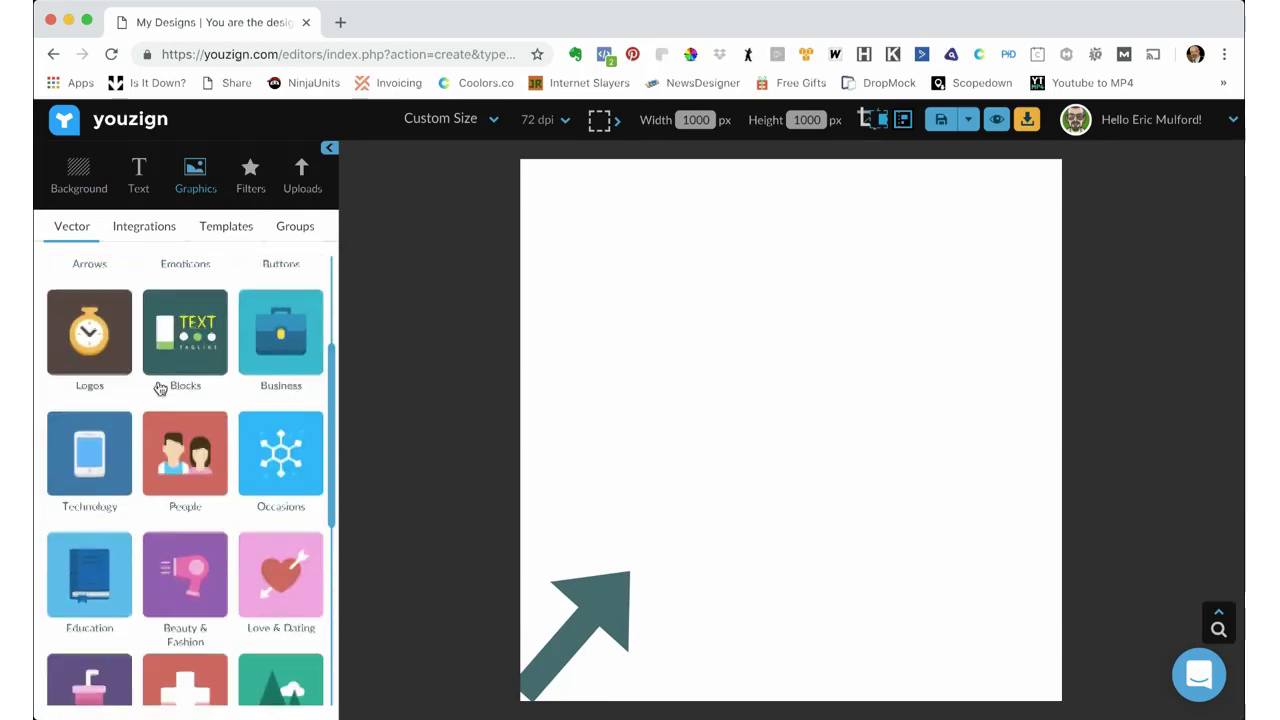
scroll(163, 387, down, 2)
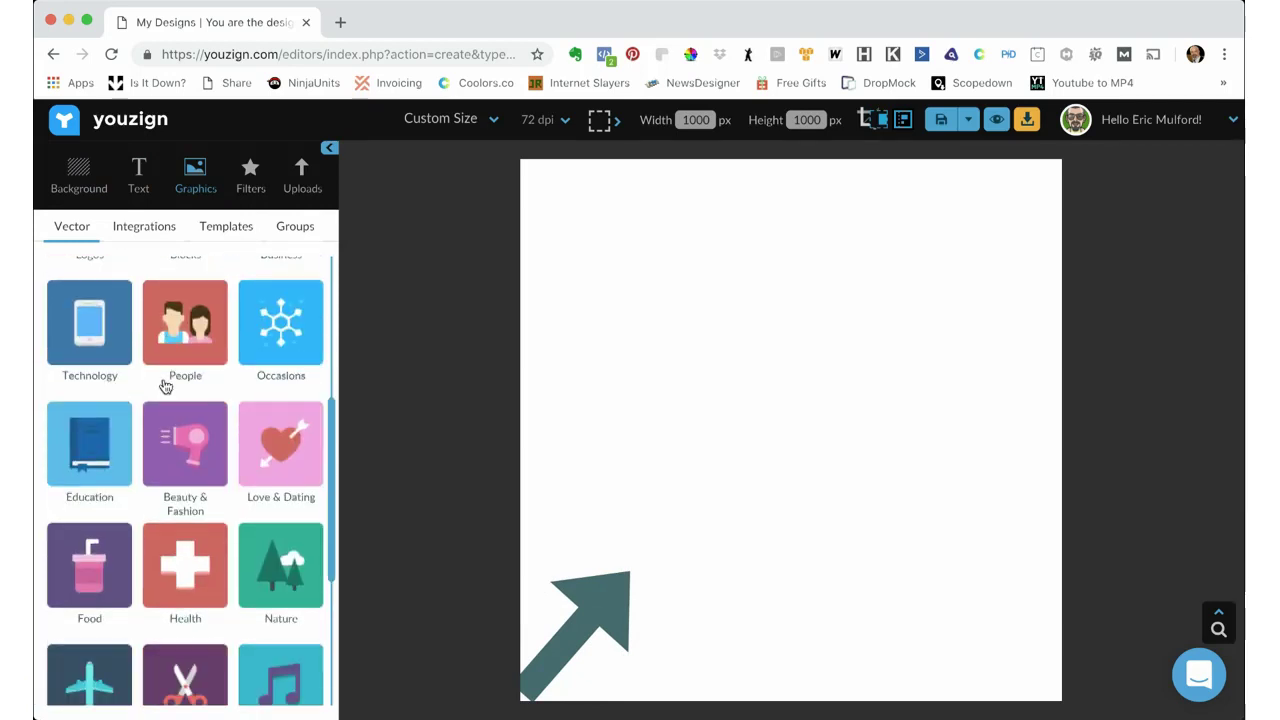
click(308, 329)
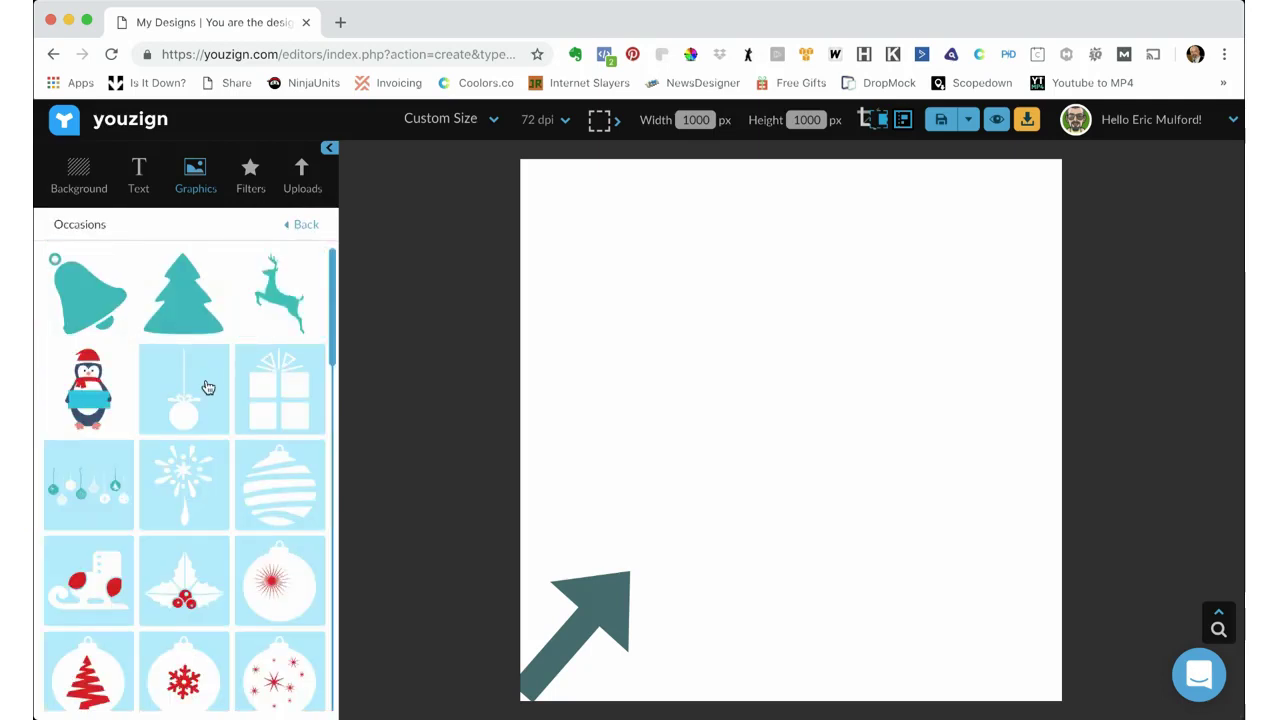
scroll(207, 388, down, 4)
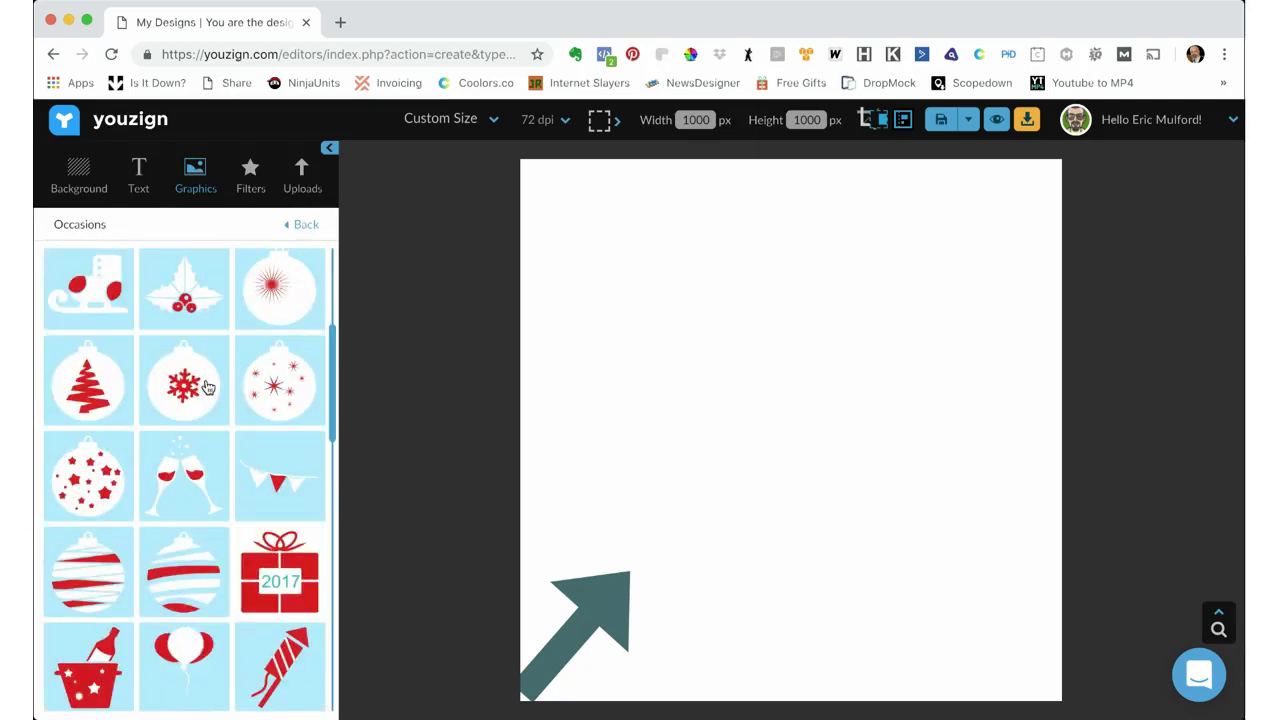
scroll(207, 388, down, 4)
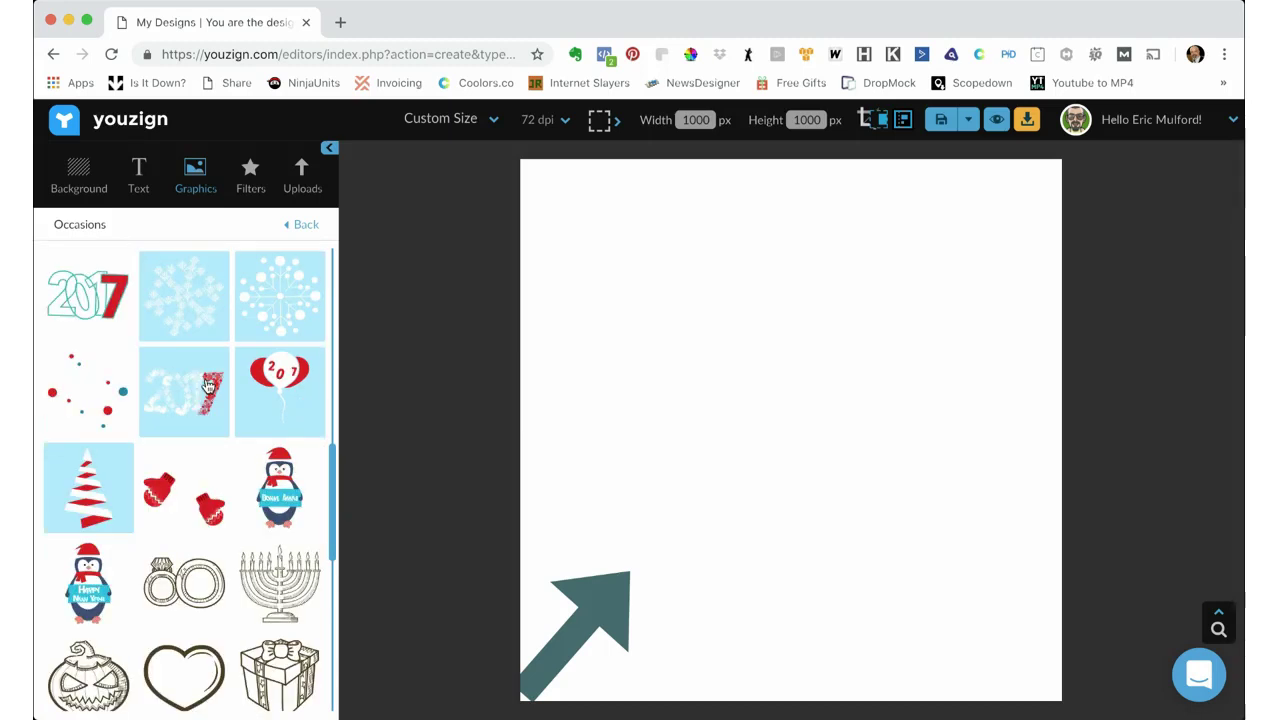
scroll(207, 386, down, 1)
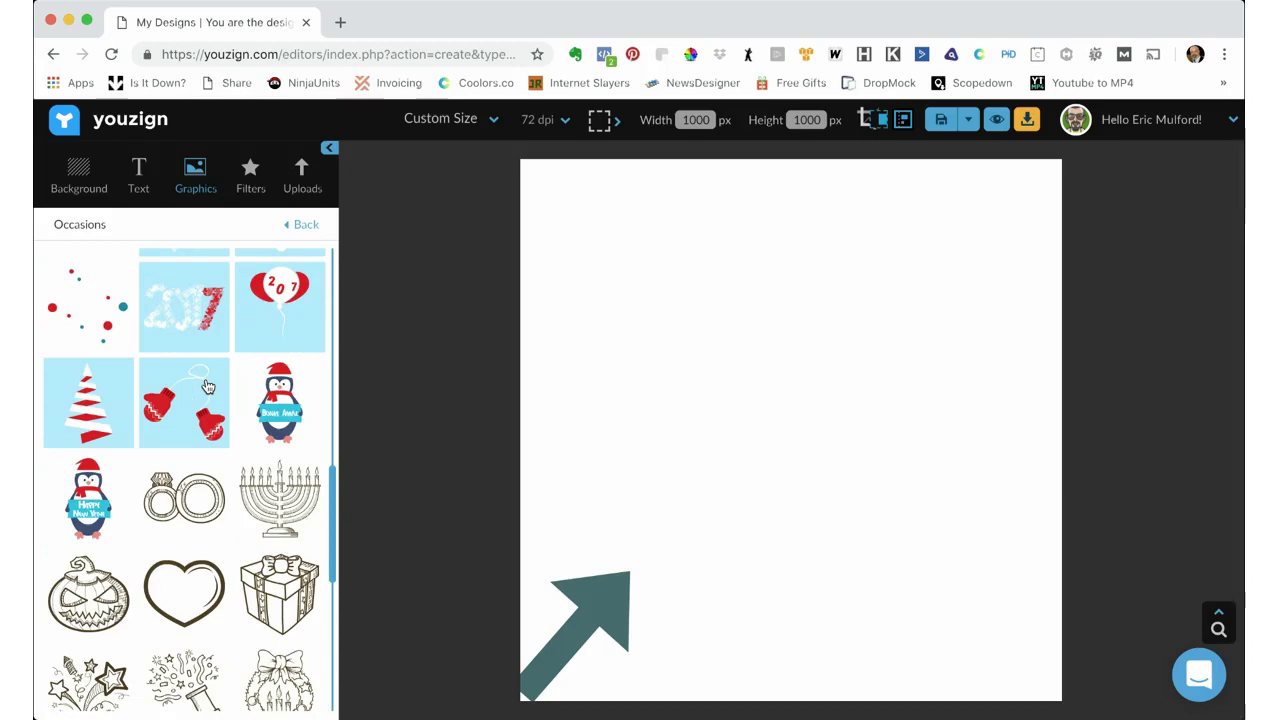
scroll(207, 386, down, 1)
scroll(207, 386, down, 1)
scroll(207, 386, down, 2)
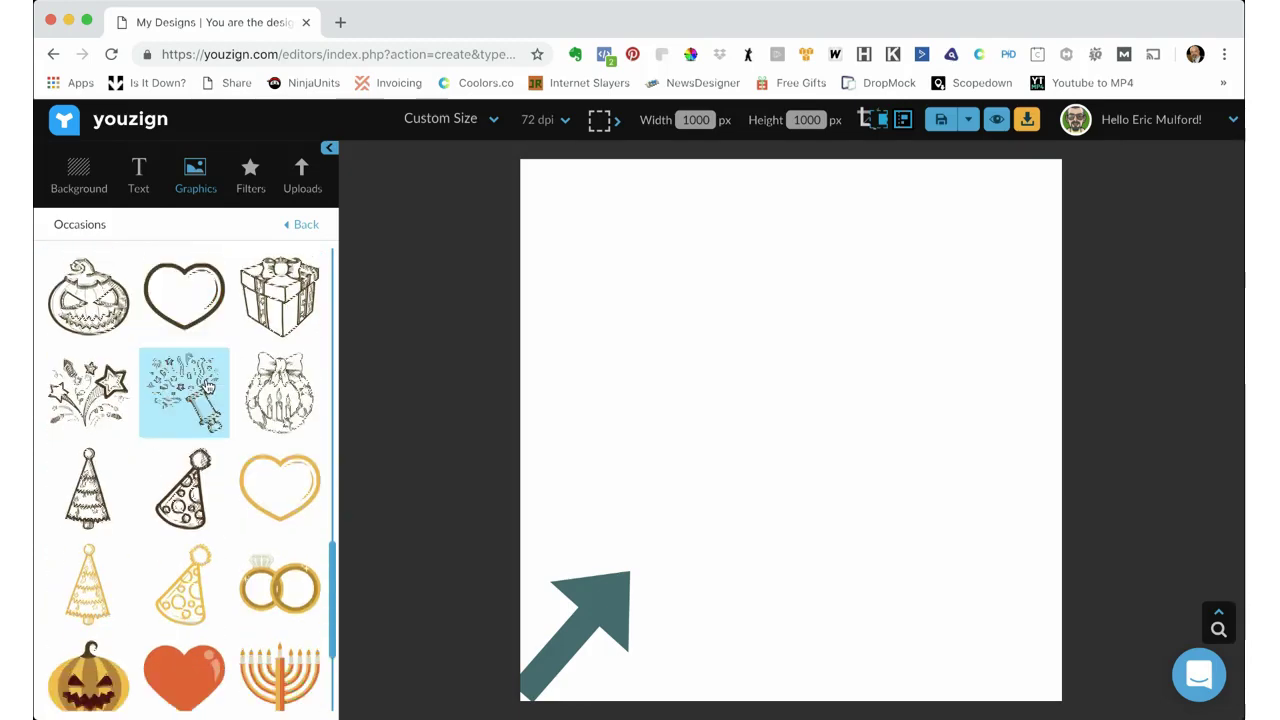
scroll(207, 386, down, 1)
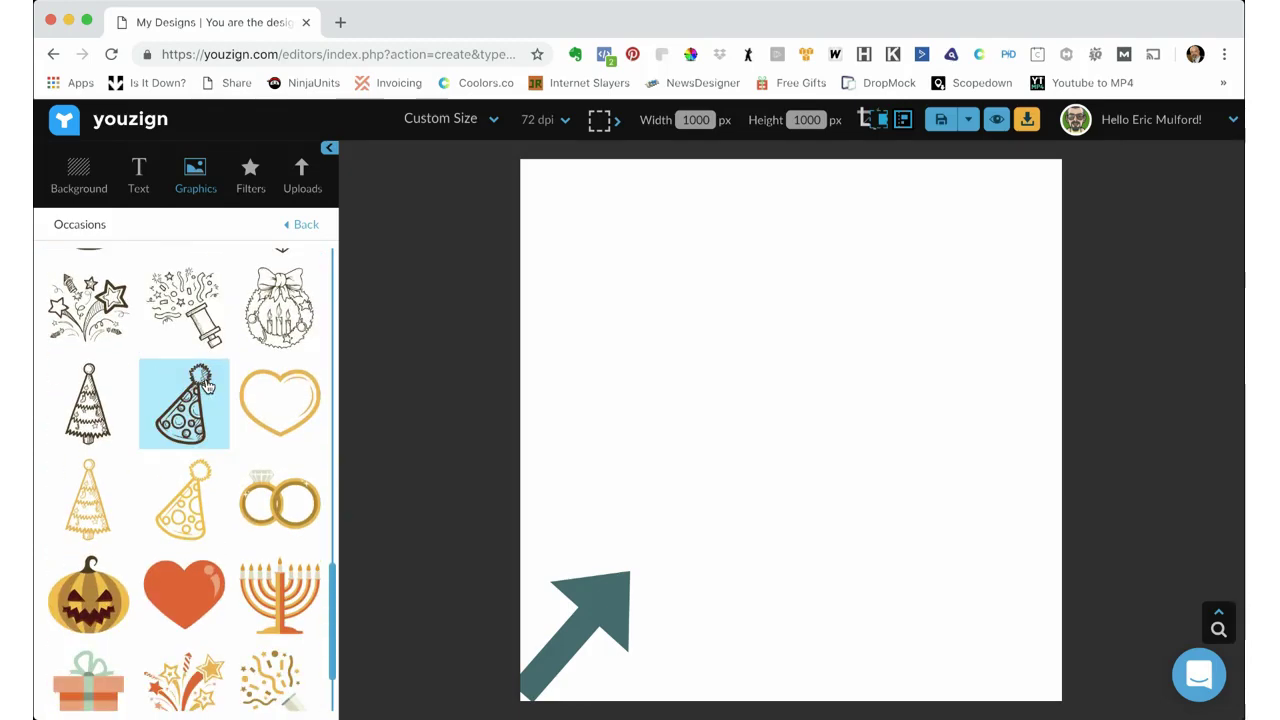
click(192, 590)
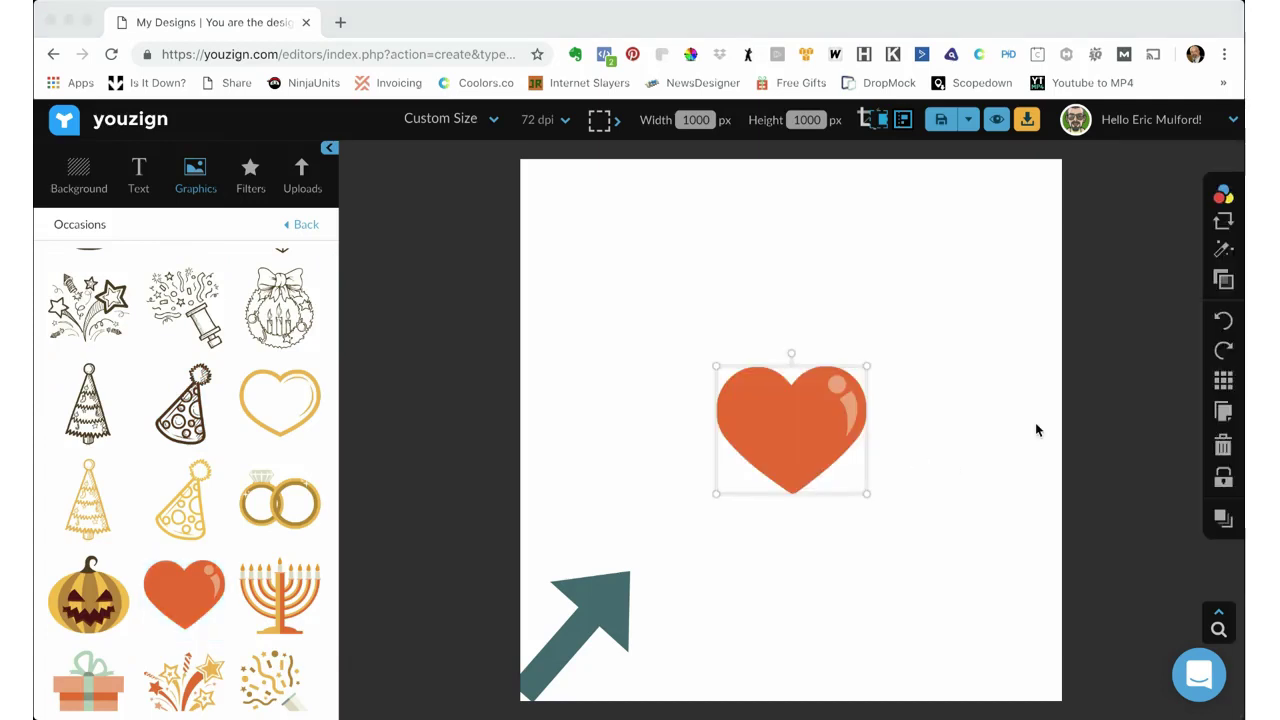
- Enlarge the heart to about twice its size and position it near the middle of the canvas
click(818, 408)
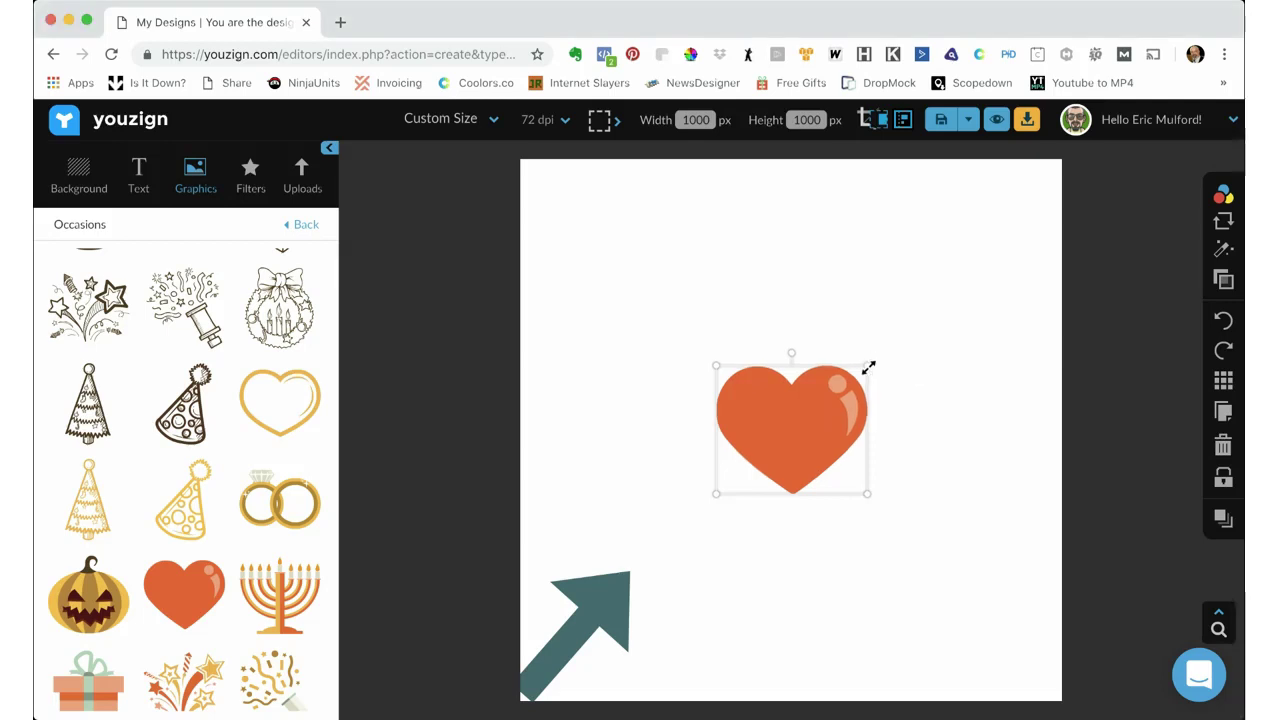
drag(868, 368, 1003, 251)
drag(891, 315, 848, 380)
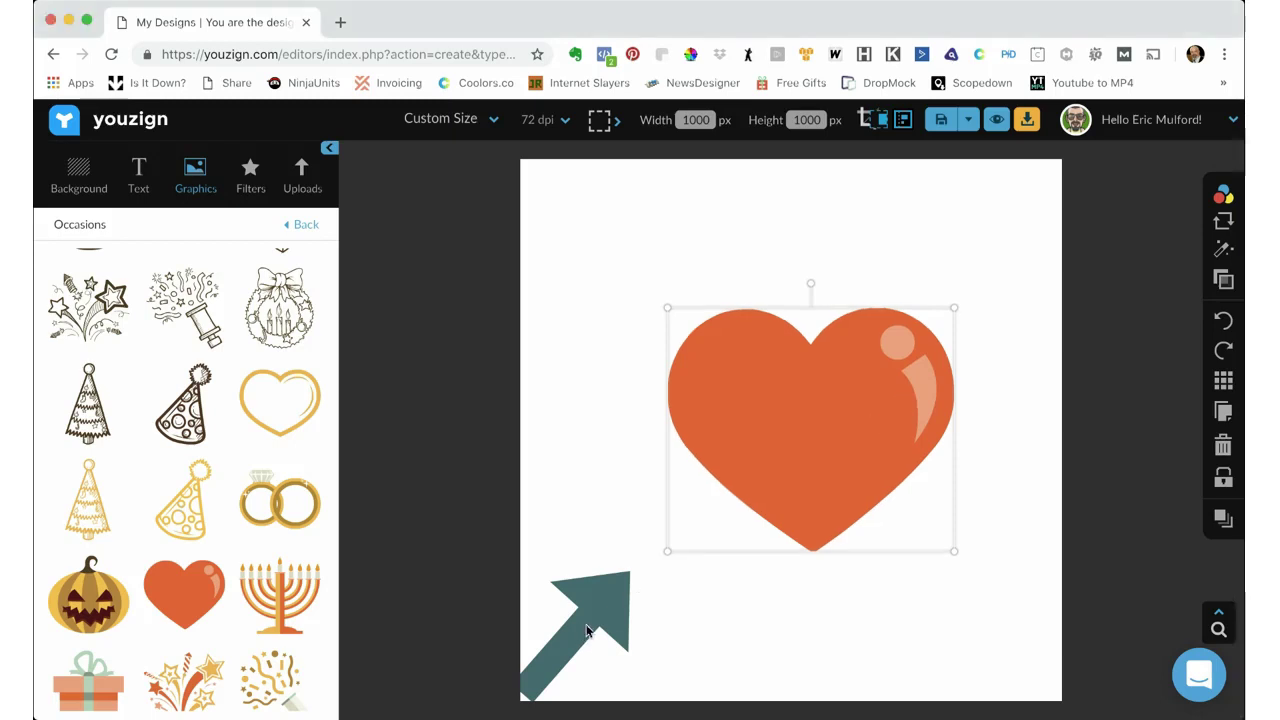
- Give the heart a shadow with opacity 86 and distance 12
mouse_move(1223, 250)
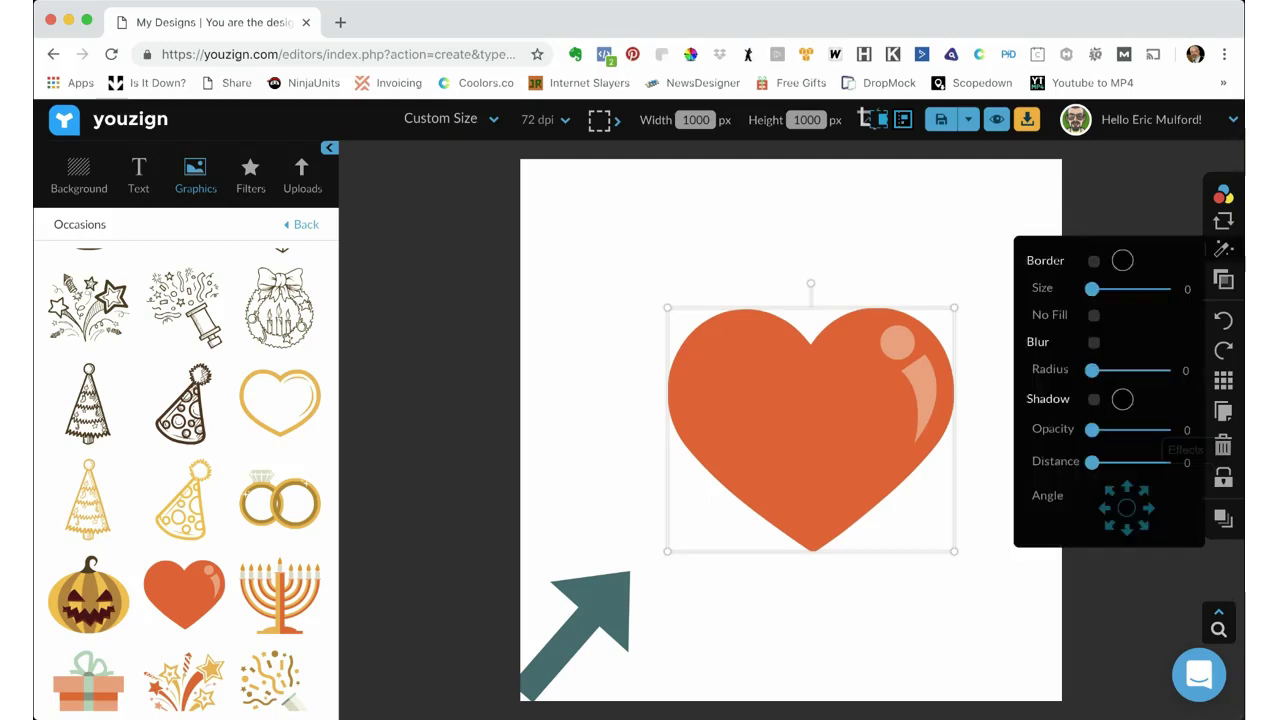
mouse_move(1223, 280)
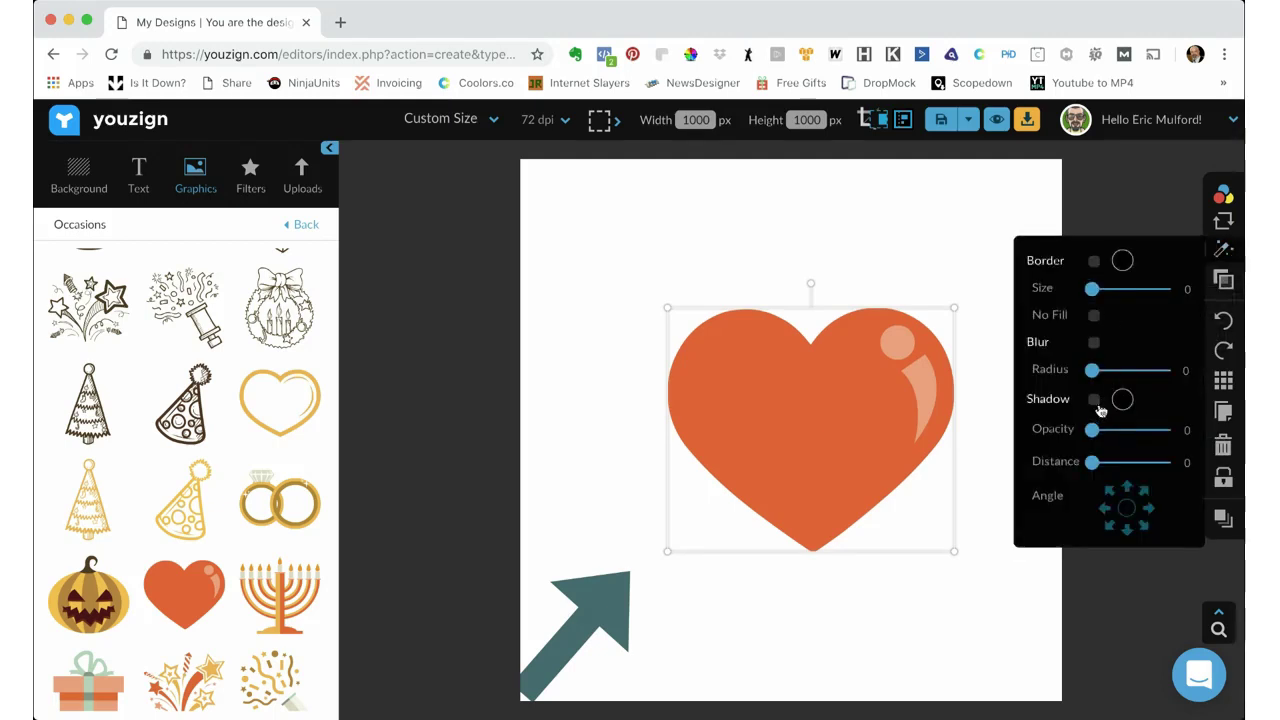
click(1092, 401)
drag(1125, 437, 1160, 440)
drag(1095, 467, 1100, 469)
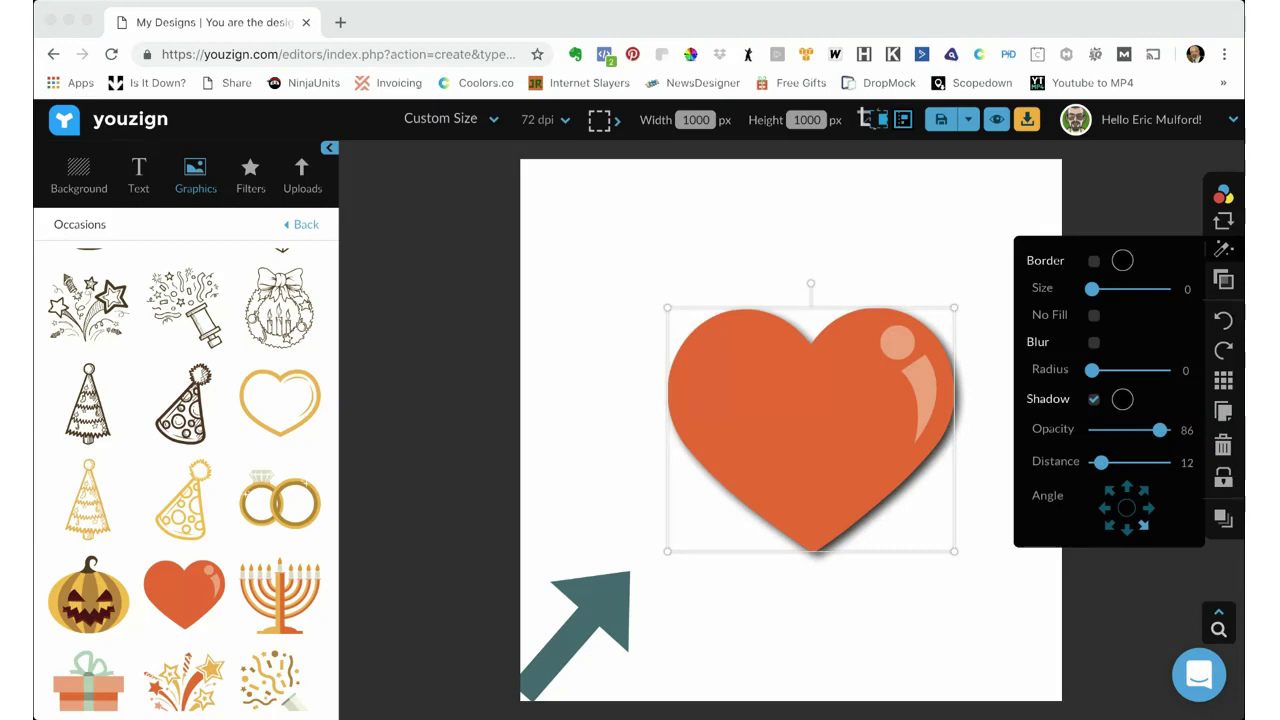
- Nudge the arrow slightly down and left in its corner, and reselect the heart
click(886, 458)
click(613, 610)
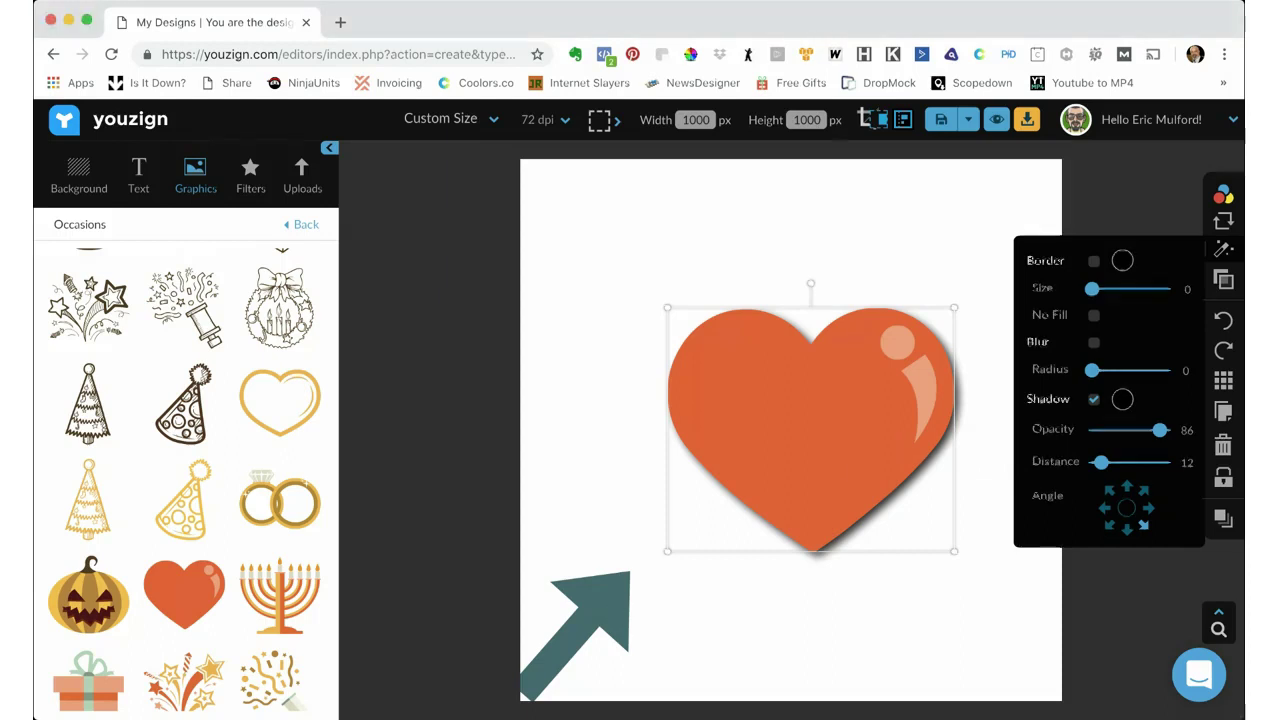
drag(613, 610, 609, 610)
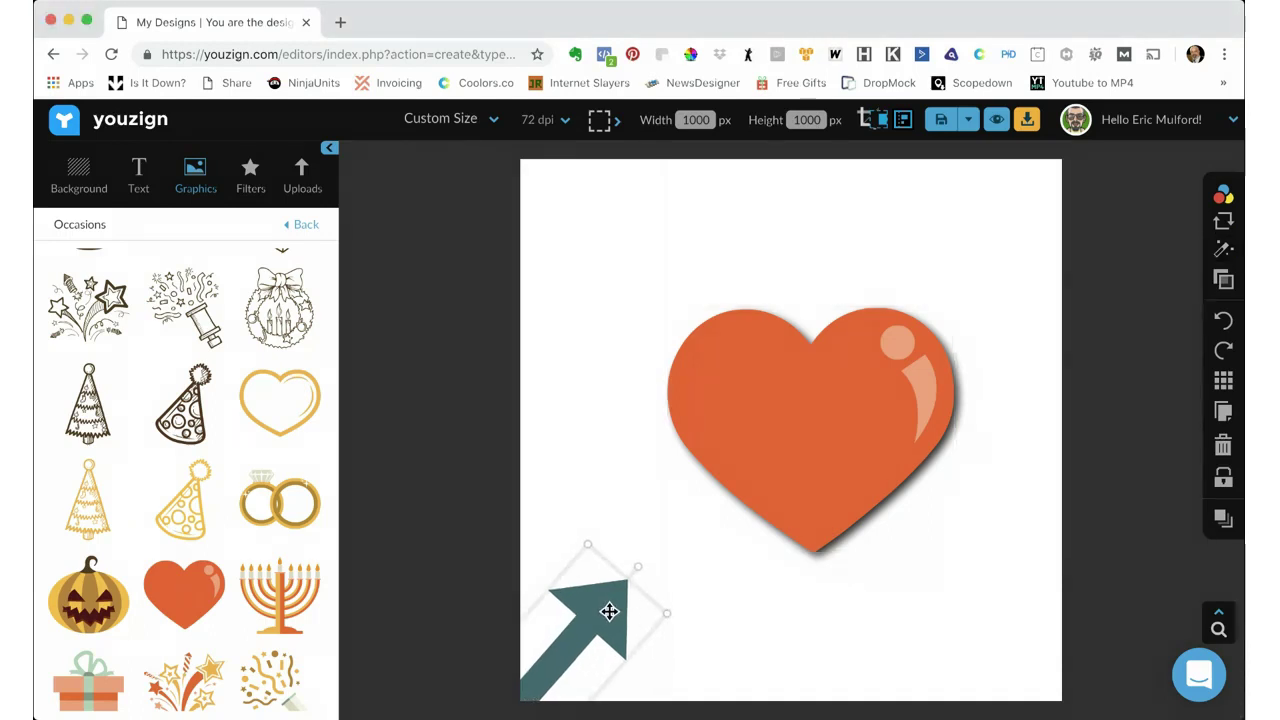
click(812, 435)
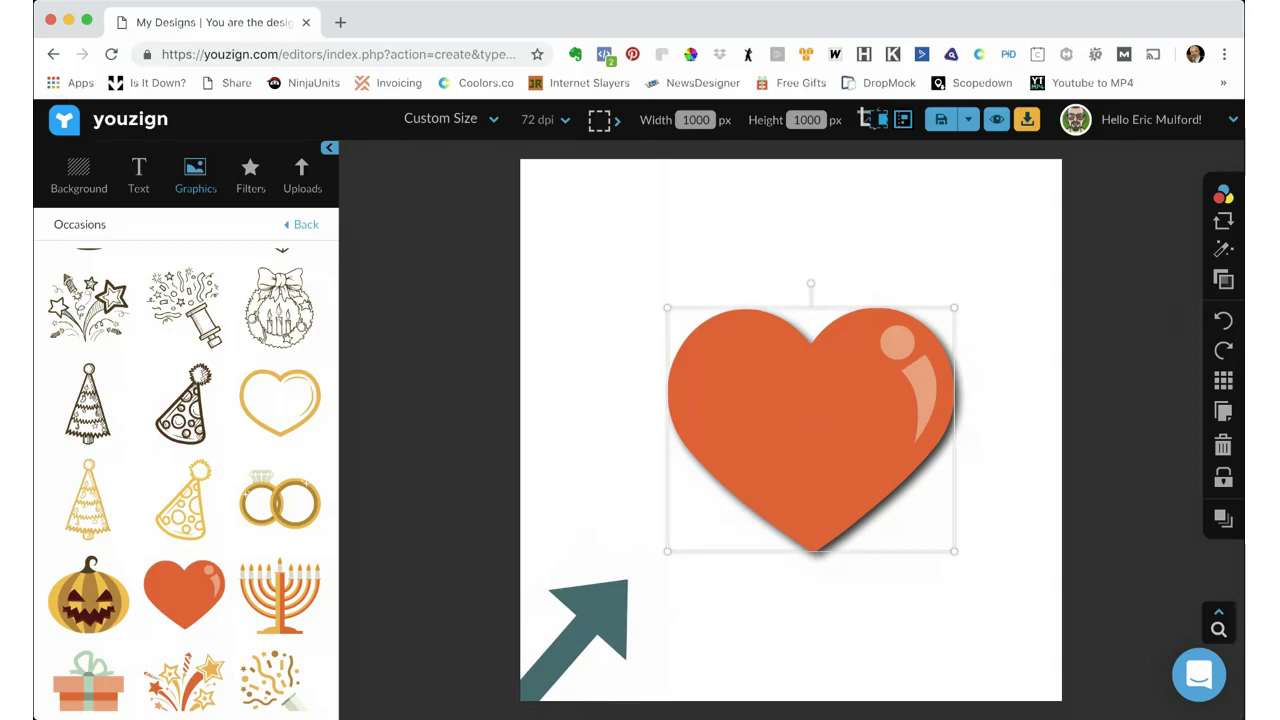
- Change the heart's shadow angle so the shadow falls toward the upper right
click(1223, 249)
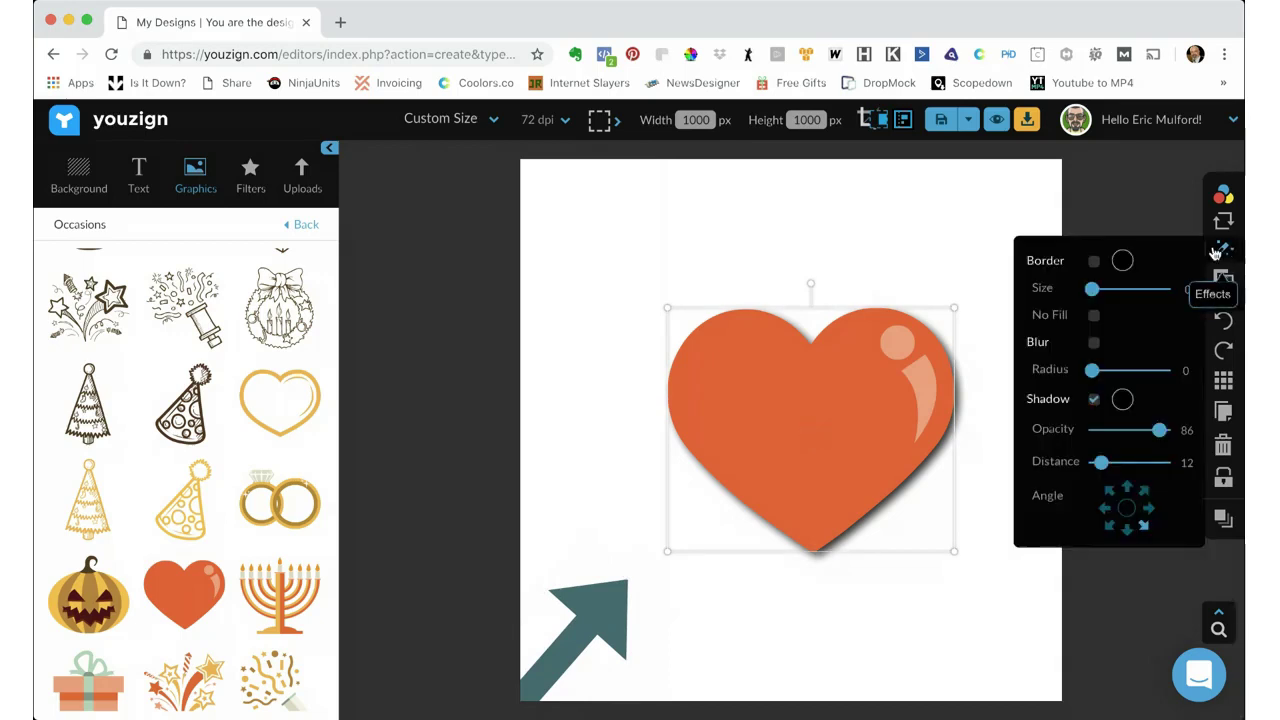
click(1143, 490)
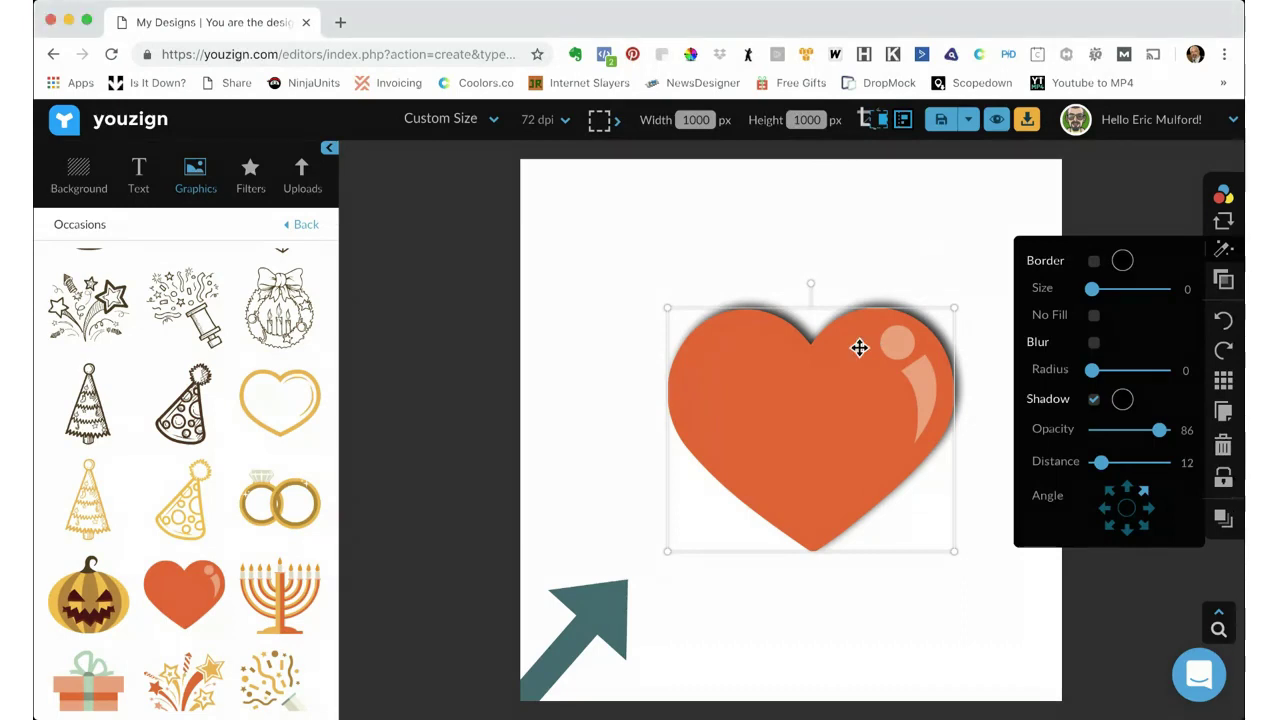
- Move the arrow beneath the heart, rotate it to point straight up, and place it just below the heart's tip
click(566, 628)
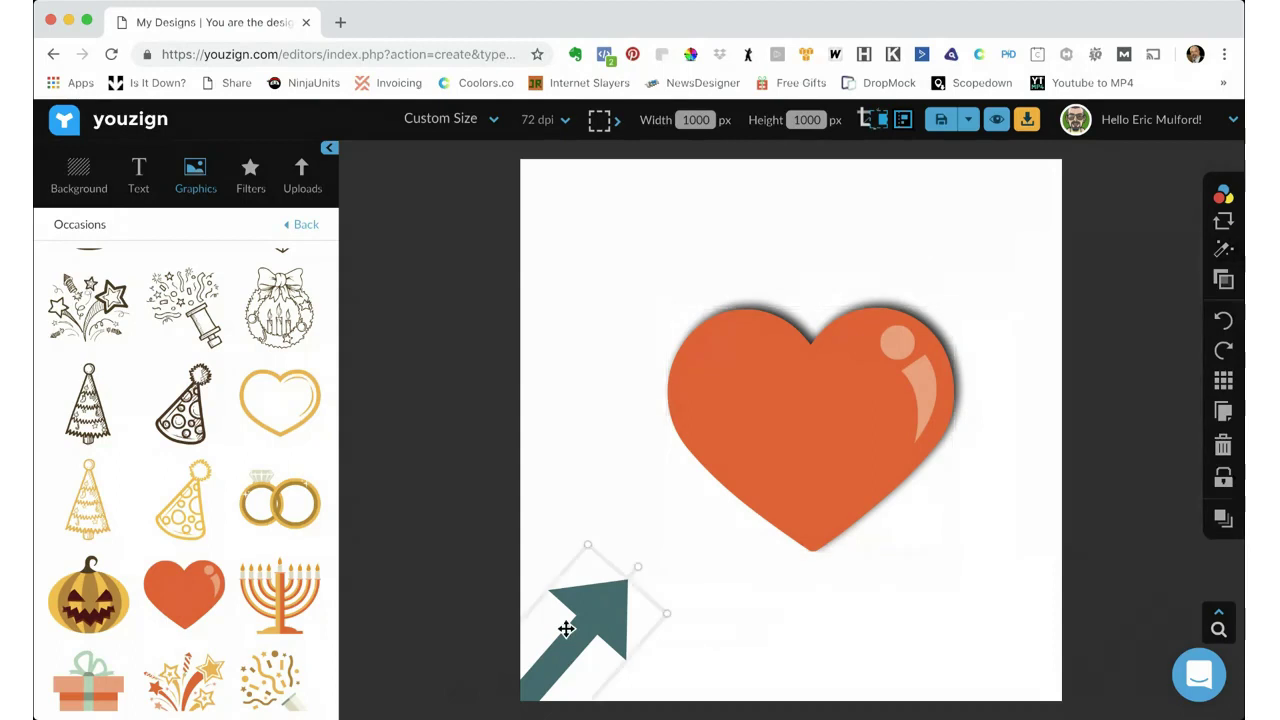
drag(566, 628, 754, 610)
drag(814, 550, 748, 527)
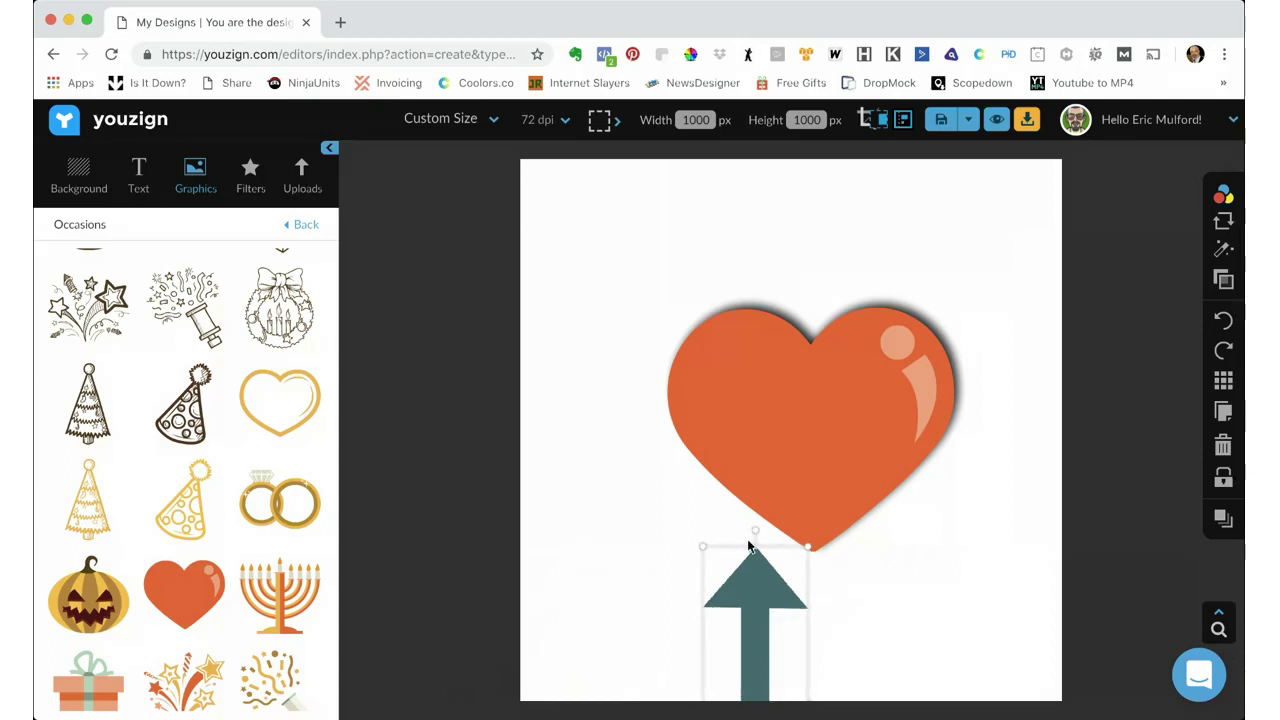
drag(763, 600, 822, 627)
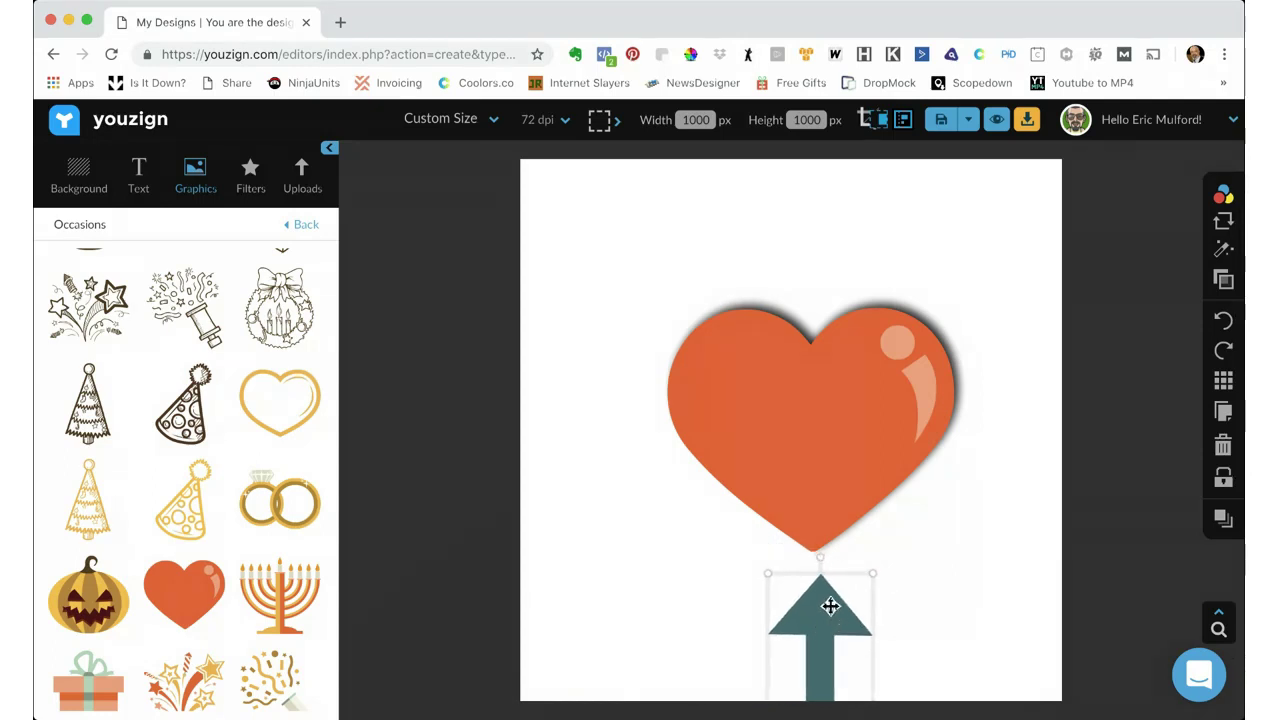
- Duplicate the heart and position the copy almost exactly over the original
click(862, 440)
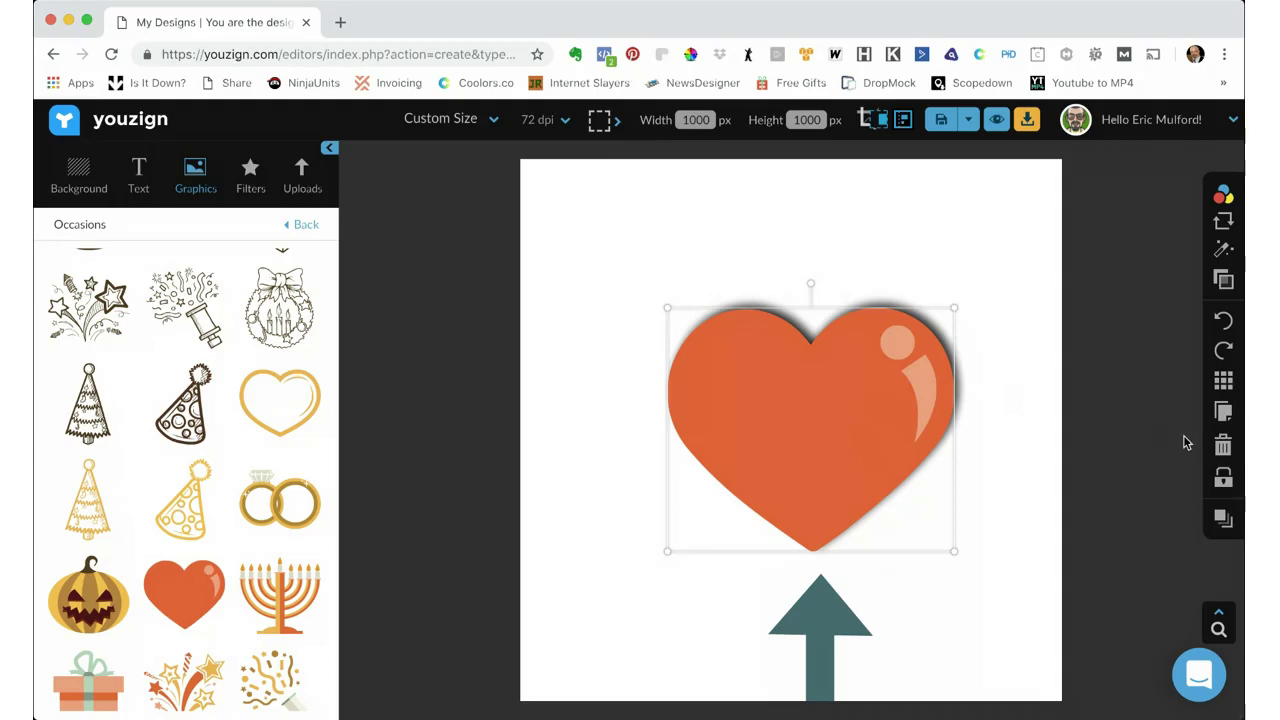
click(1223, 410)
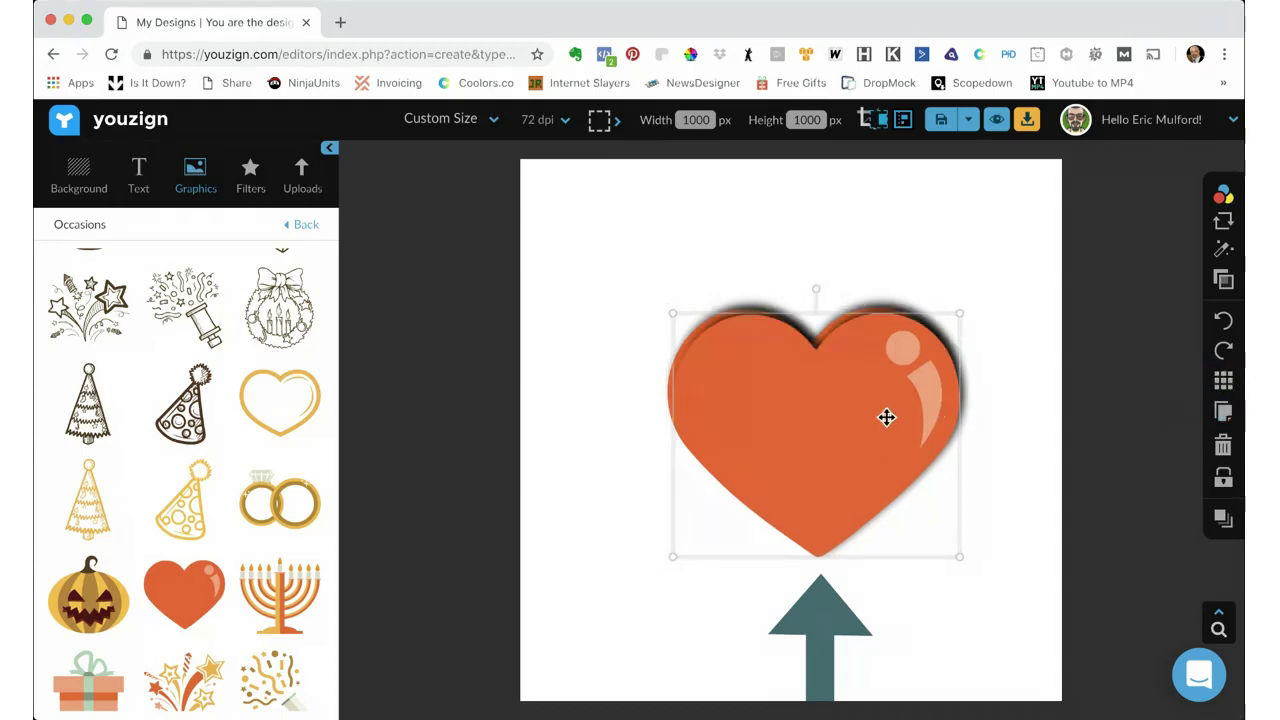
drag(886, 420, 884, 406)
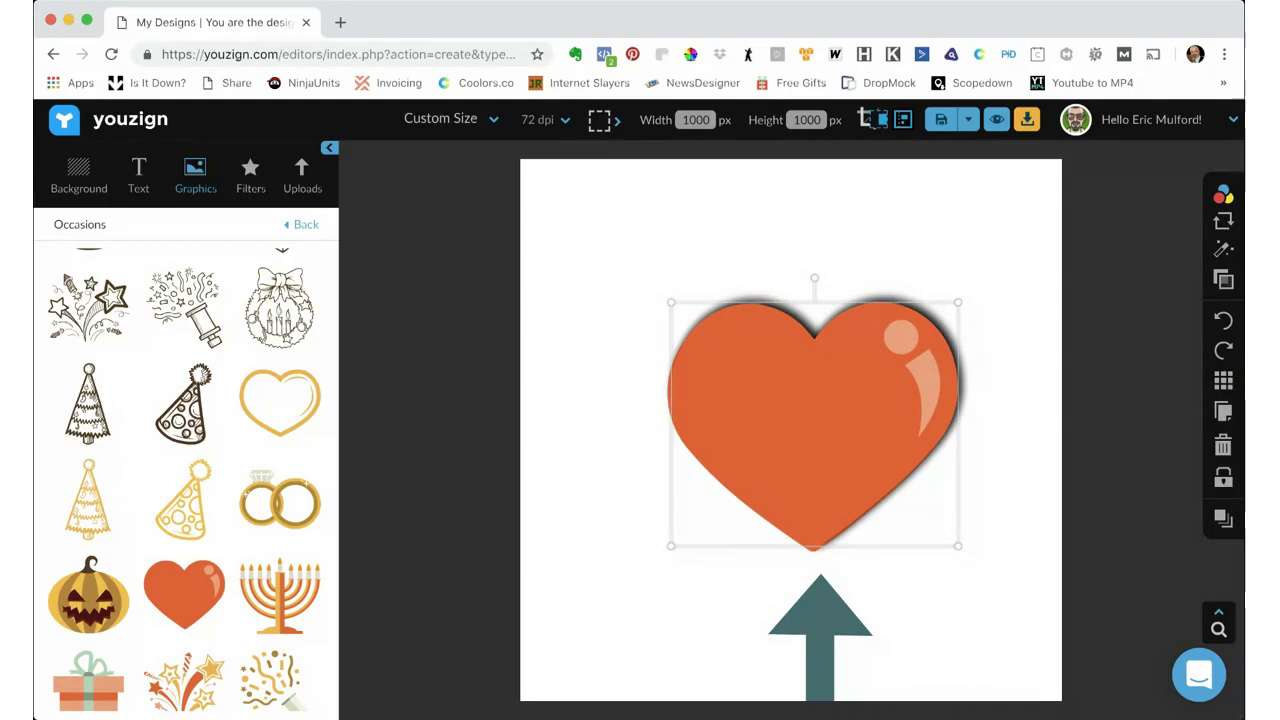
- Change the duplicate heart's shadow angle so the shadow falls toward the upper left
click(1221, 276)
click(1222, 250)
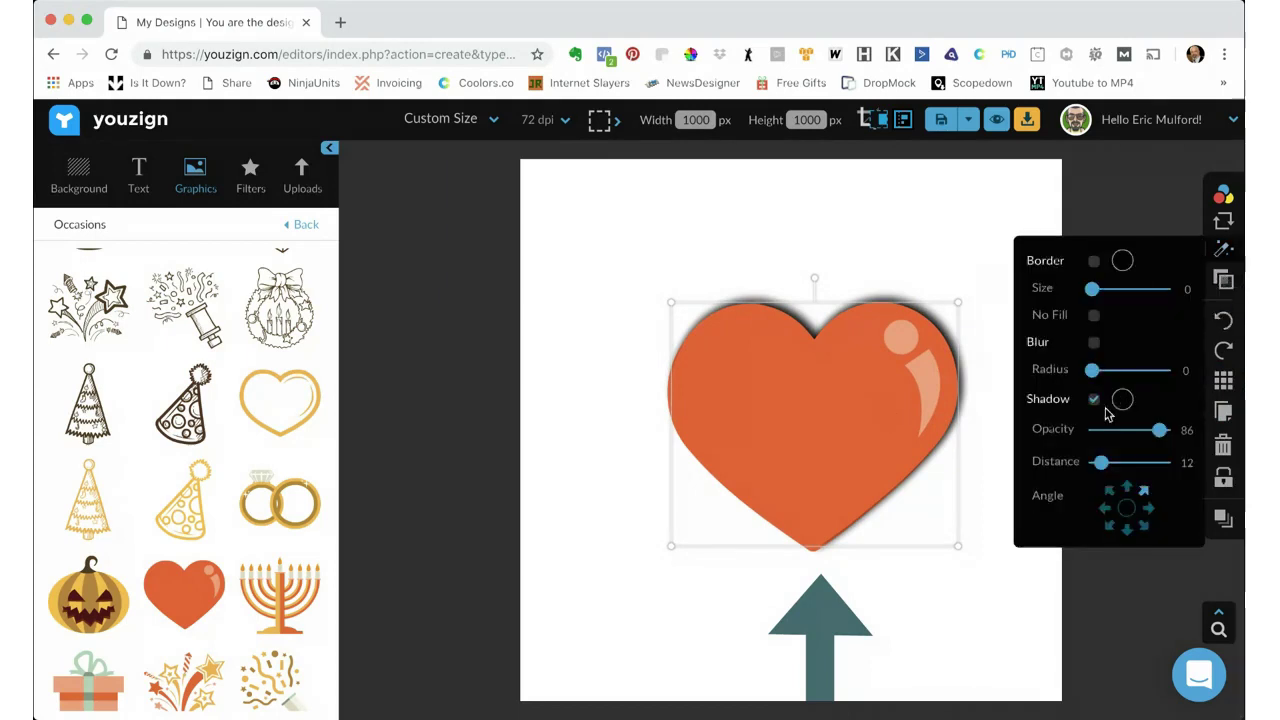
click(1112, 494)
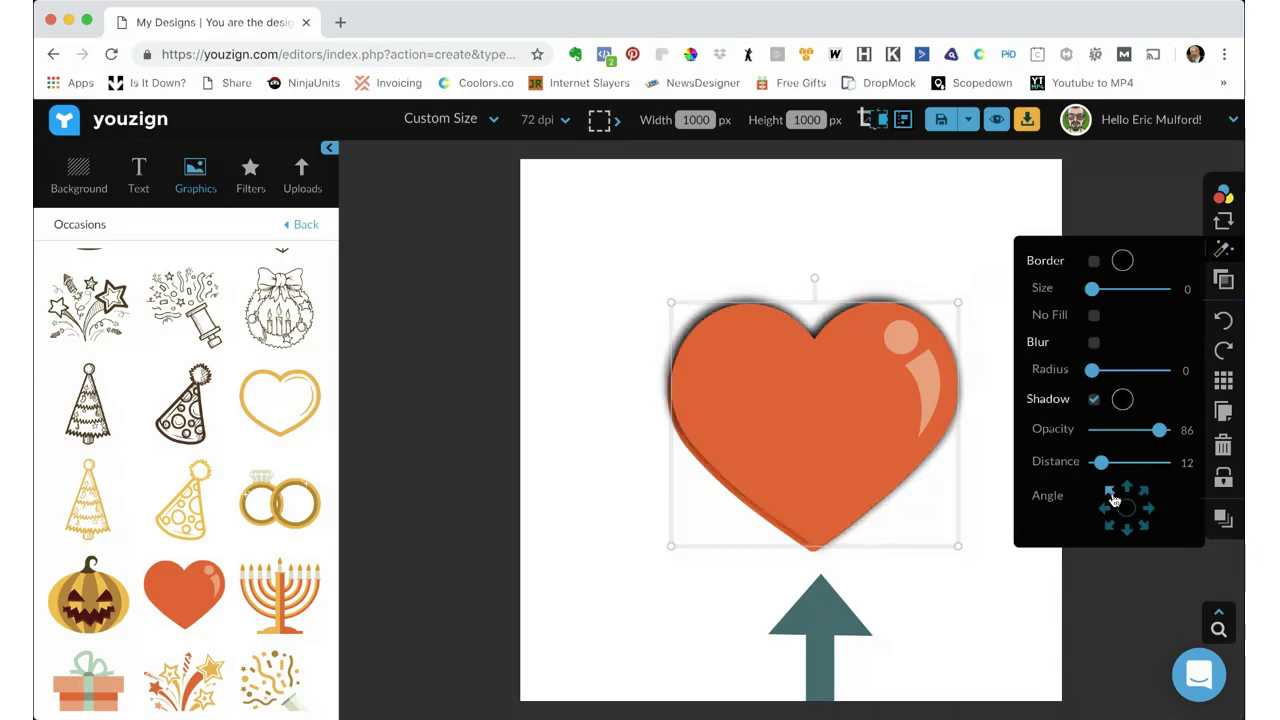
click(988, 232)
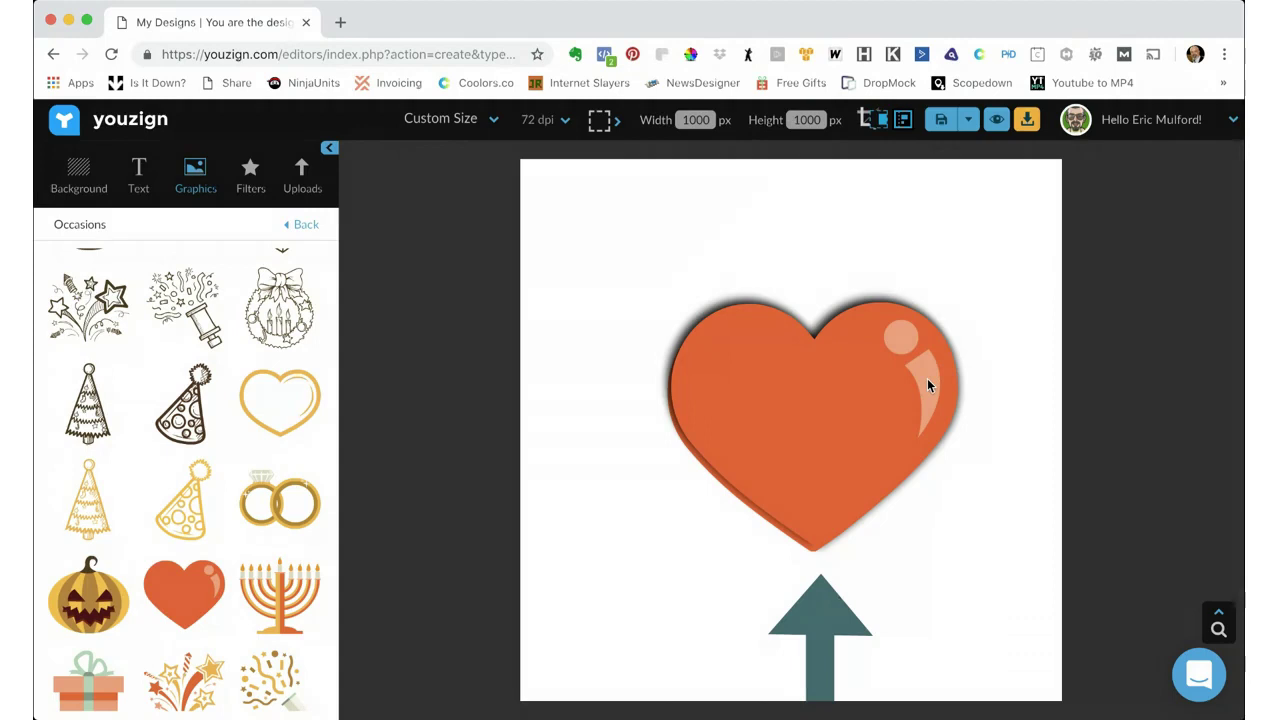
- Nudge the duplicate heart into alignment with the original and shift the arrow slightly left below the tip
drag(854, 403, 841, 410)
click(1024, 363)
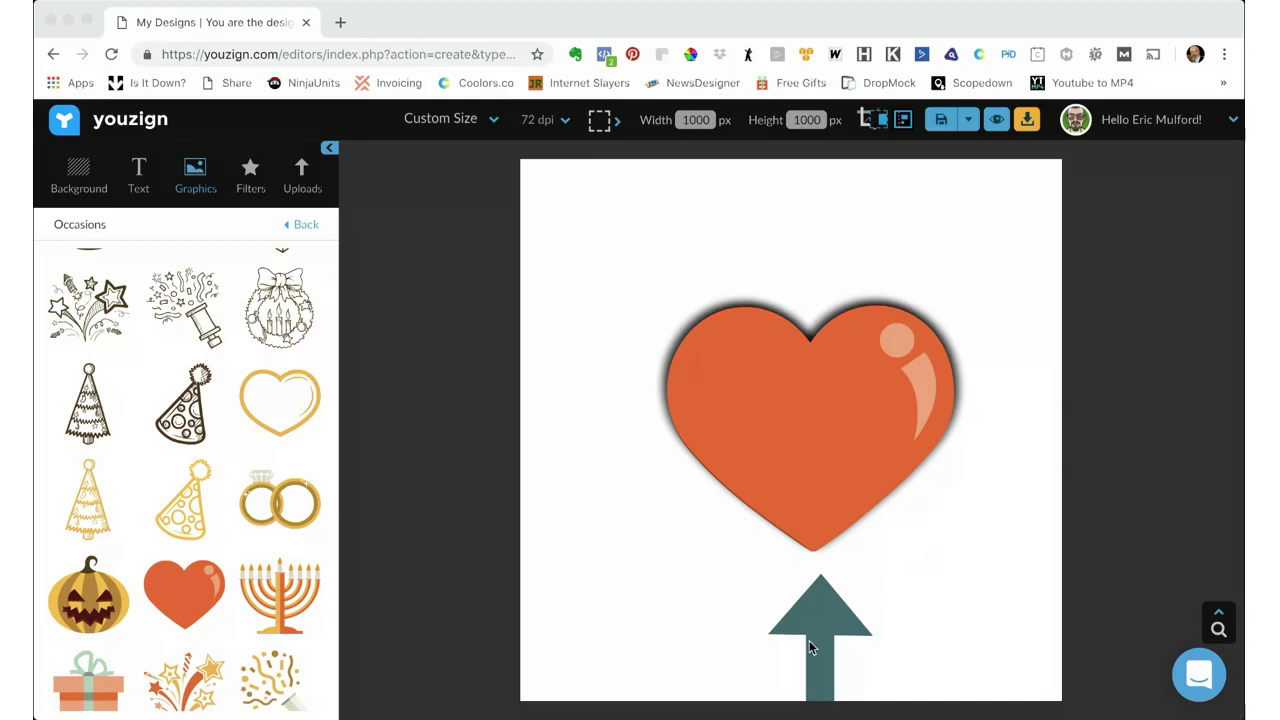
click(814, 626)
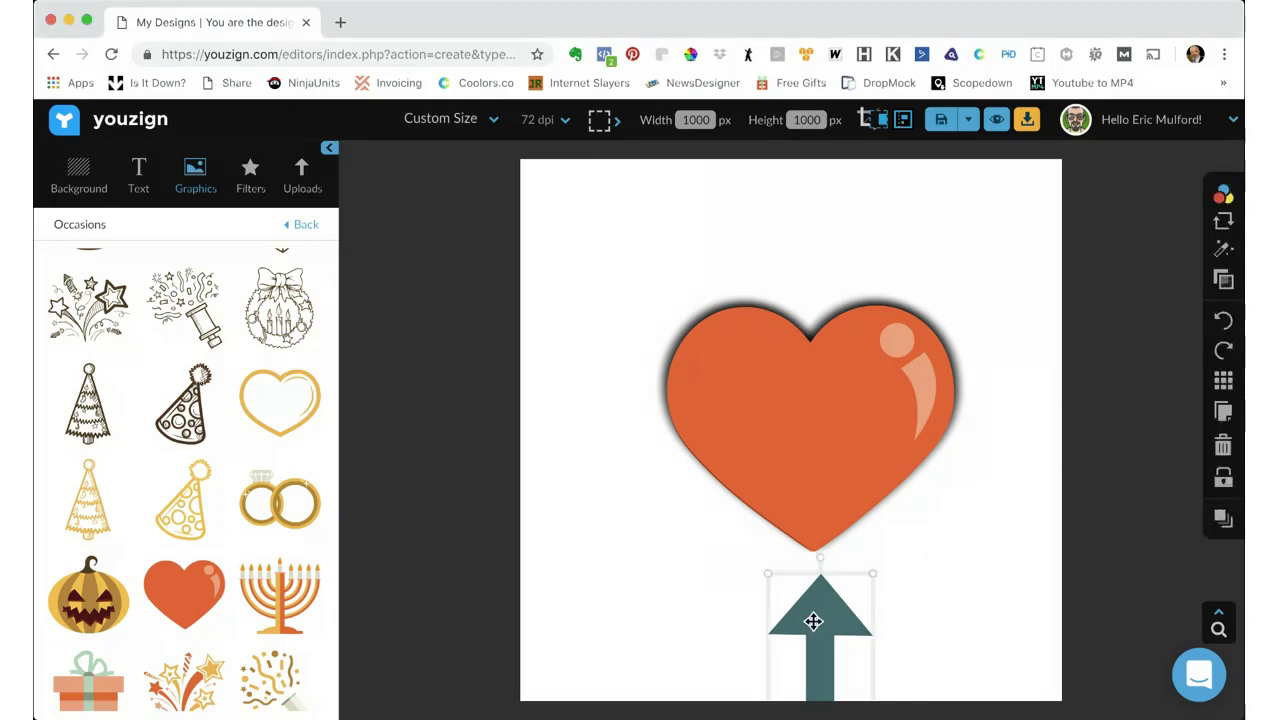
drag(814, 624, 802, 624)
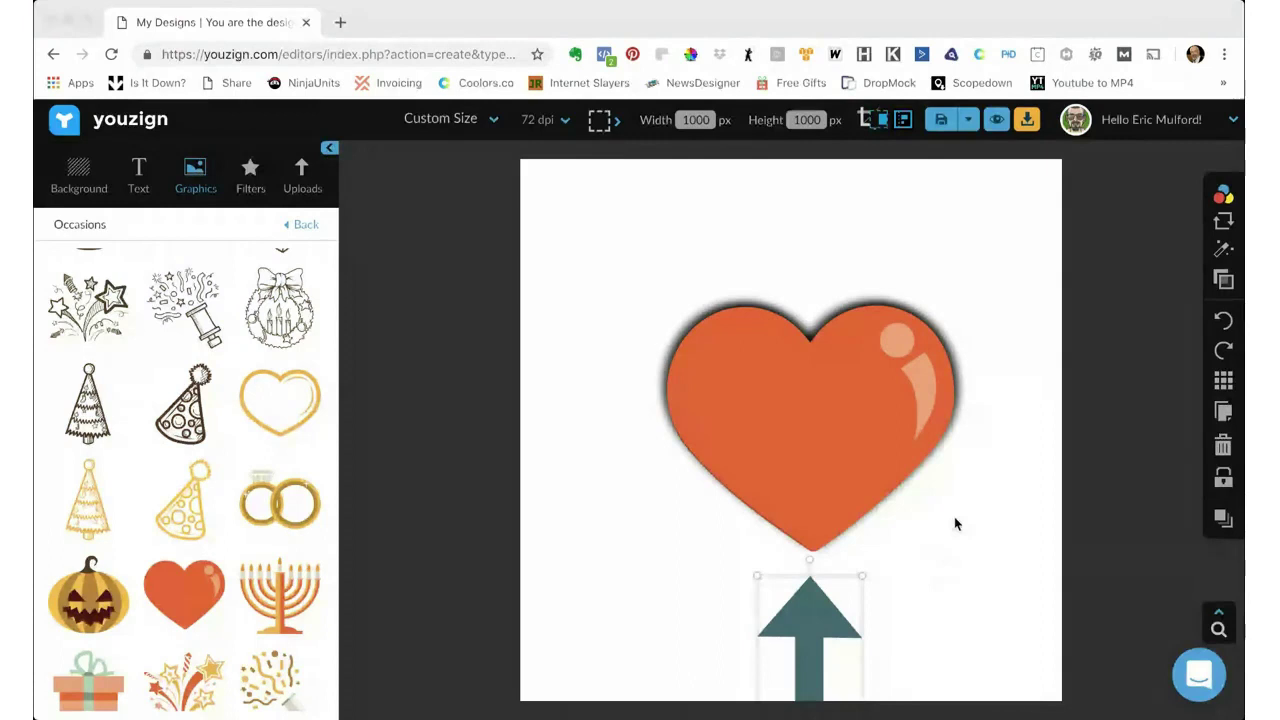
- Move the arrow to the canvas's upper-left corner and rotate it to point diagonally down at the heart
click(814, 617)
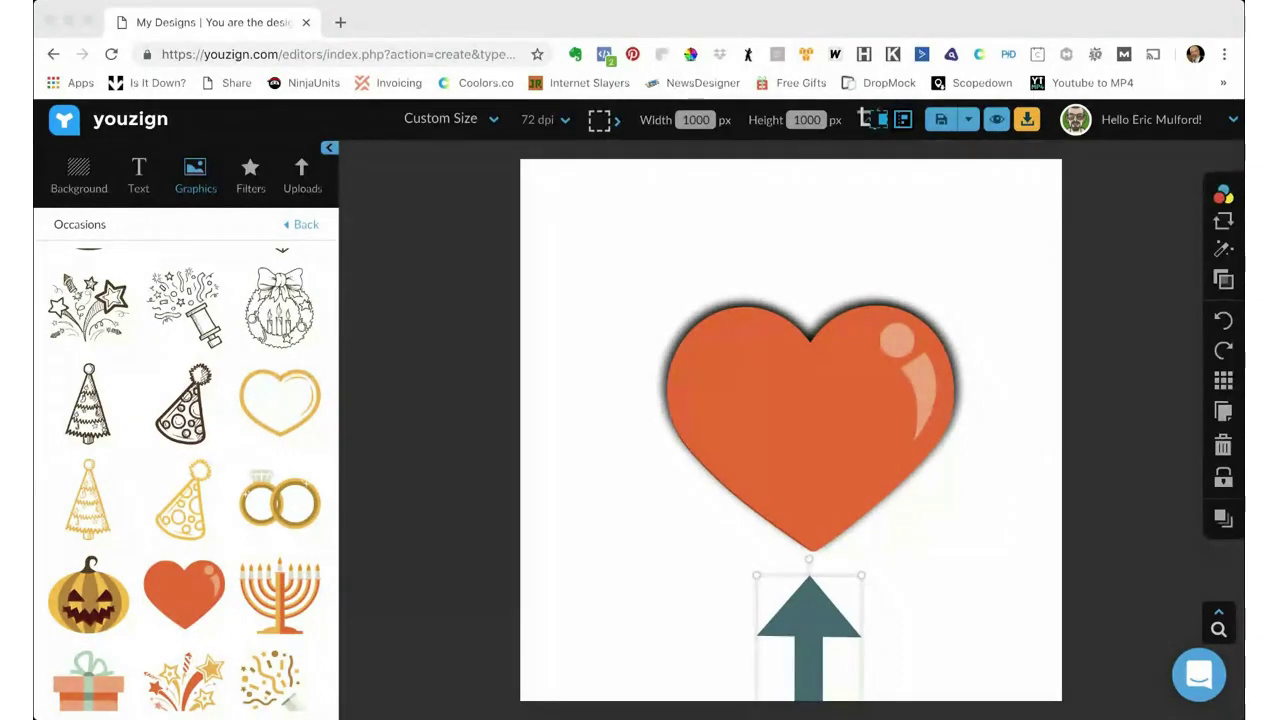
click(849, 636)
drag(823, 623, 608, 228)
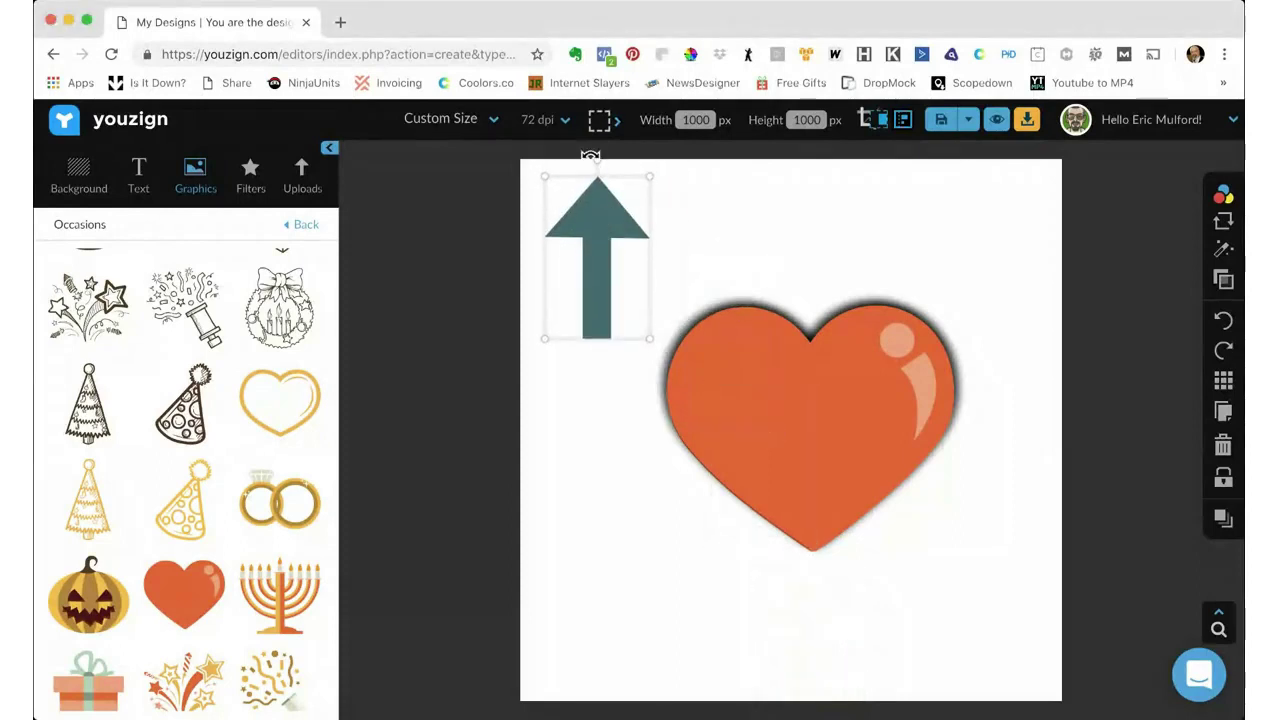
drag(590, 157, 702, 313)
- Move the duplicate heart off the original and set the original heart's shadow angle to the lower right
click(829, 391)
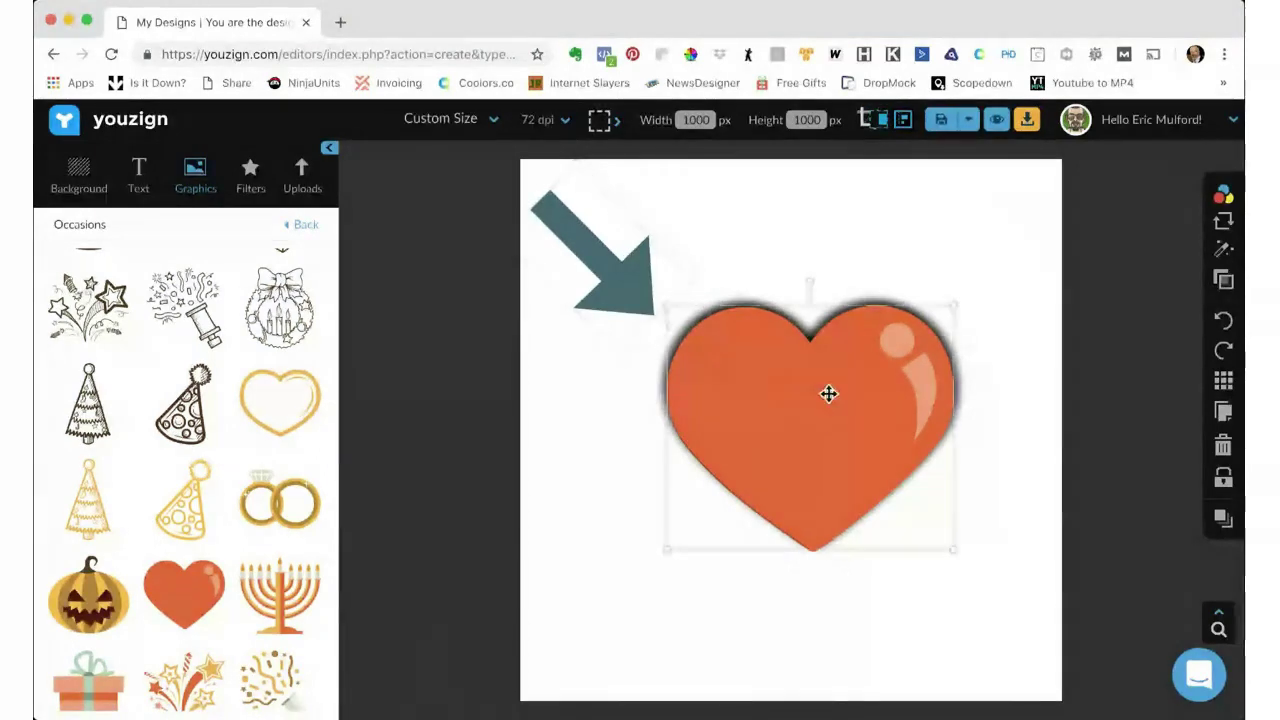
drag(834, 395, 904, 506)
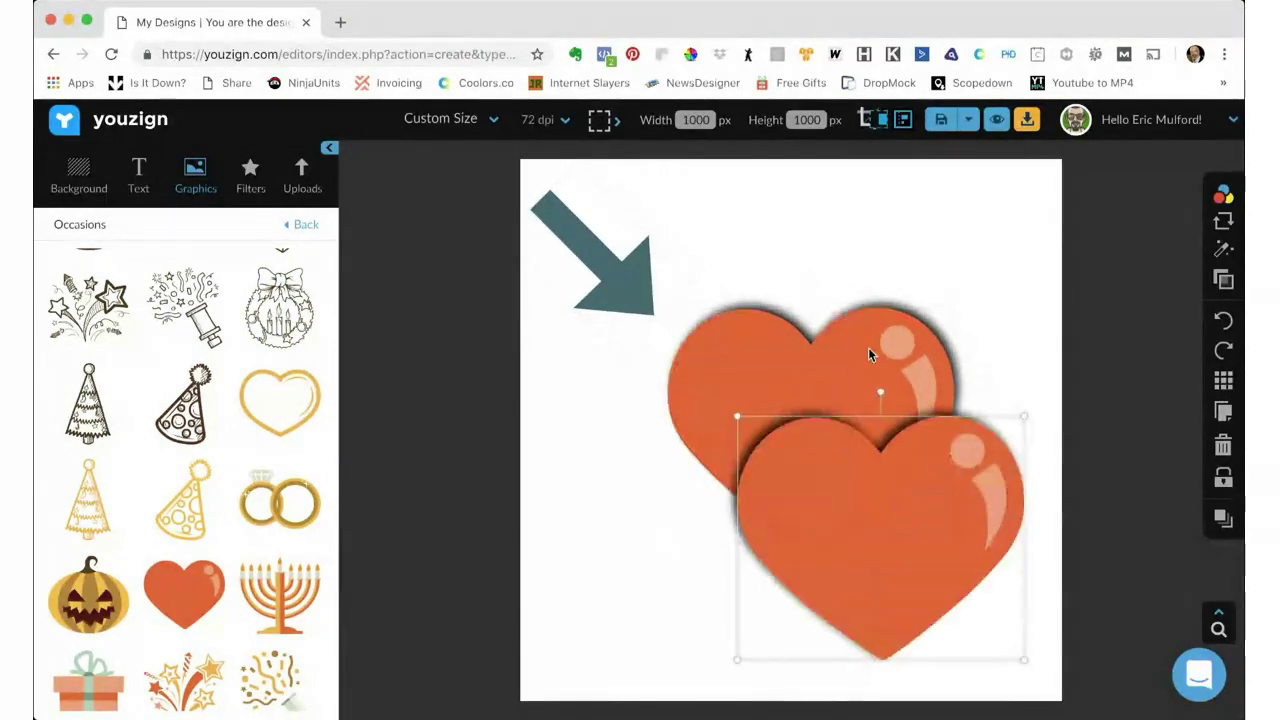
click(870, 340)
click(1223, 248)
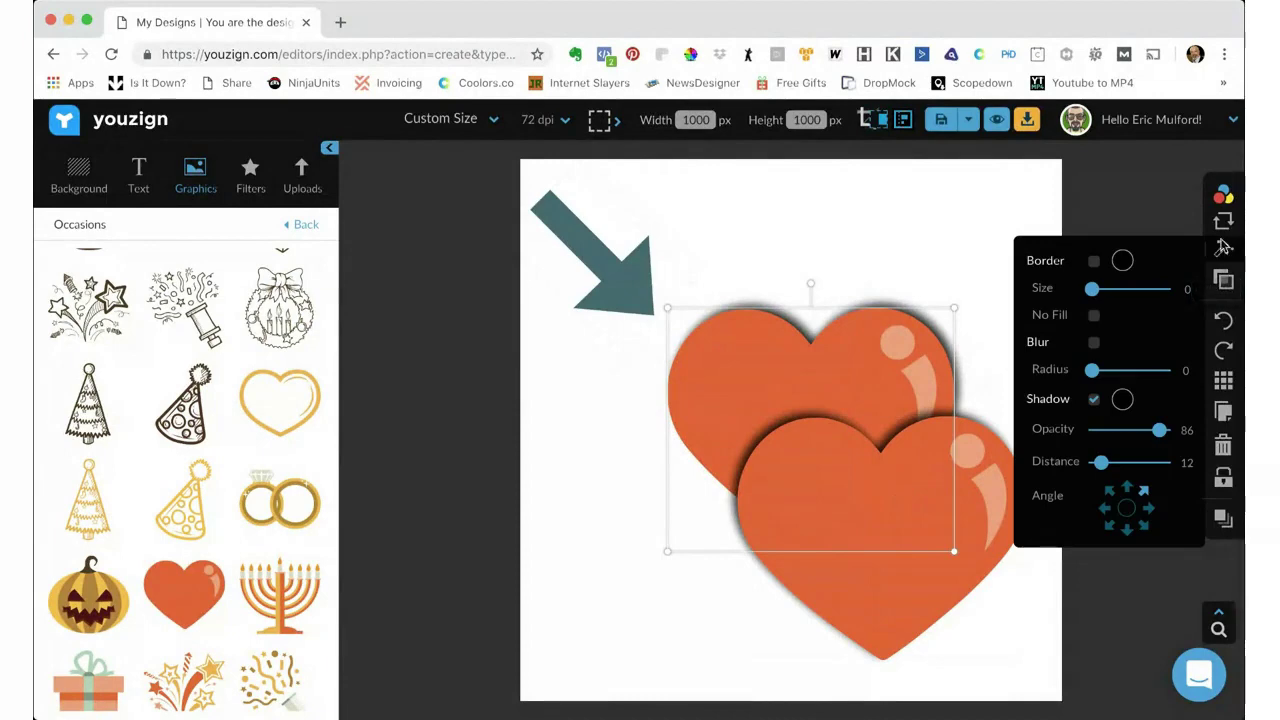
click(1143, 525)
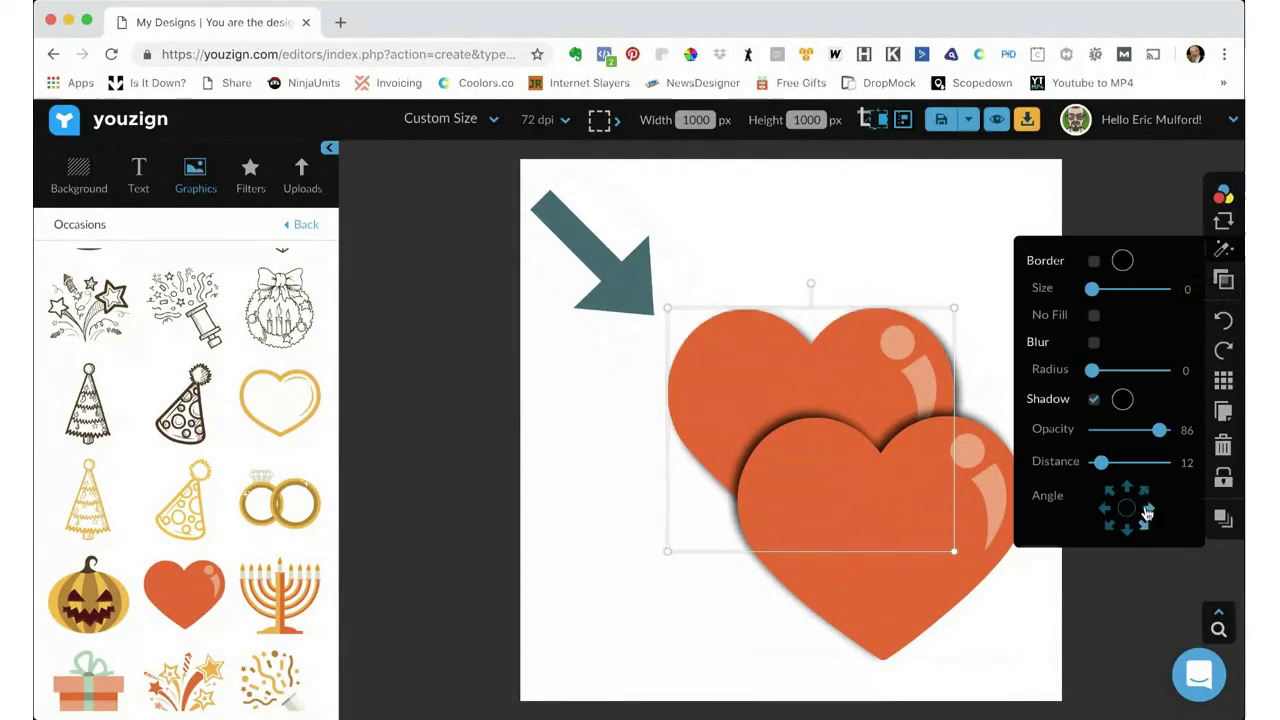
- Set the duplicate heart's shadow angle to straight down
click(840, 470)
click(1223, 248)
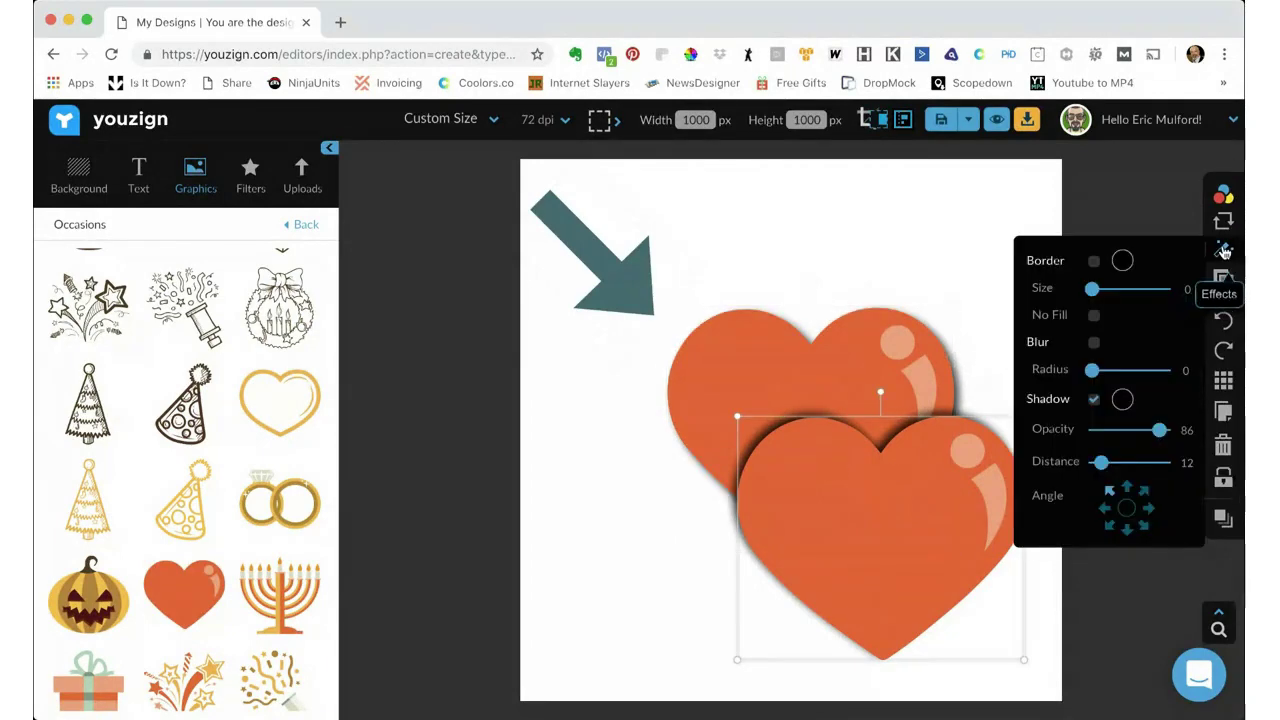
click(1224, 250)
click(1223, 250)
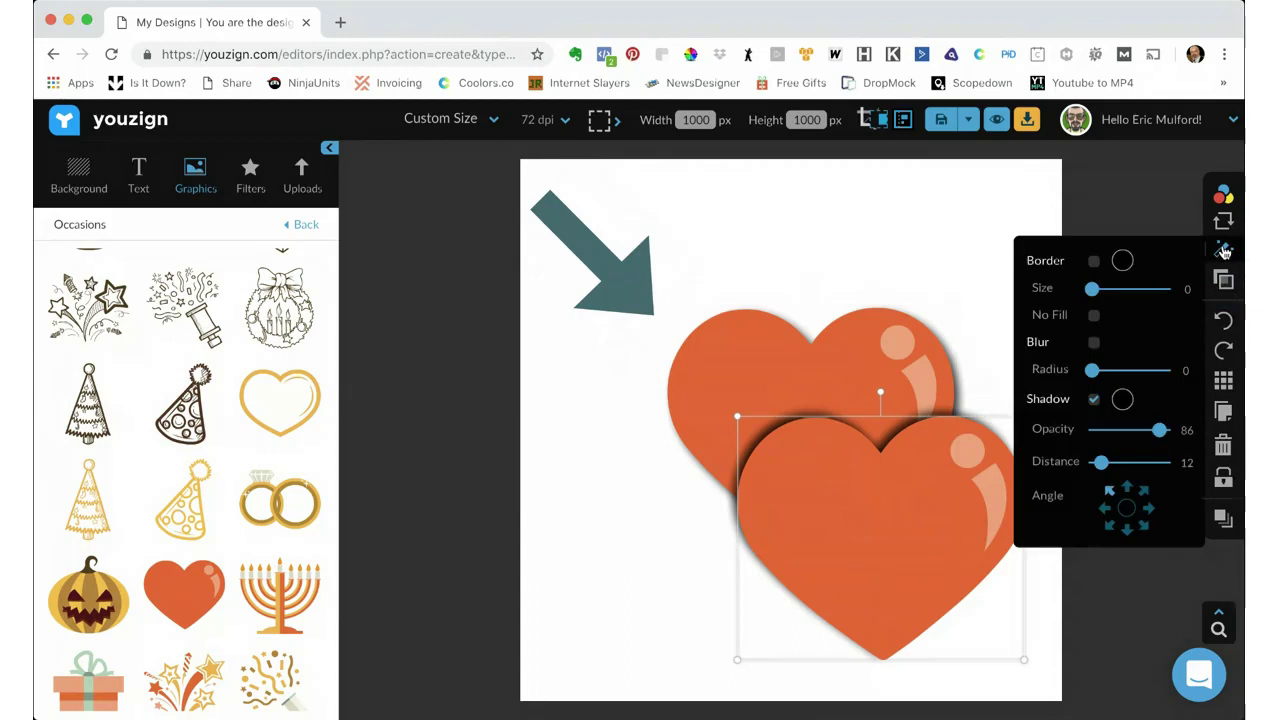
click(1145, 525)
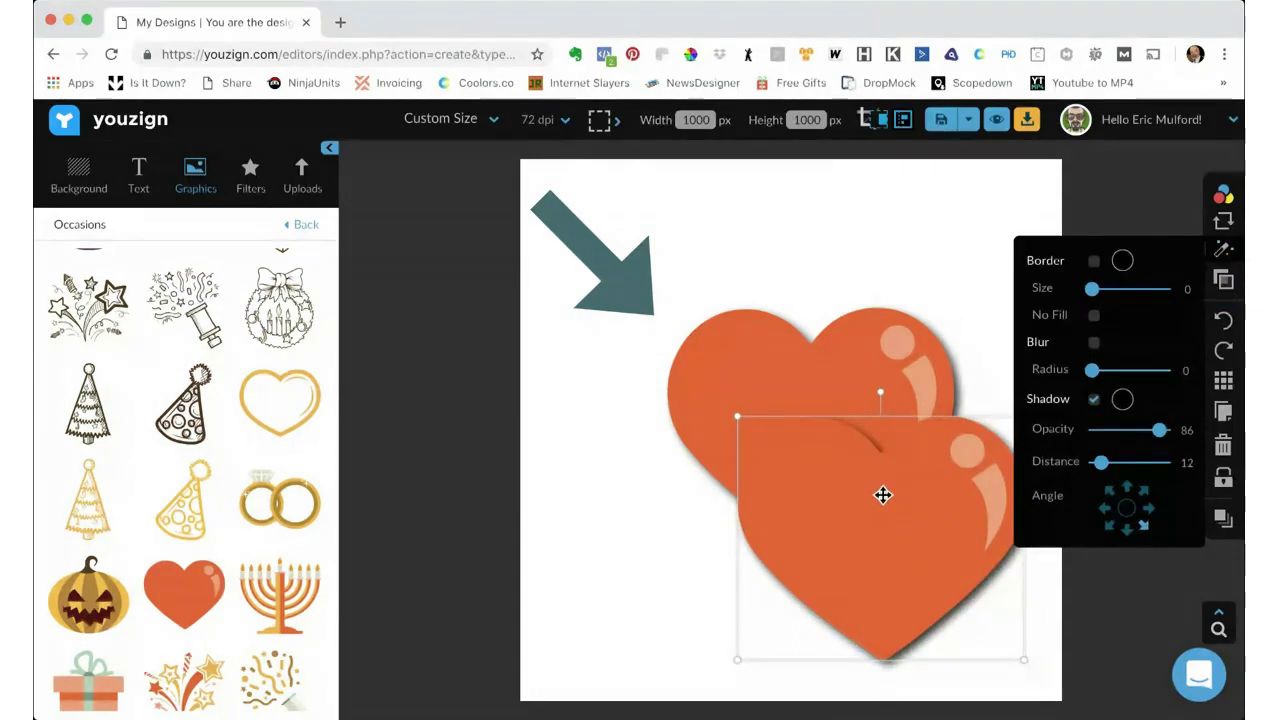
click(1128, 530)
- Stack the duplicate heart exactly over the original and nudge the arrow slightly upward
drag(943, 520, 874, 411)
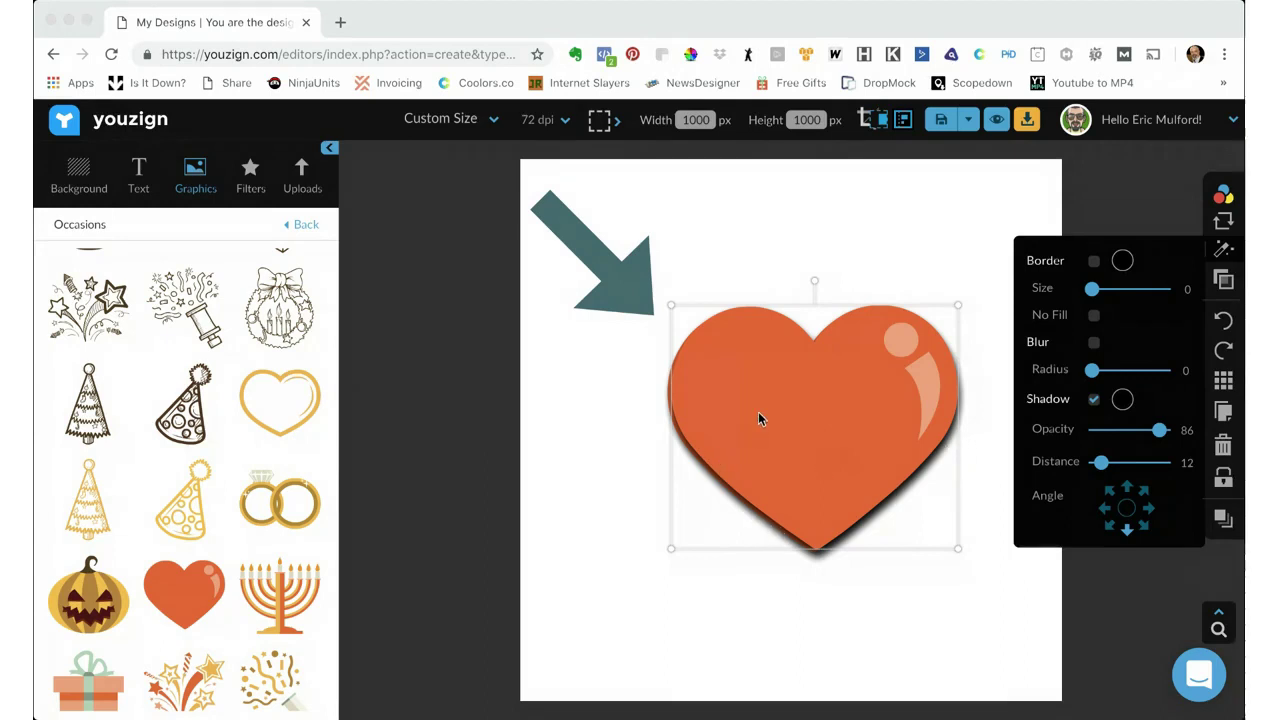
drag(758, 412, 755, 415)
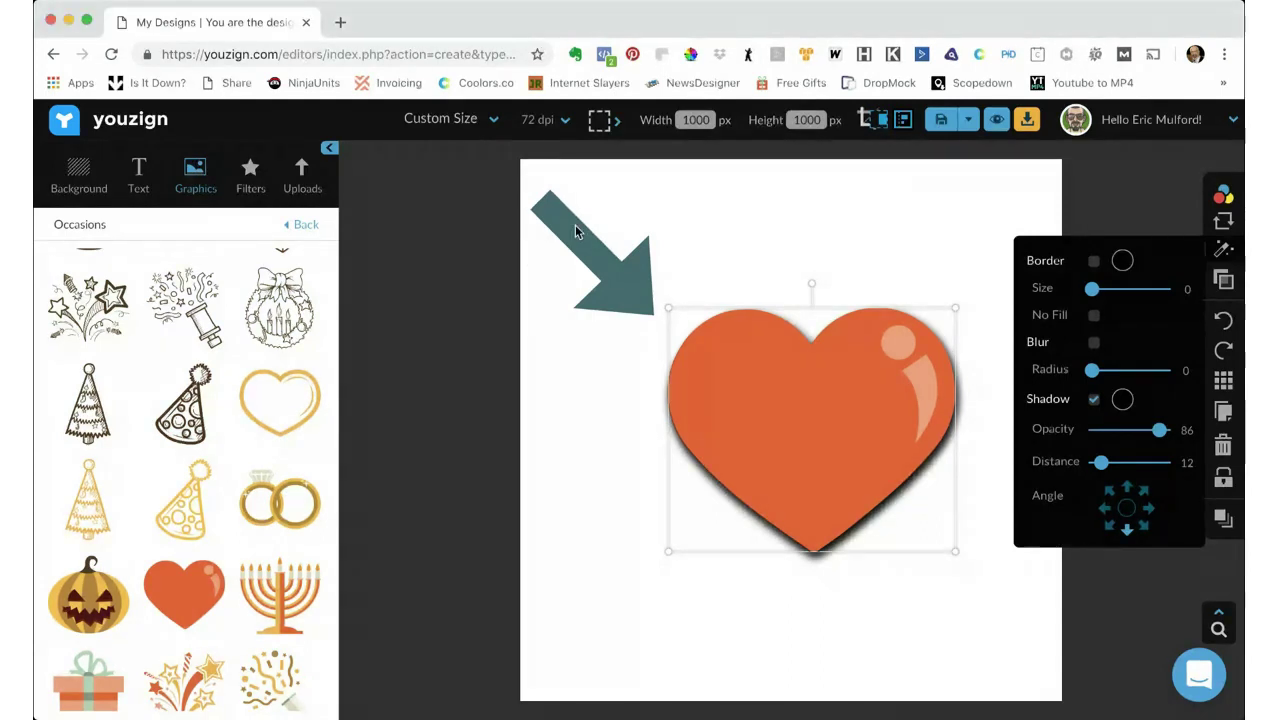
drag(575, 225, 578, 209)
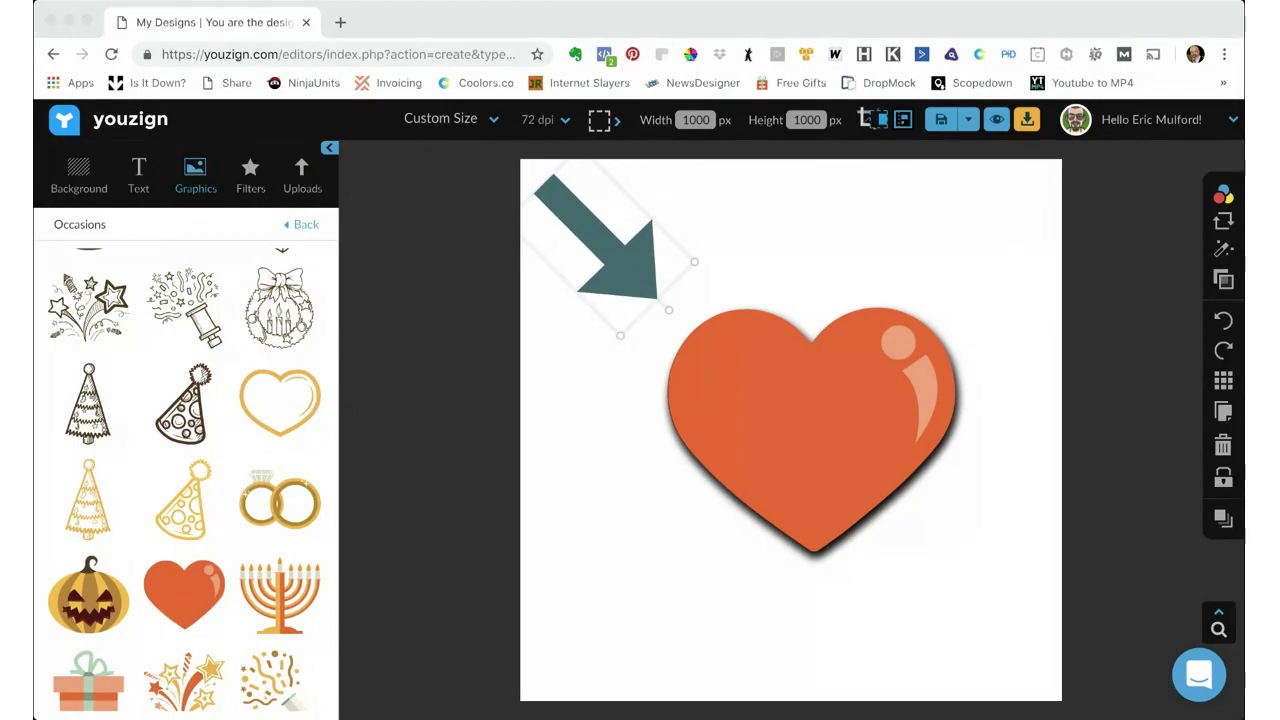
- Set the front heart's shadow distance to 14 and deselect the heart
click(886, 415)
click(1222, 249)
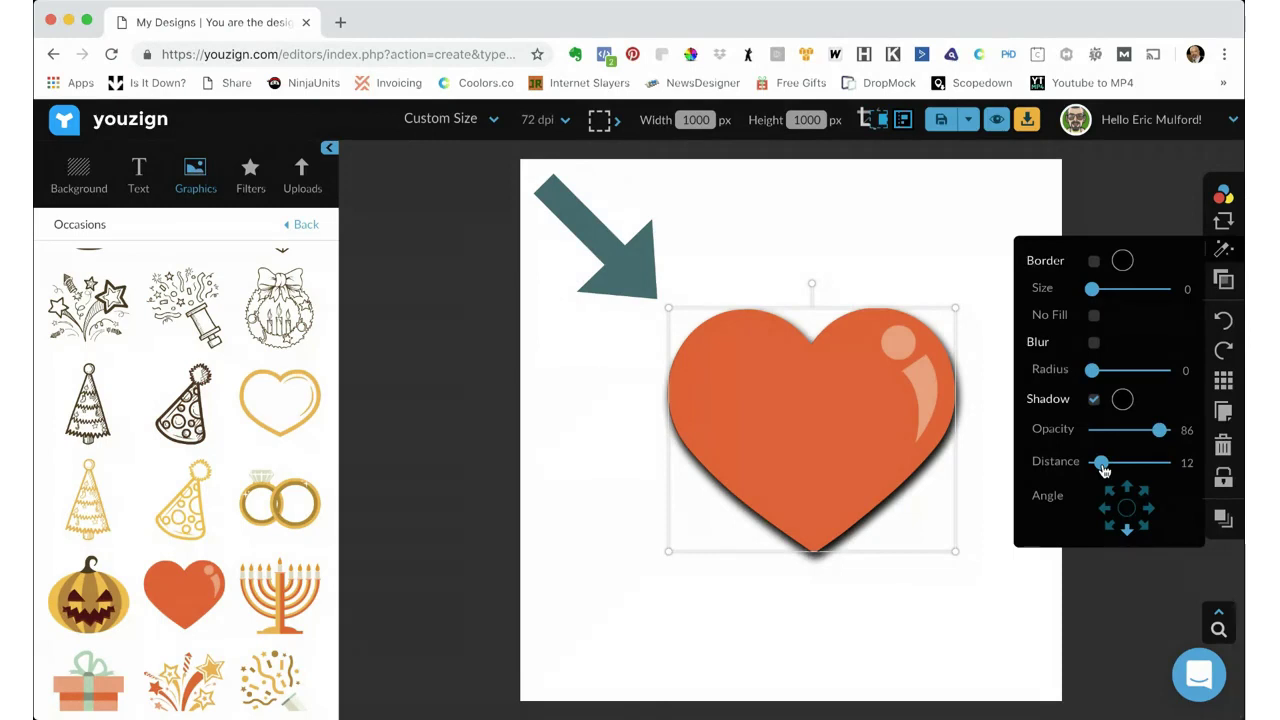
drag(1103, 470, 1123, 473)
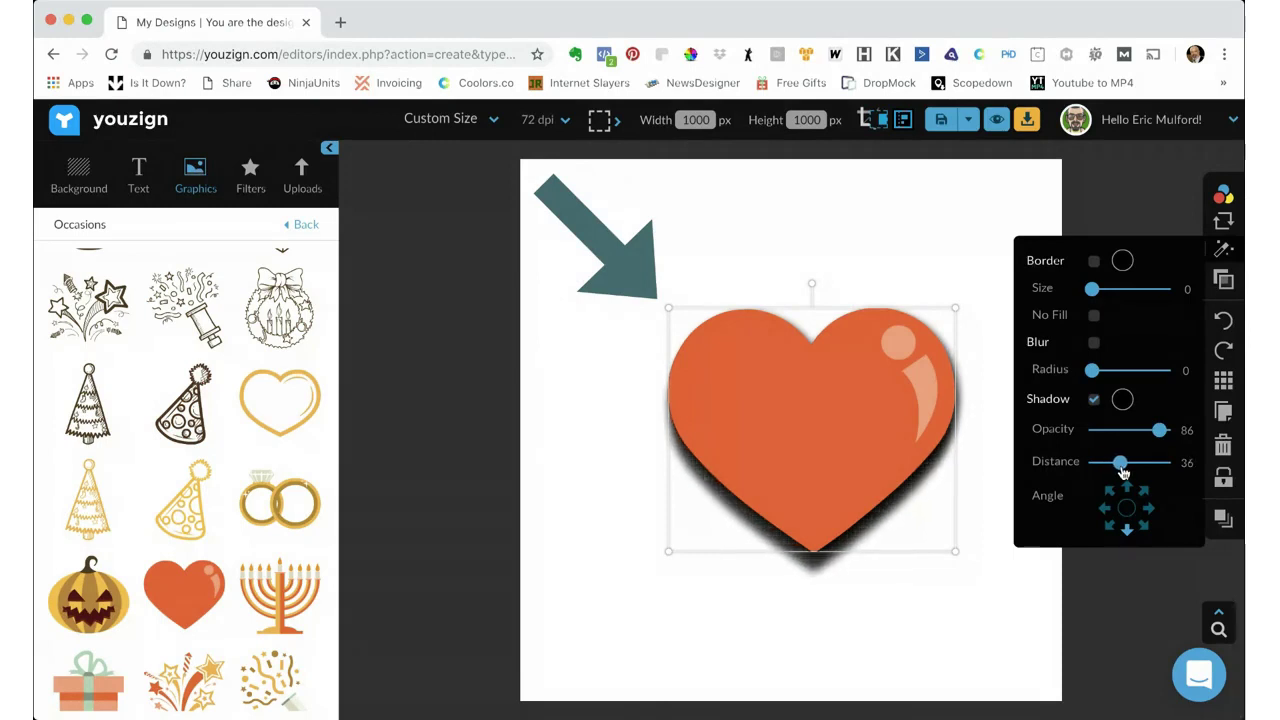
drag(1123, 473, 1101, 476)
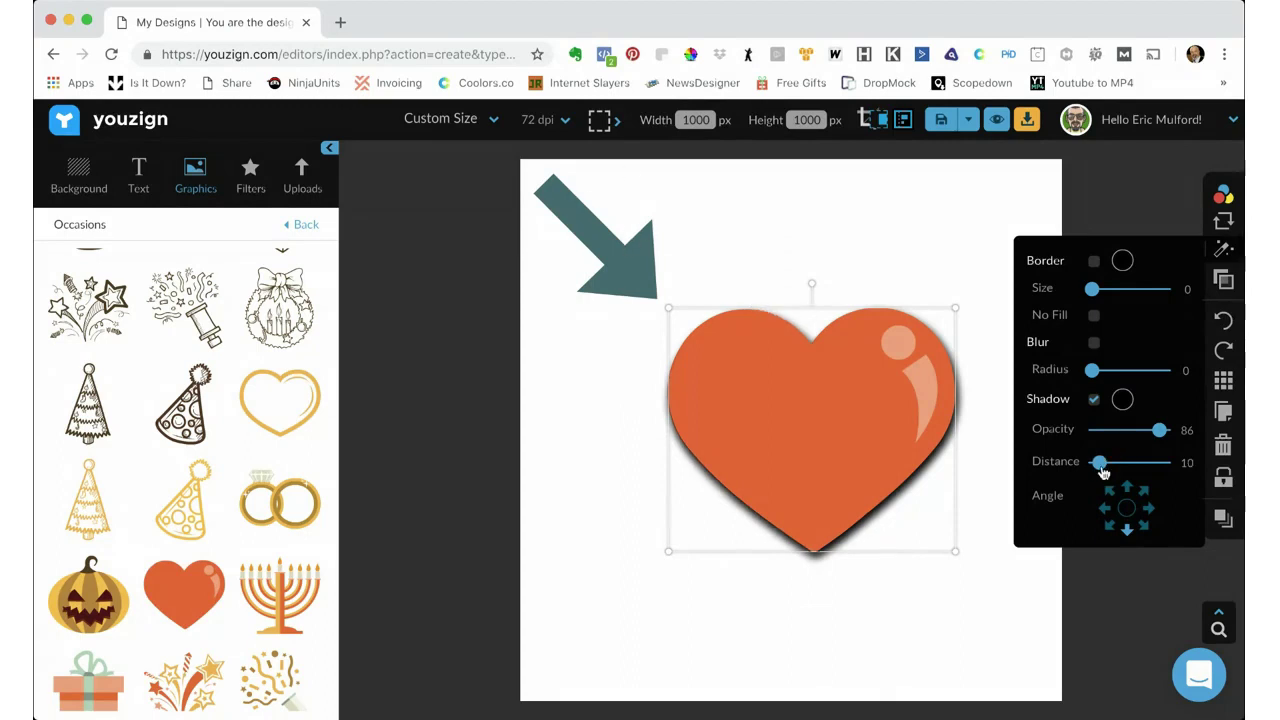
drag(1103, 473, 1108, 474)
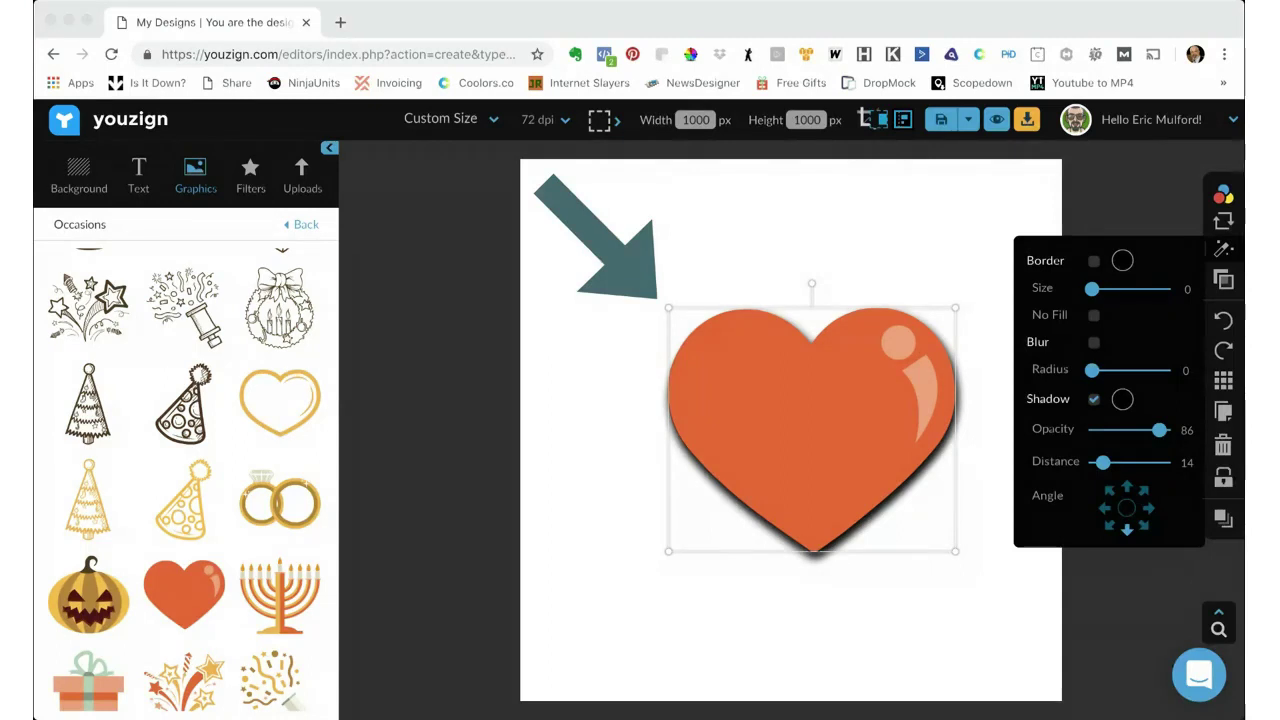
click(866, 426)
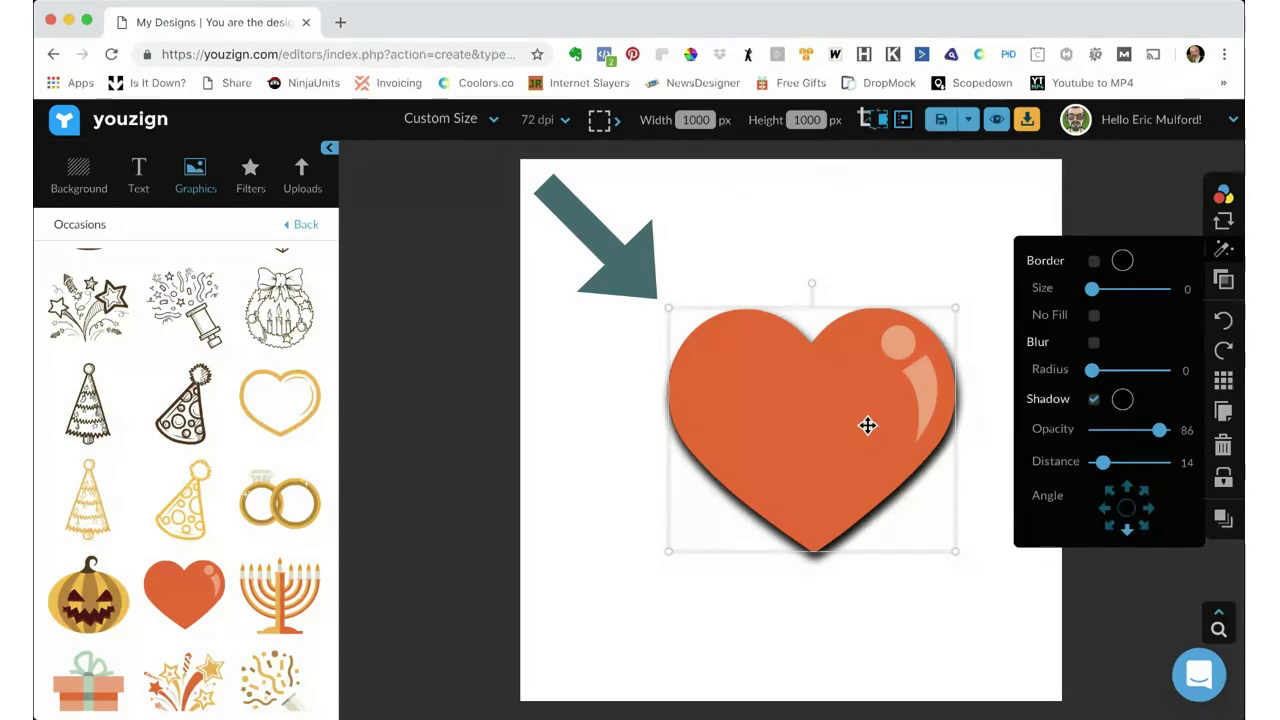
click(700, 178)
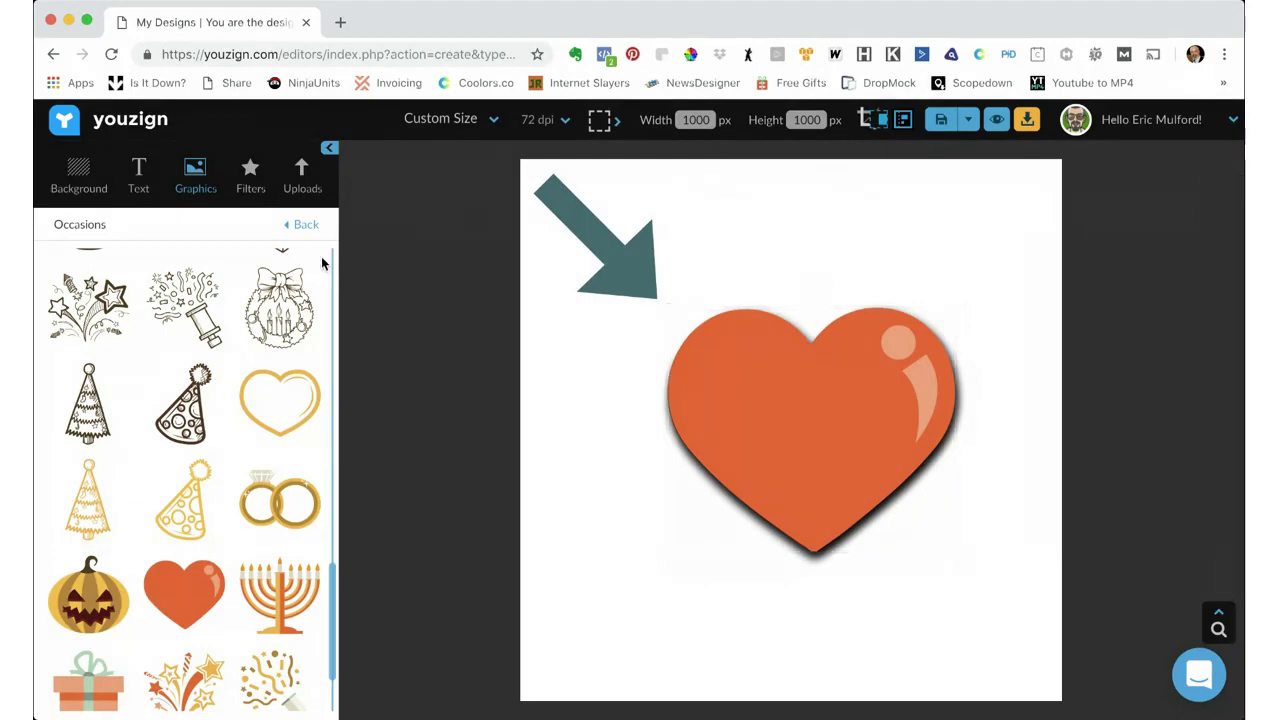
- Apply the light grey desk photo with a pencil near its lower corner as the canvas's background image
scroll(321, 256, up, 2)
click(75, 174)
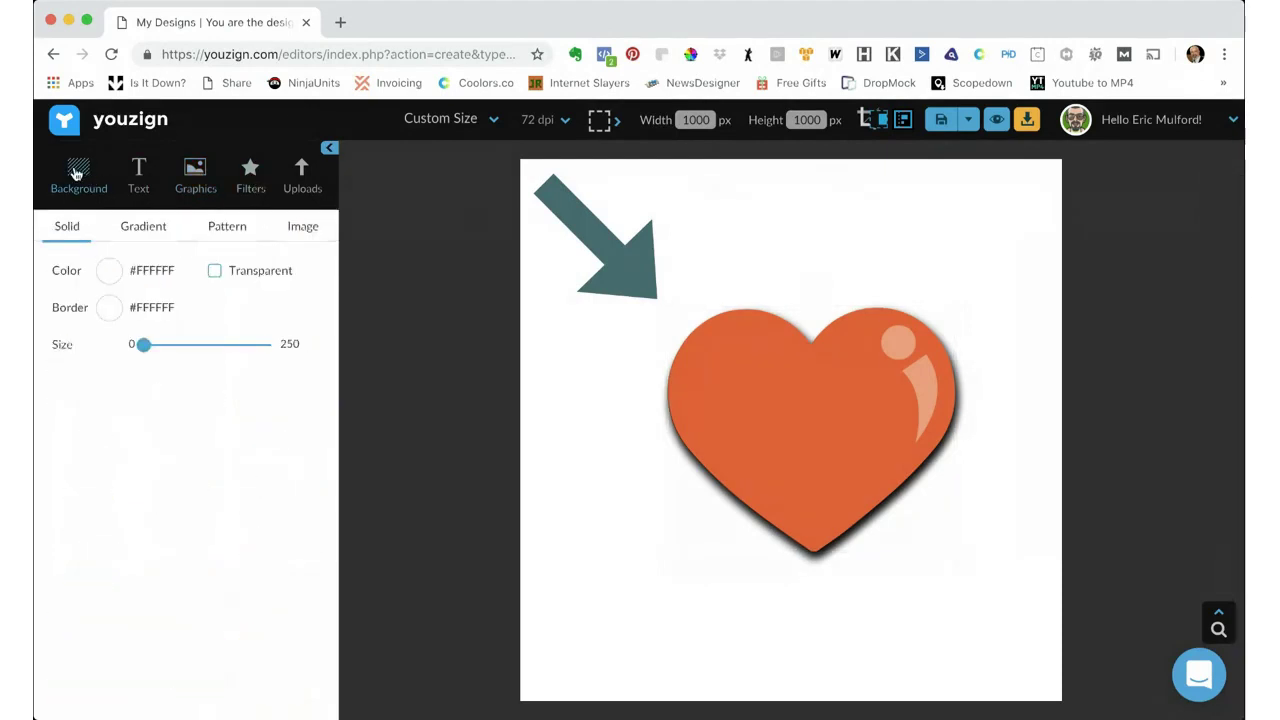
click(296, 229)
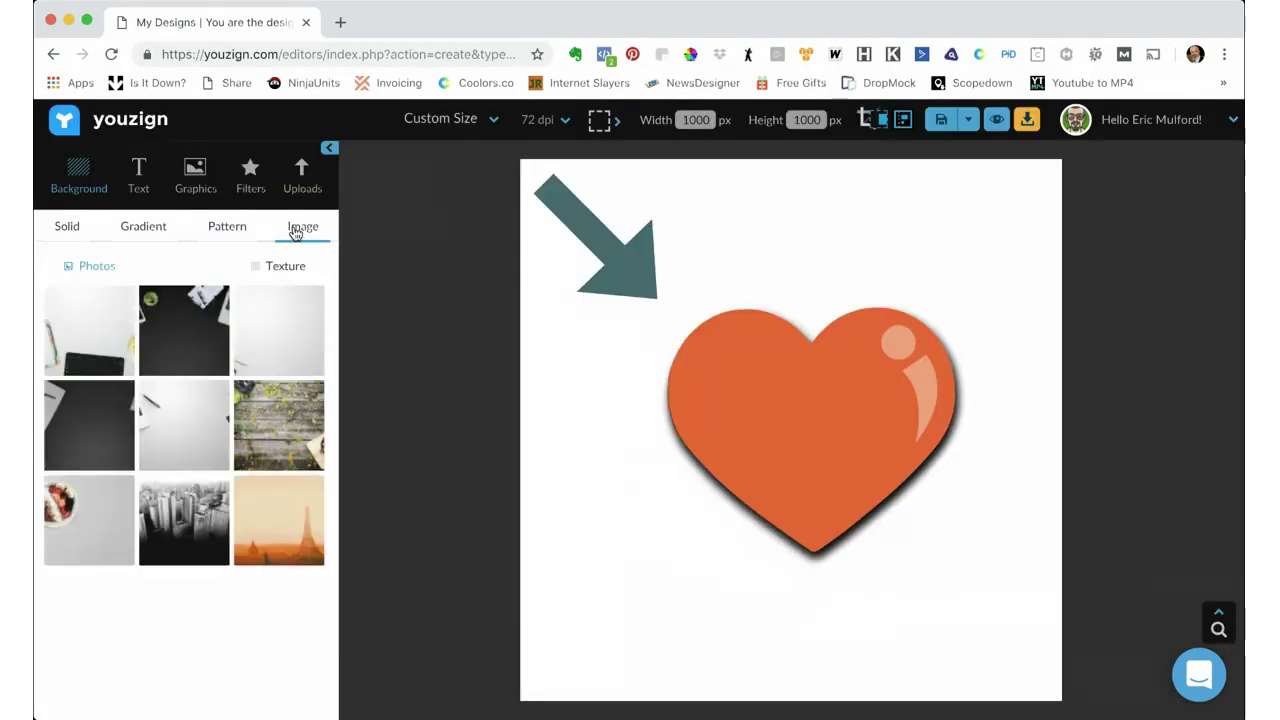
click(270, 315)
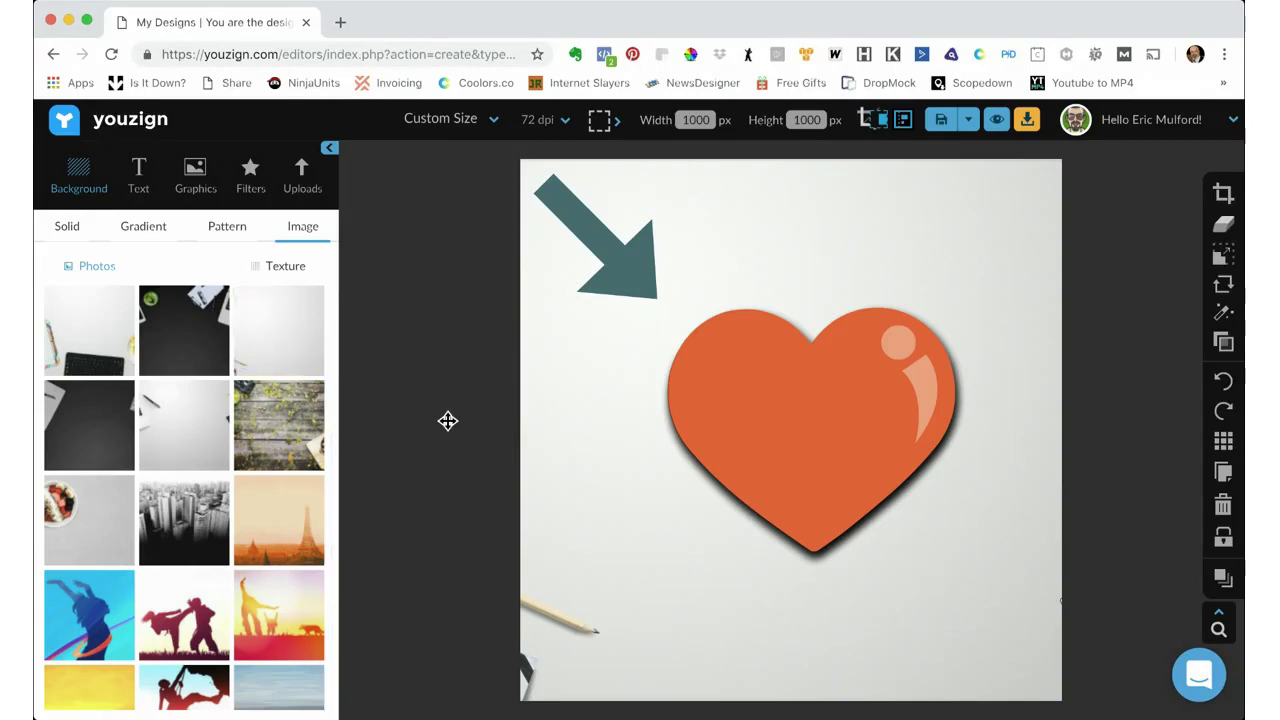
- Reposition the desk photo background to reveal the plate and striped item, and browse the available texture backgrounds
mouse_move(629, 534)
mouse_down()
mouse_move(658, 518)
mouse_move(702, 530)
mouse_up()
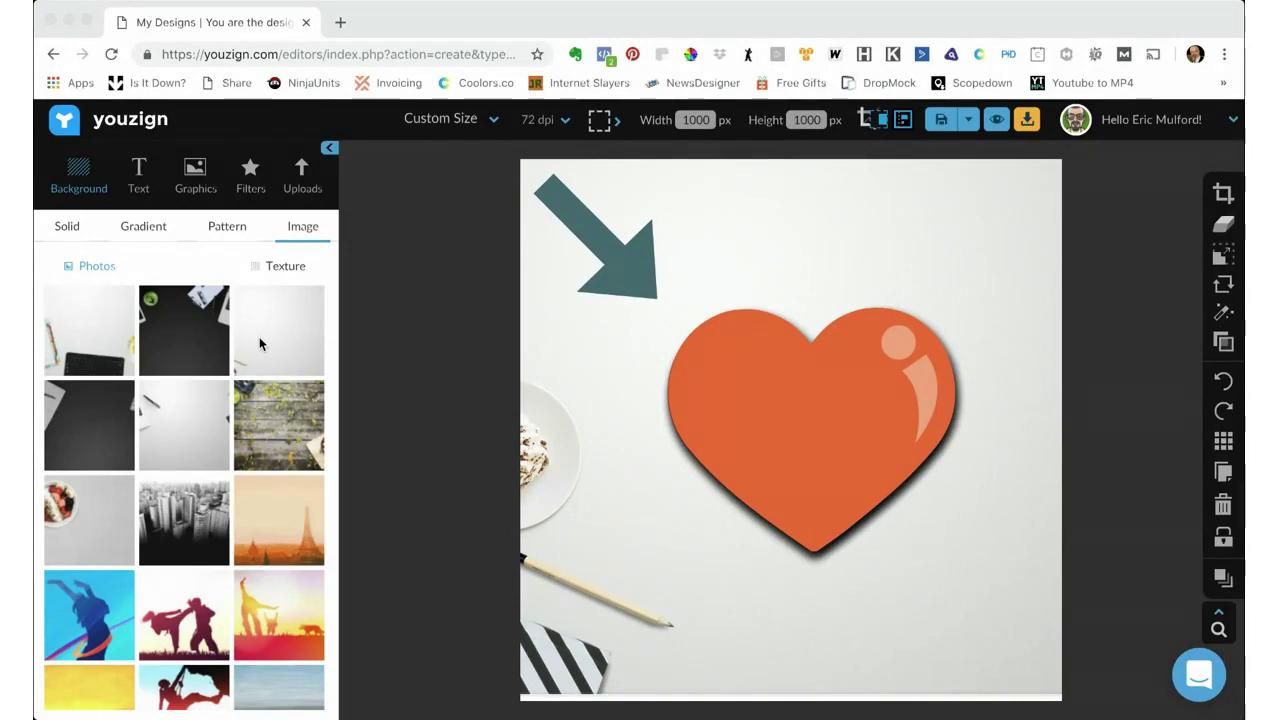
click(274, 264)
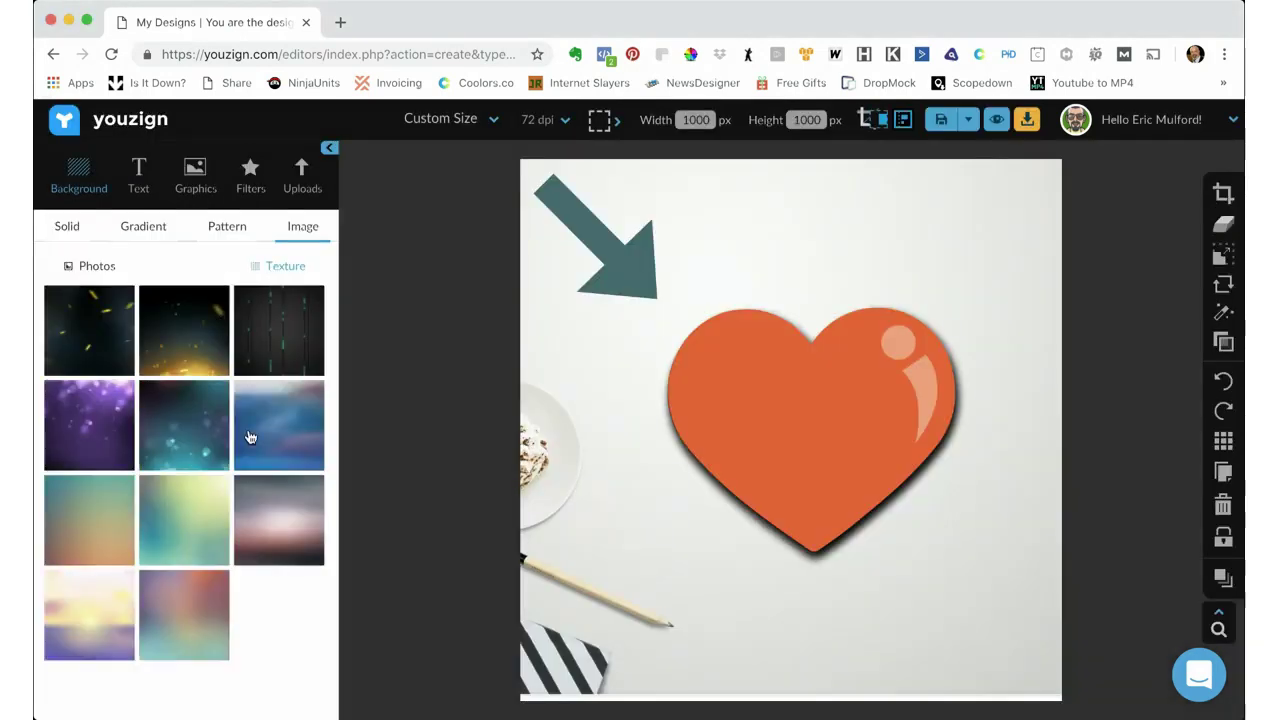
scroll(225, 477, down, 5)
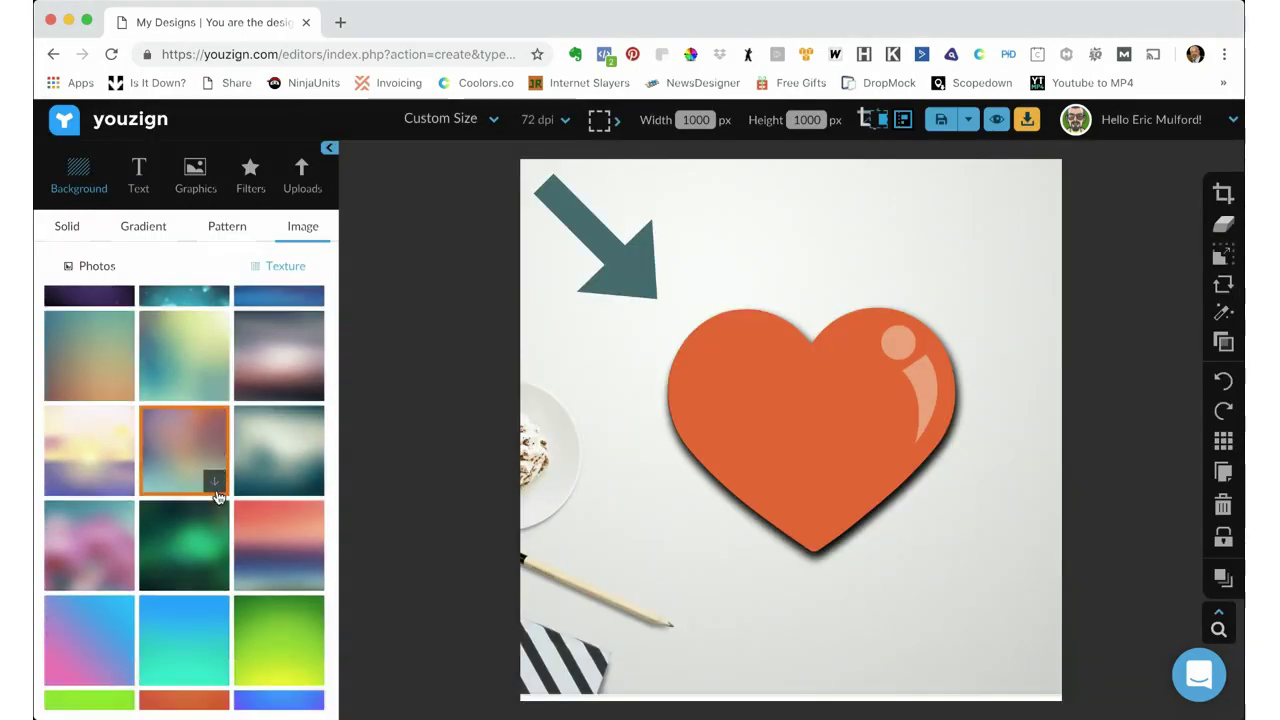
scroll(216, 492, down, 5)
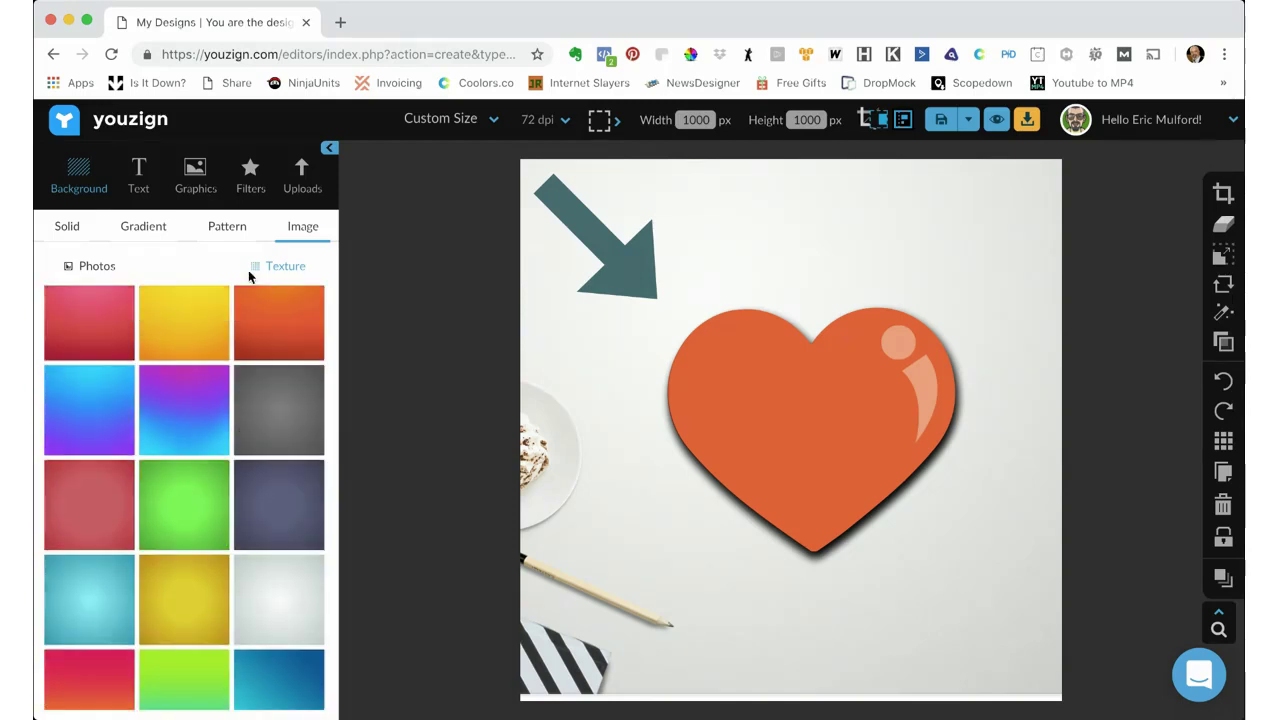
- Apply the photo of waves washing onto a sandy beach as the canvas's background image
click(91, 266)
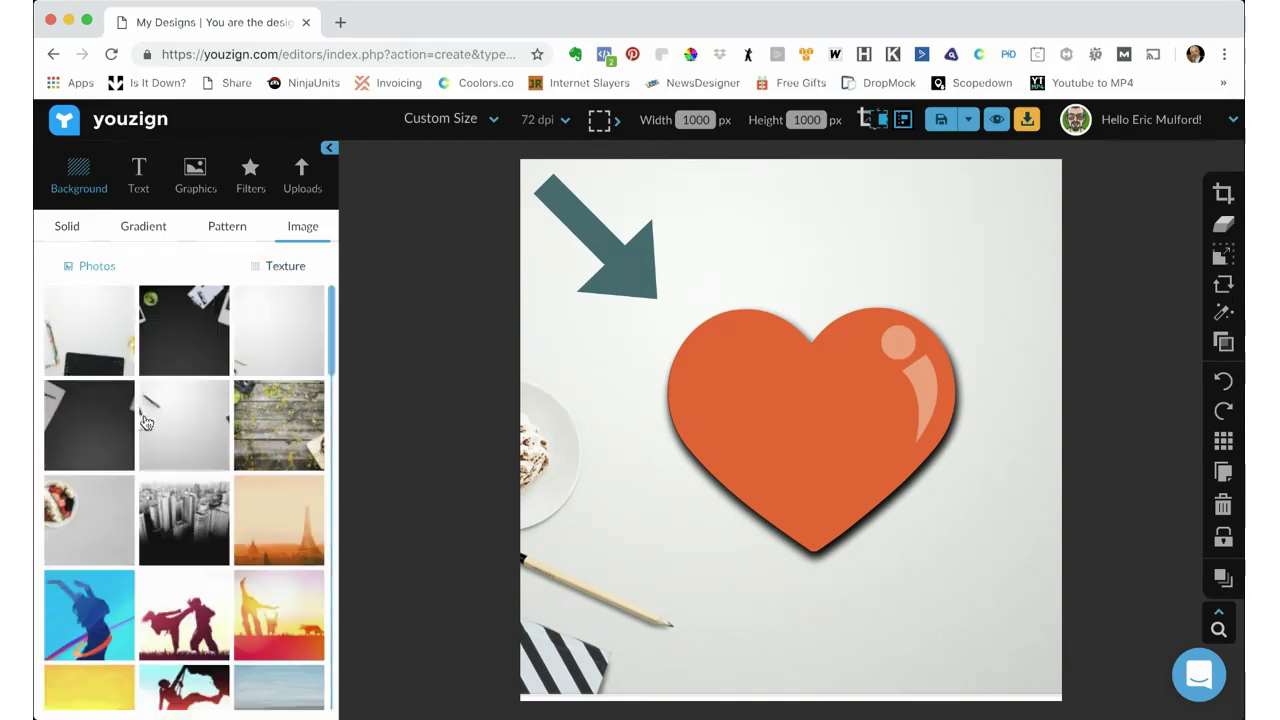
scroll(150, 410, down, 3)
scroll(151, 400, down, 5)
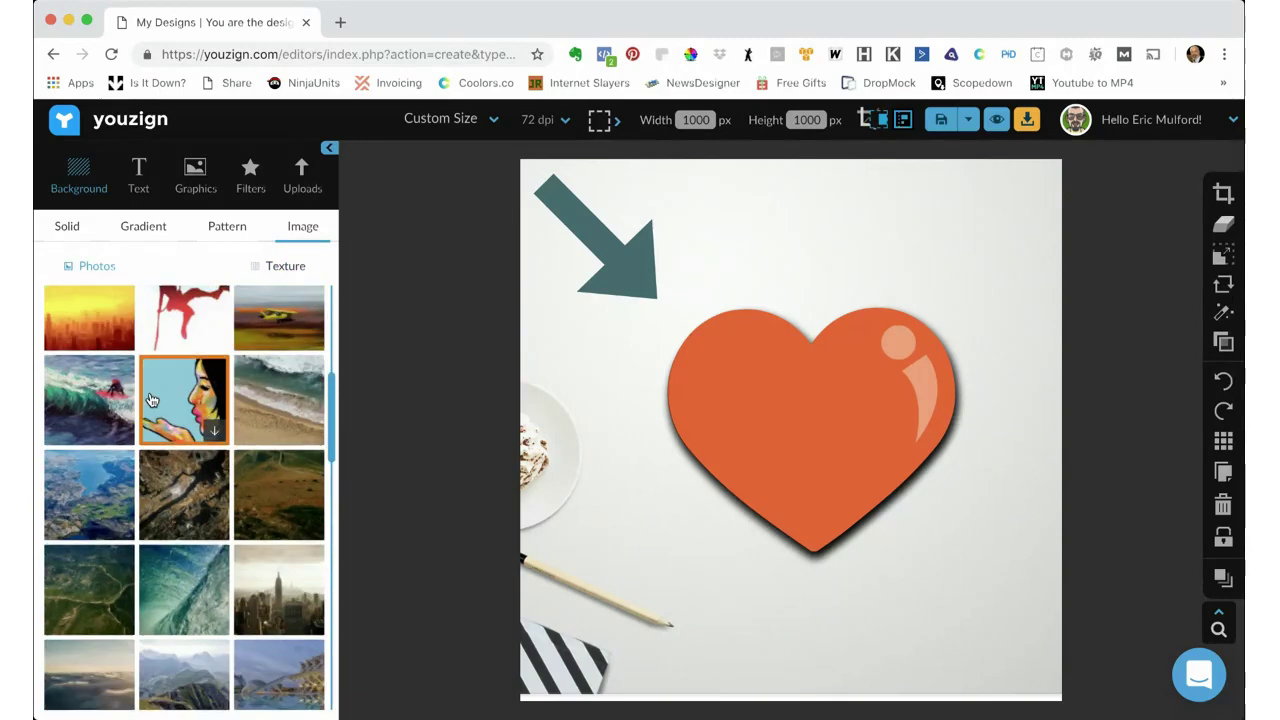
click(292, 334)
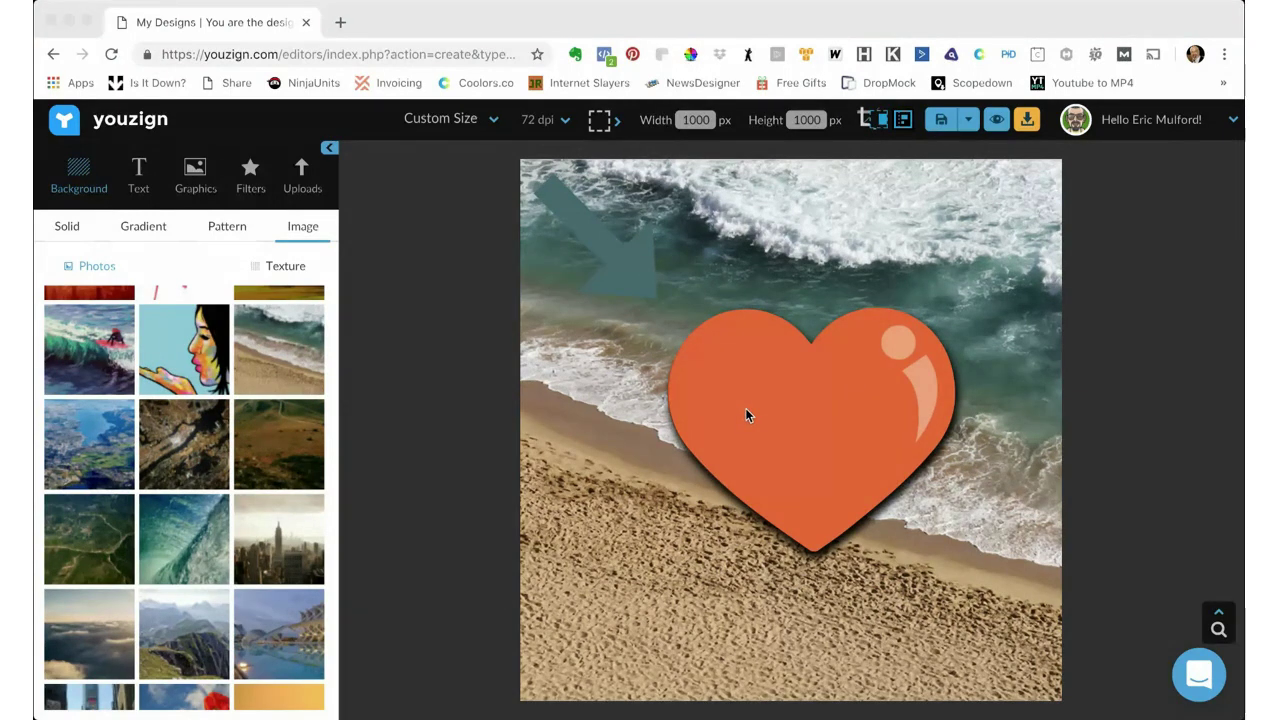
- Add the green EricSaid T-shirt from the uploaded images to the canvas and move it aside to uncover the heart
click(196, 177)
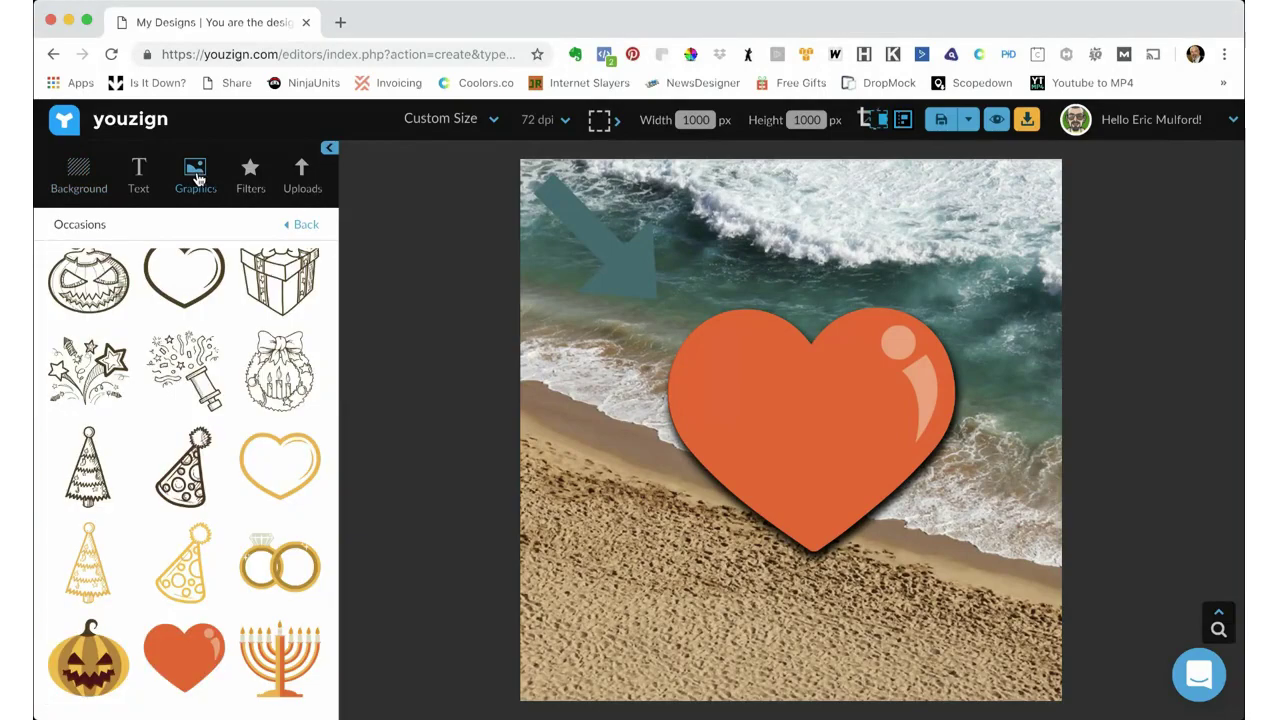
click(302, 224)
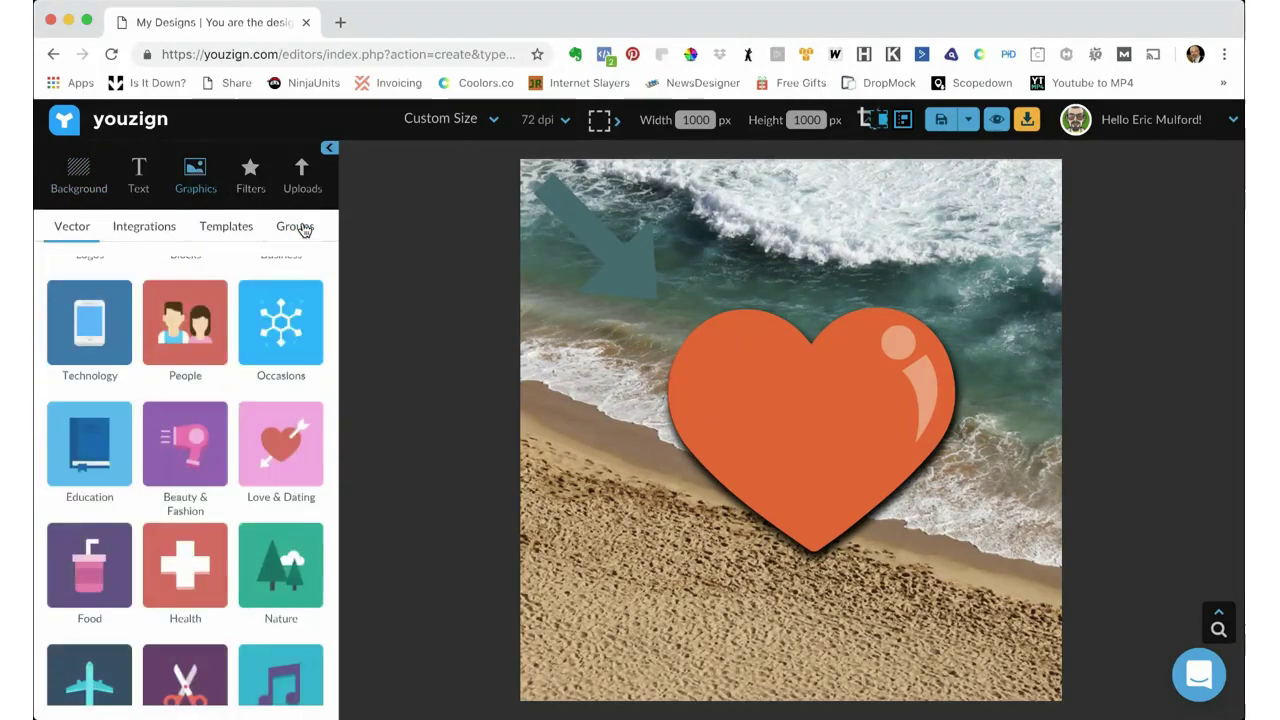
click(301, 193)
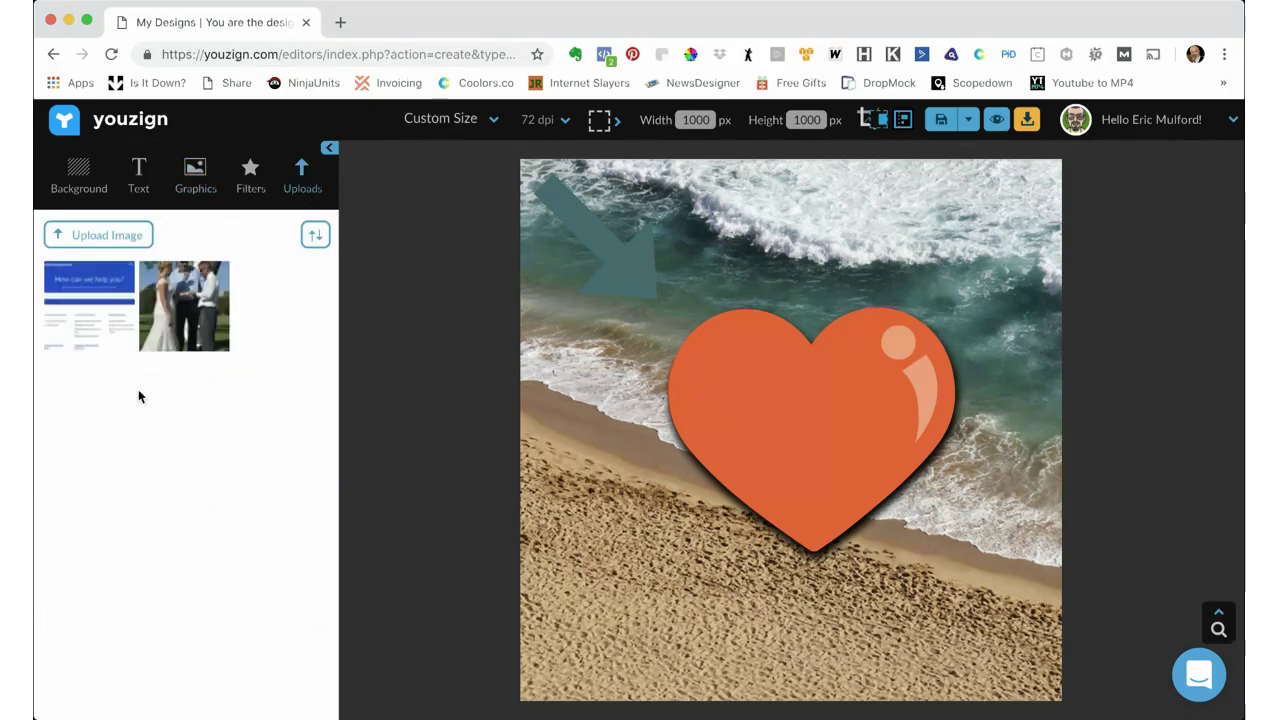
scroll(138, 389, down, 2)
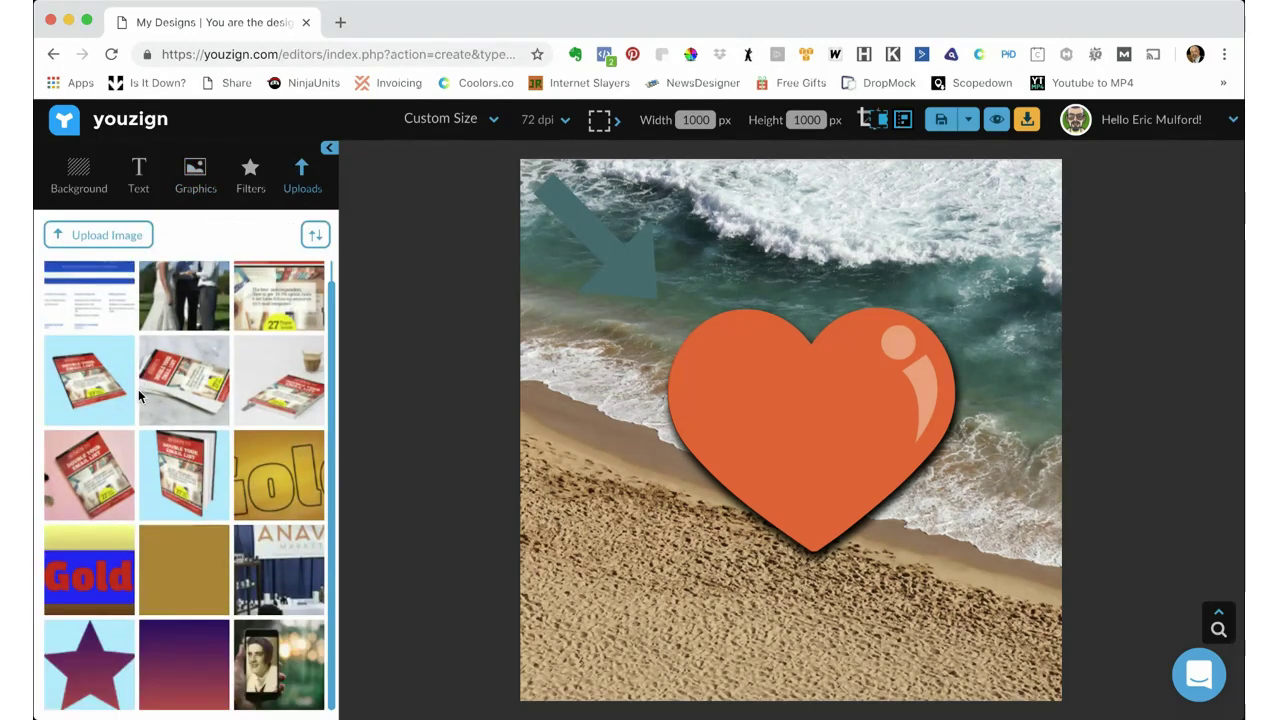
scroll(138, 389, down, 5)
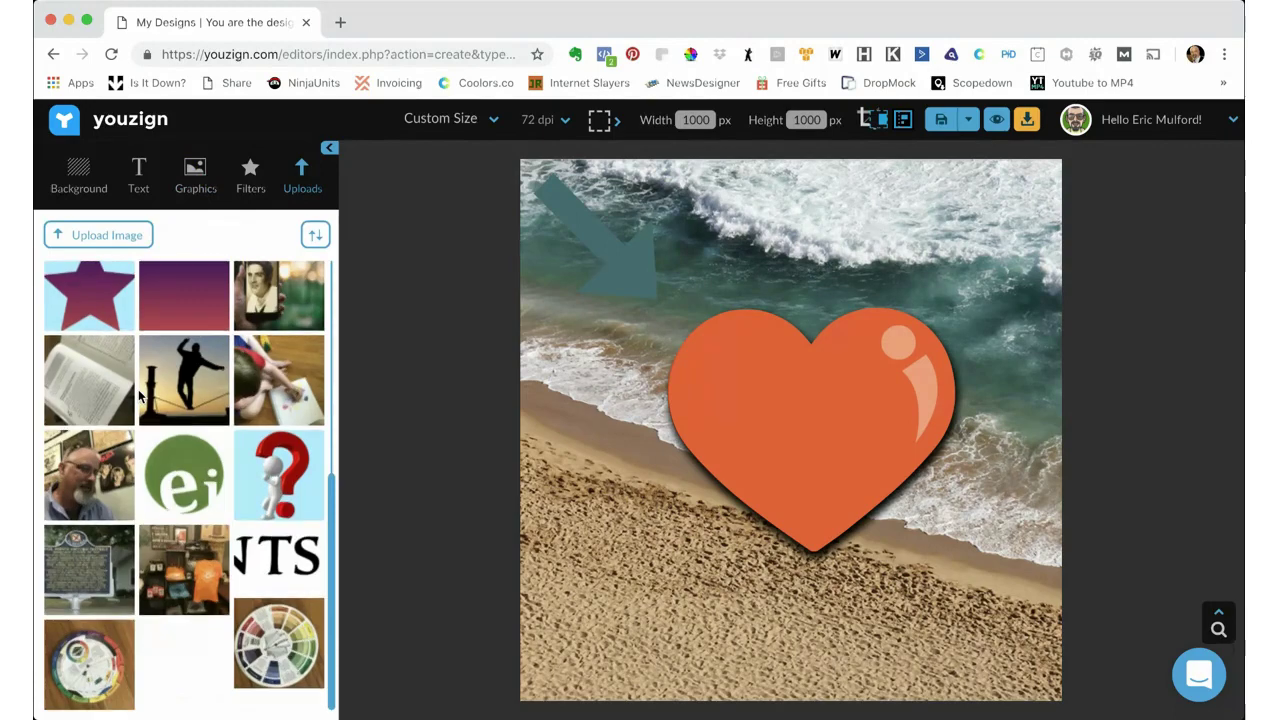
scroll(138, 389, down, 2)
scroll(138, 396, down, 4)
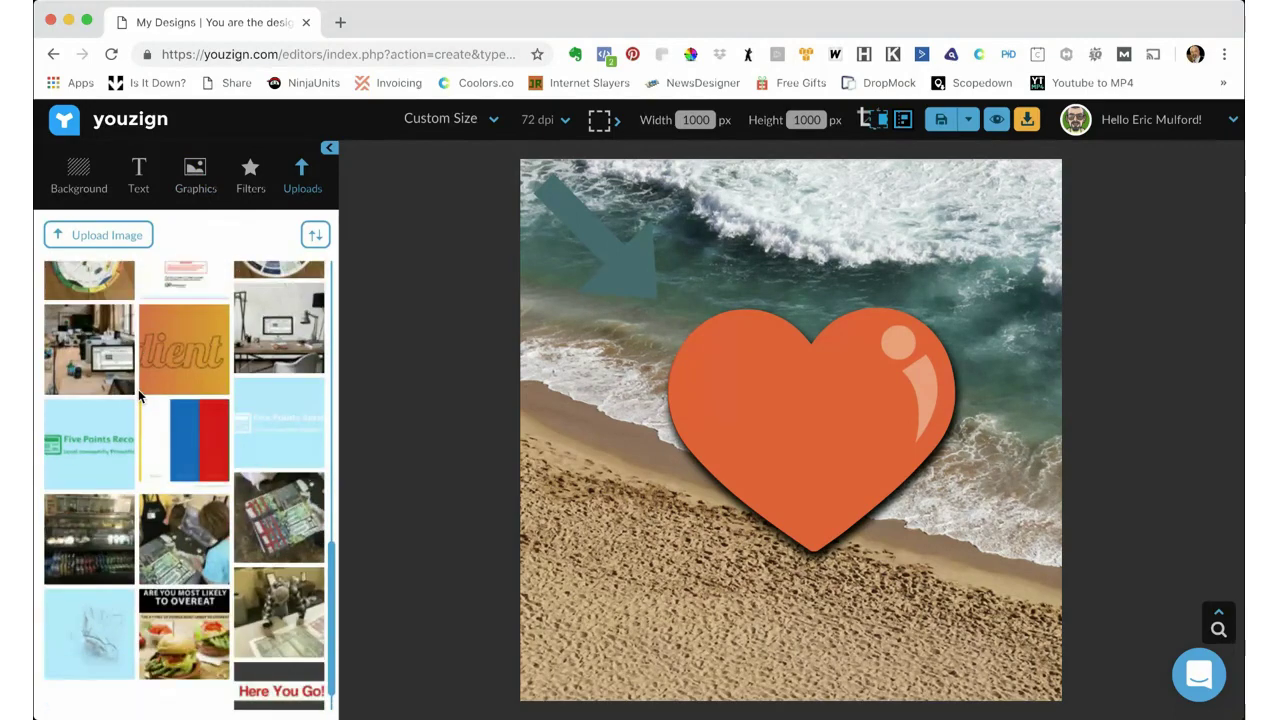
scroll(138, 396, down, 7)
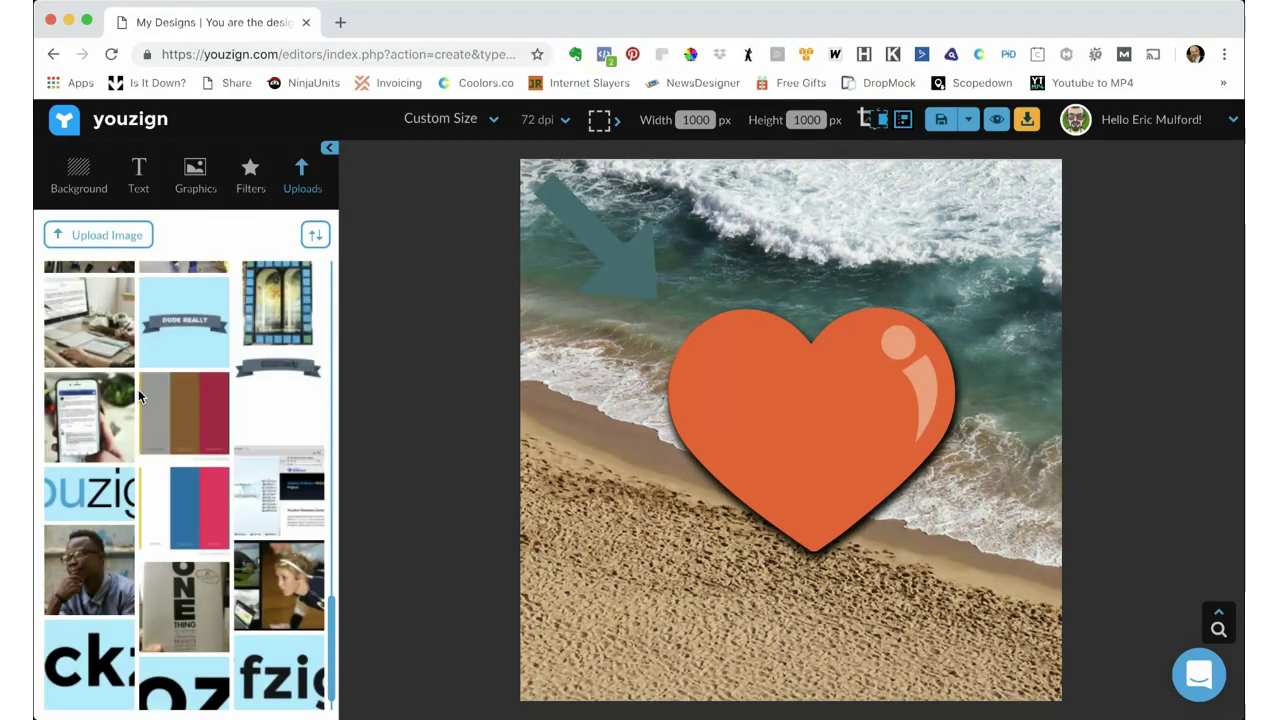
scroll(138, 396, down, 4)
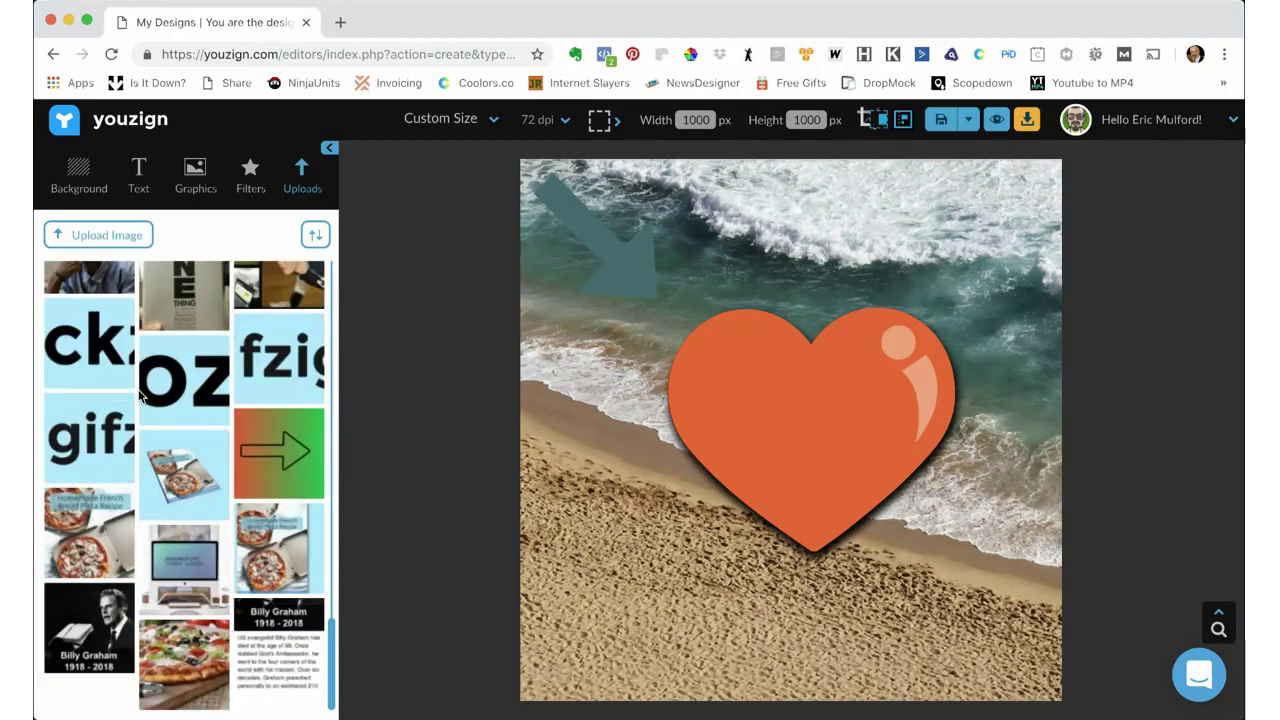
scroll(139, 396, down, 3)
scroll(139, 396, down, 2)
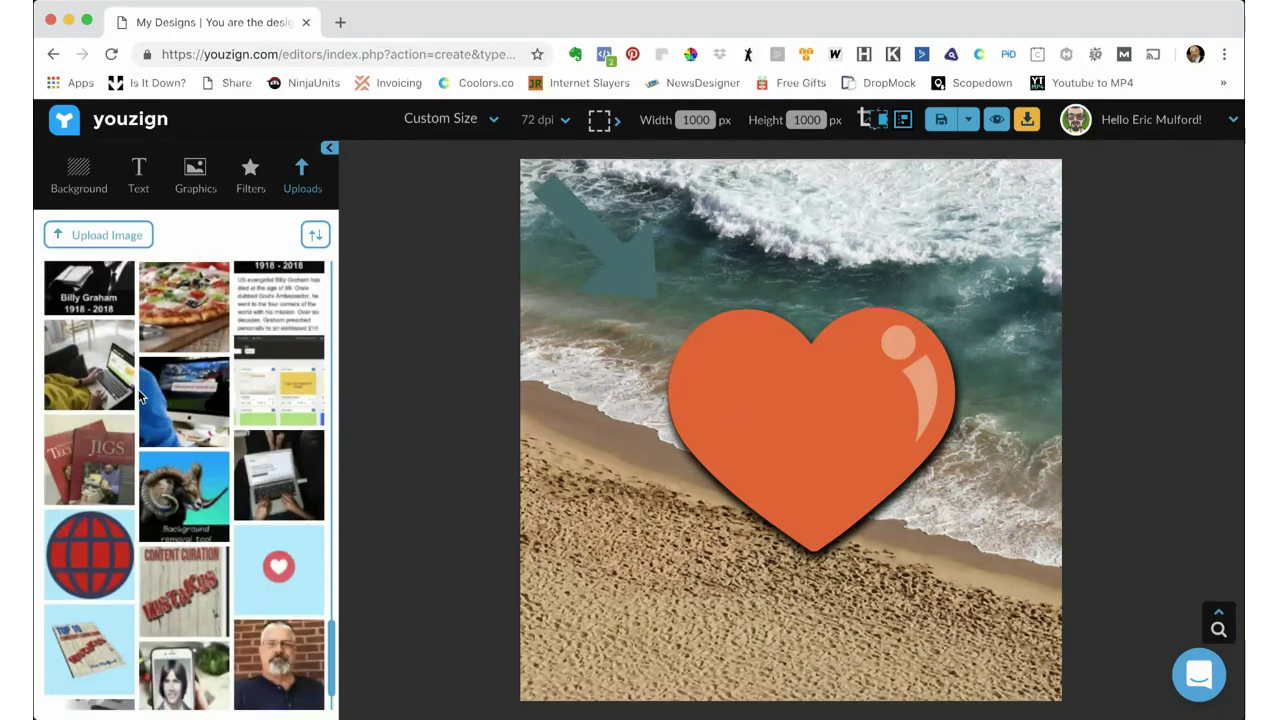
scroll(138, 396, down, 3)
scroll(138, 396, down, 5)
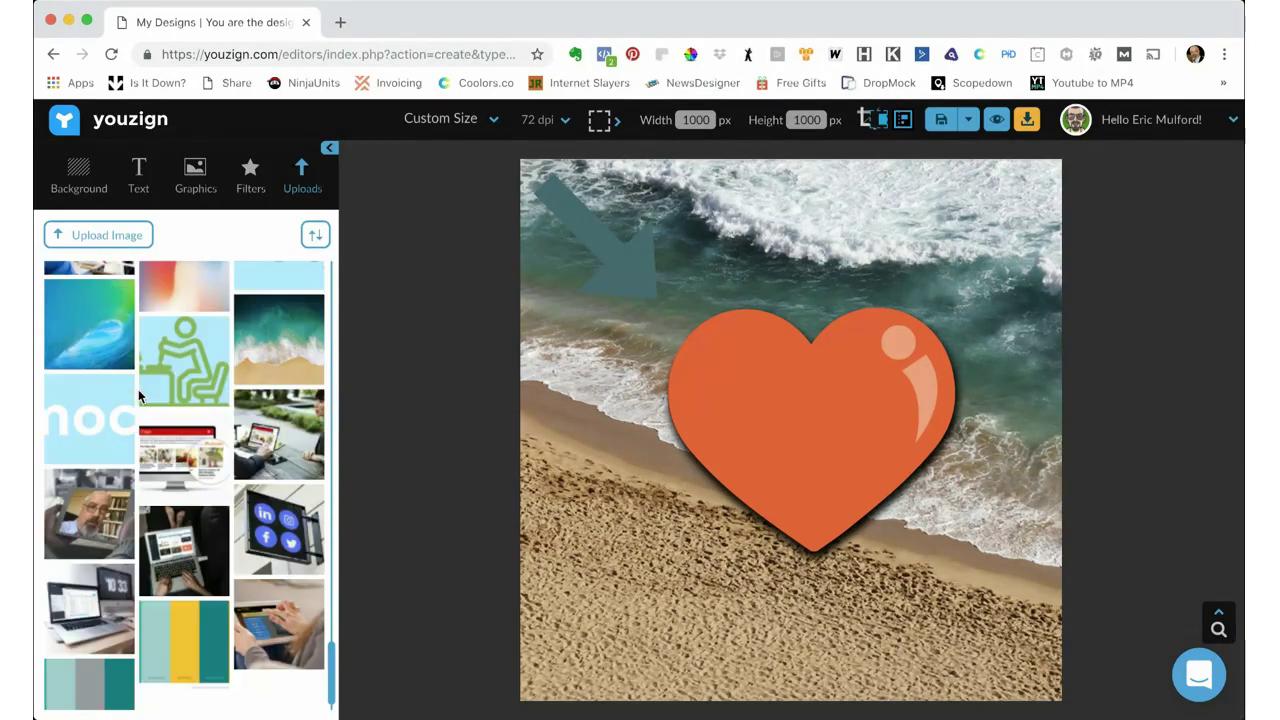
scroll(138, 396, down, 10)
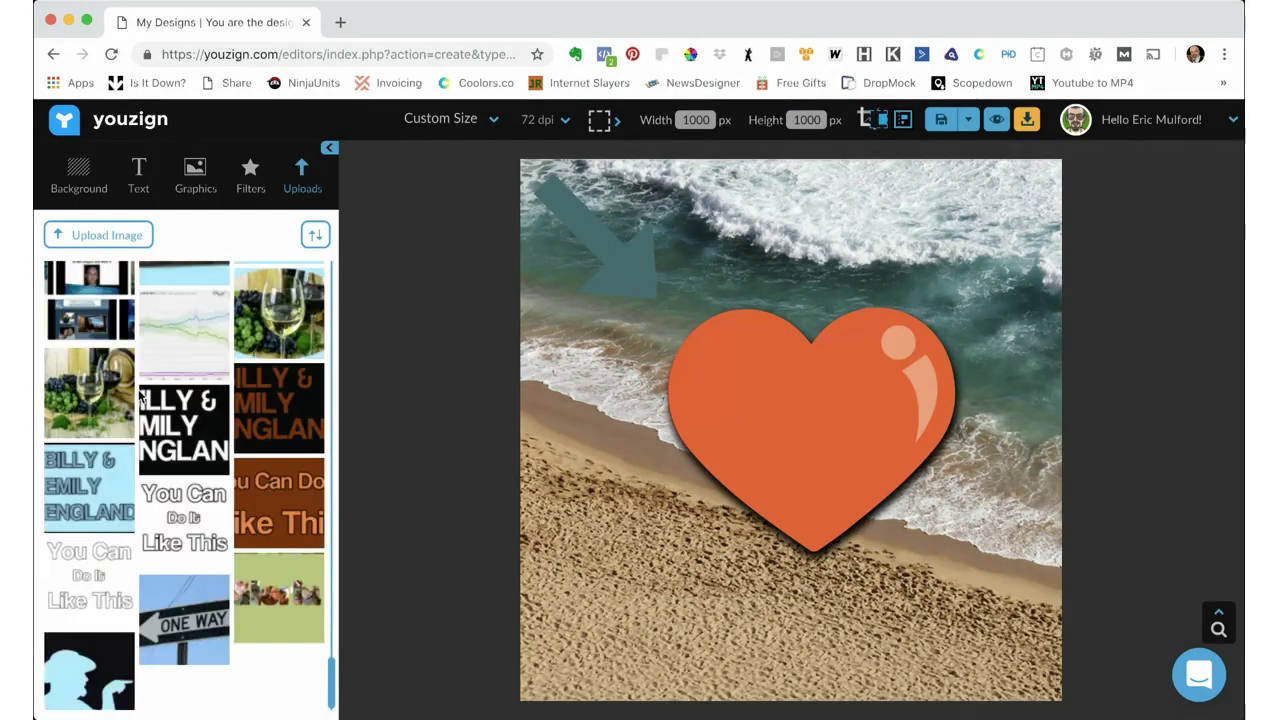
scroll(139, 396, down, 6)
scroll(140, 395, down, 5)
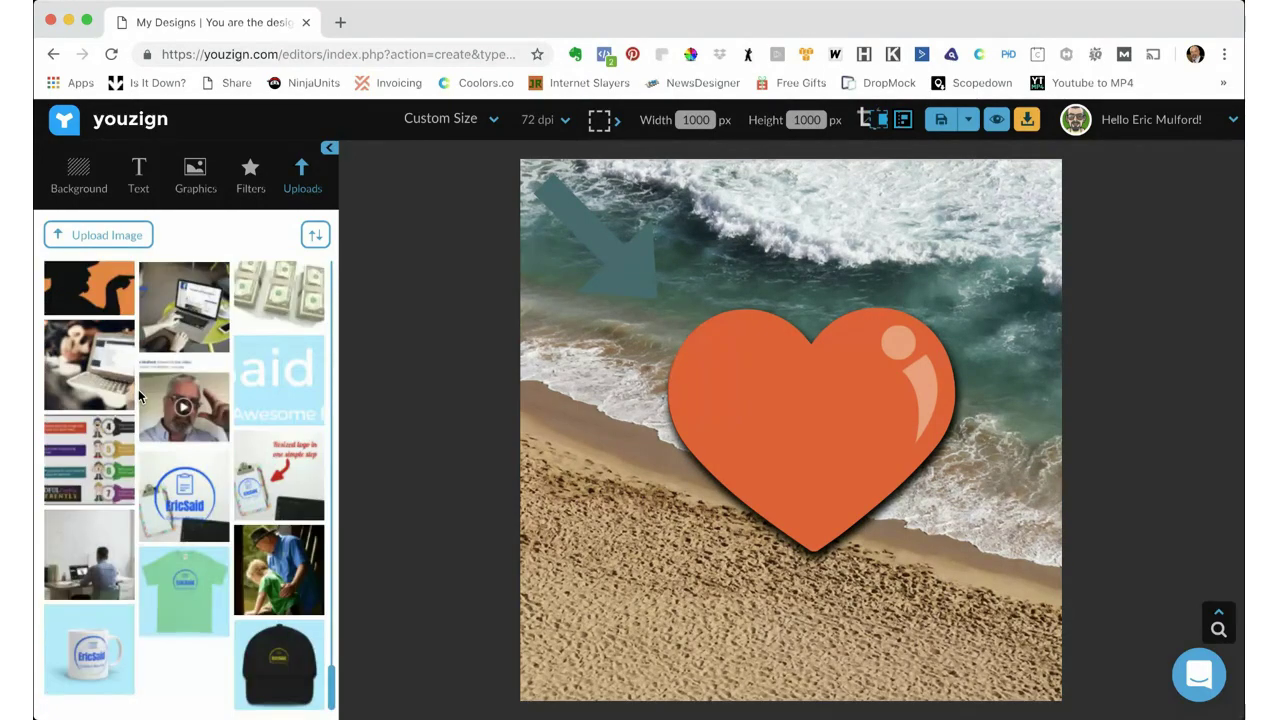
click(200, 568)
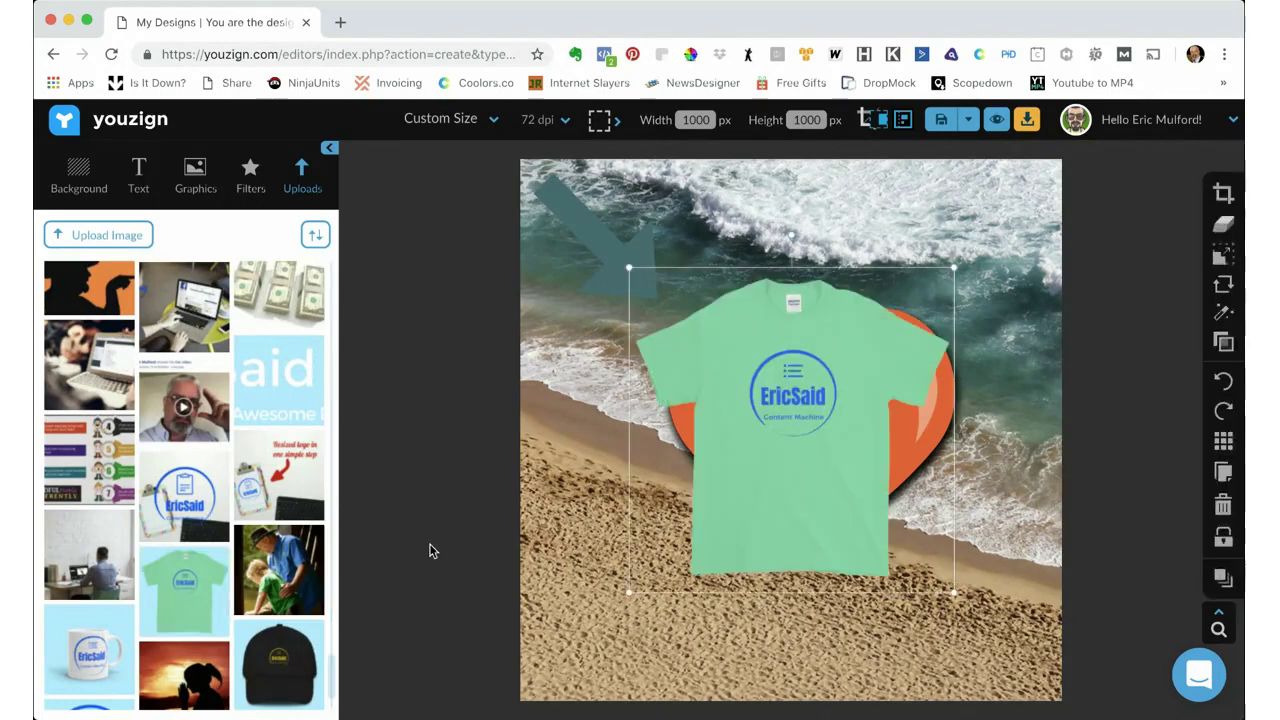
drag(743, 409, 540, 510)
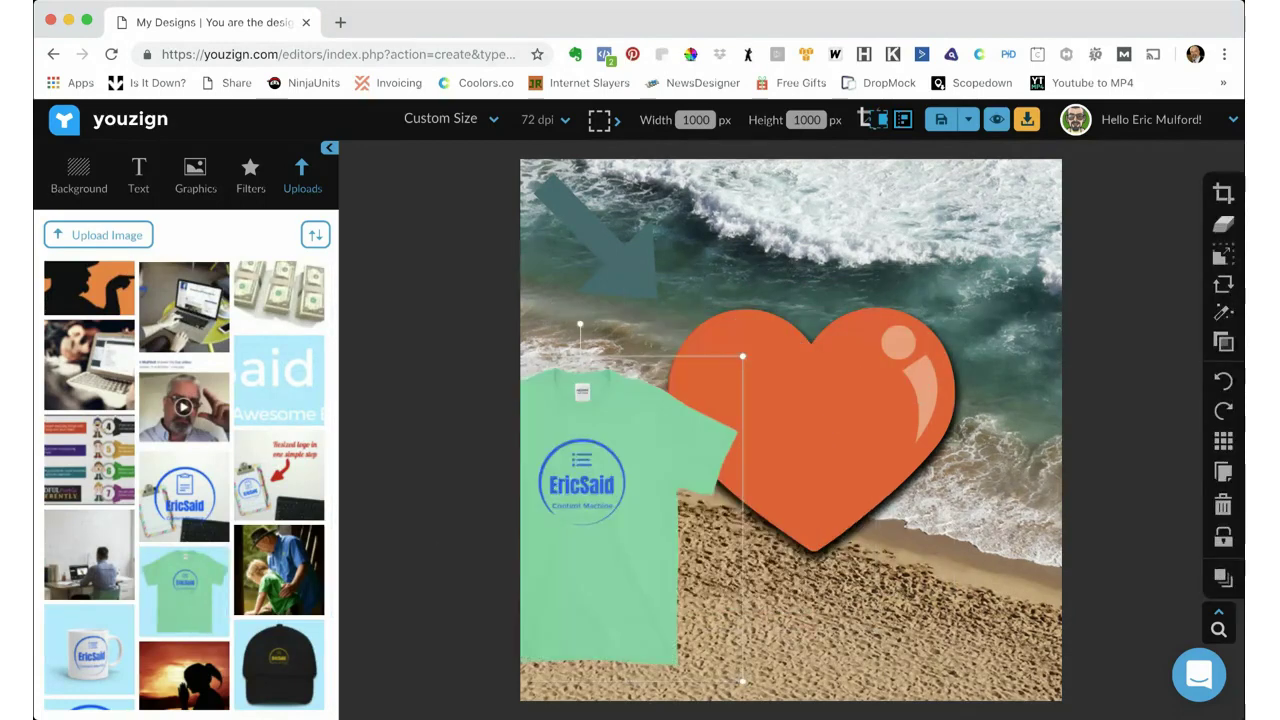
- Delete both stacked orange hearts from the canvas
click(830, 422)
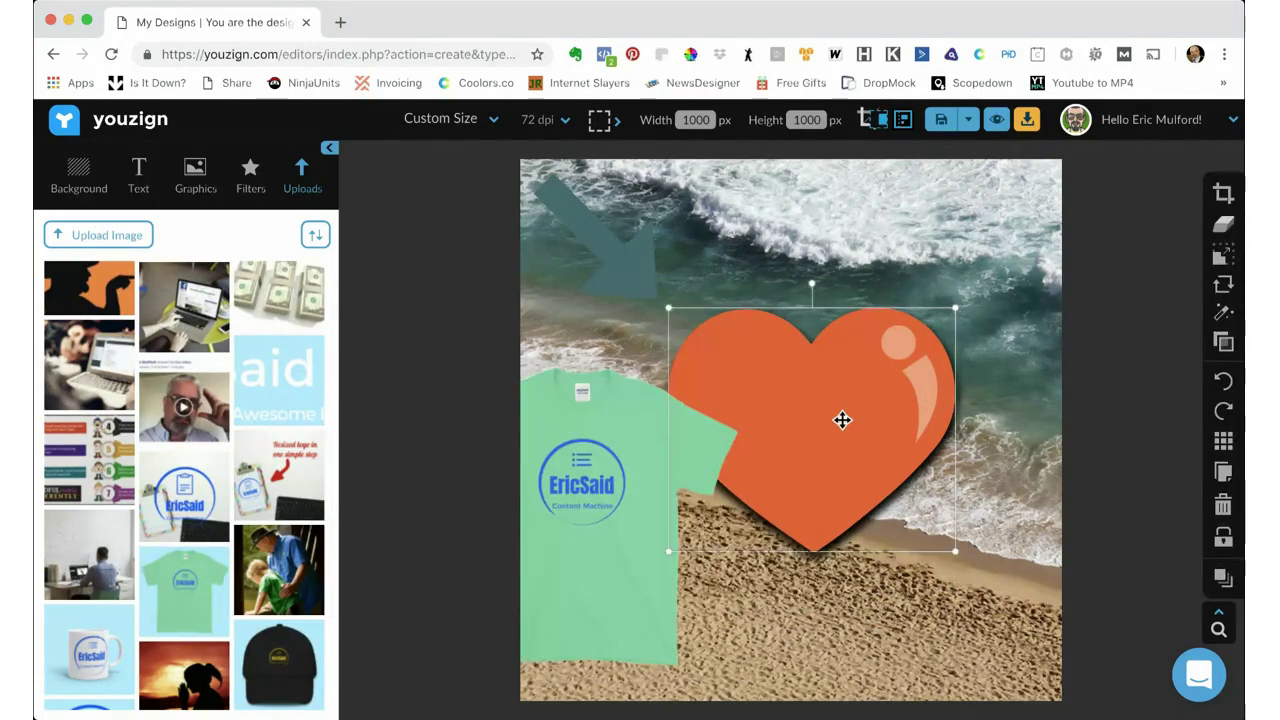
click(1223, 506)
click(943, 427)
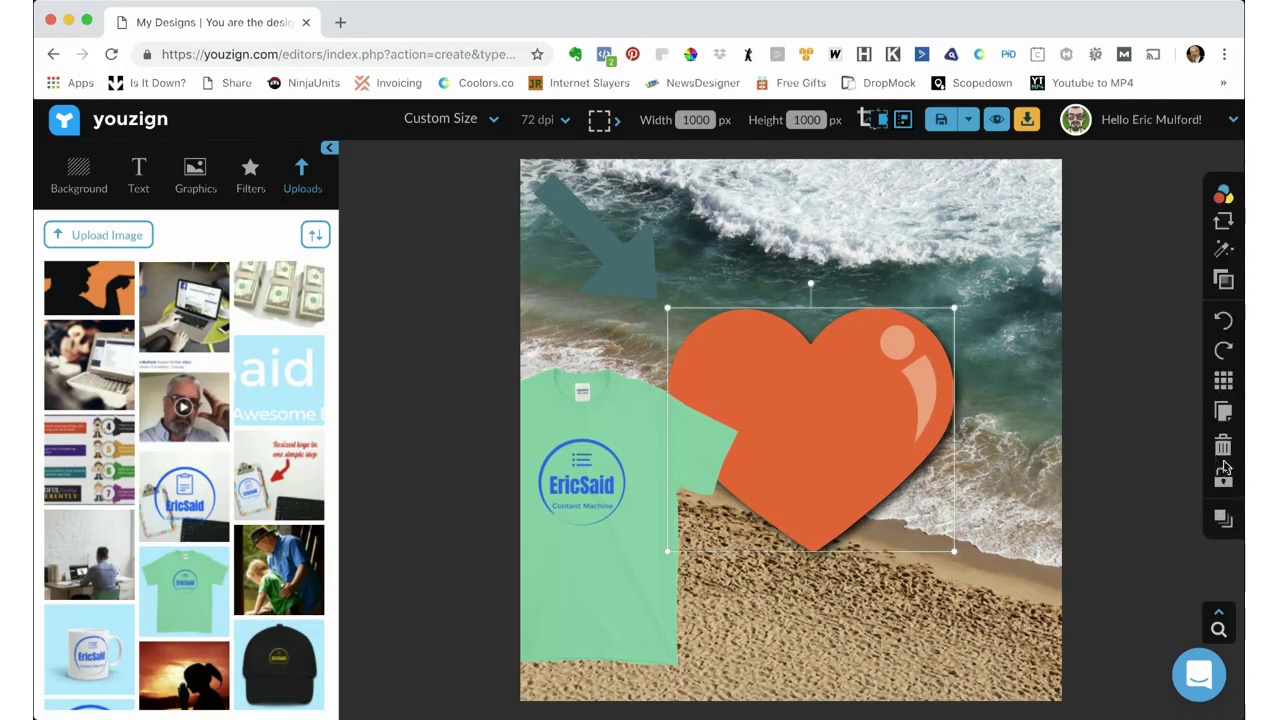
click(1222, 446)
- Move the T-shirt to where the hearts were and give it a shadow with opacity 67 and distance 20
click(605, 438)
drag(590, 436, 800, 385)
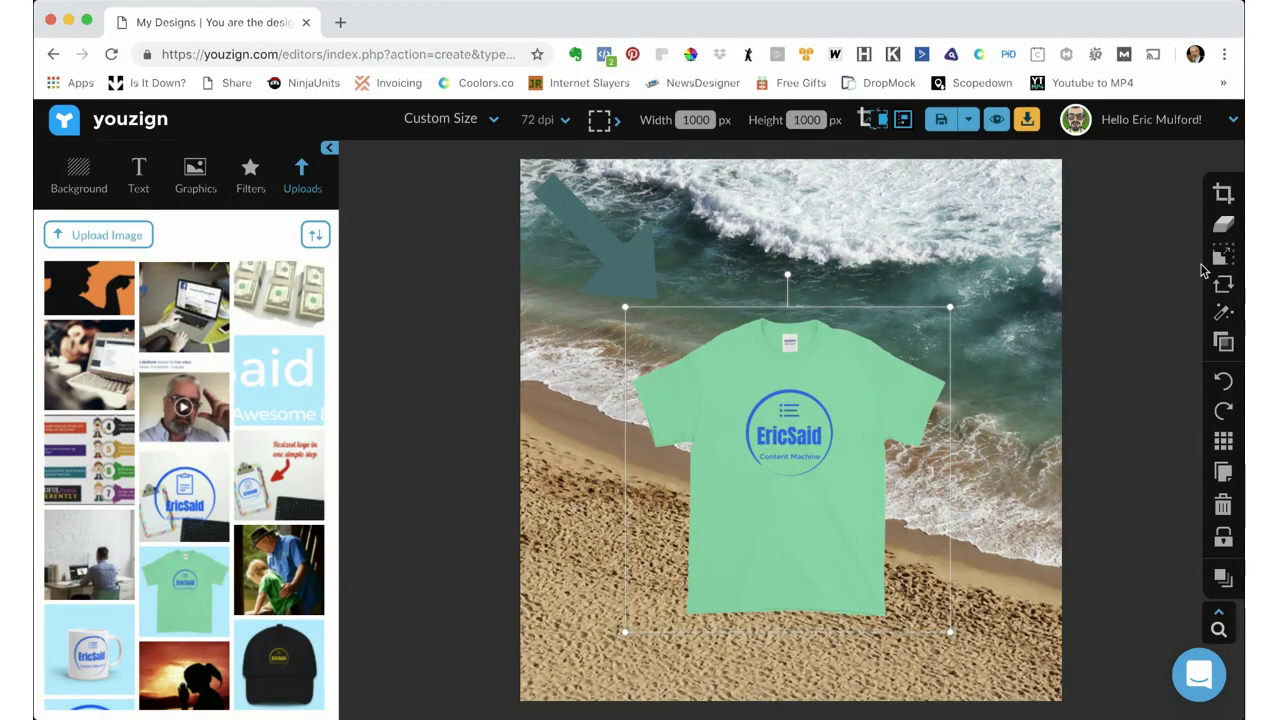
click(1223, 311)
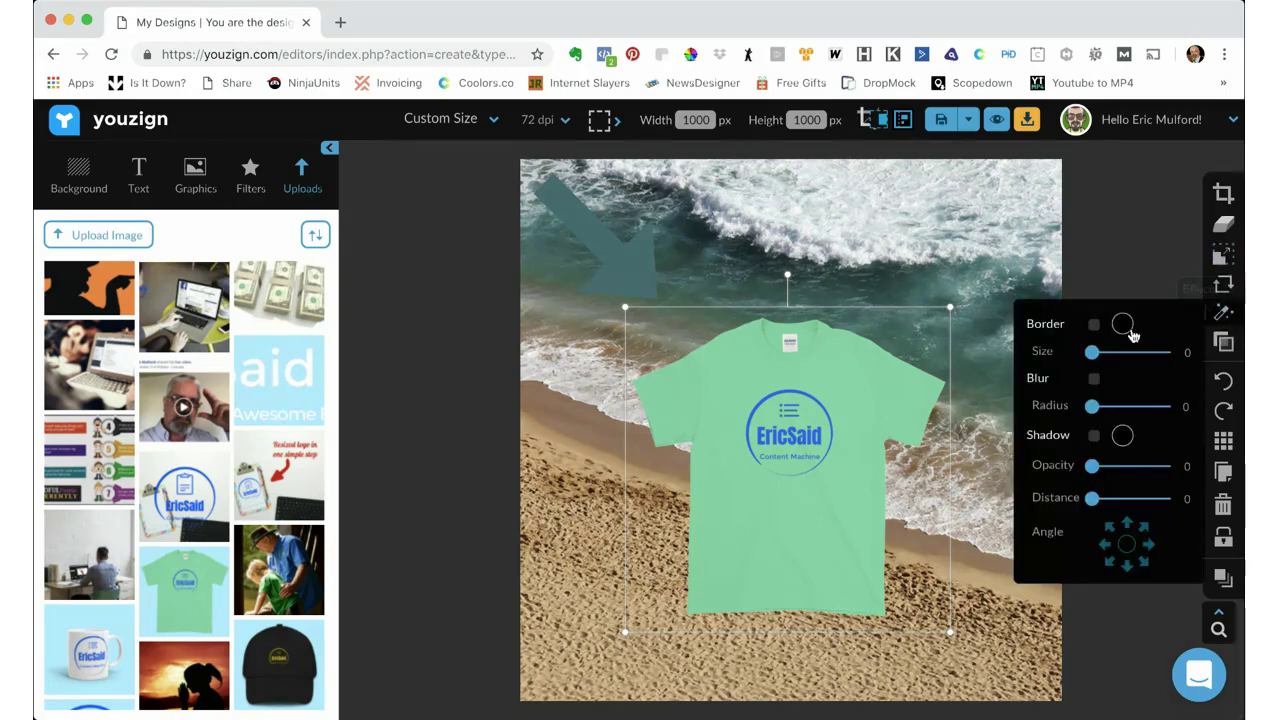
click(1095, 437)
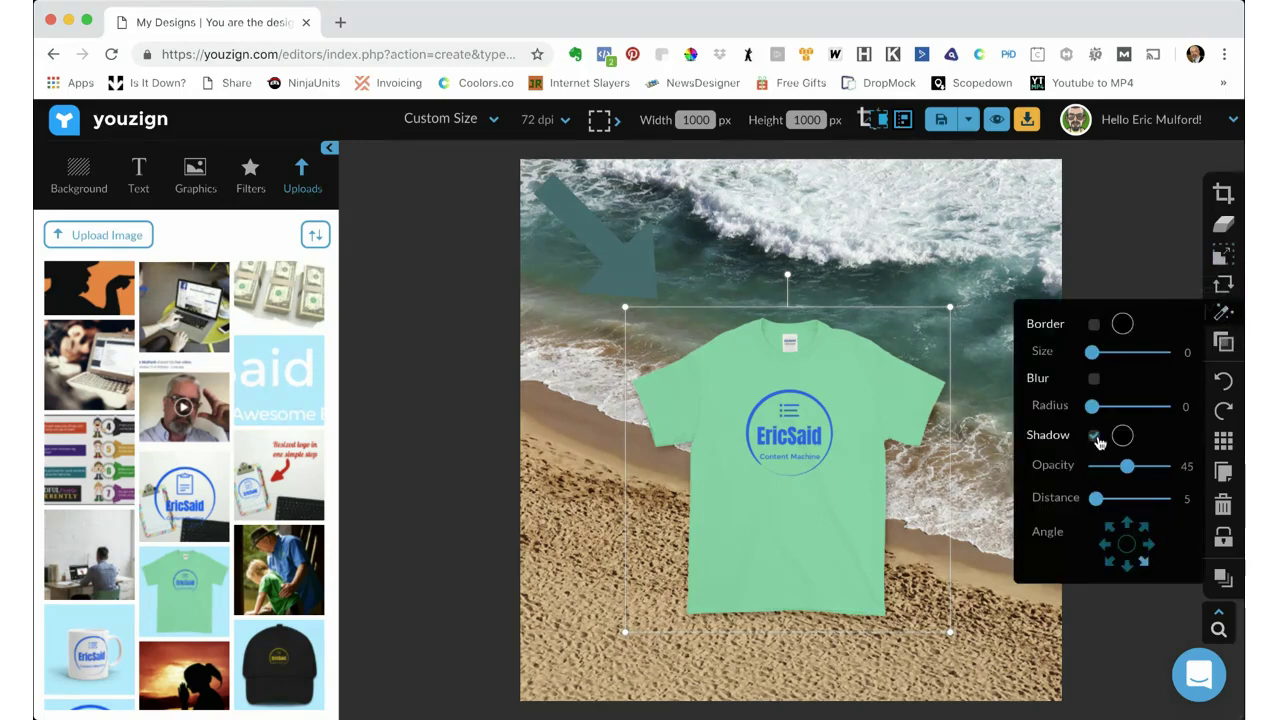
drag(1096, 498, 1146, 471)
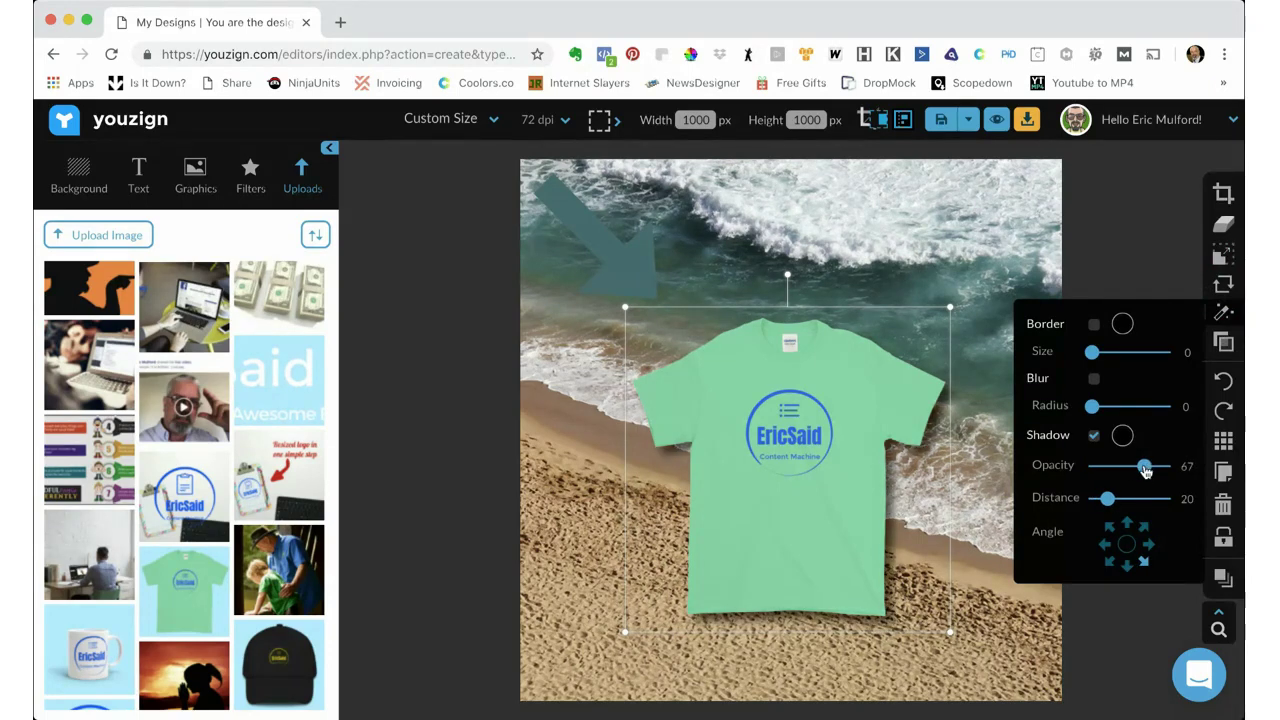
click(1169, 251)
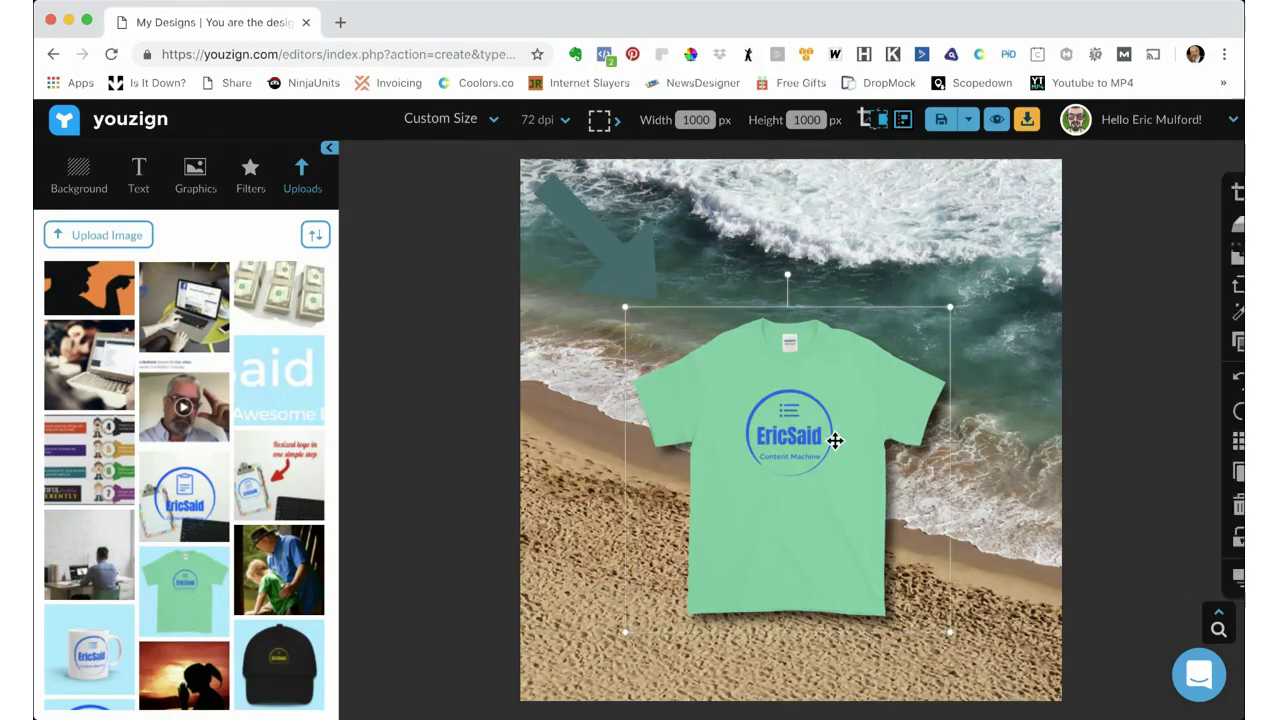
- Duplicate the T-shirt and stack the copy over the original
mouse_move(1224, 496)
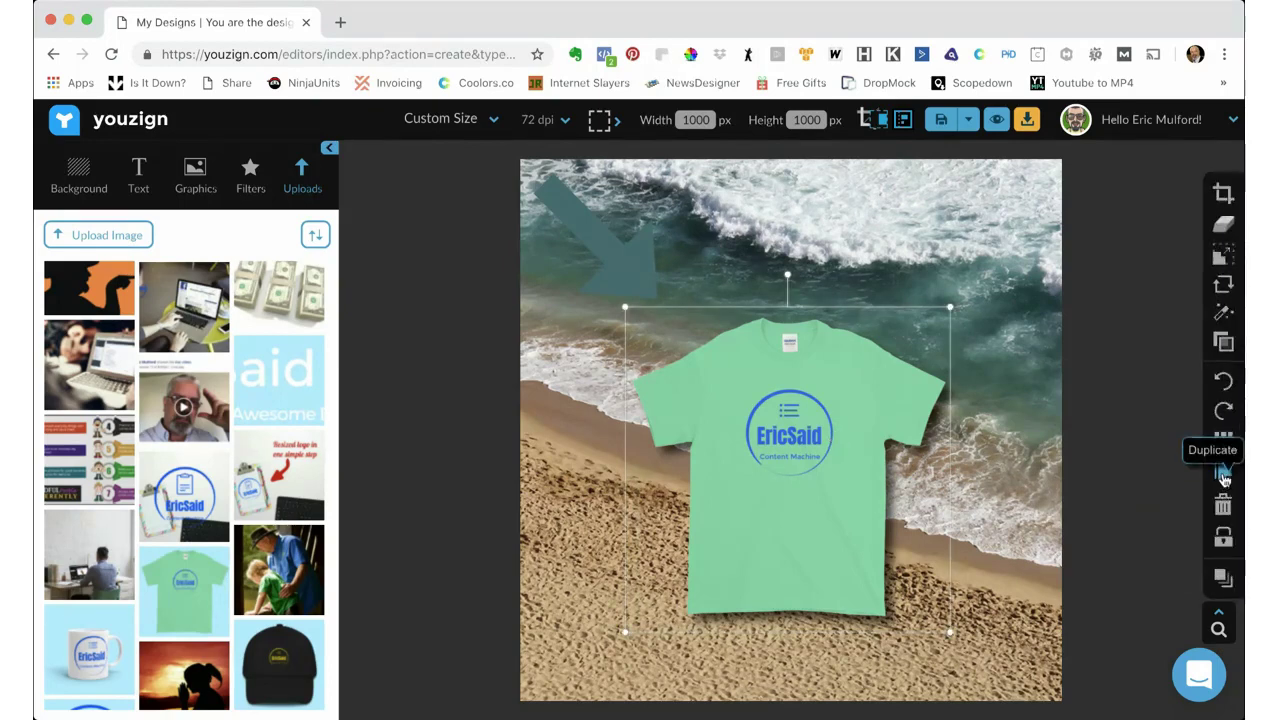
click(1222, 471)
drag(874, 431, 848, 424)
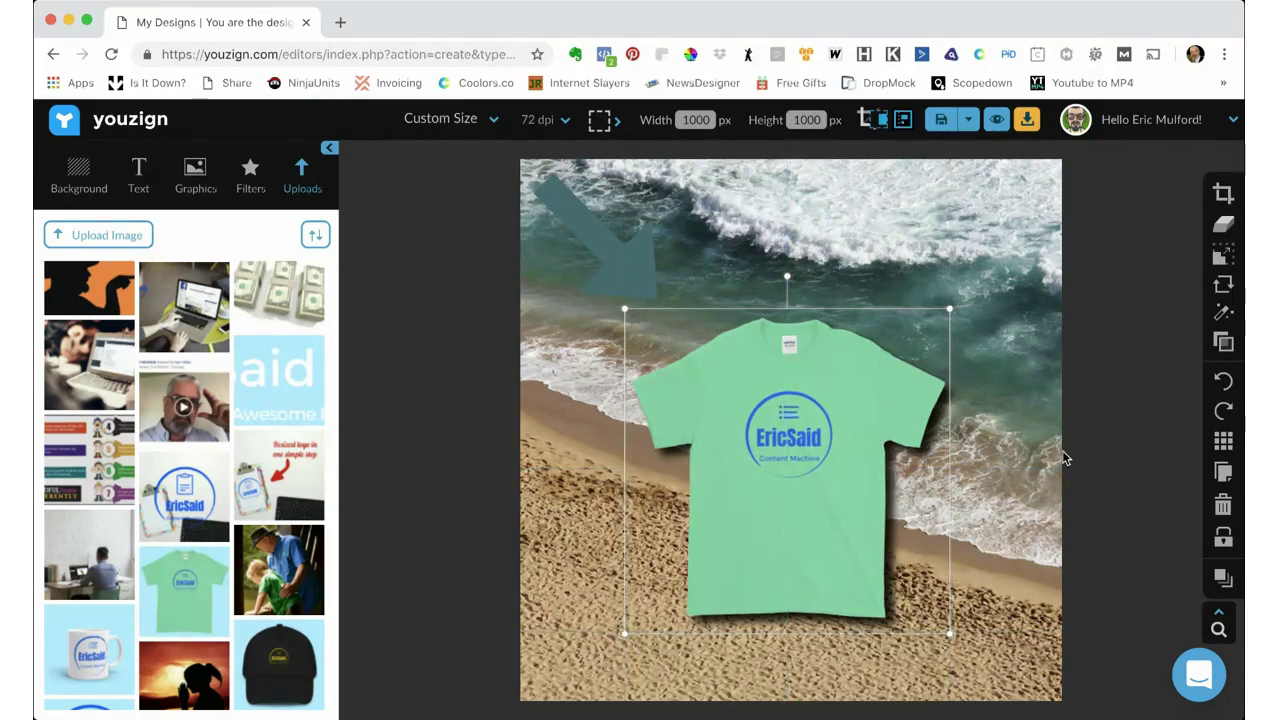
- Set the duplicate T-shirt's shadow angle to down-left and deselect the shirt
click(1224, 316)
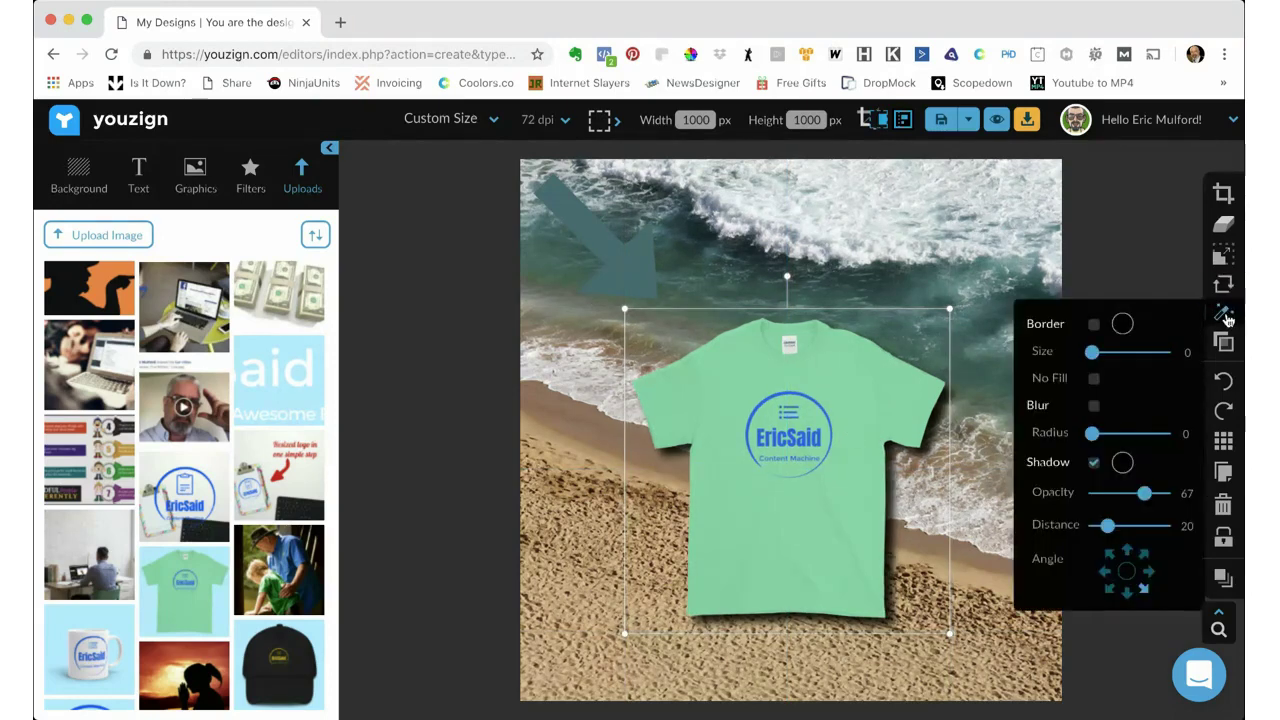
click(1114, 592)
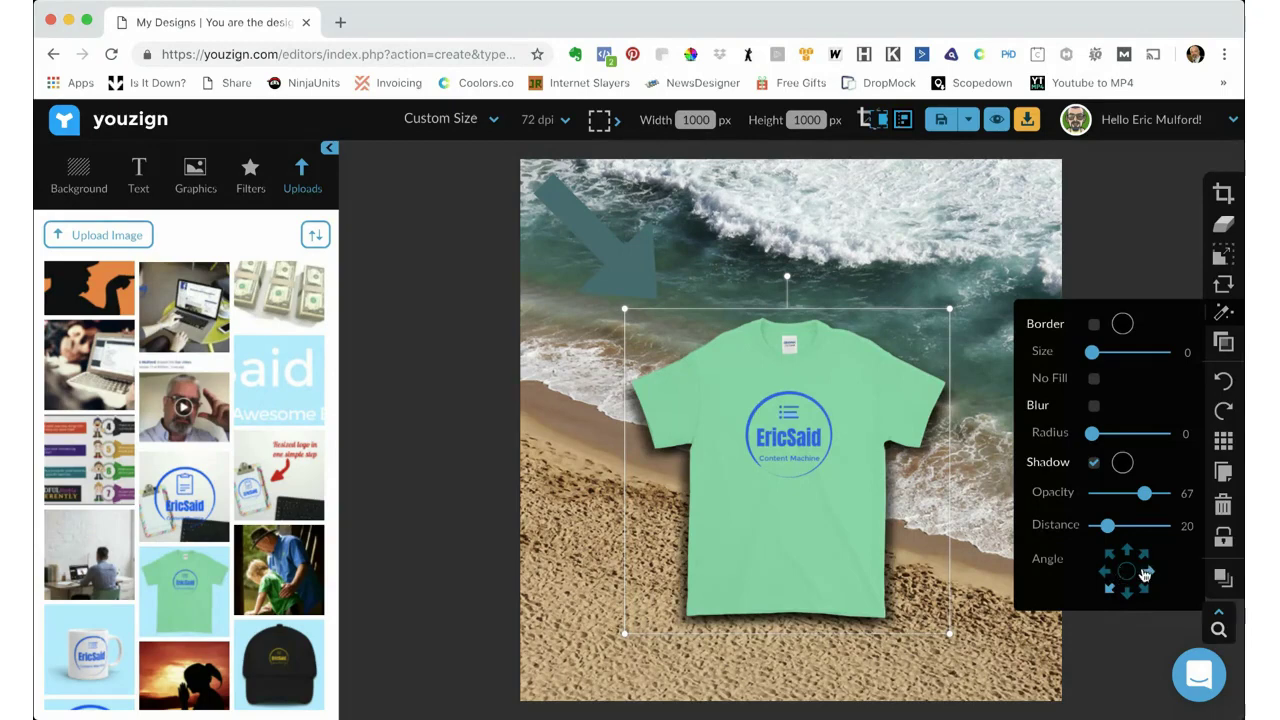
click(1184, 228)
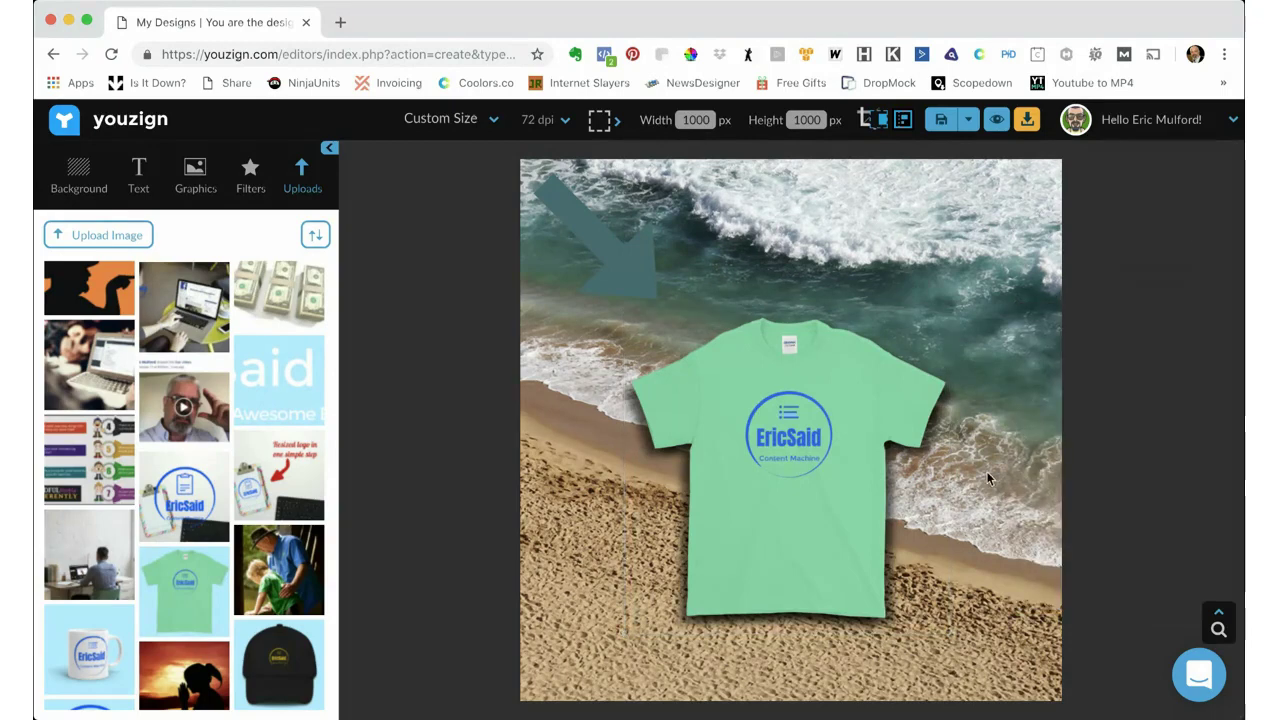
- Duplicate the T-shirt again, stack the copy over the others, and set its shadow angle to up-right
click(840, 430)
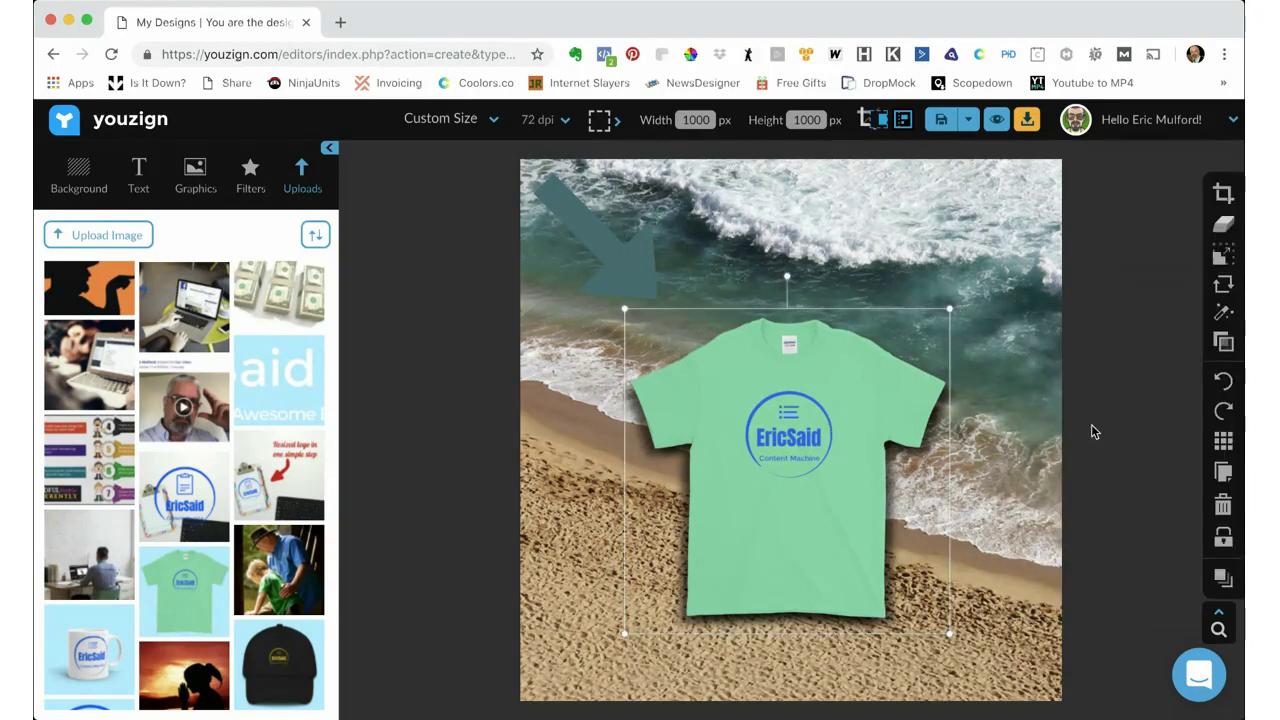
click(1223, 471)
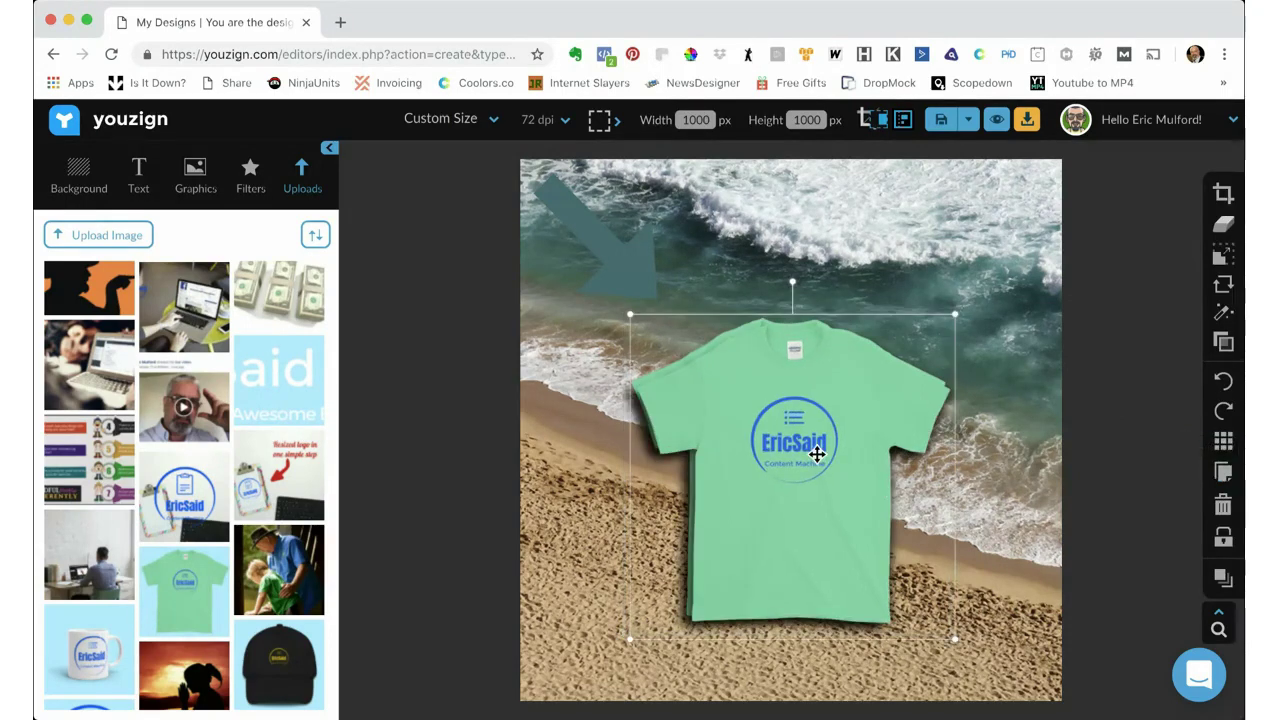
drag(817, 453, 813, 449)
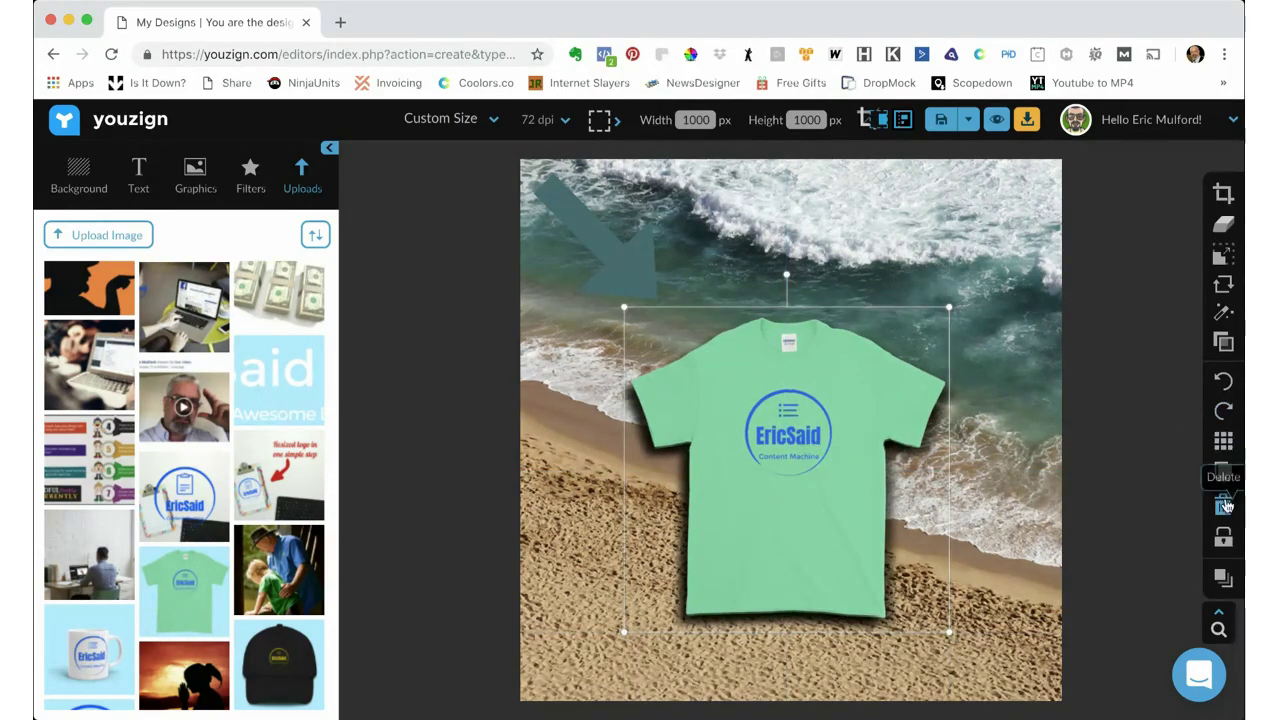
mouse_move(1223, 312)
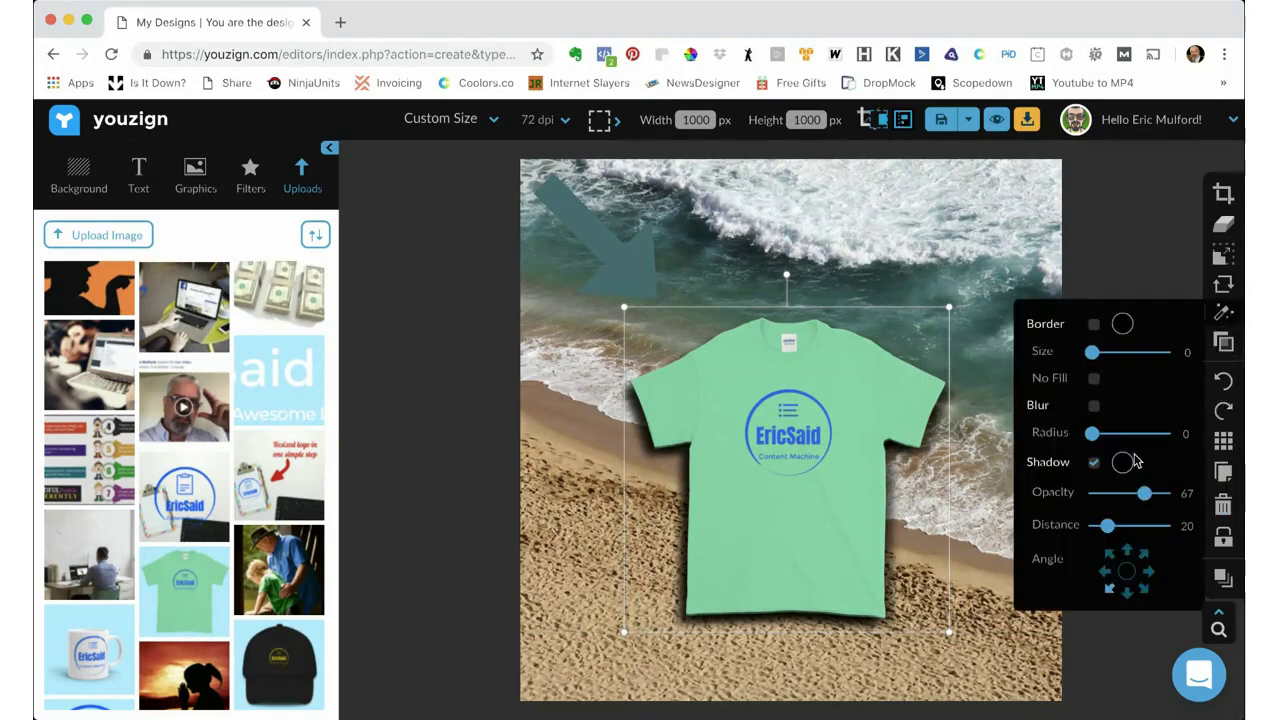
click(1143, 556)
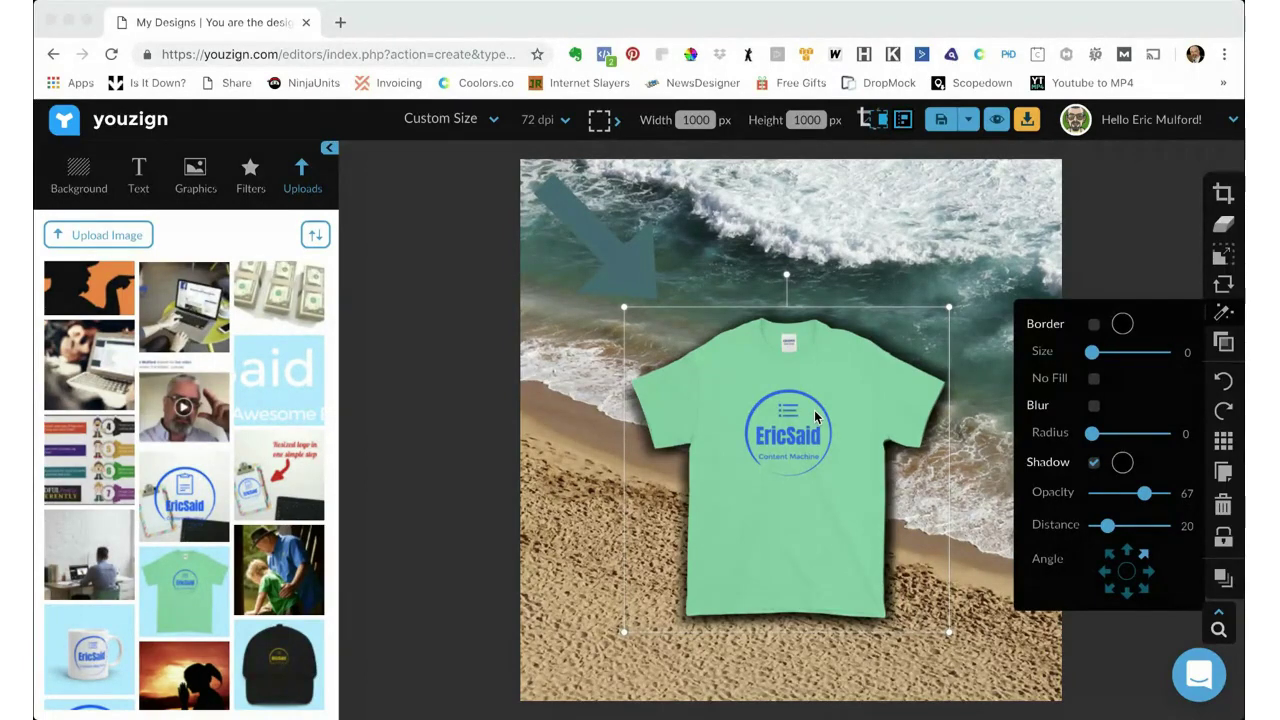
- Add one more stacked T-shirt copy with its shadow angled up-left, and deselect it
click(844, 403)
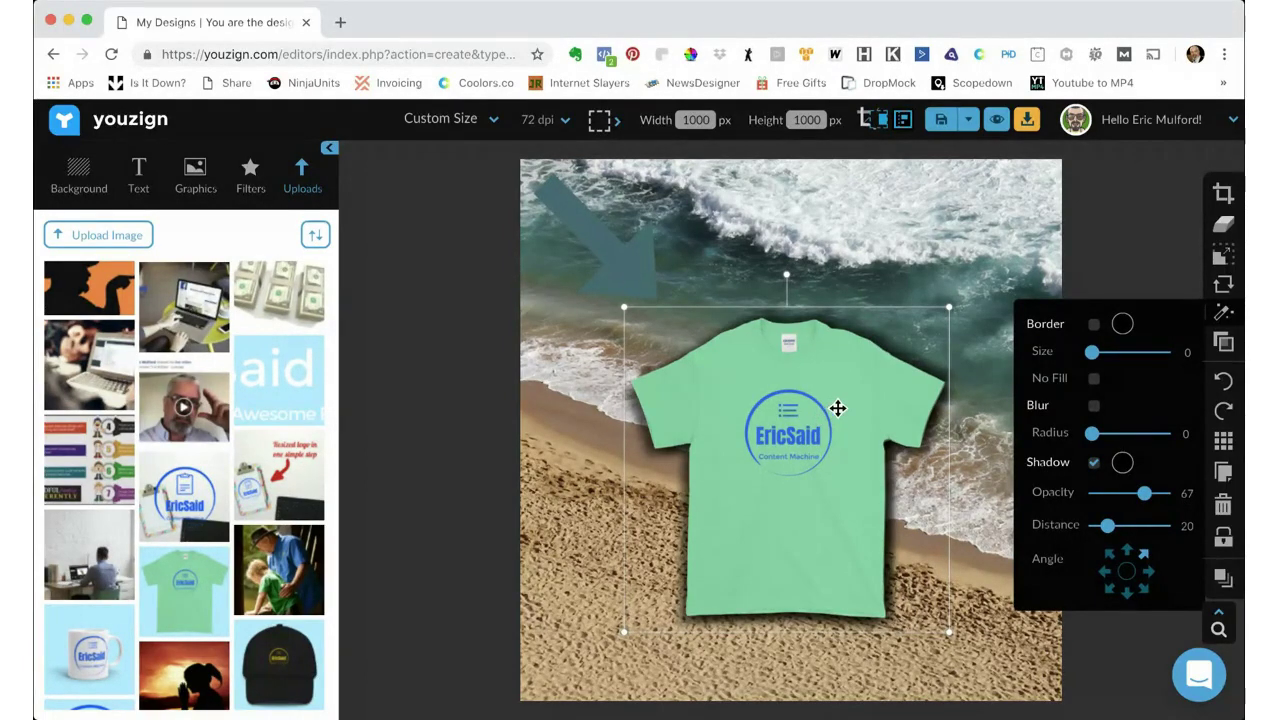
click(1227, 478)
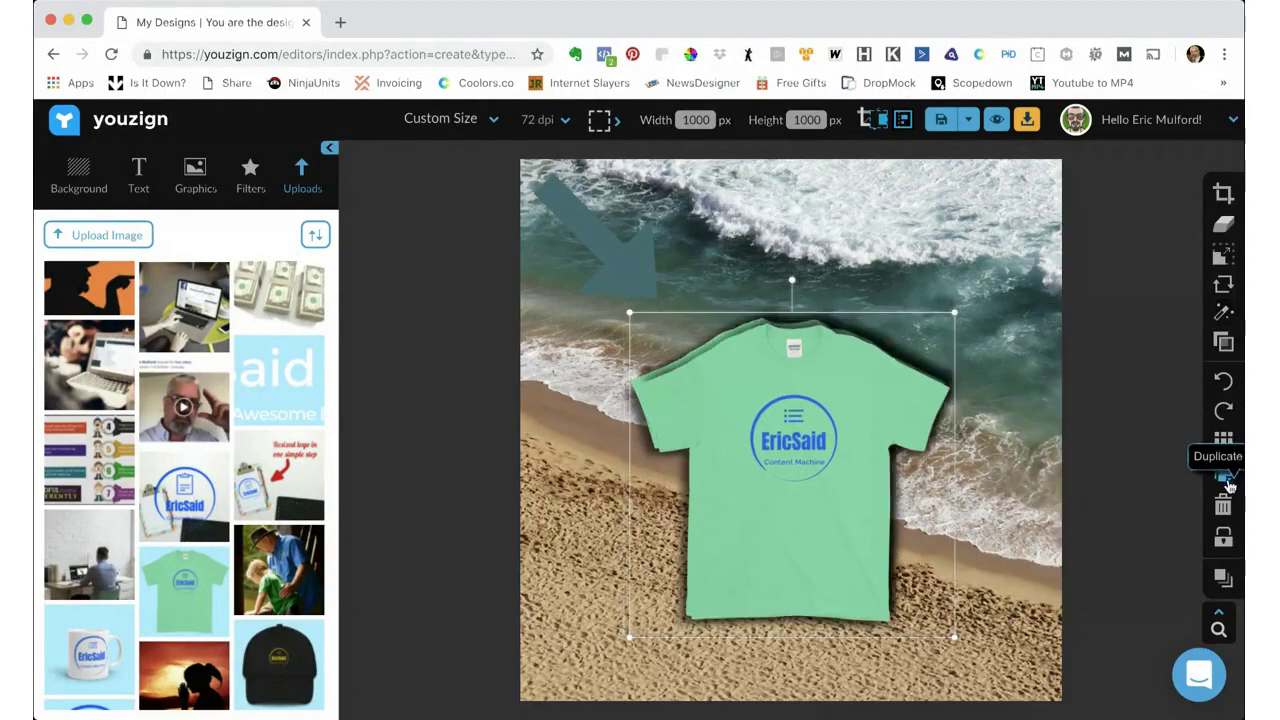
drag(900, 440, 855, 435)
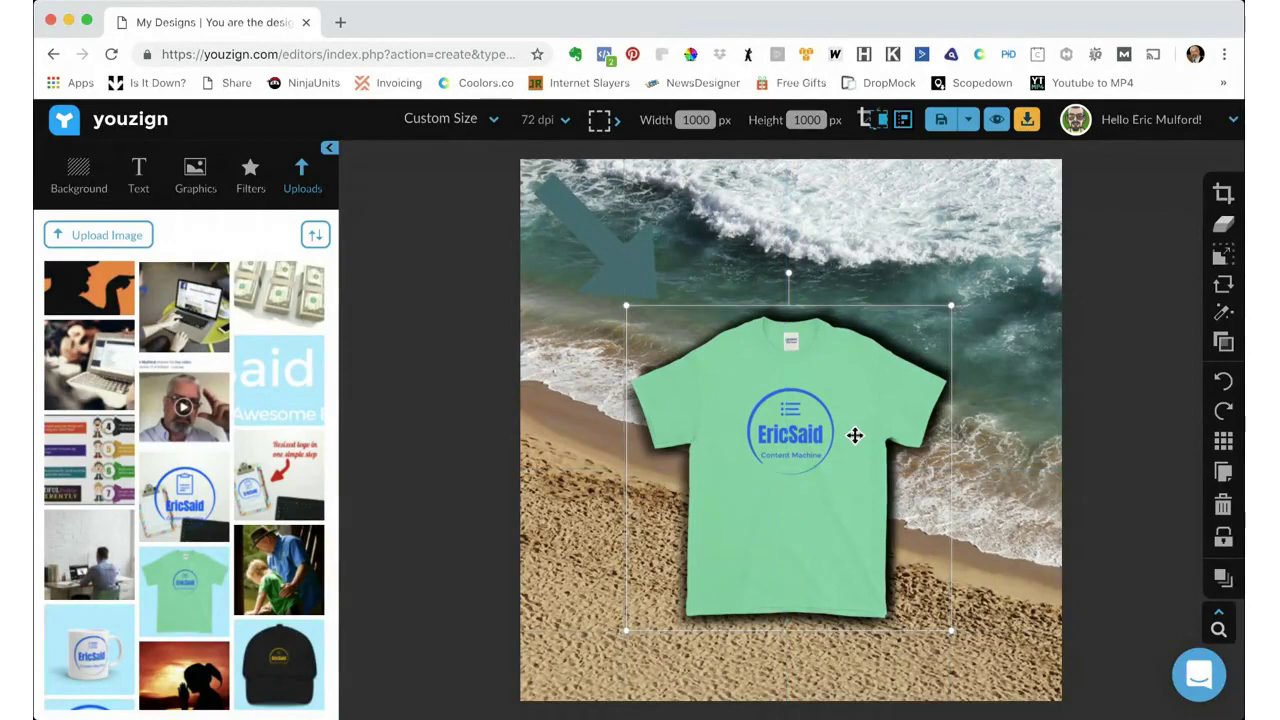
click(1223, 312)
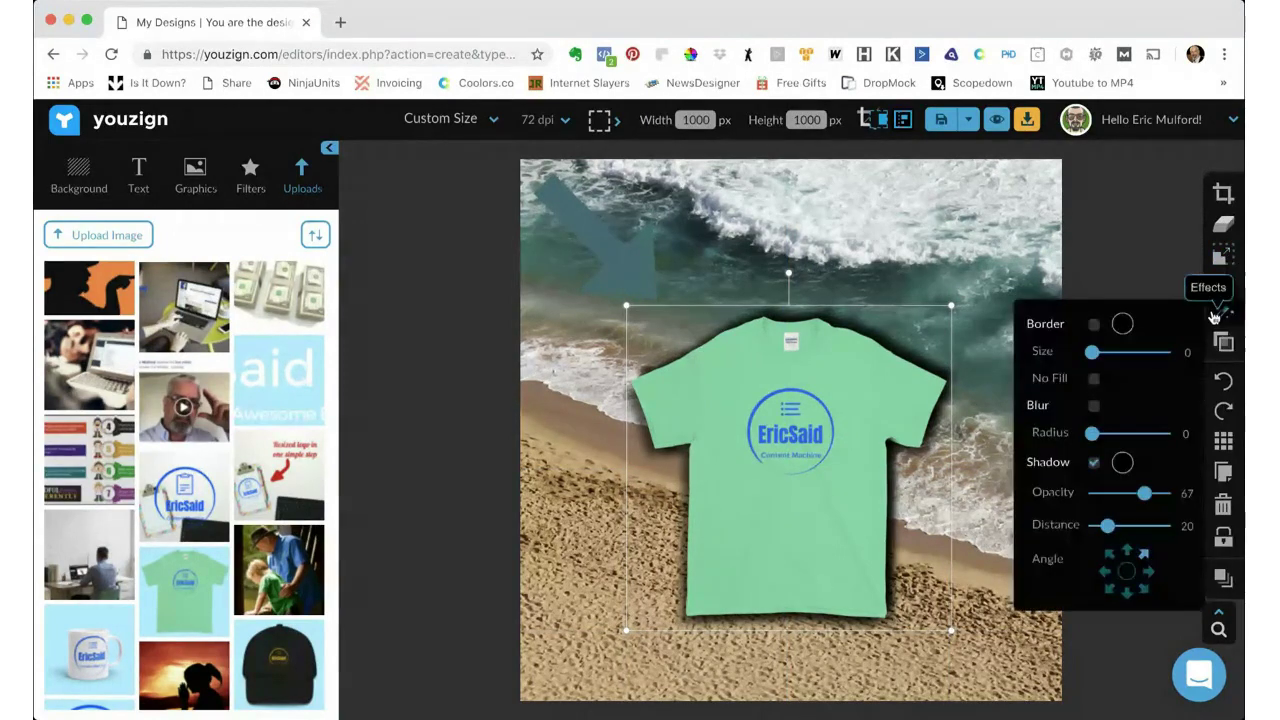
click(1114, 552)
click(1108, 253)
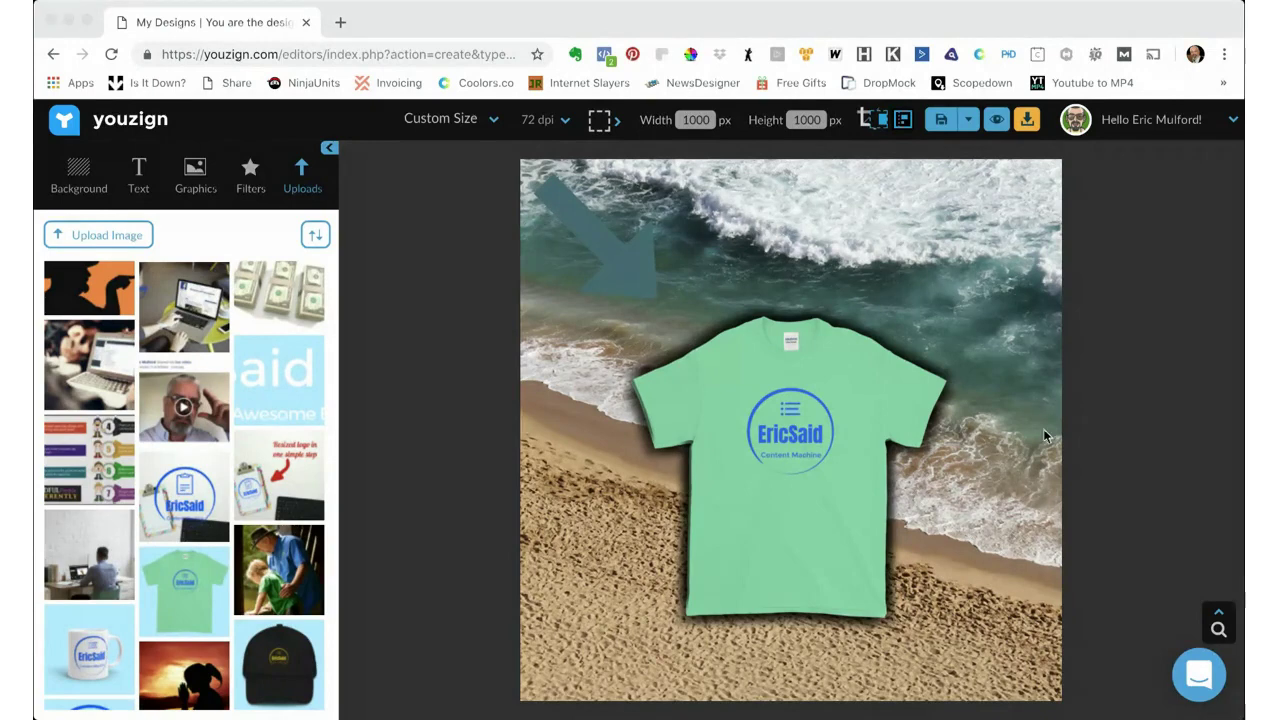
- Nudge the uppermost T-shirt copy into alignment with the stack and set its shadow distance to 10
click(846, 416)
drag(843, 409, 840, 411)
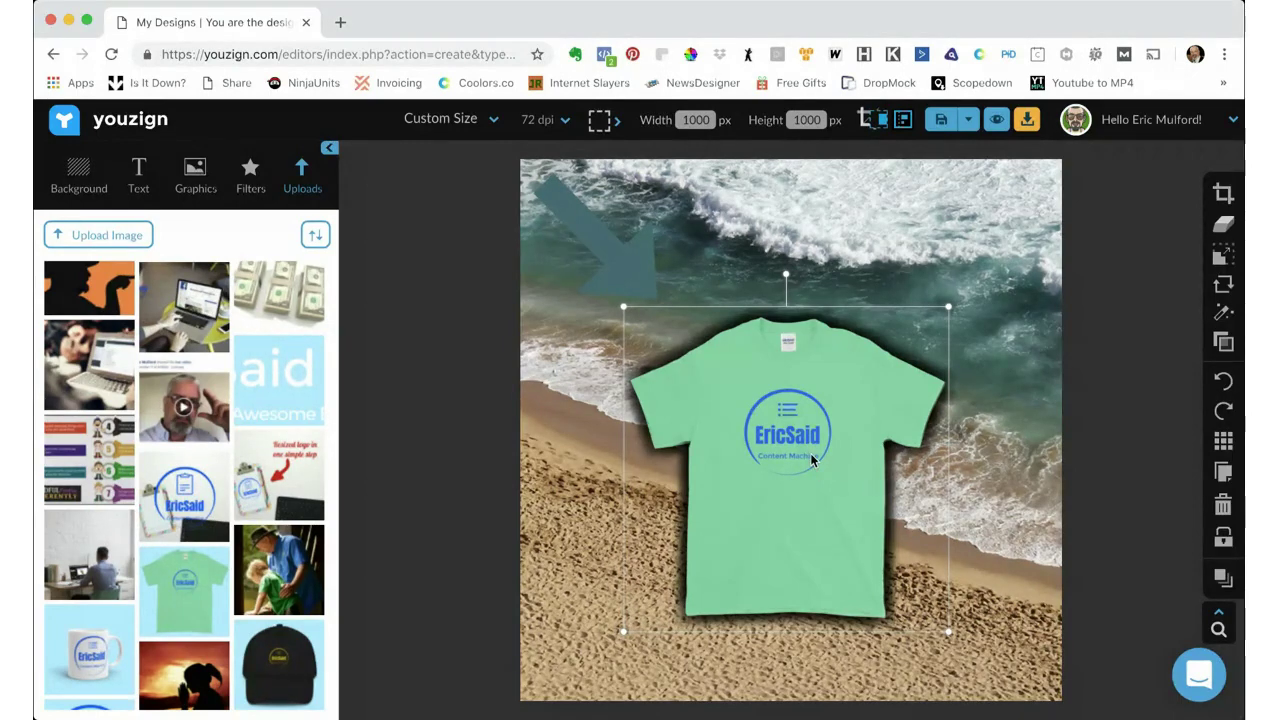
click(1223, 313)
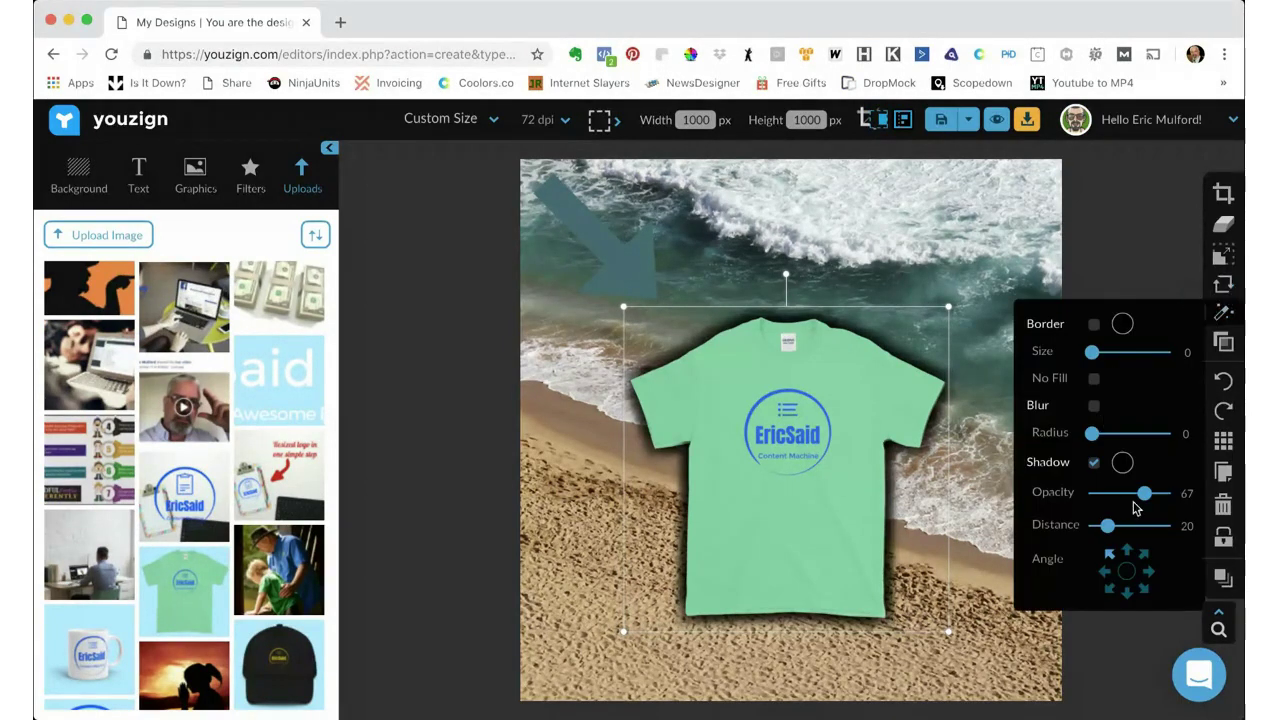
drag(1108, 532, 1100, 540)
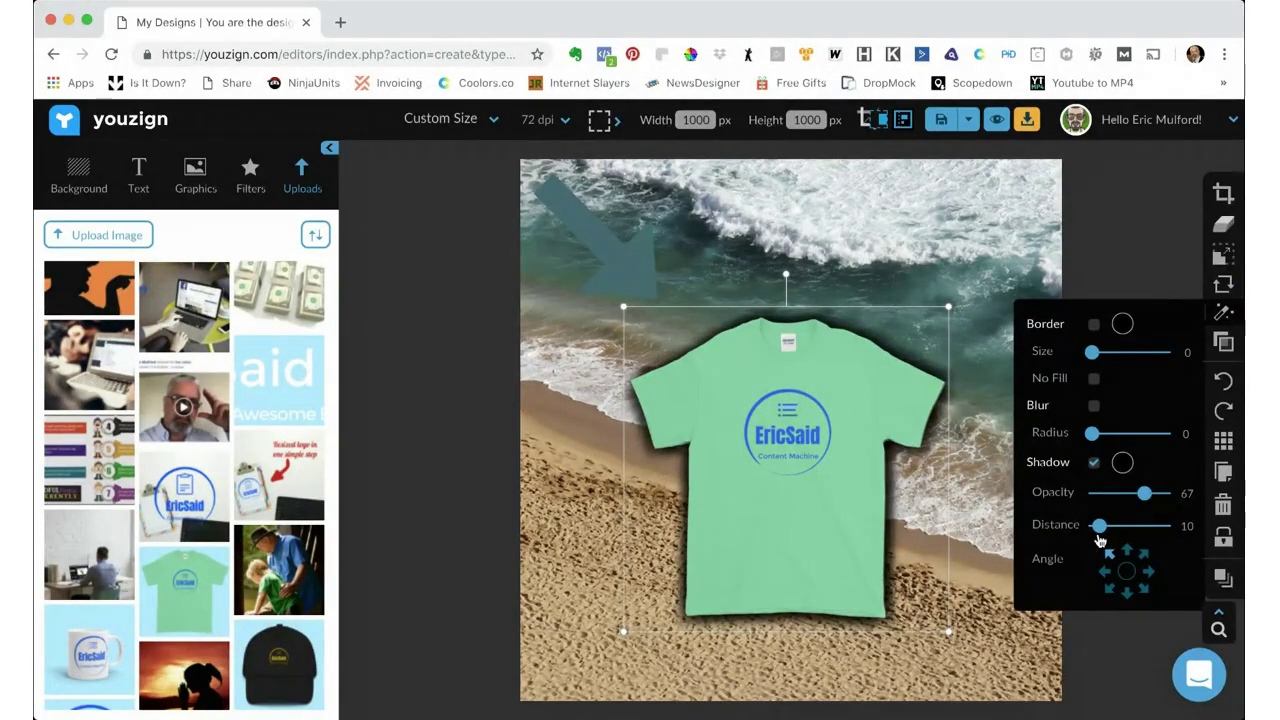
click(880, 415)
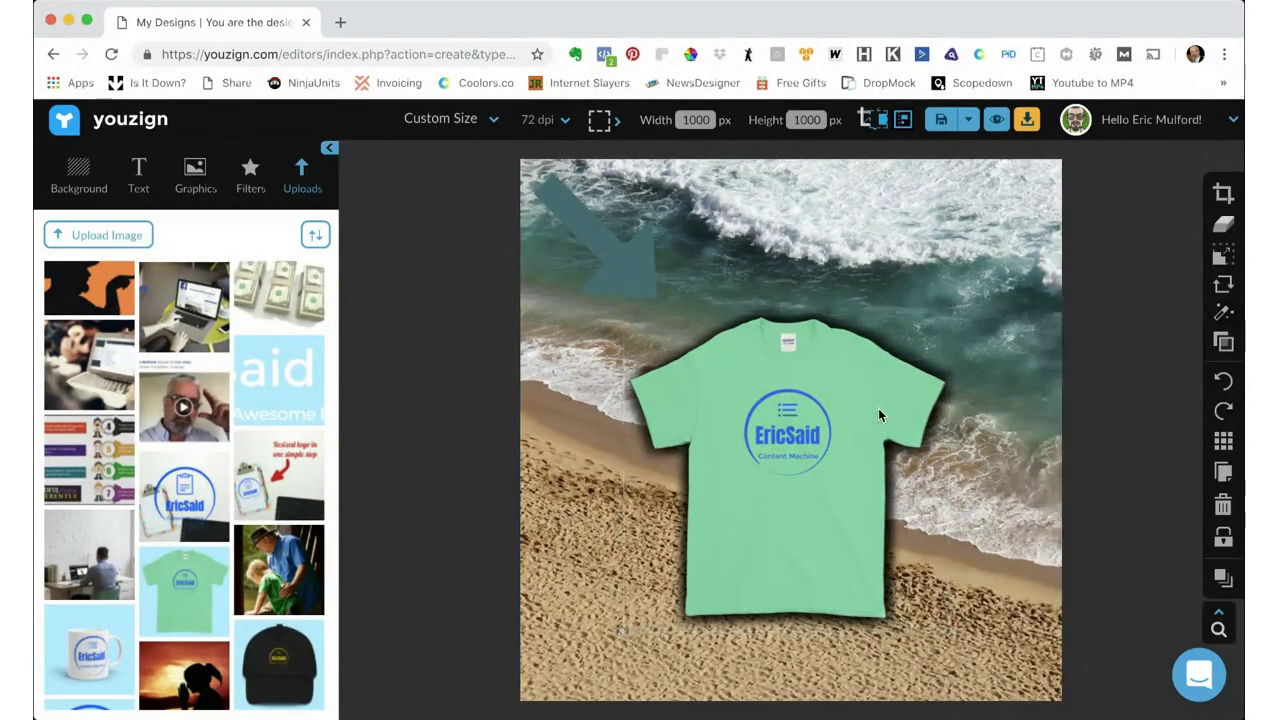
- Move the teal arrow down and right so that it points closer to the T-shirt's shoulder
click(587, 223)
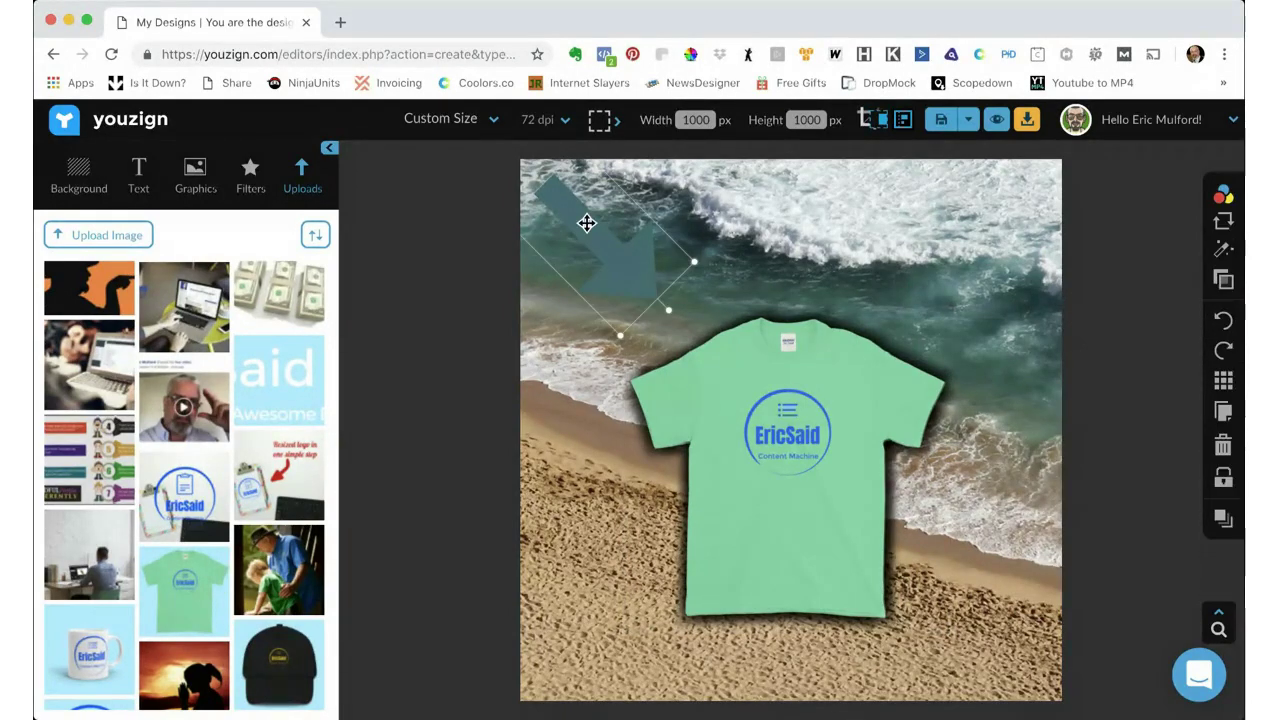
drag(587, 223, 610, 240)
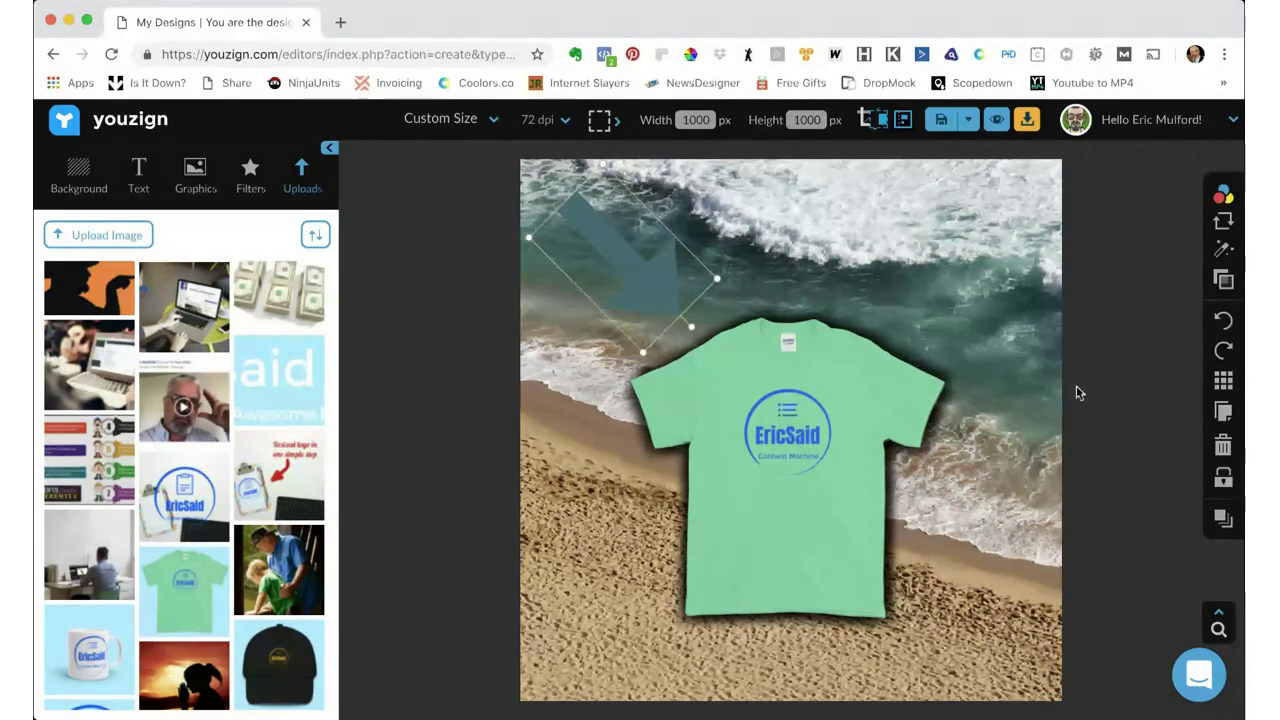
click(663, 264)
drag(659, 264, 651, 263)
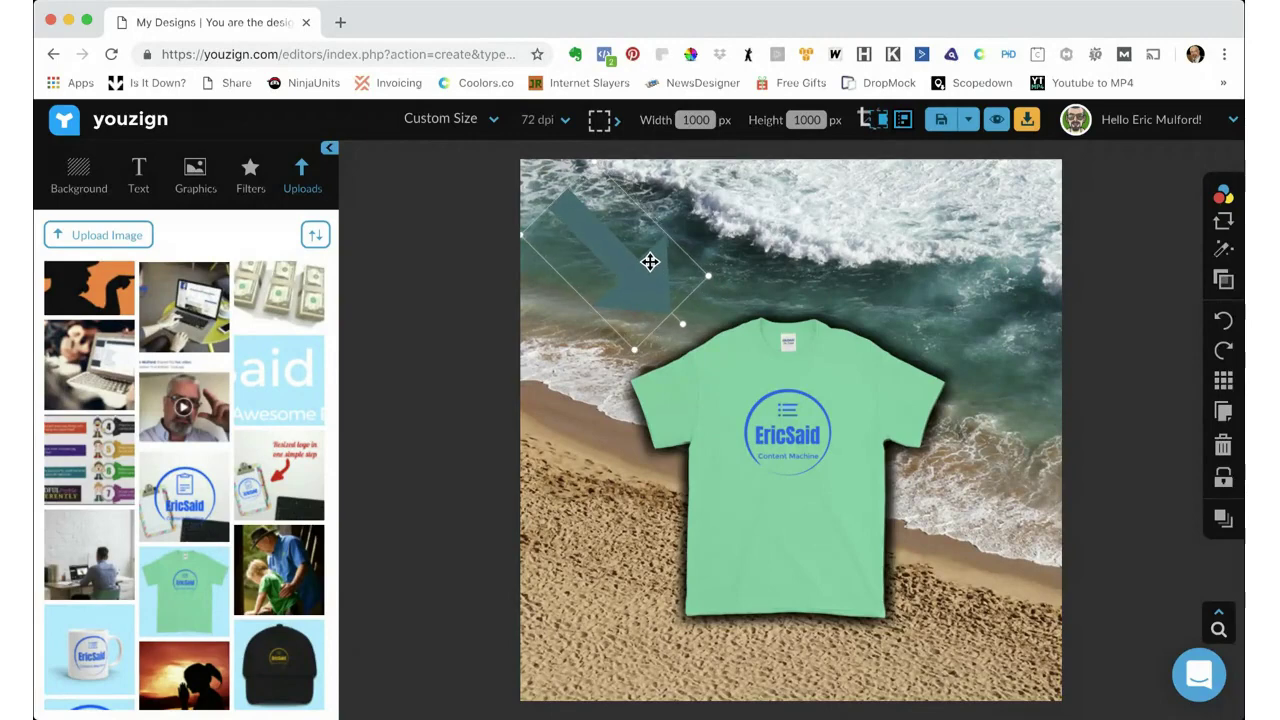
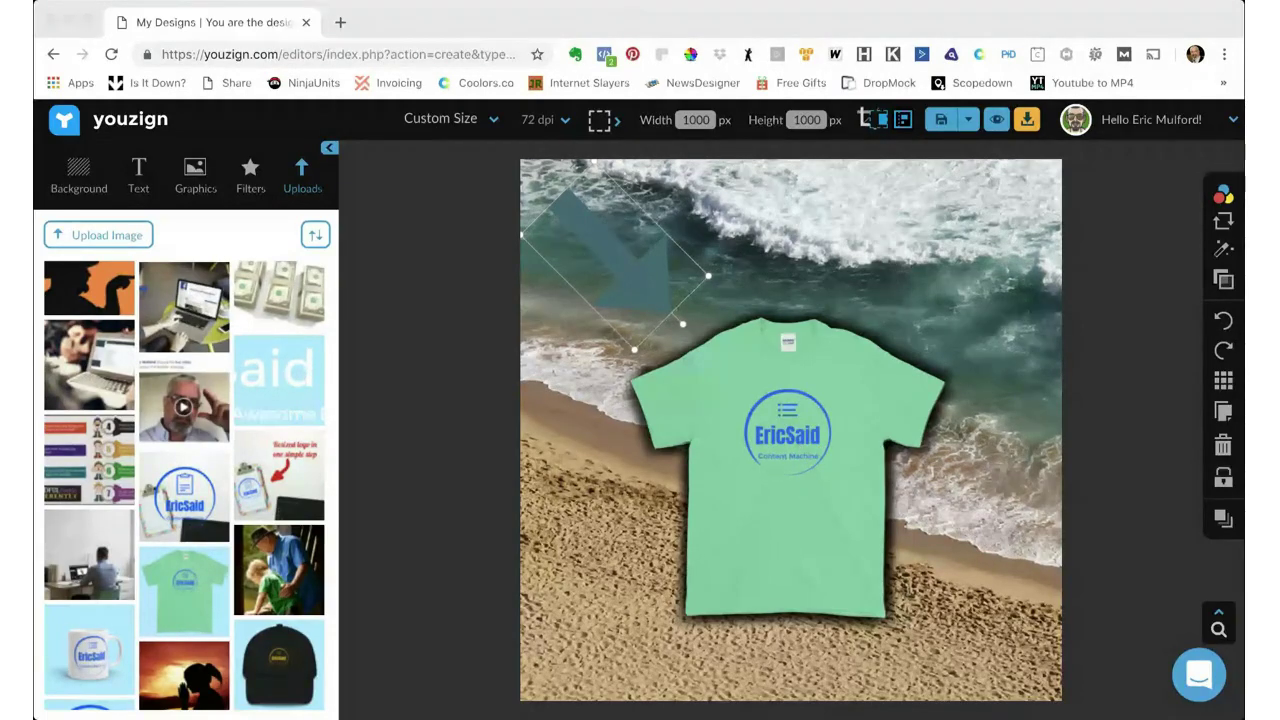
- Set the uppermost T-shirt's shadow to opacity 73, distance 27 and an up-right angle
click(808, 383)
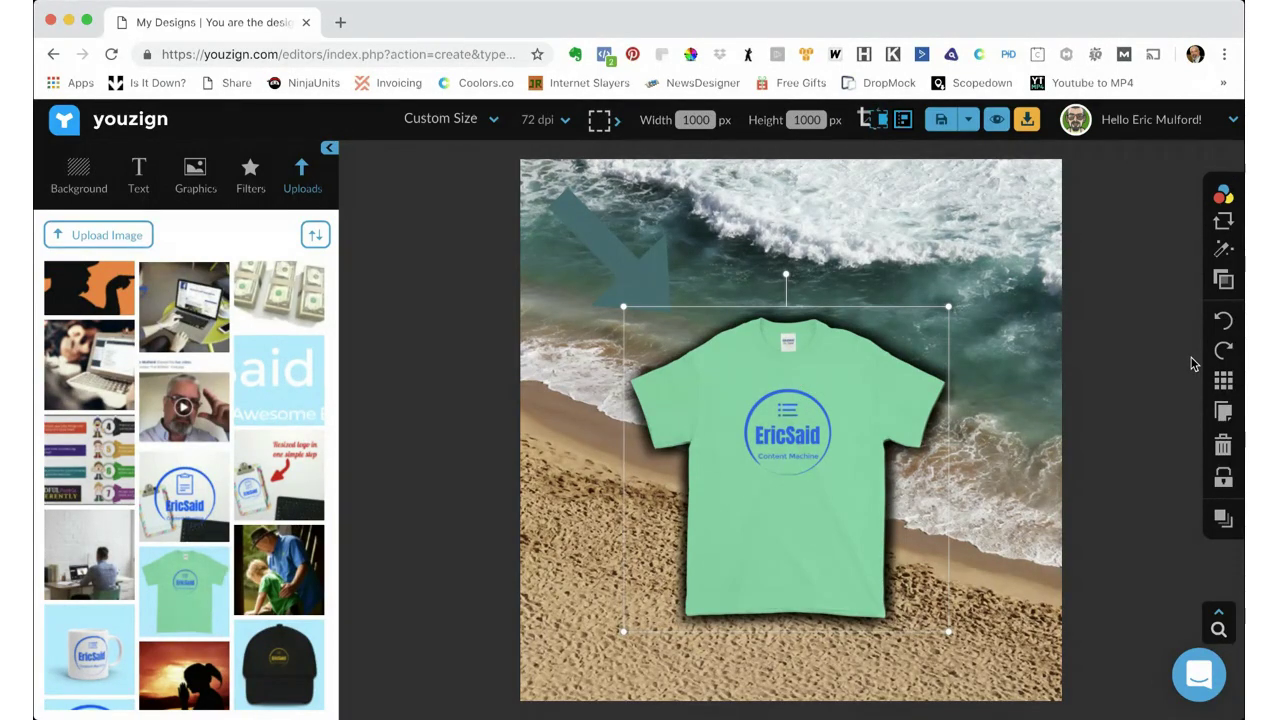
mouse_move(1218, 258)
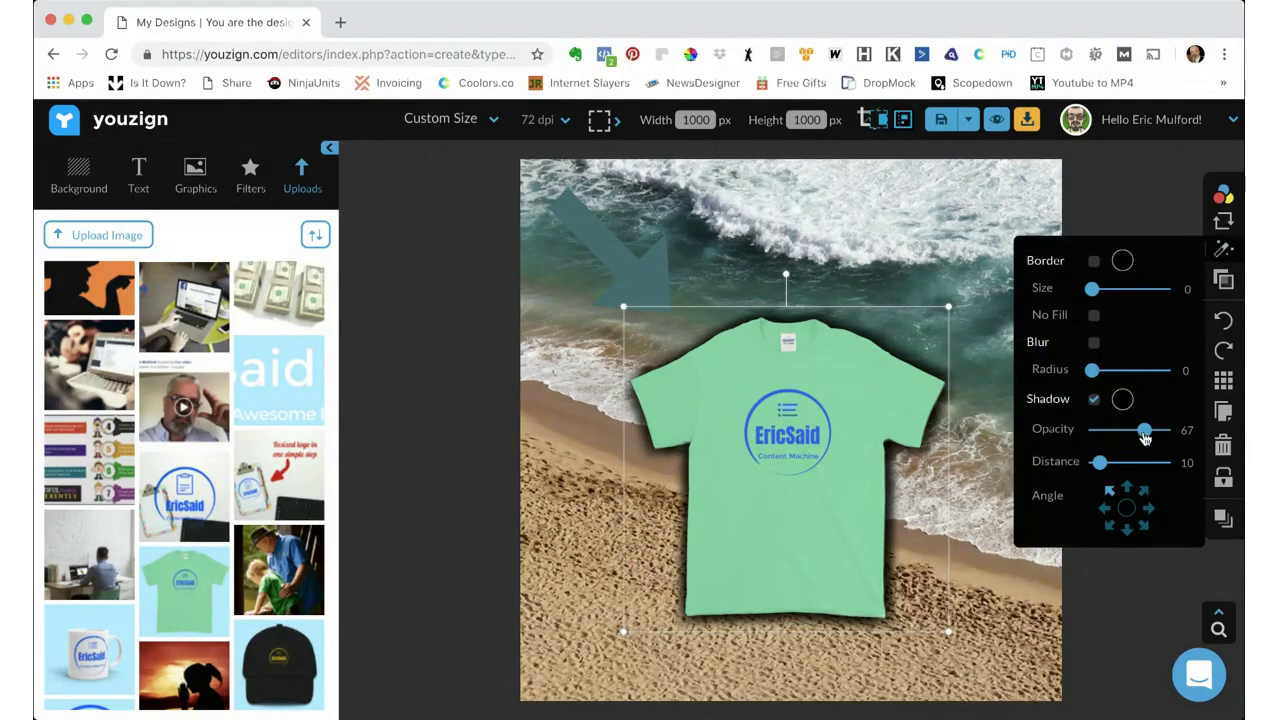
drag(1146, 434, 1117, 468)
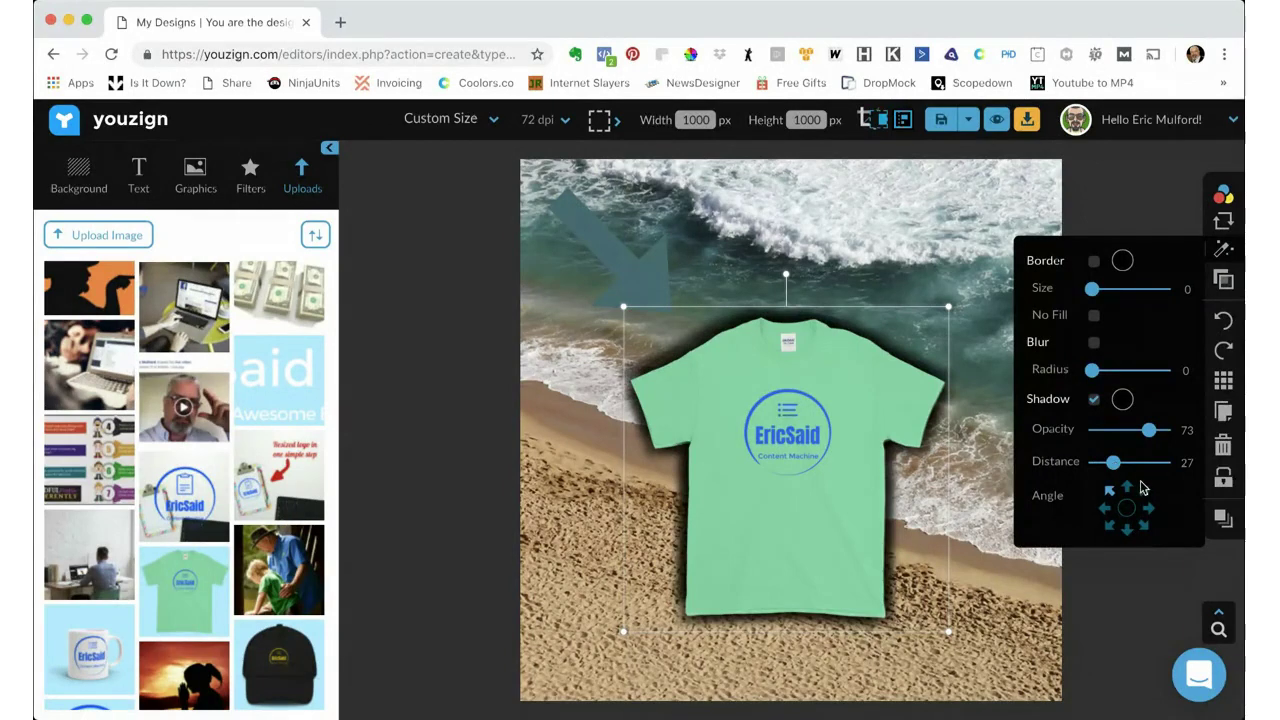
click(1145, 491)
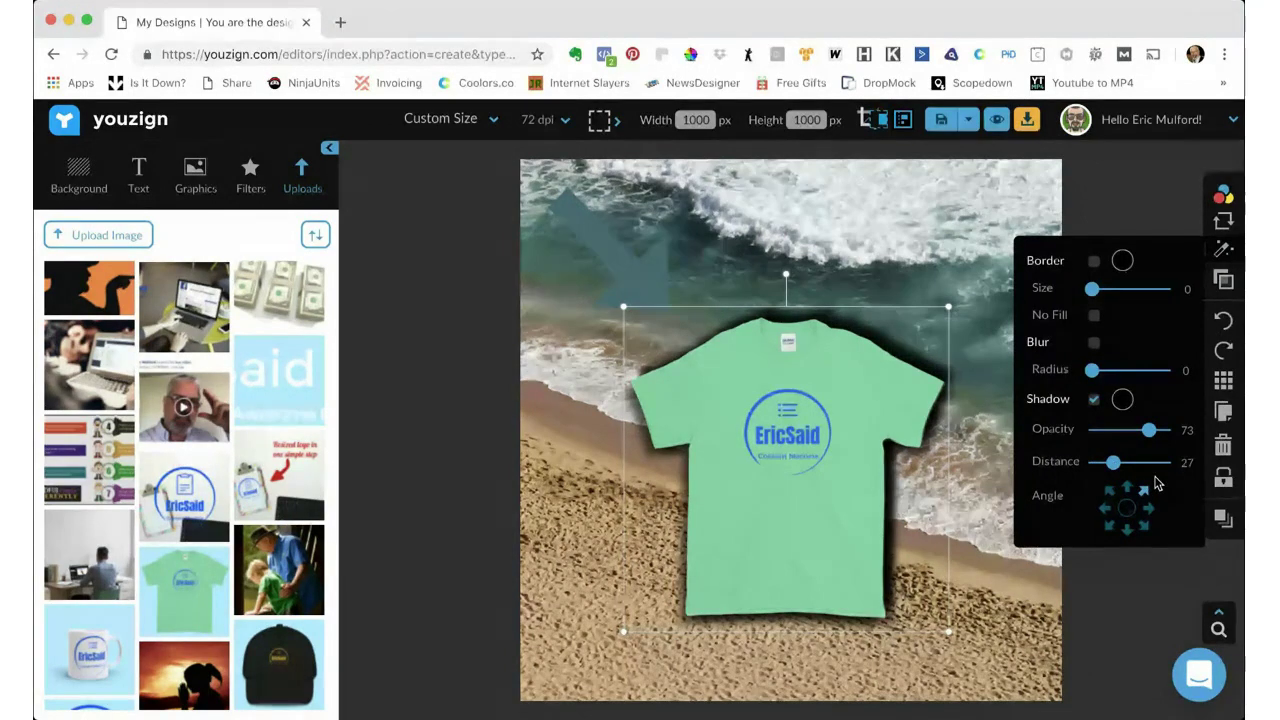
- Change the uppermost T-shirt's shadow to a custom dark gray and deselect the shirt
click(1122, 401)
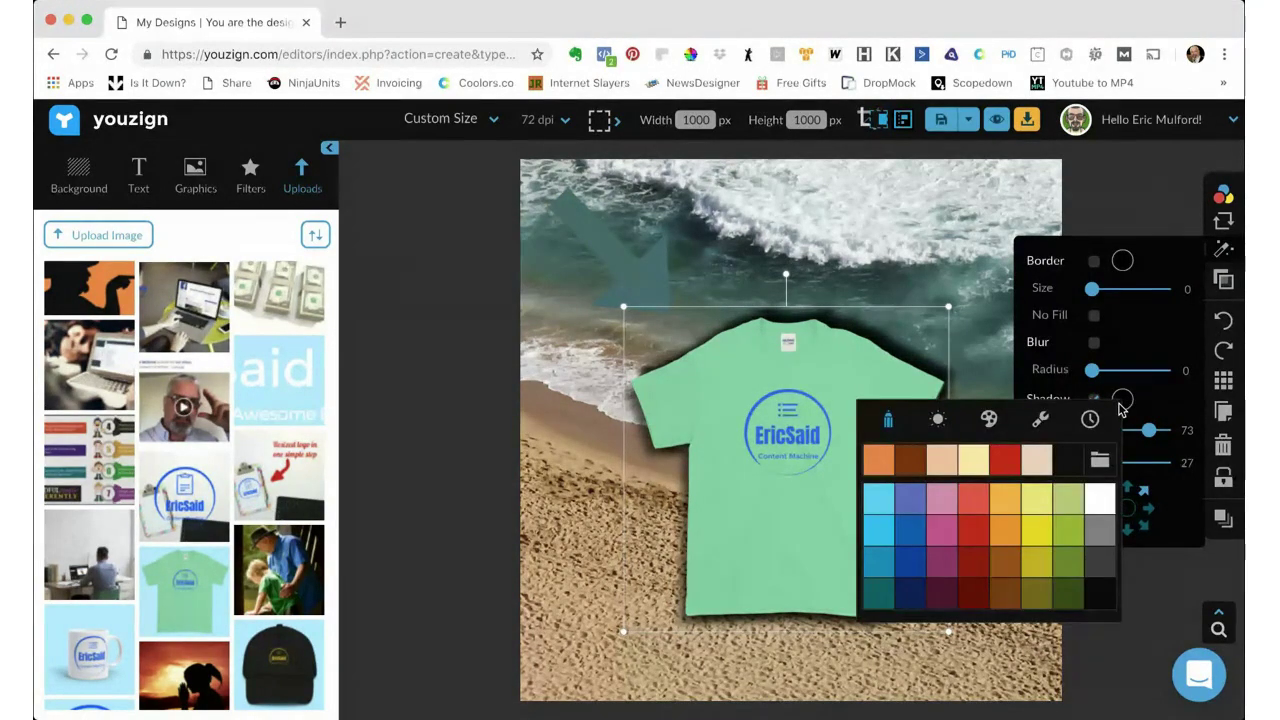
click(1042, 421)
drag(971, 566, 877, 591)
click(1079, 591)
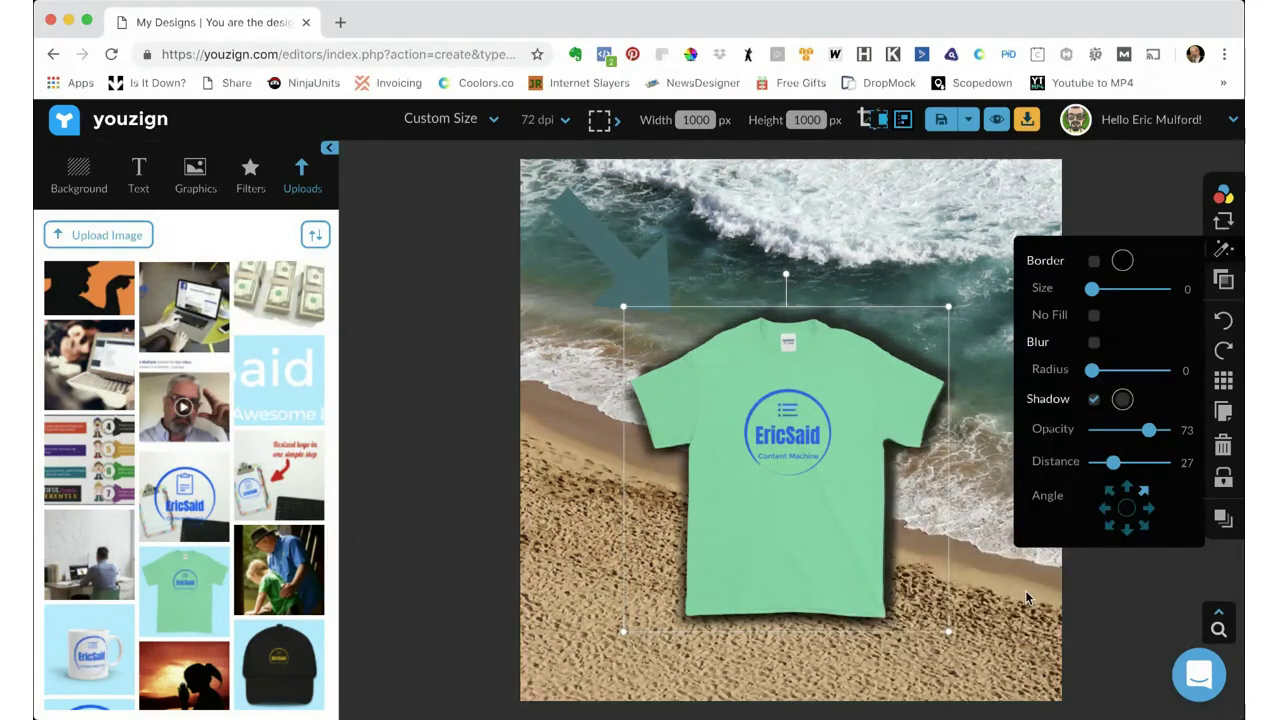
click(1024, 599)
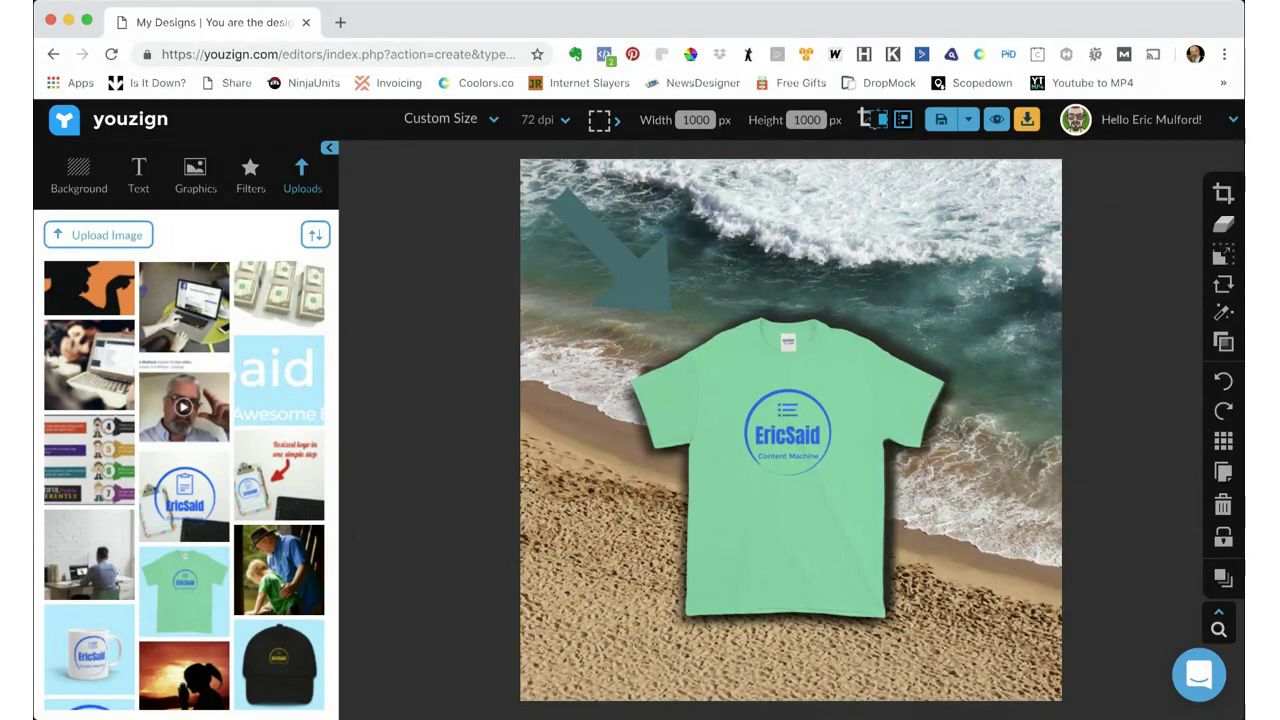